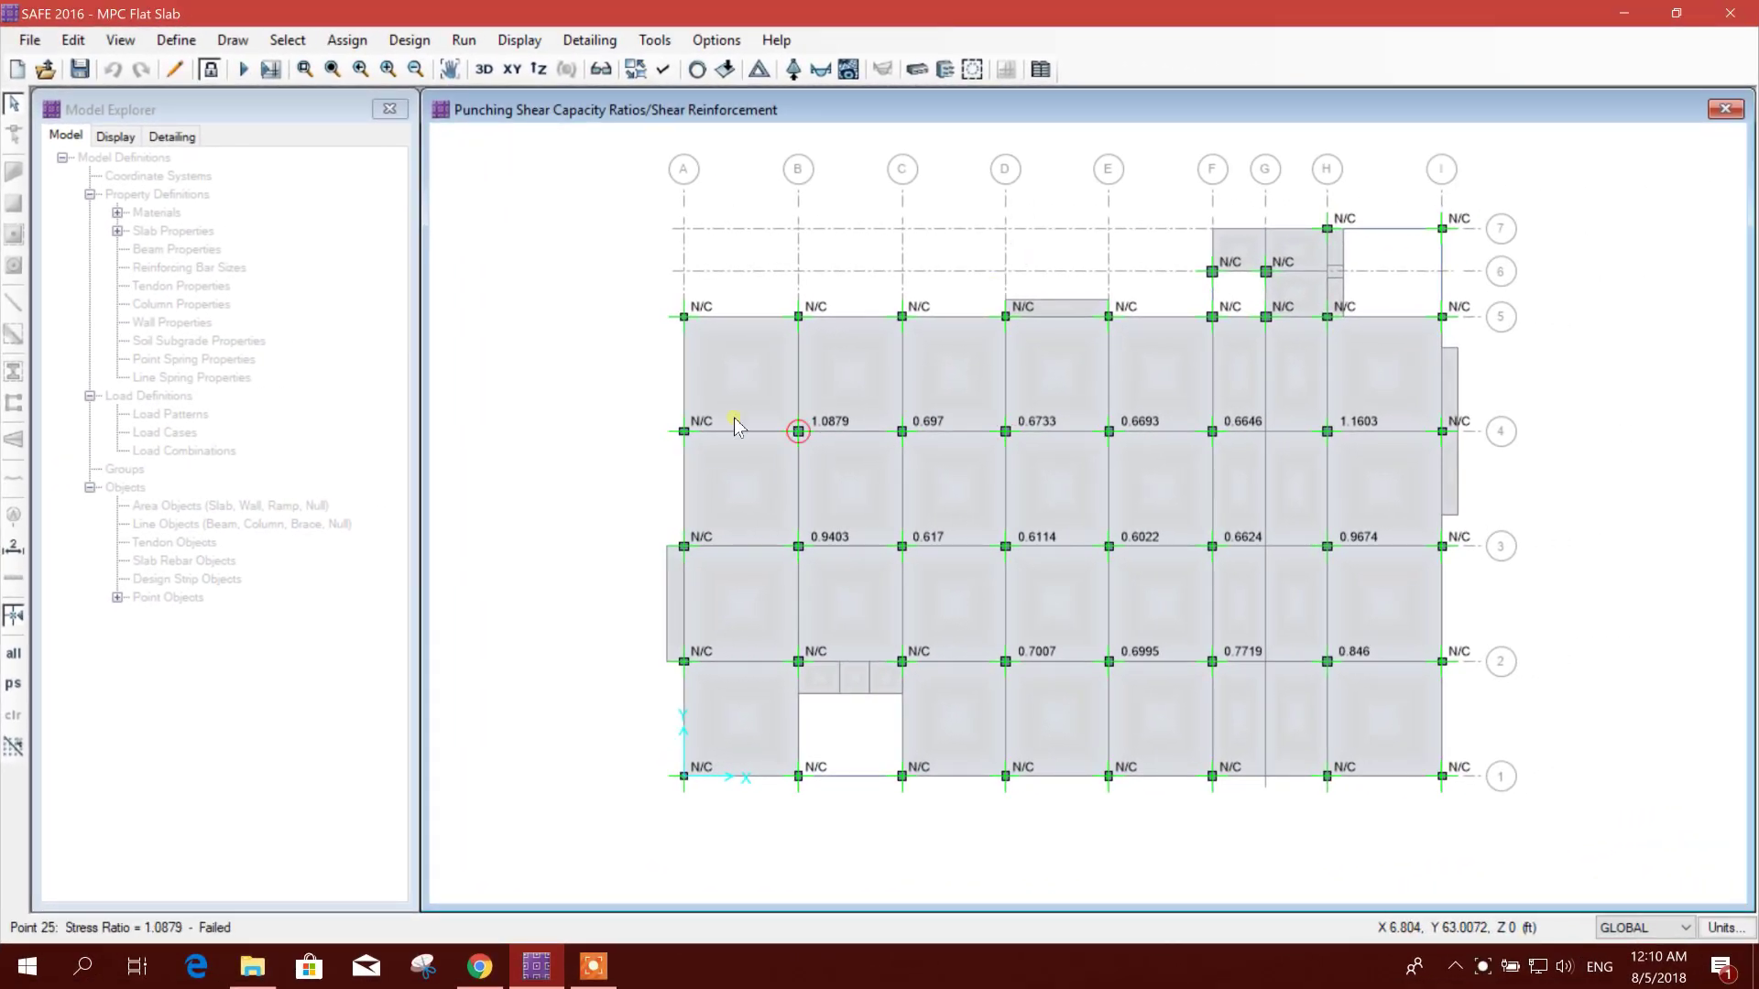
# Pan across the flat slab plan to review punching shear ratios, peaking at a failing 1.1603.
pyautogui.moveTo(568, 403); pyautogui.dragTo(547, 394, button='middle')
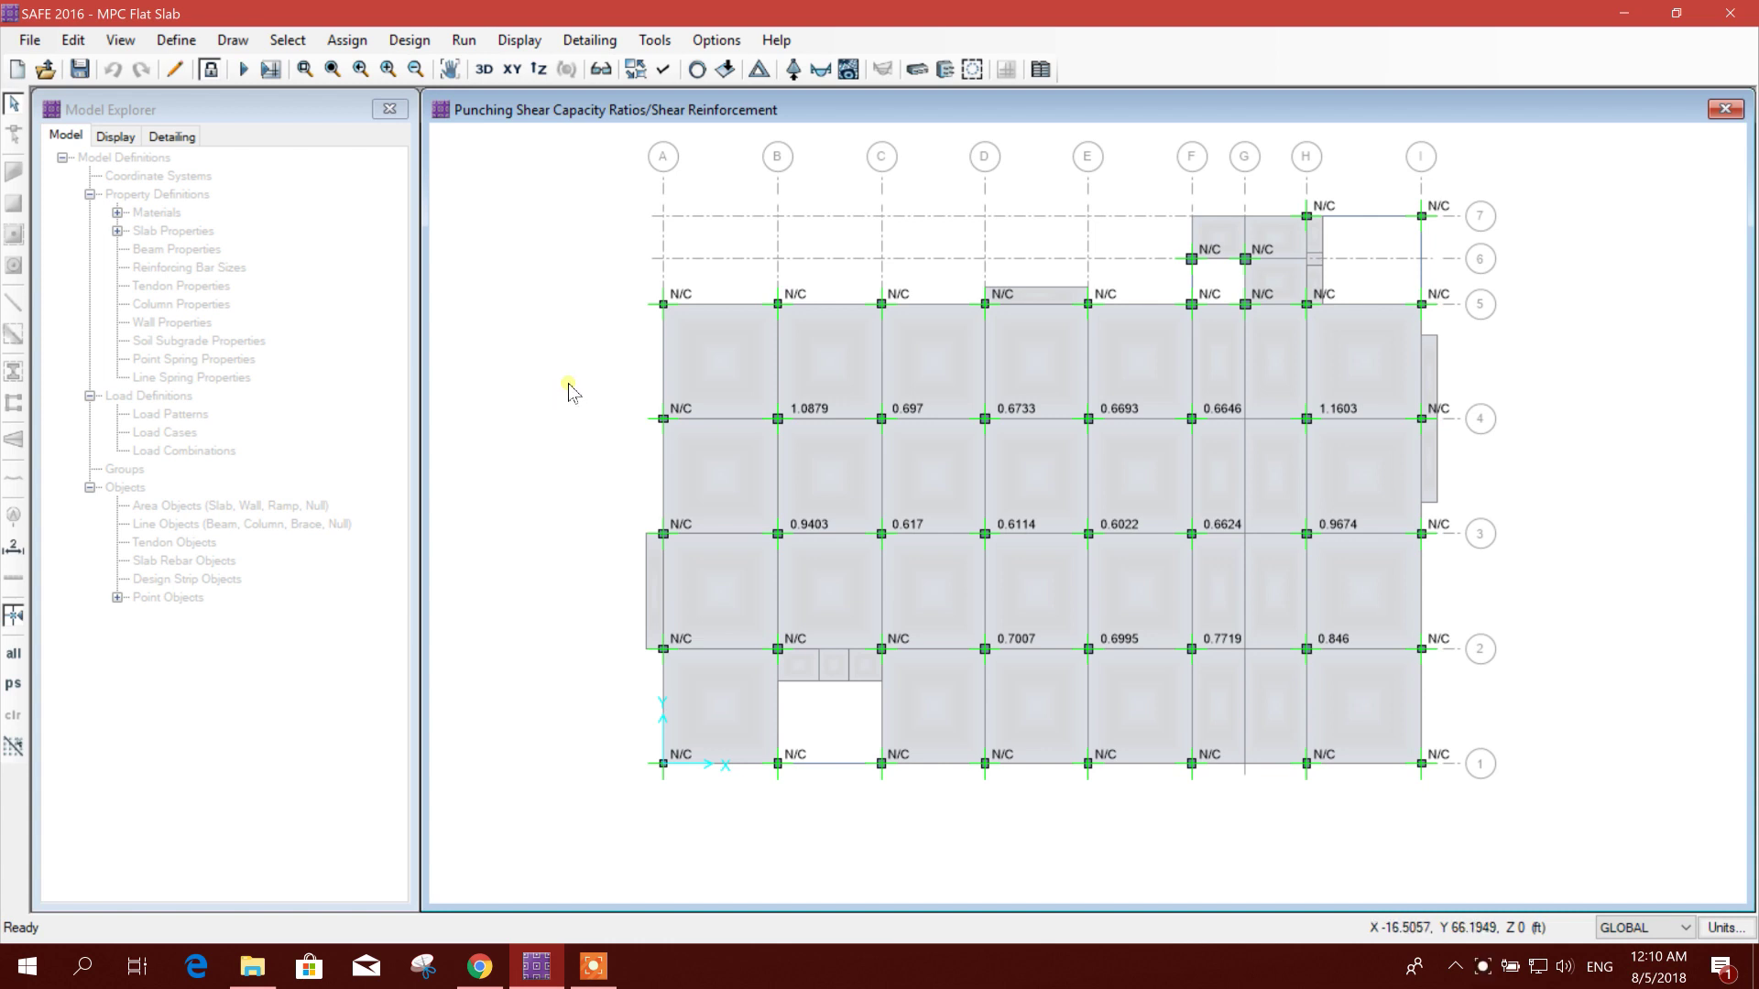
pyautogui.moveTo(651, 660); pyautogui.dragTo(537, 569, button='middle')
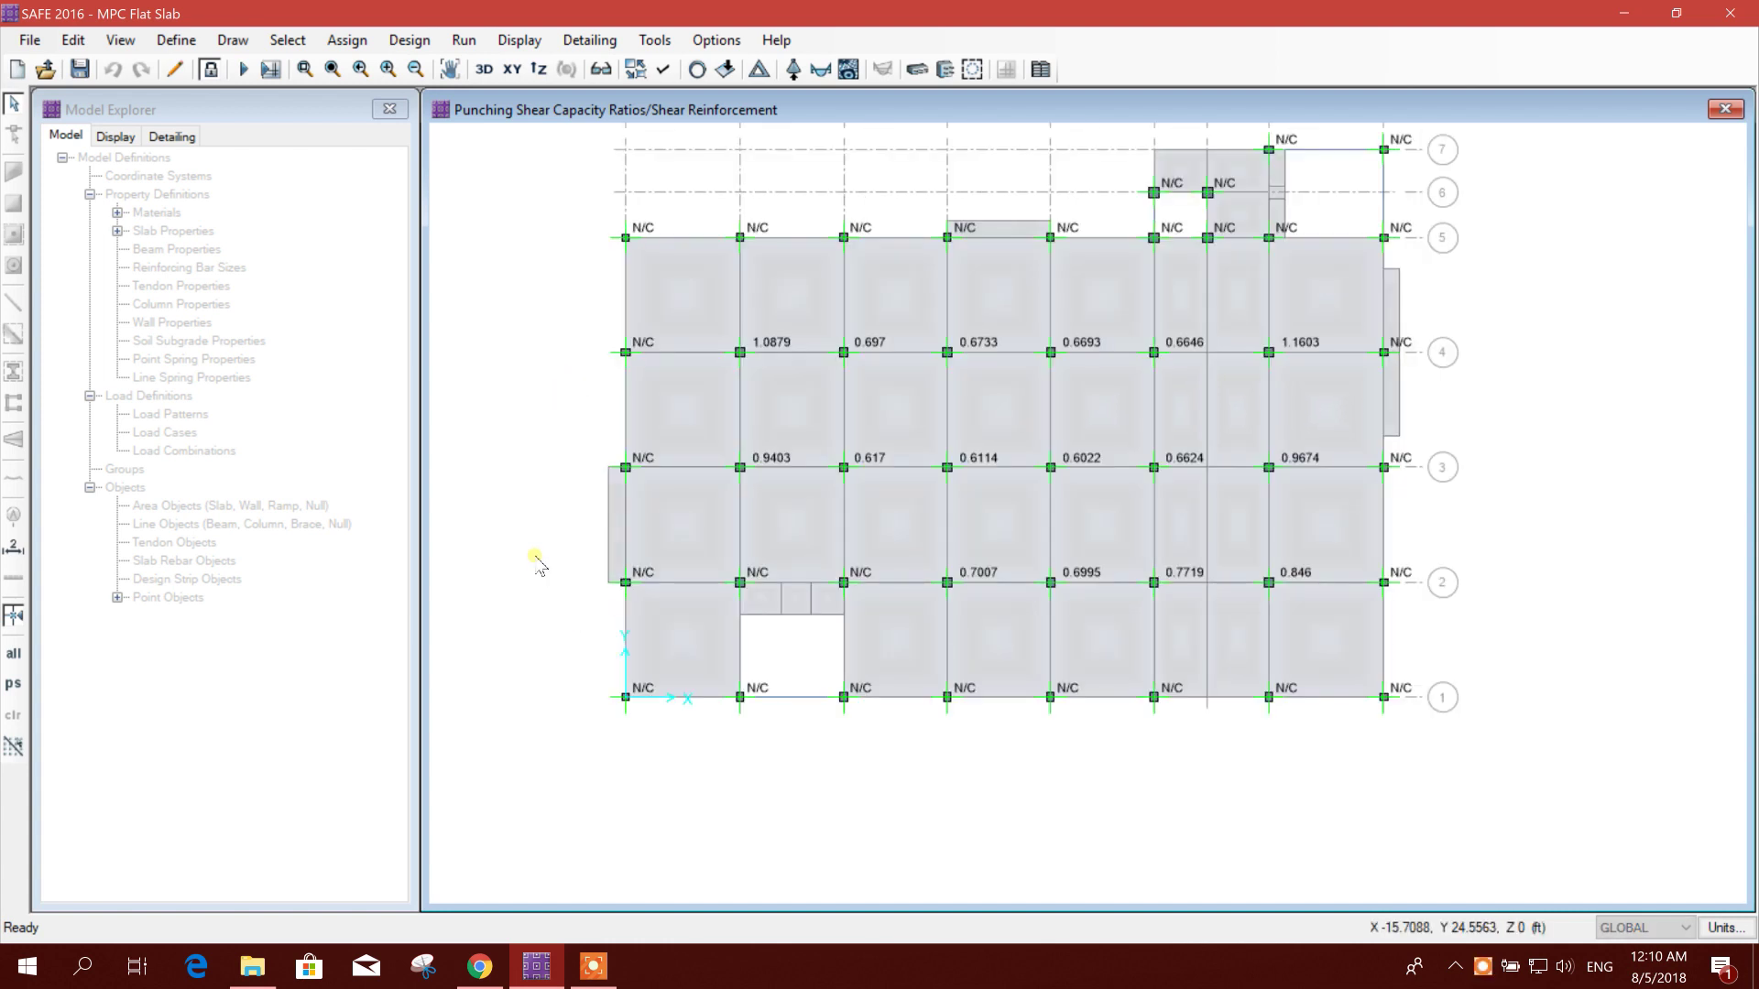
pyautogui.moveTo(589, 503); pyautogui.dragTo(586, 616, button='middle')
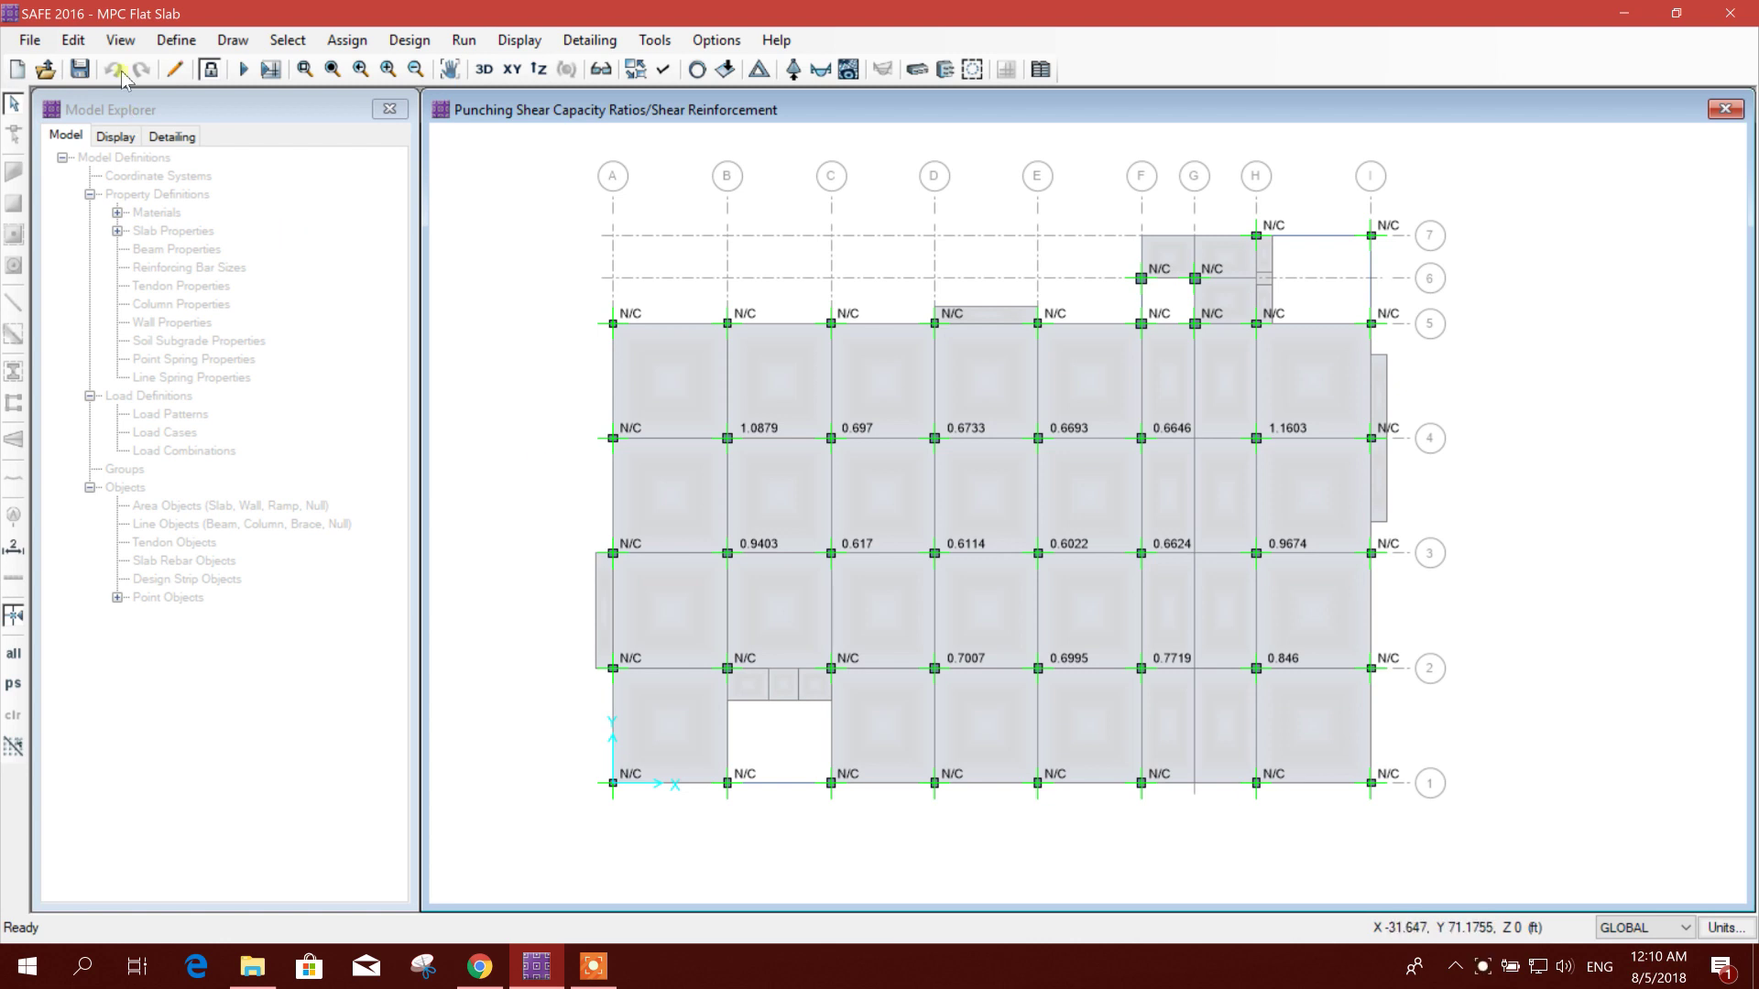
pyautogui.moveTo(565, 266); pyautogui.dragTo(554, 251, button='middle')
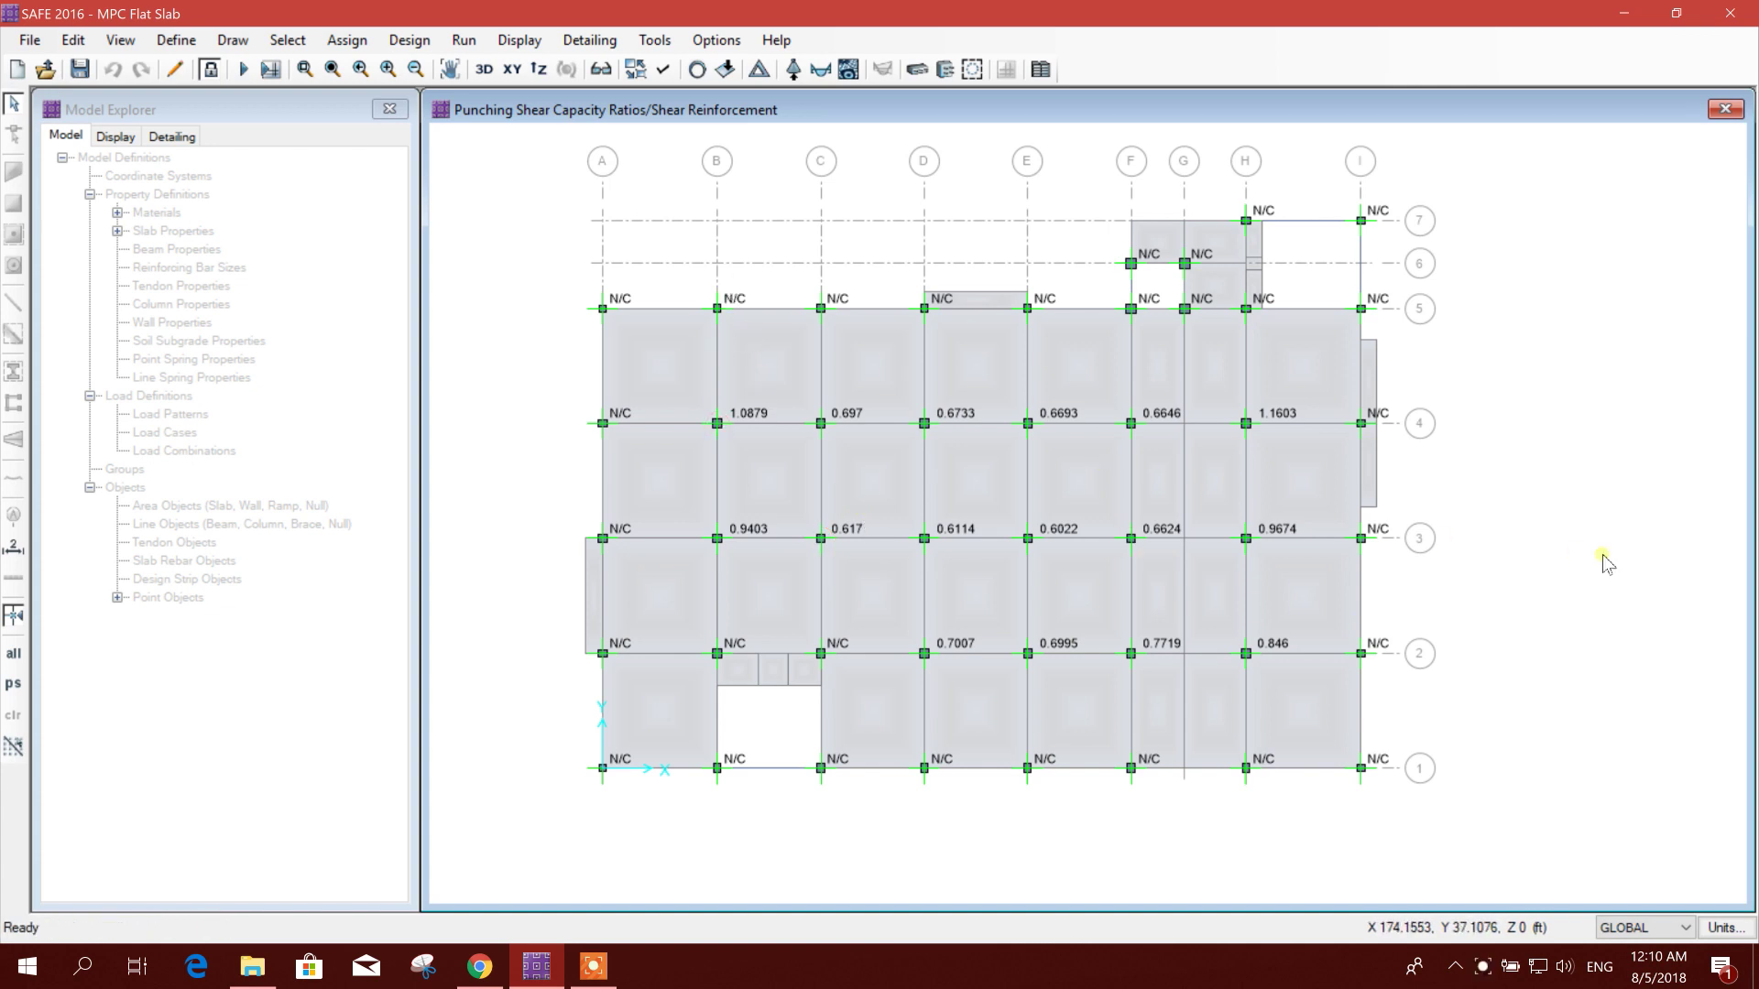
pyautogui.moveTo(702, 279); pyautogui.dragTo(692, 267, button='middle')
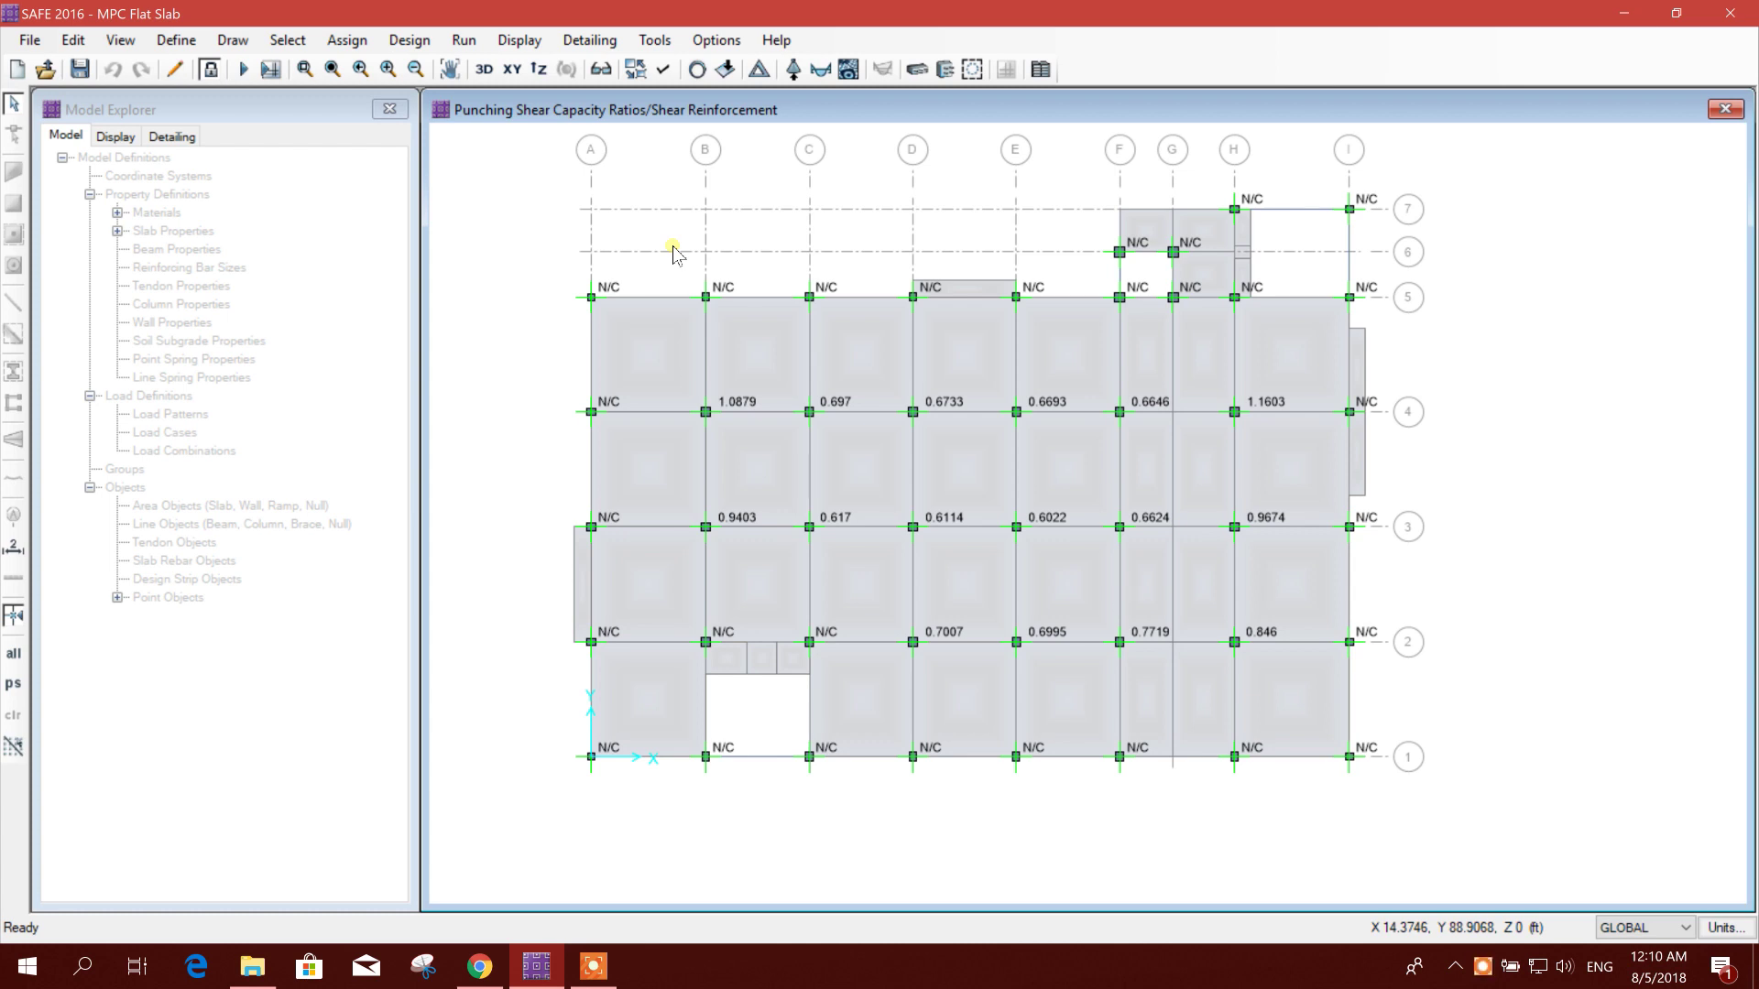
pyautogui.moveTo(801, 244); pyautogui.dragTo(797, 279, button='middle')
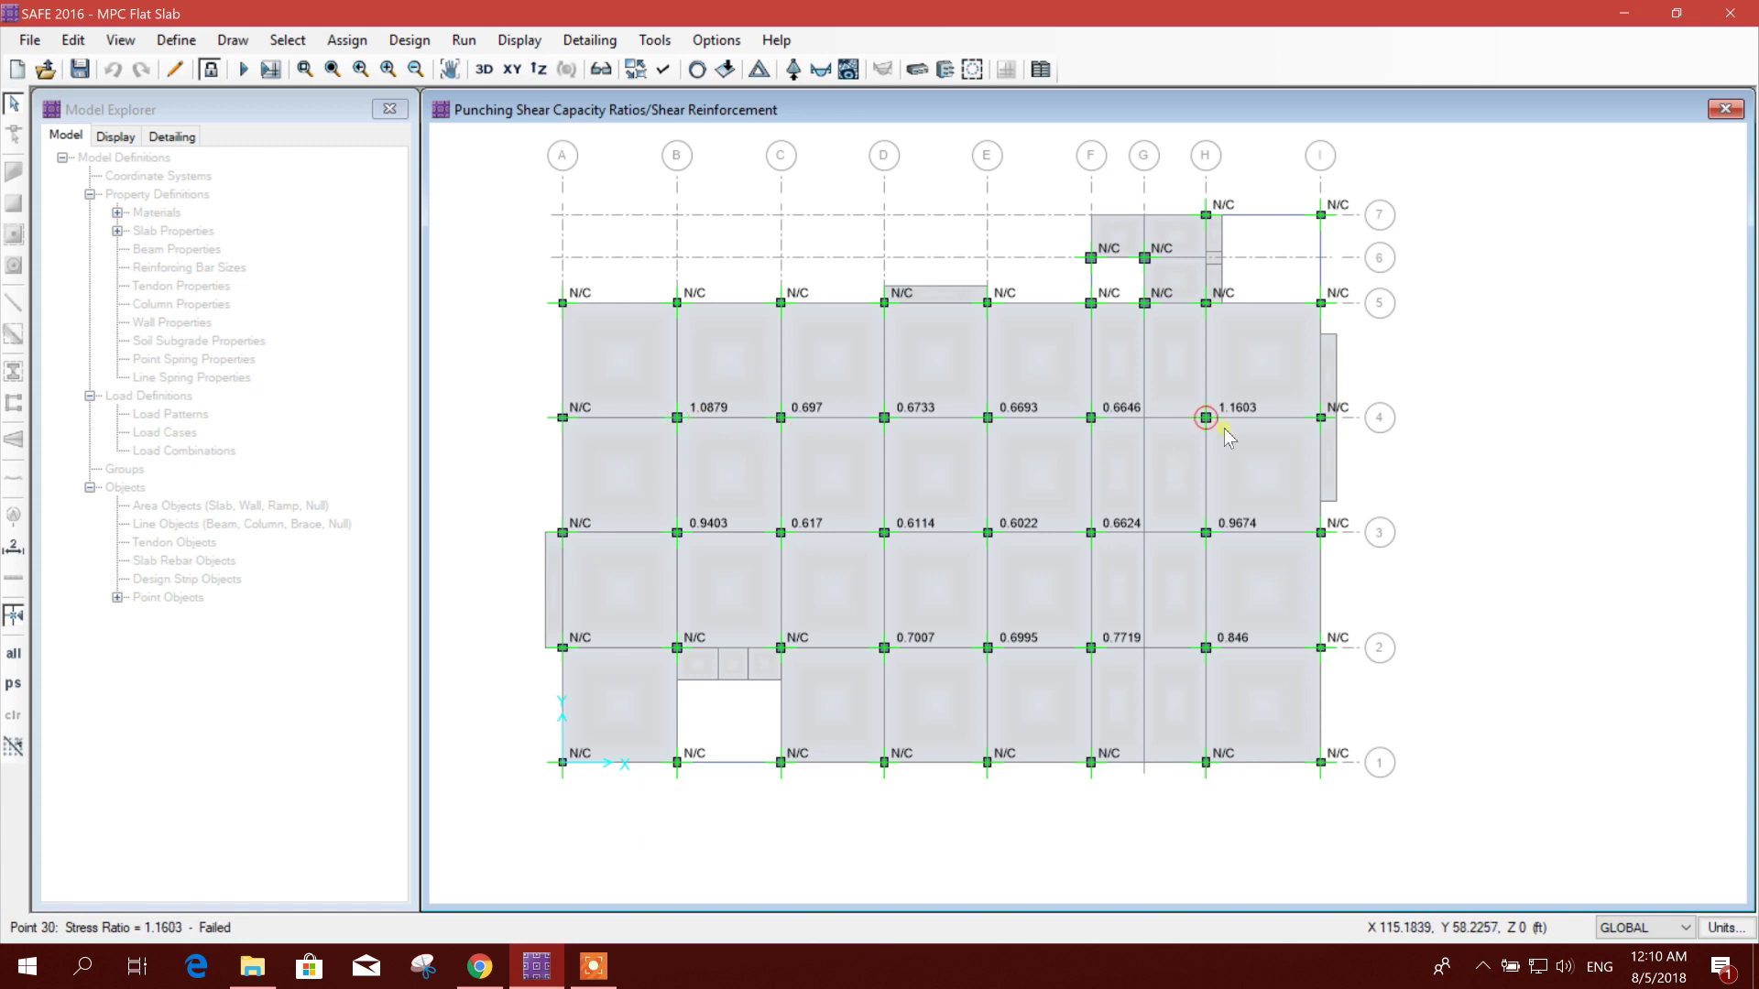
pyautogui.moveTo(1465, 550); pyautogui.dragTo(1441, 574, button='middle')
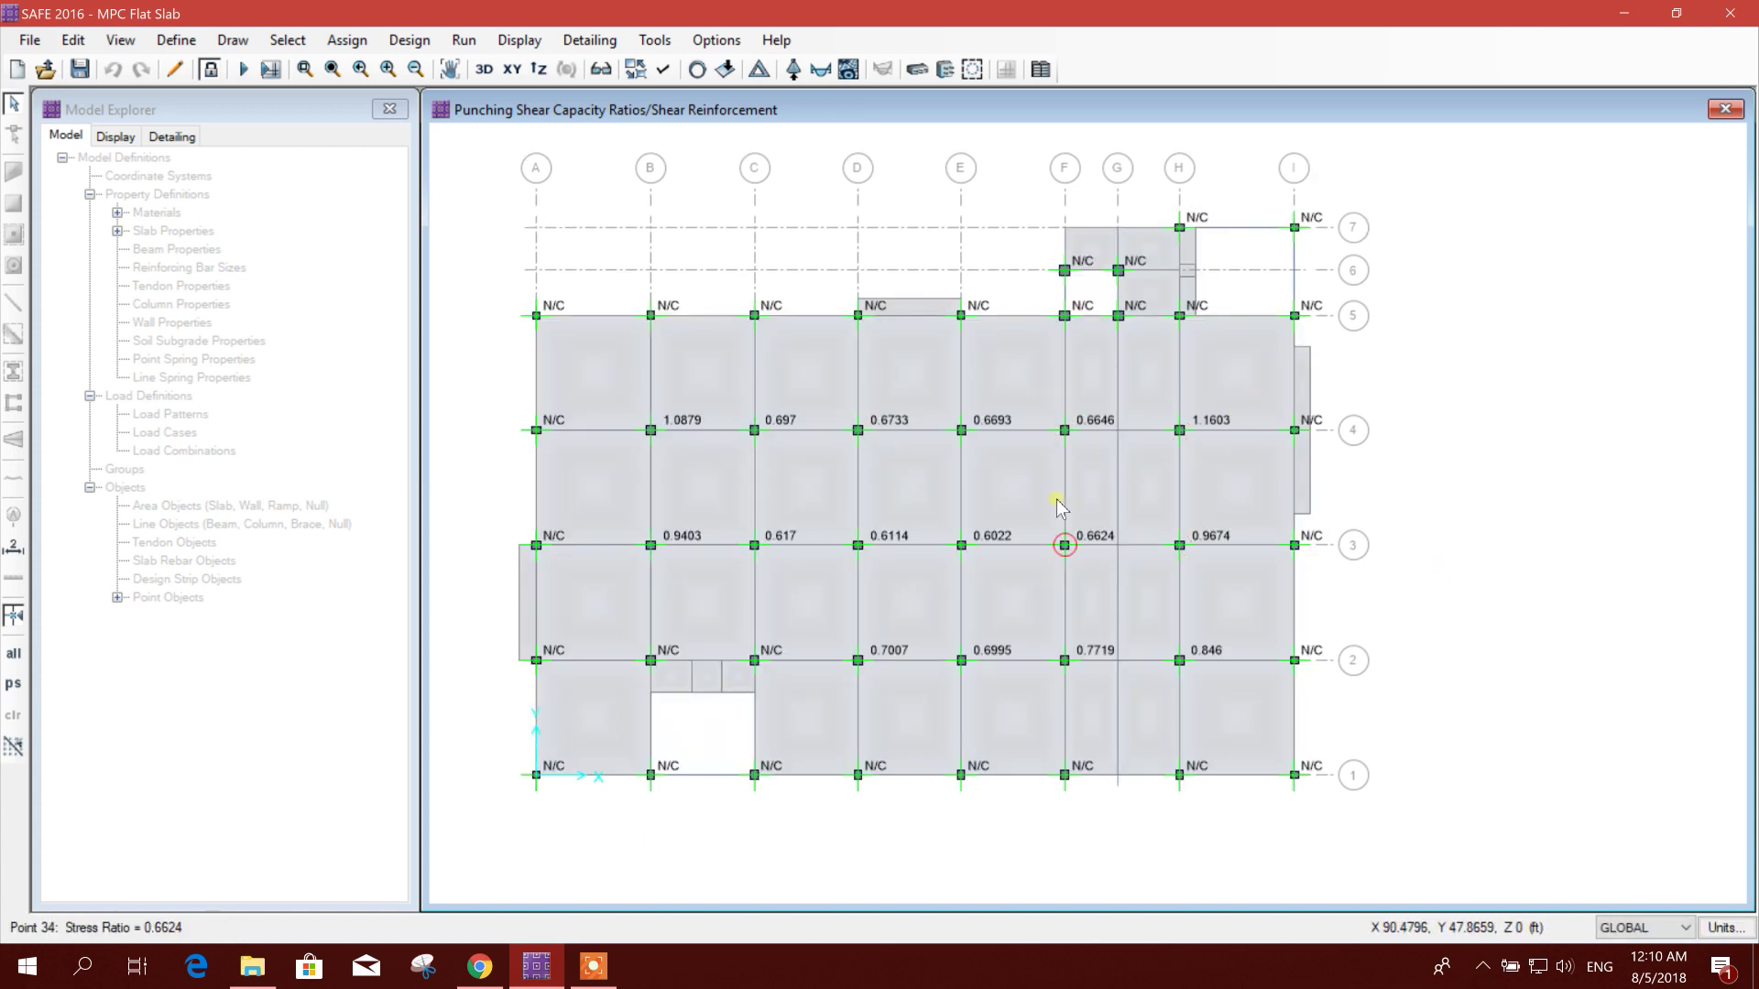
pyautogui.moveTo(1178, 541); pyautogui.dragTo(1192, 528, button='middle')
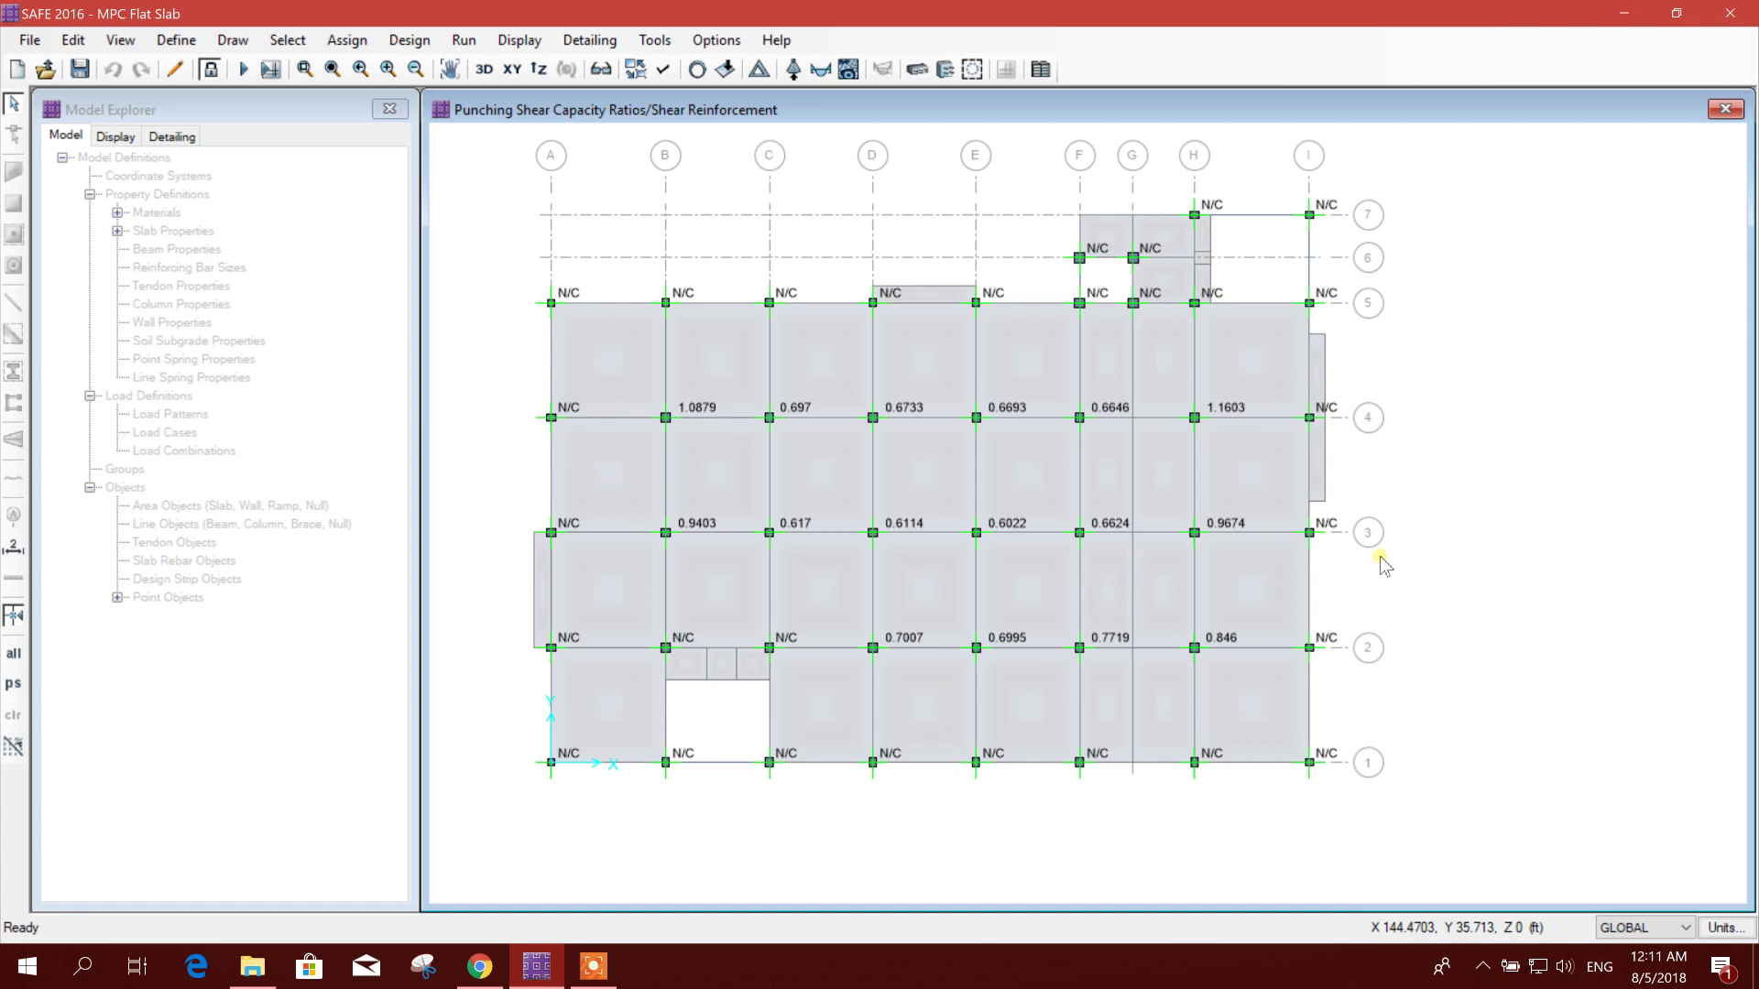
pyautogui.moveTo(1476, 374); pyautogui.dragTo(1464, 364, button='middle')
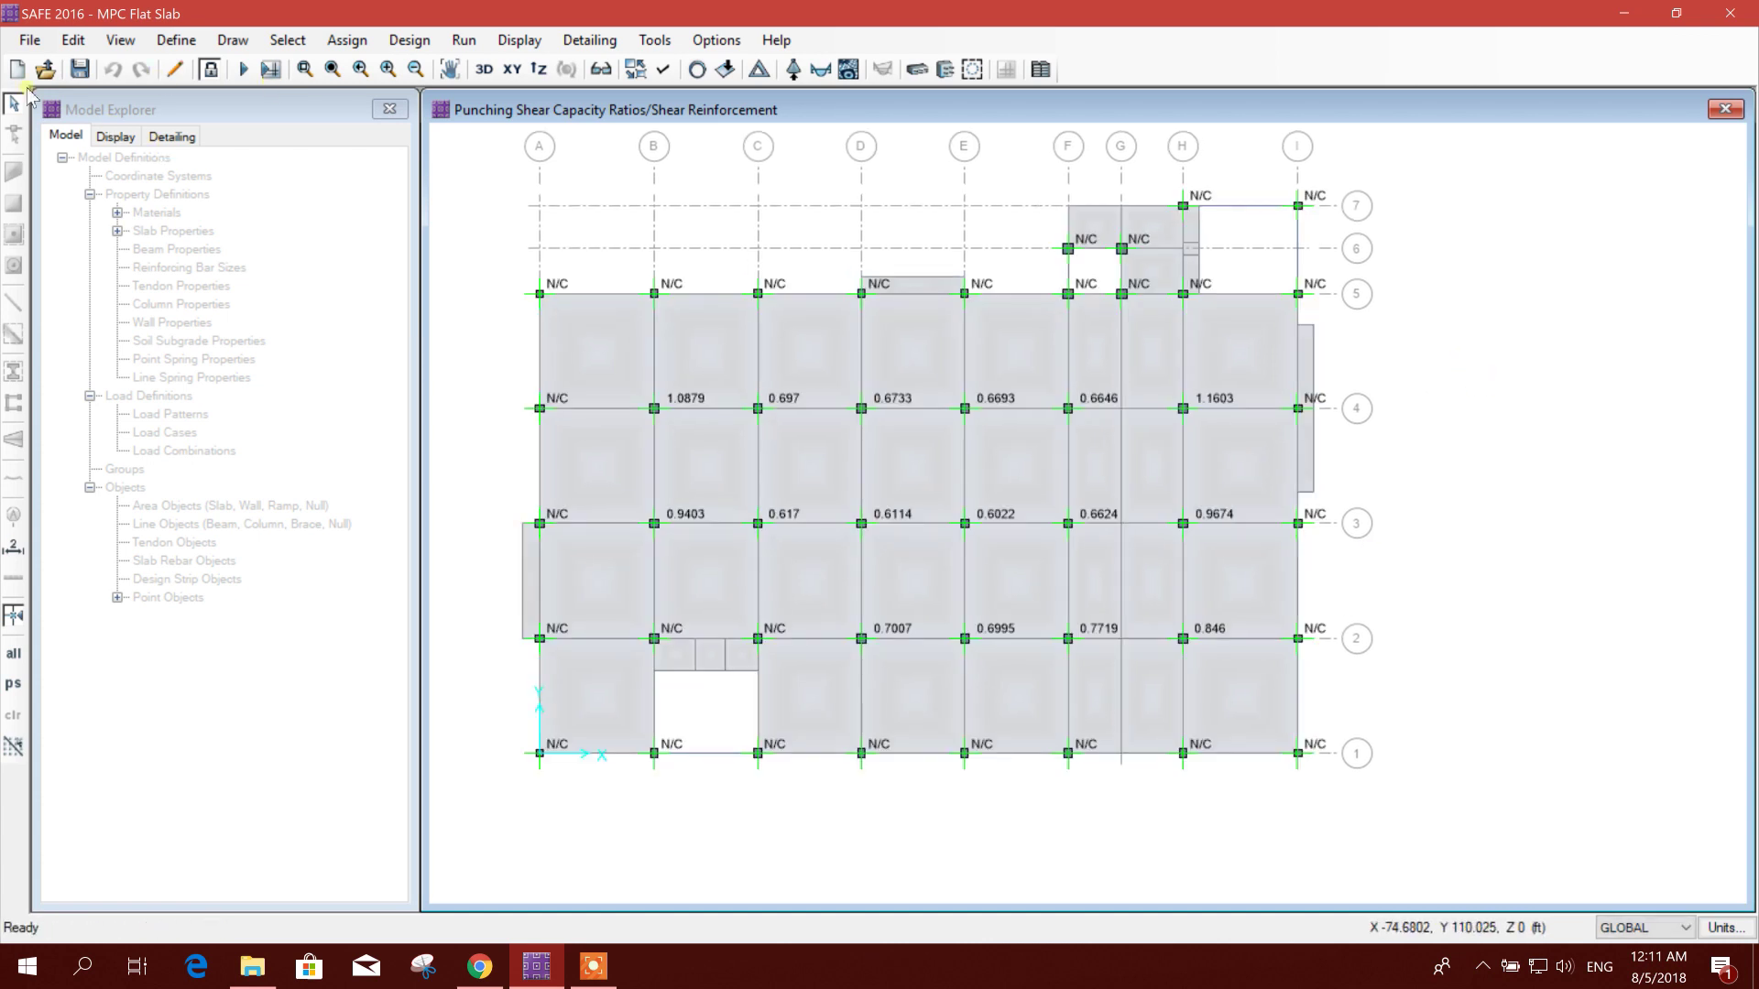
pyautogui.click(29, 40)
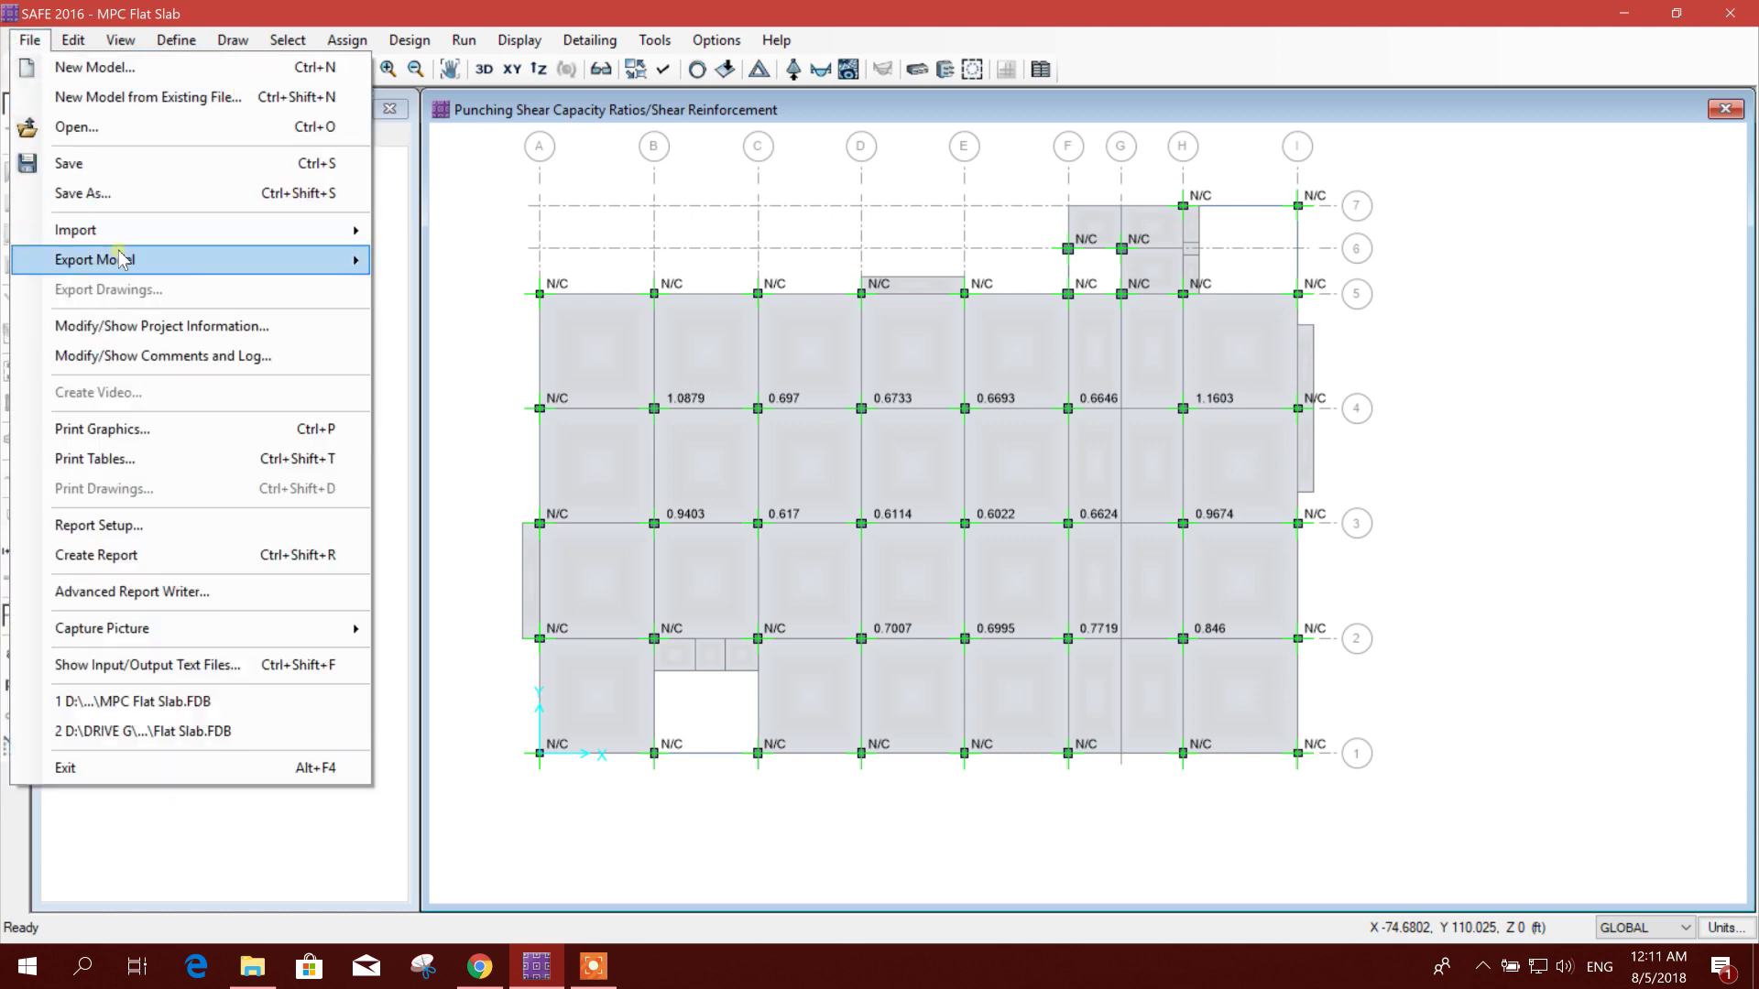
# Set up an Access export of all Model Definition and Analysis Results tables in Kip, in, F units.
pyautogui.moveTo(122, 259)
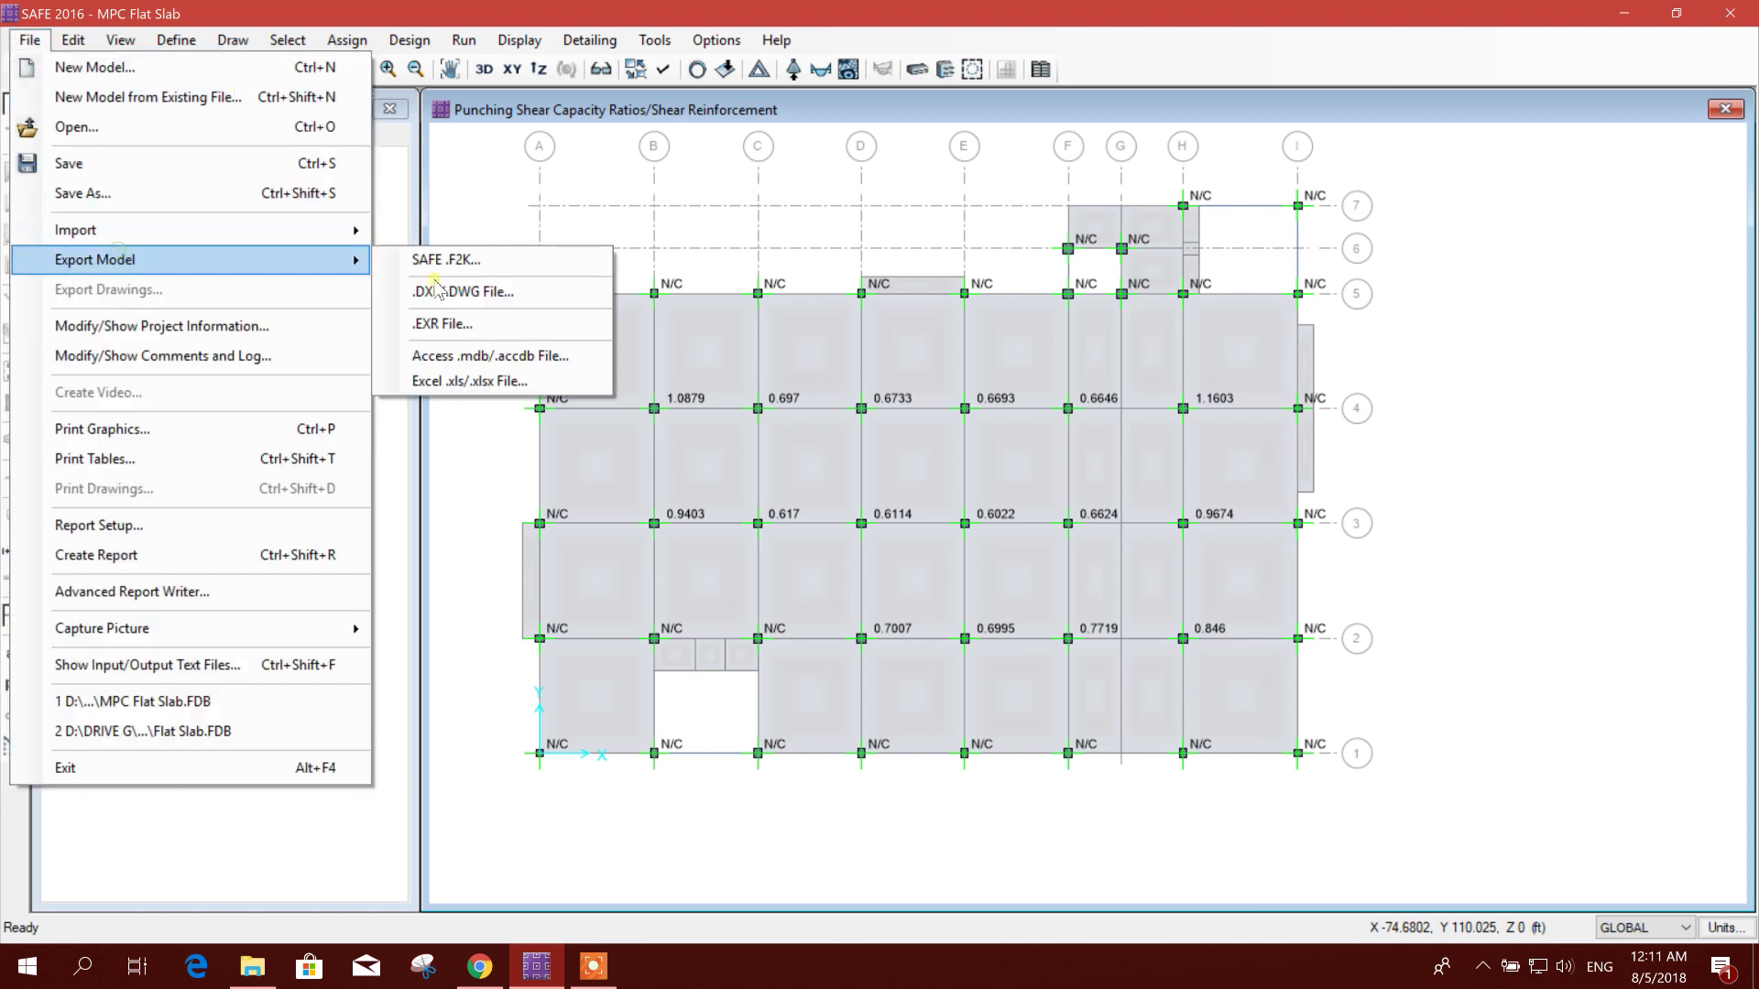
pyautogui.click(547, 364)
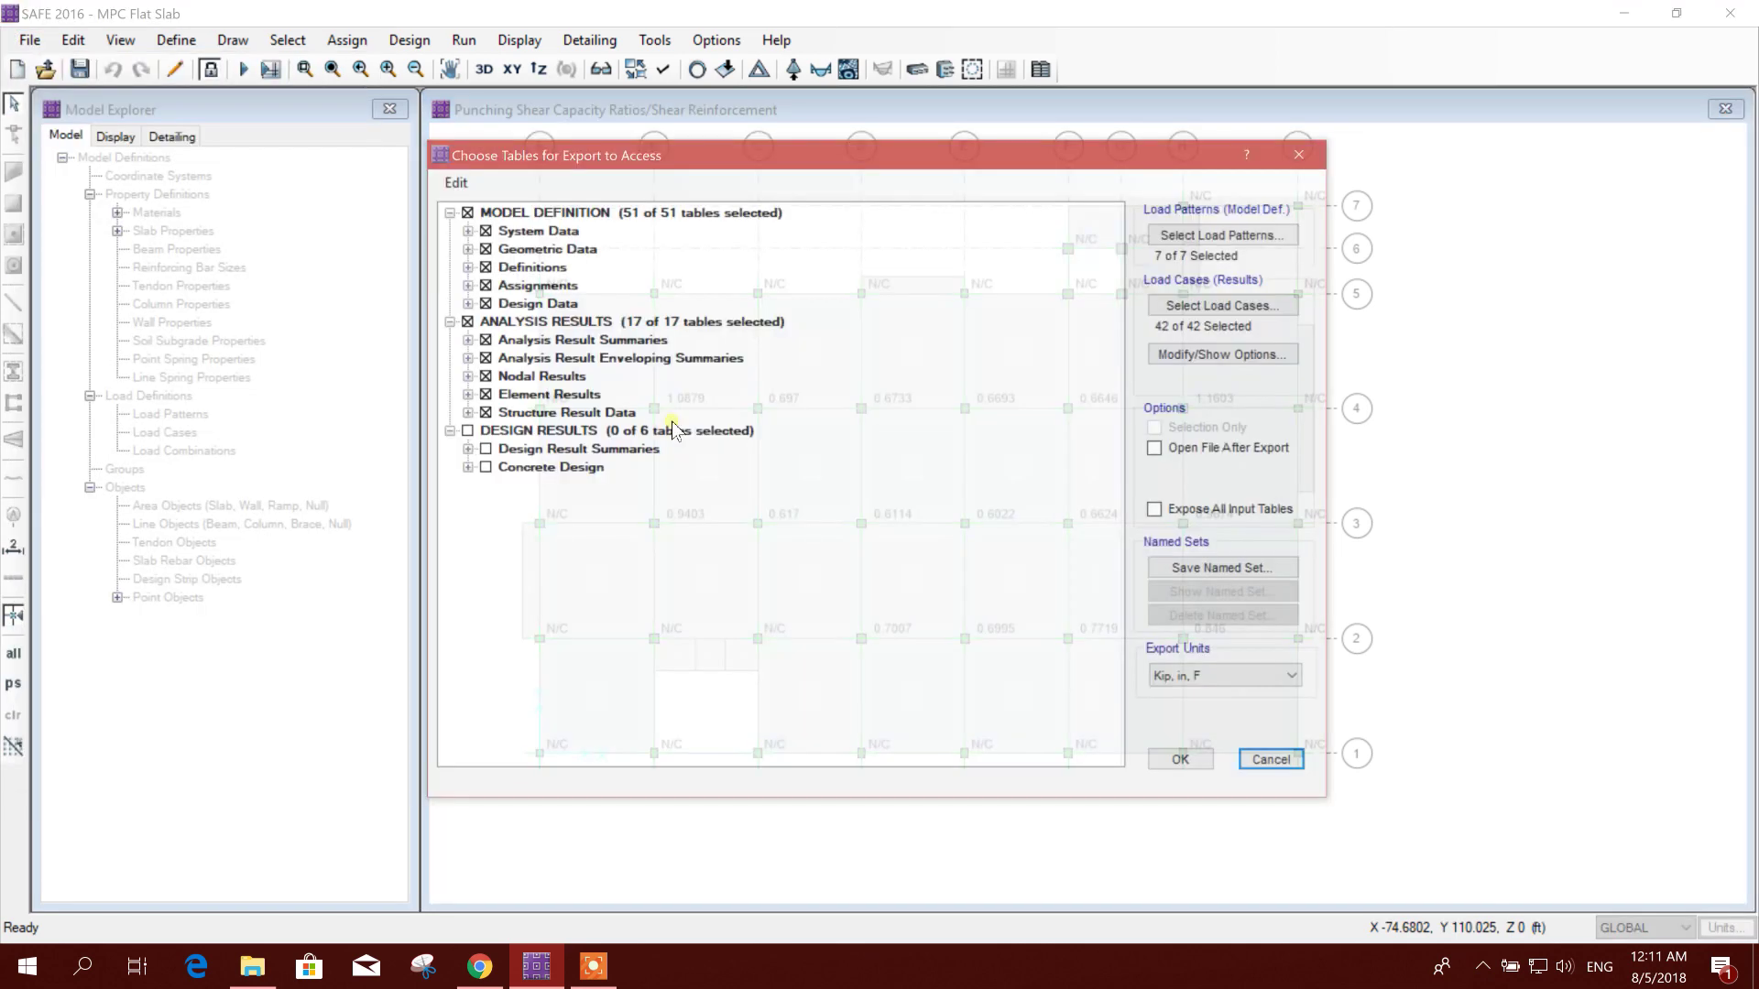
pyautogui.click(466, 212)
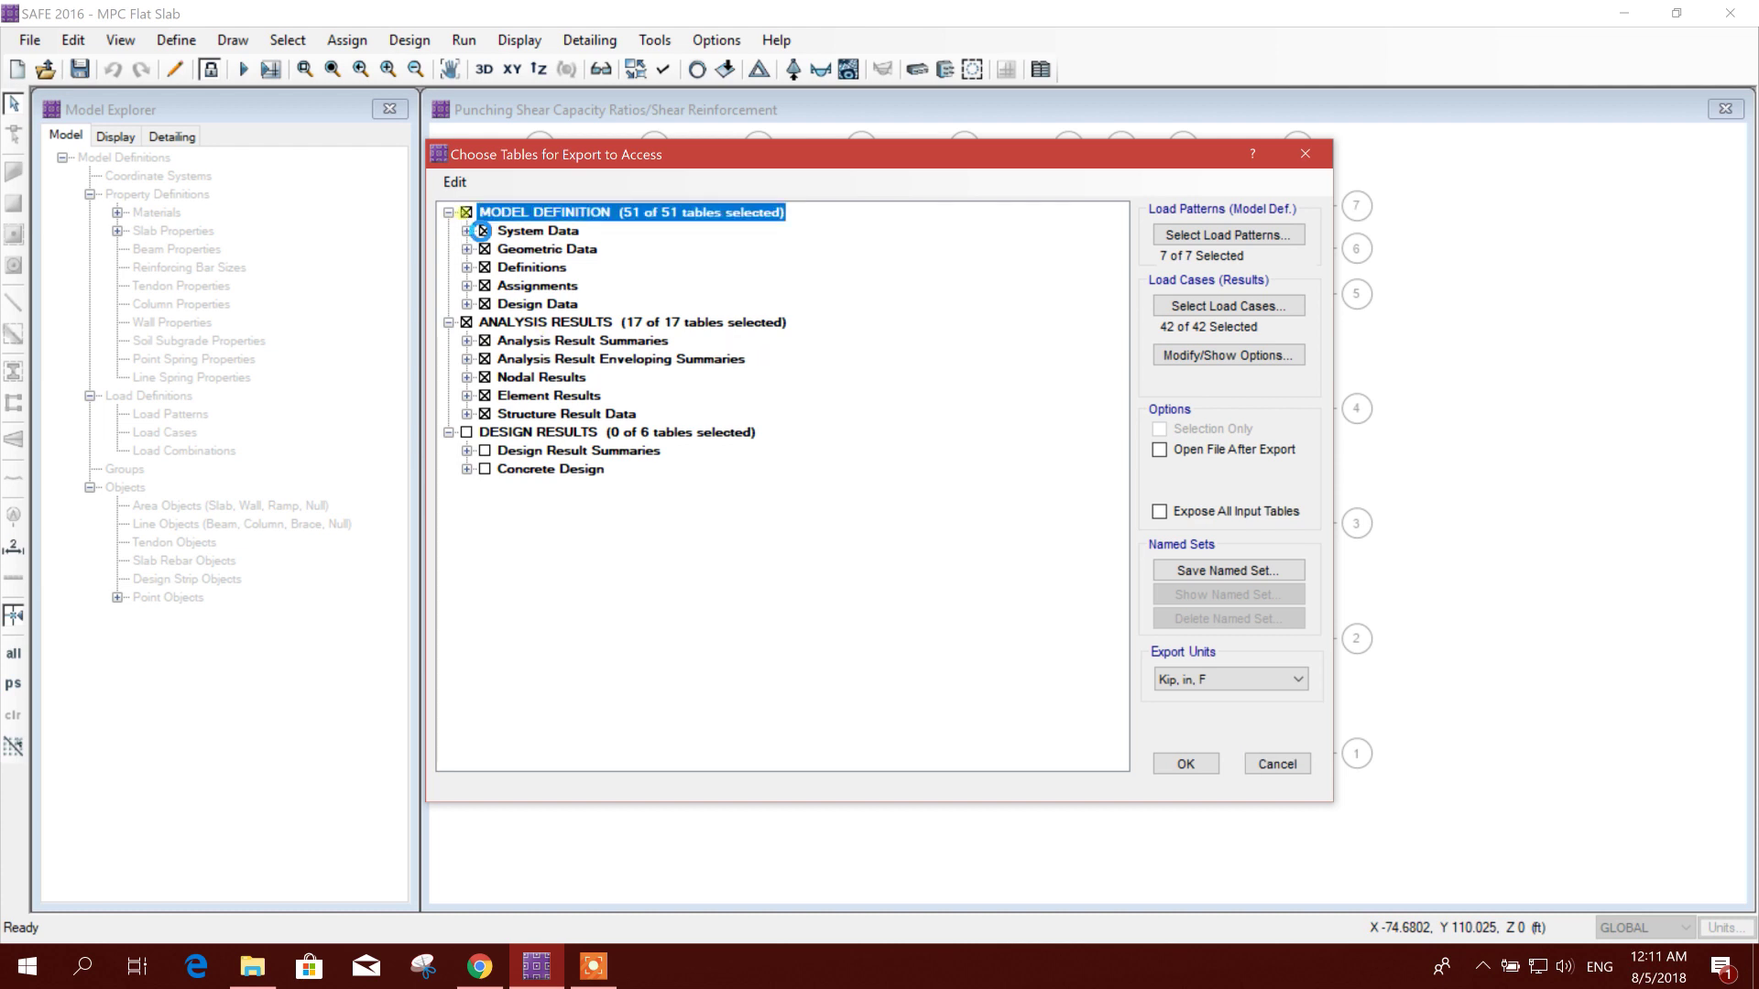
pyautogui.click(449, 211)
pyautogui.click(466, 231)
pyautogui.click(449, 212)
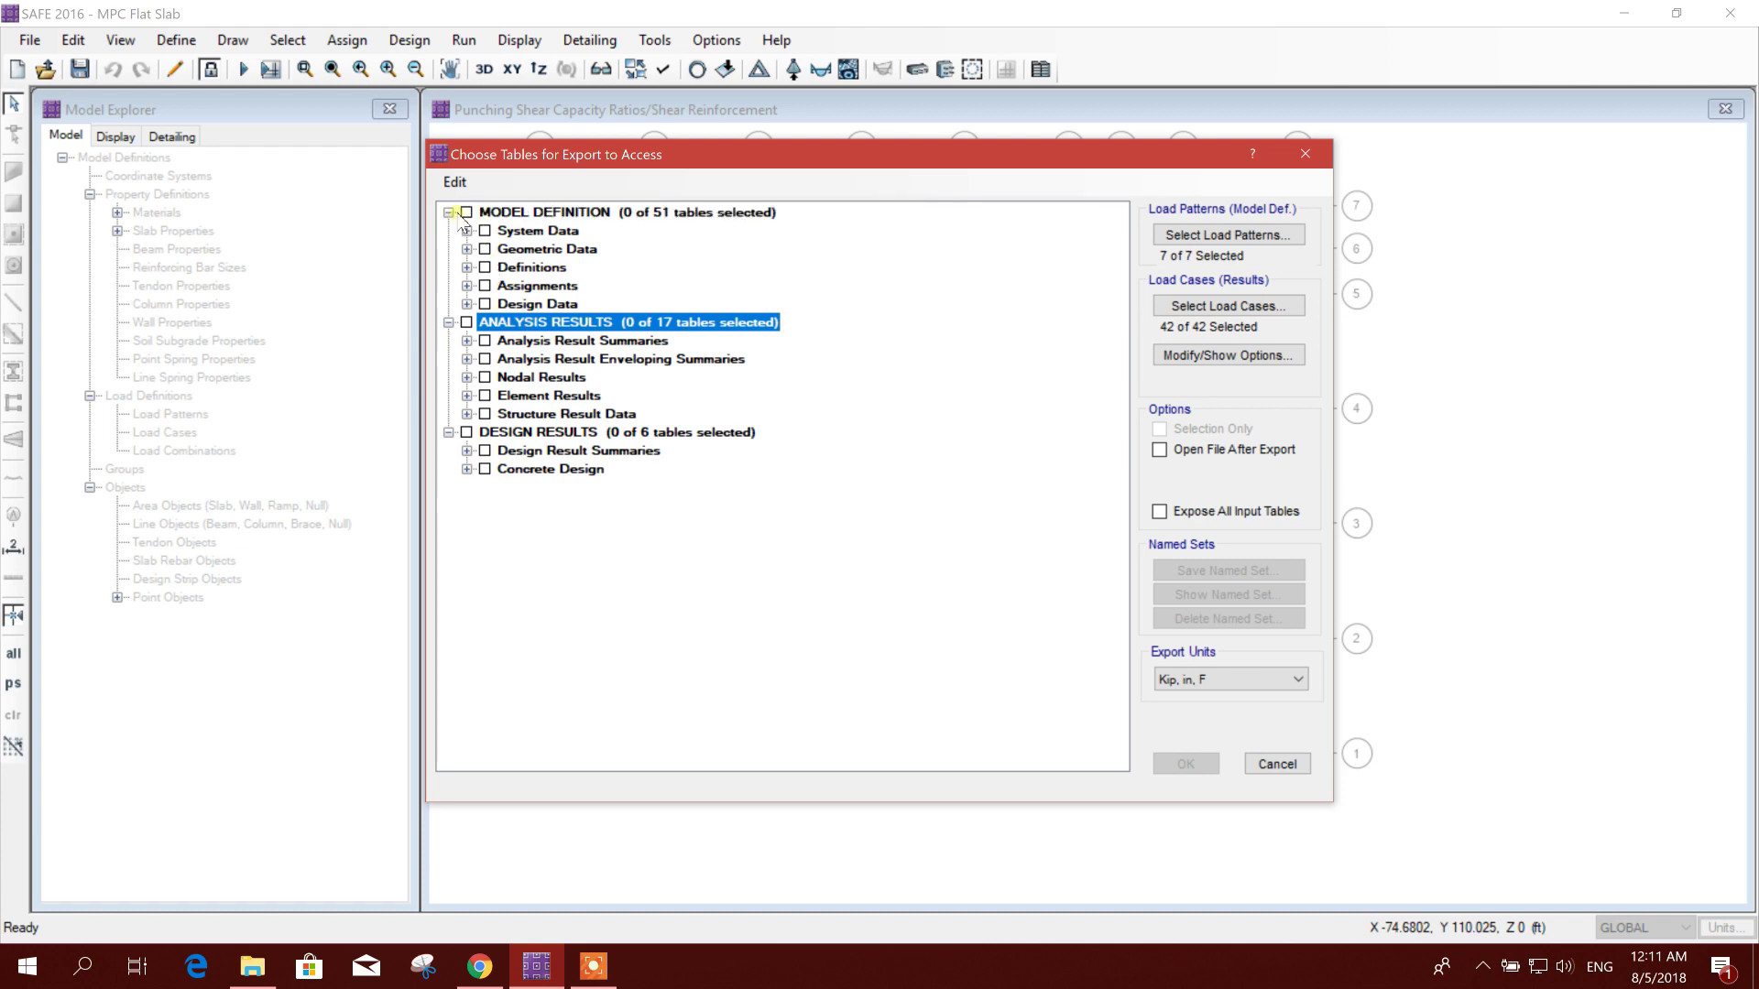
pyautogui.click(466, 211)
pyautogui.click(467, 323)
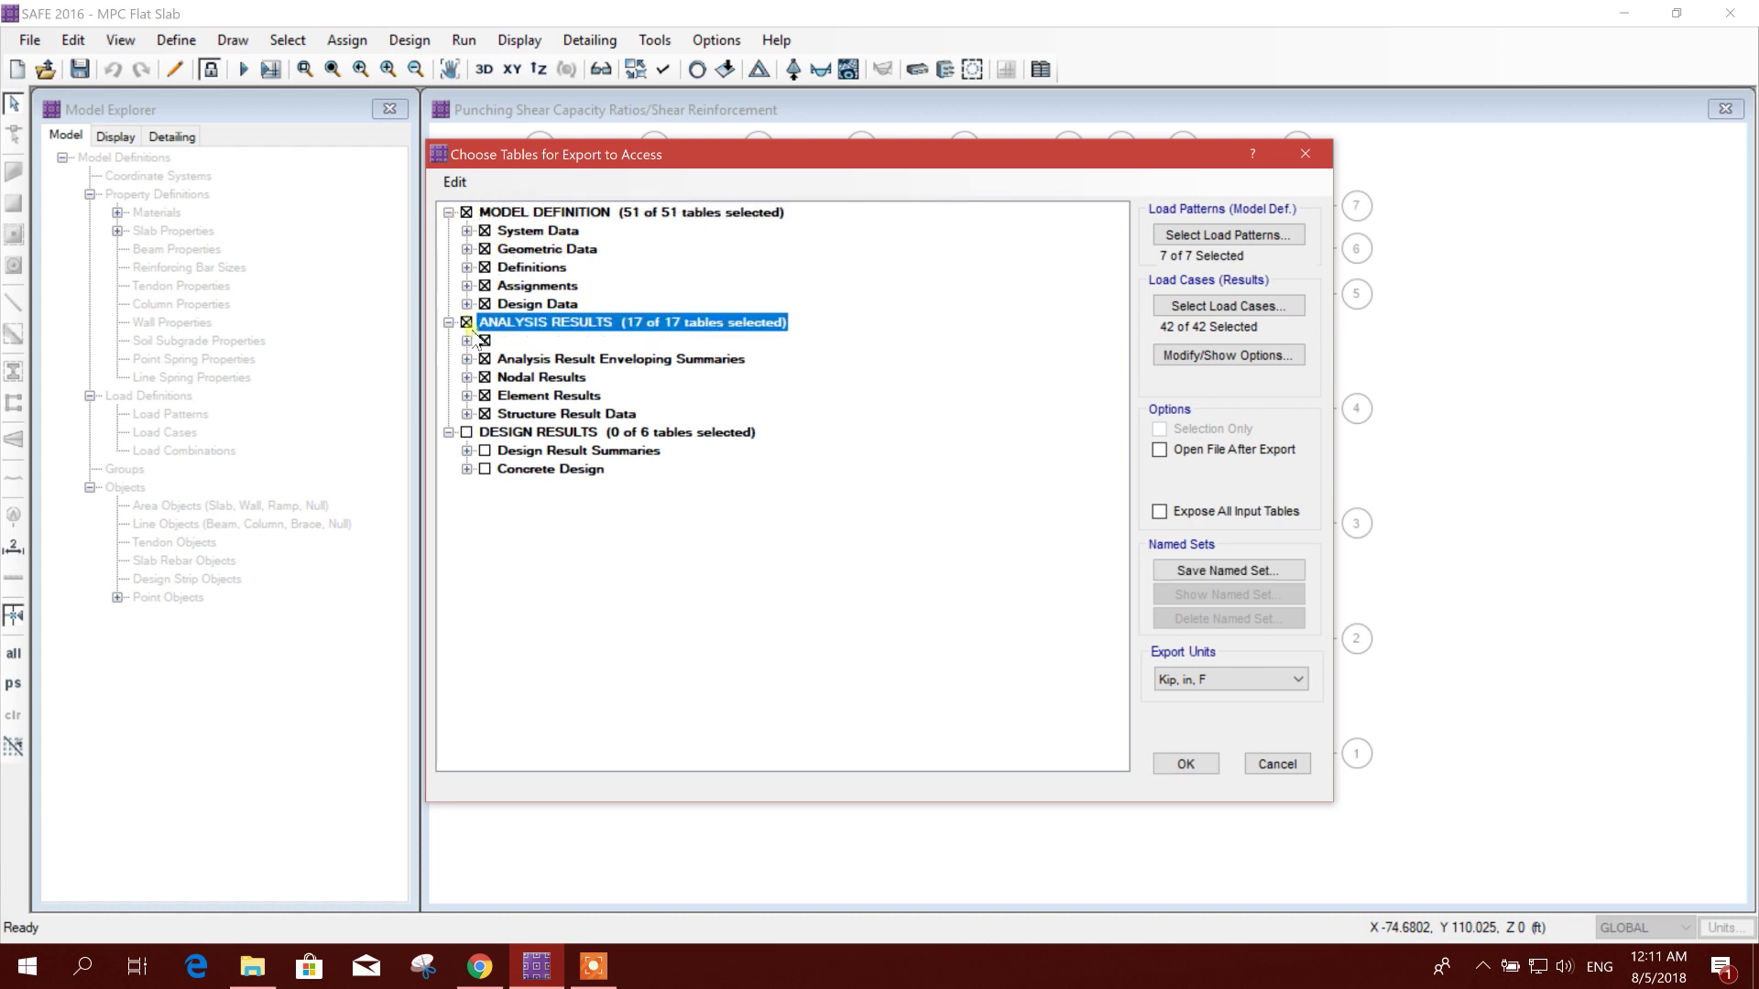
pyautogui.click(1246, 682)
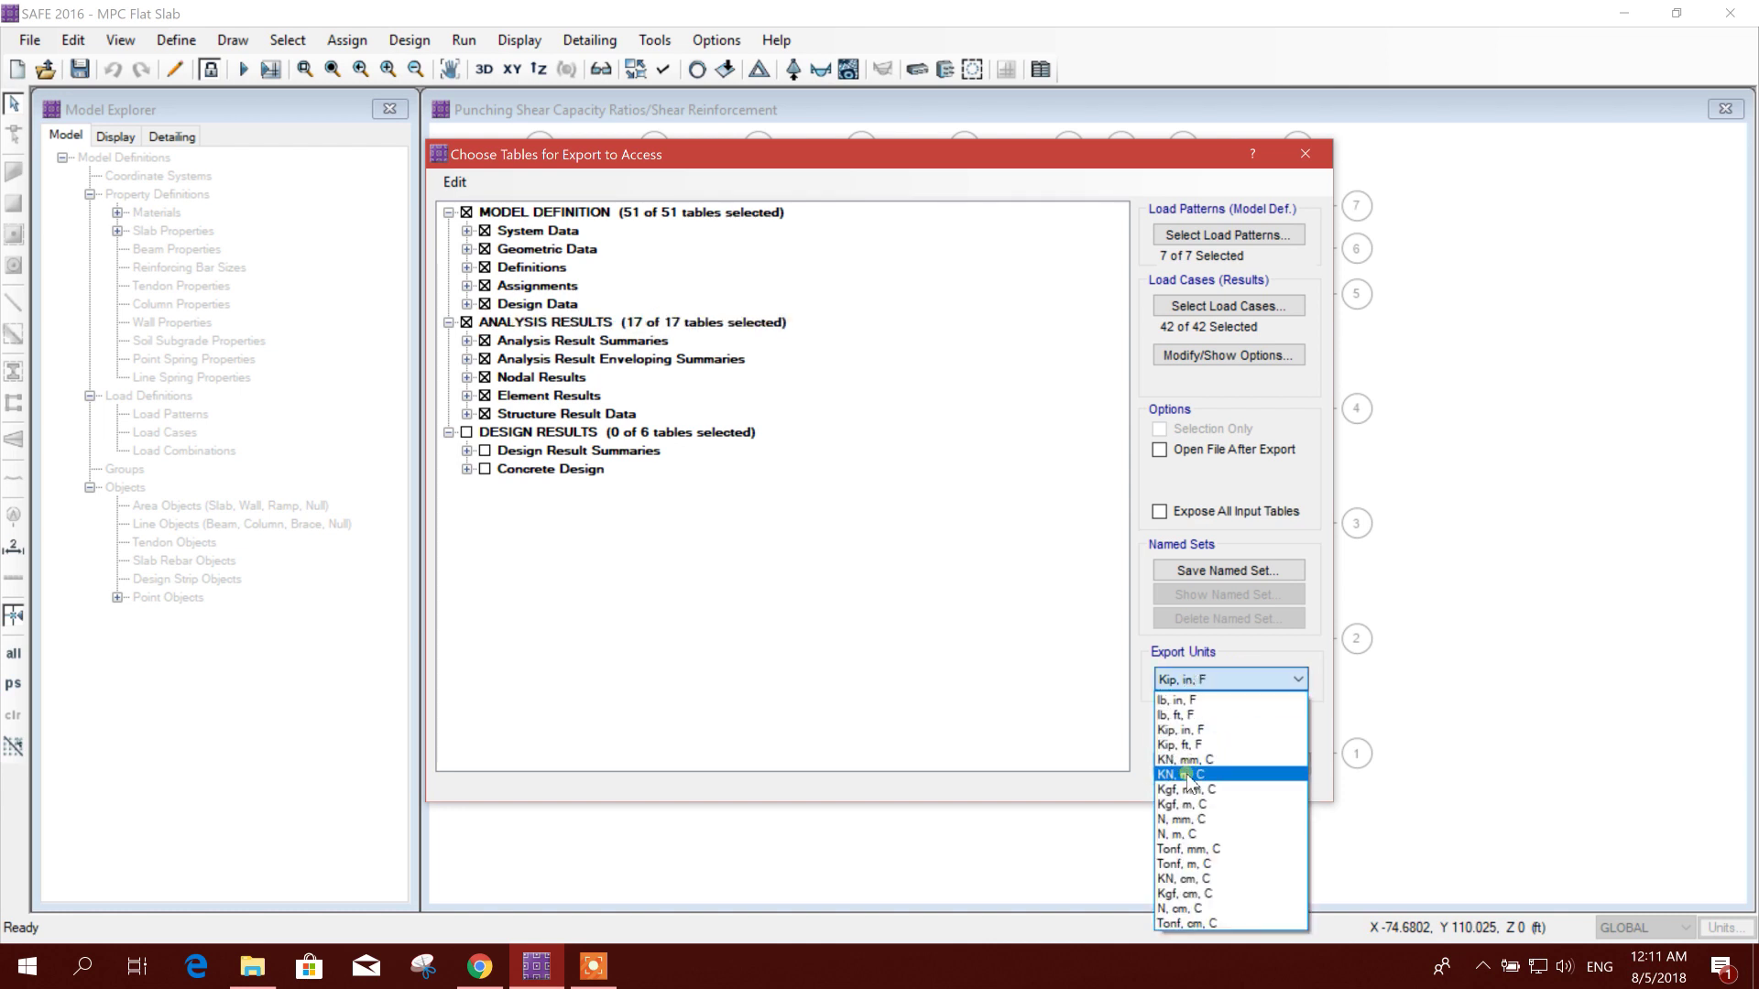
pyautogui.click(1218, 698)
pyautogui.click(1227, 678)
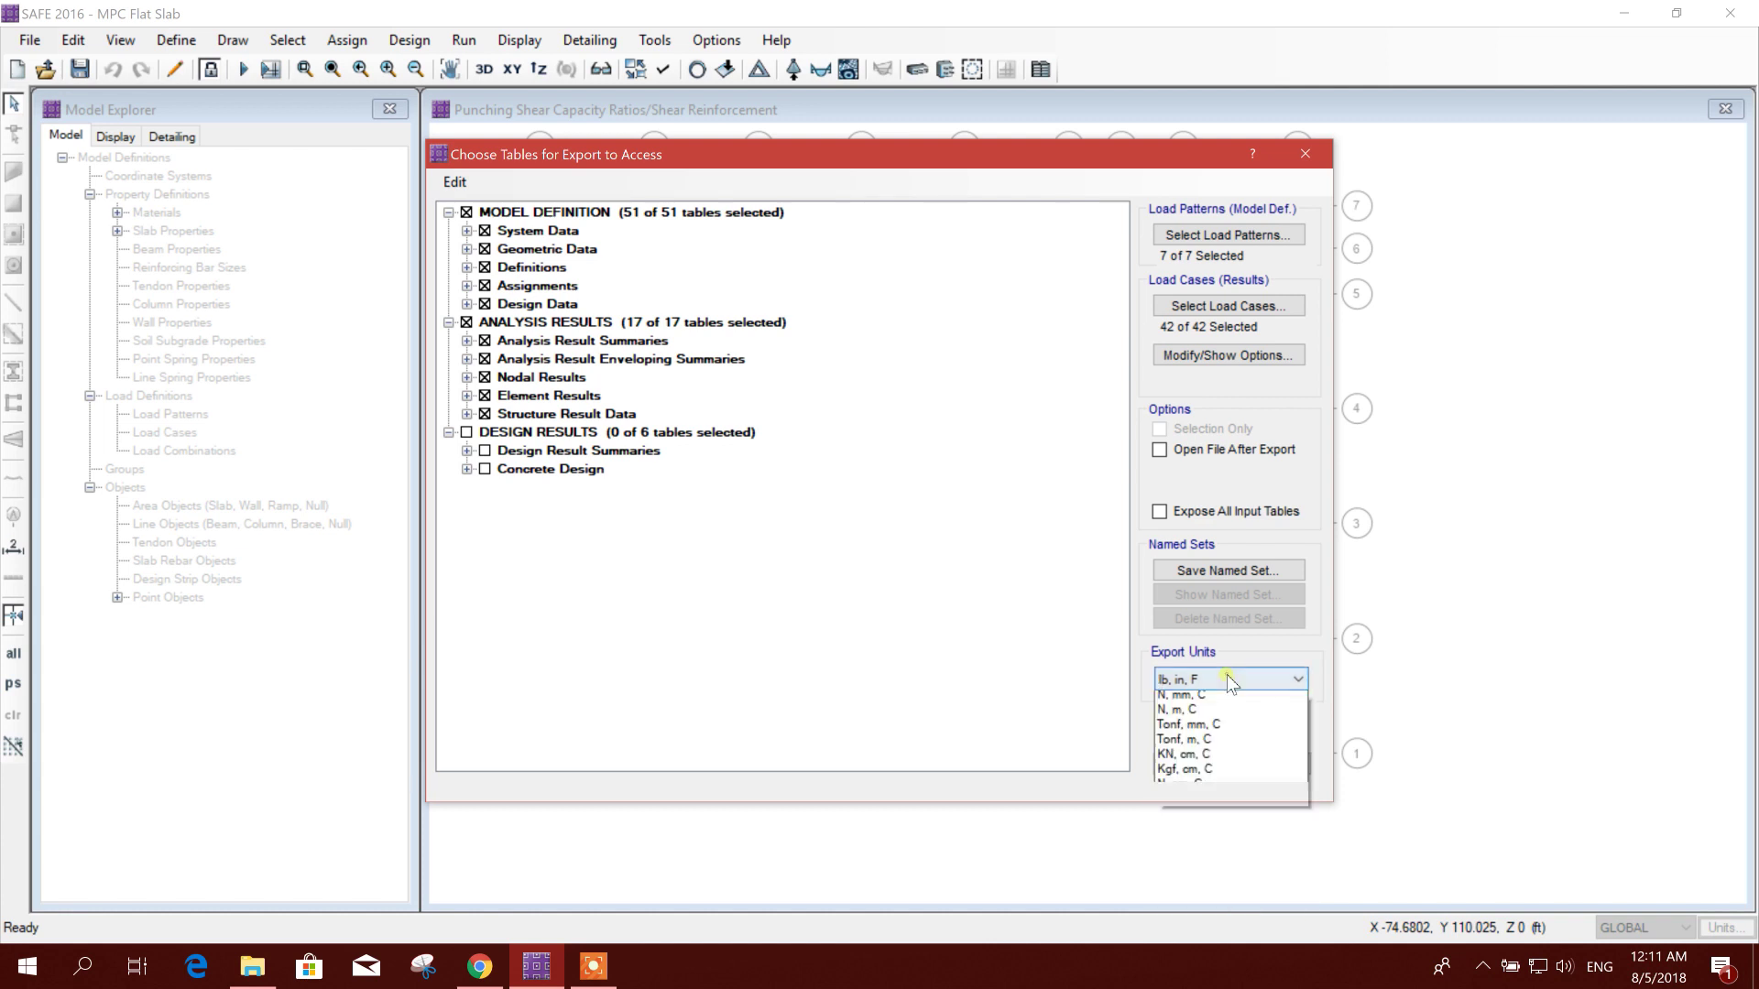
pyautogui.click(1201, 730)
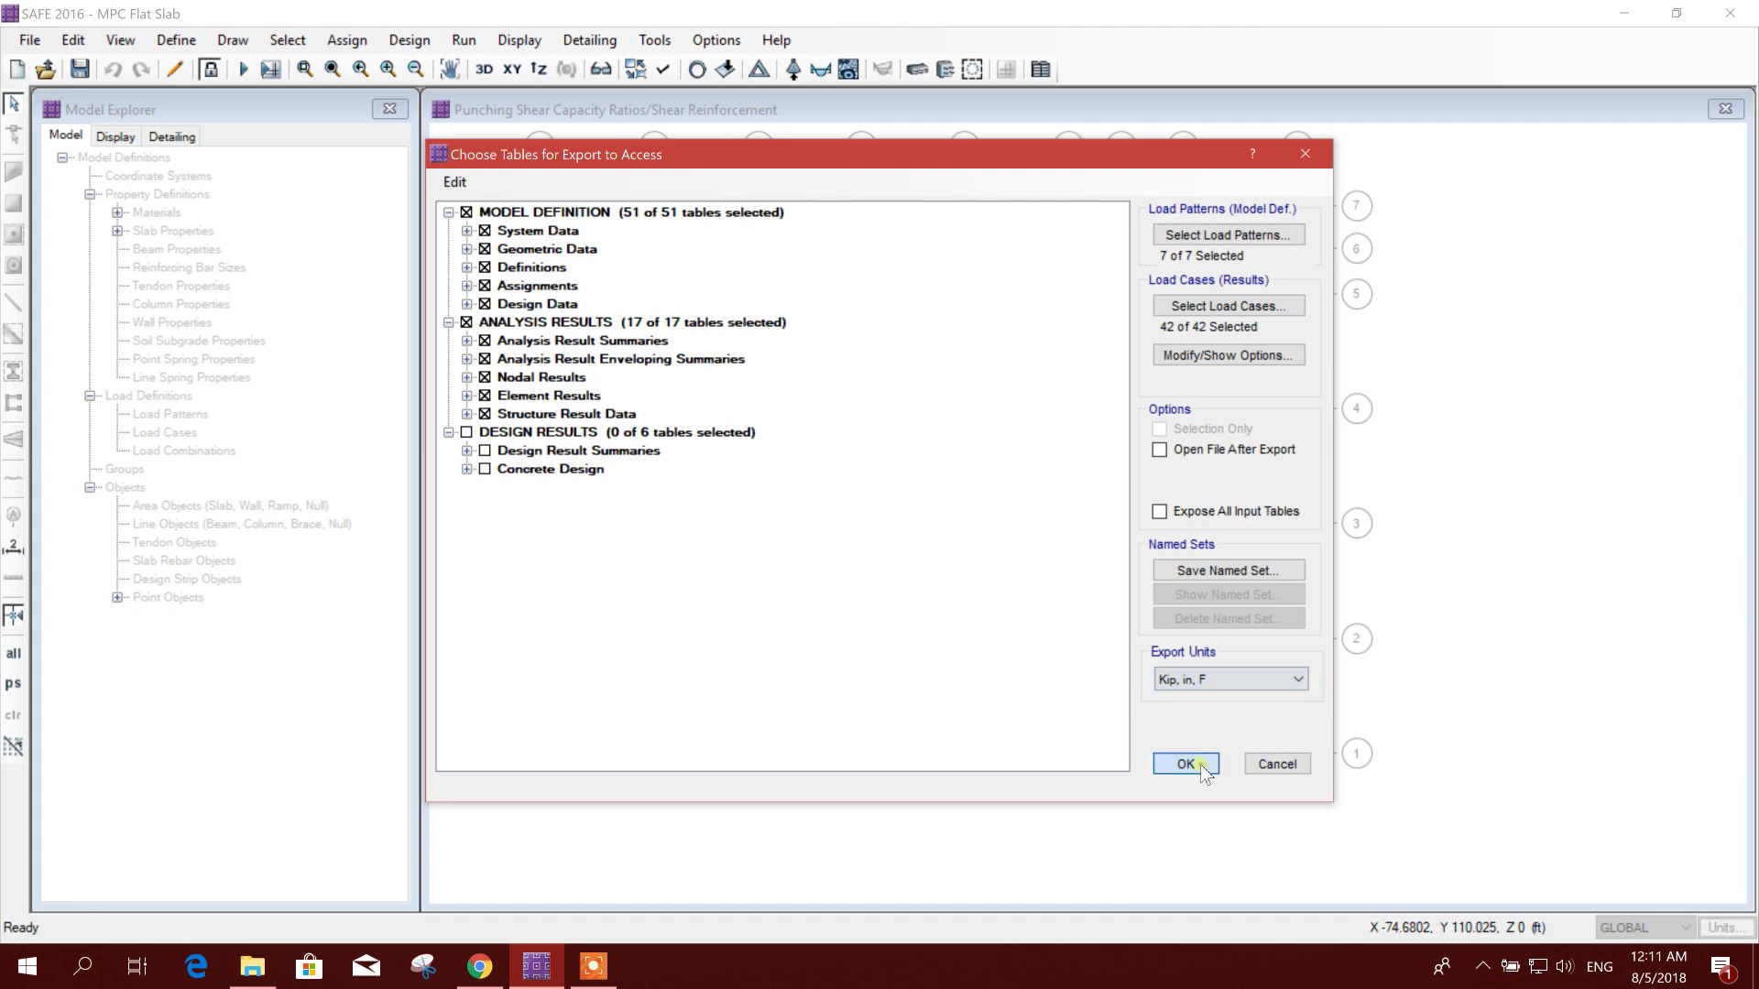
# Save the export as the MPC Flat Slab database, replacing the existing file.
pyautogui.click(1182, 764)
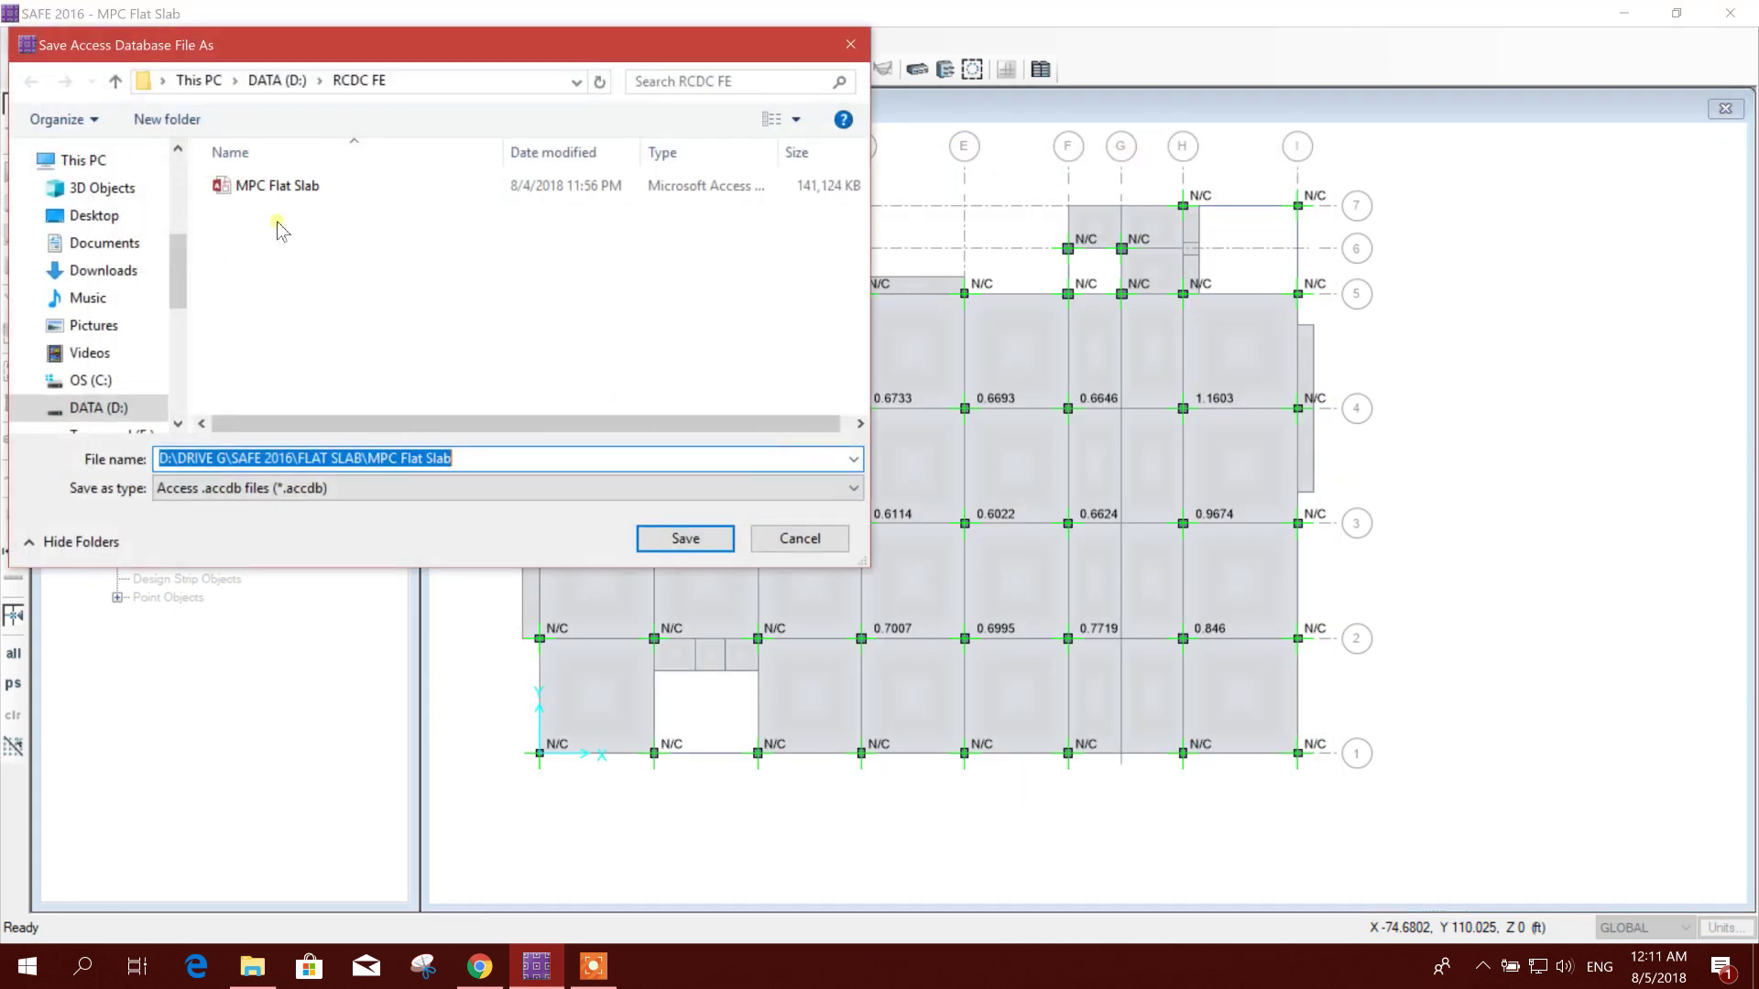
pyautogui.click(274, 185)
pyautogui.click(686, 540)
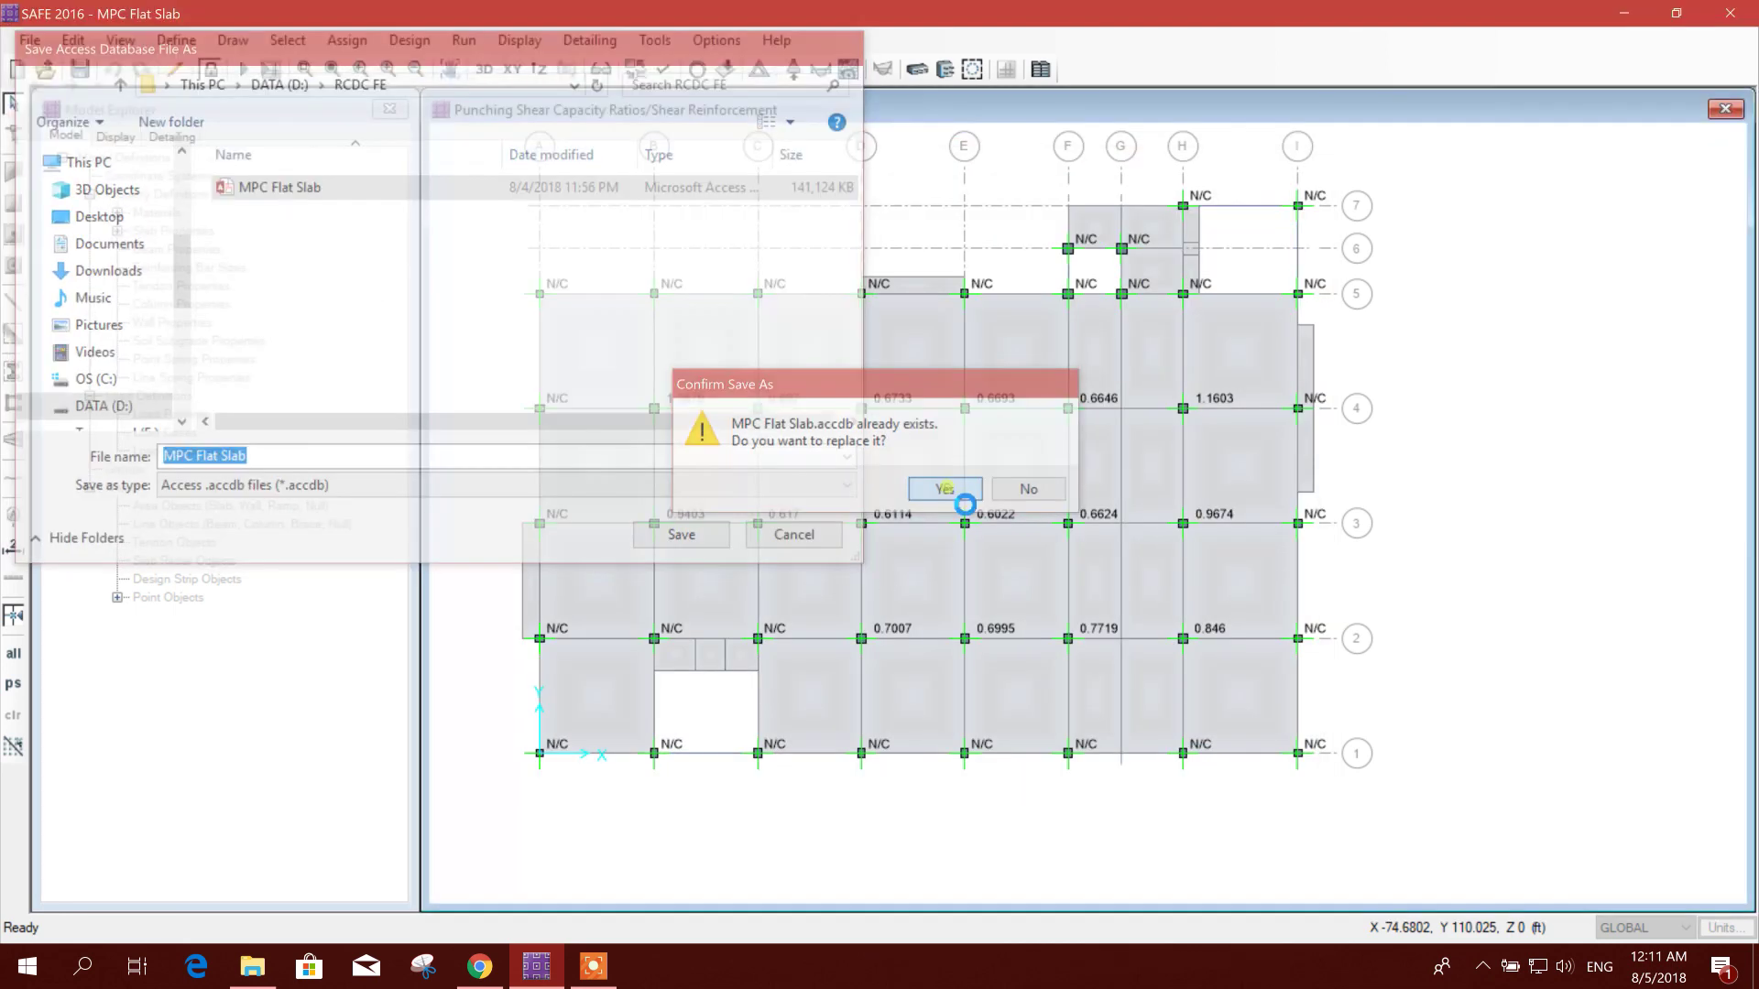
pyautogui.click(953, 489)
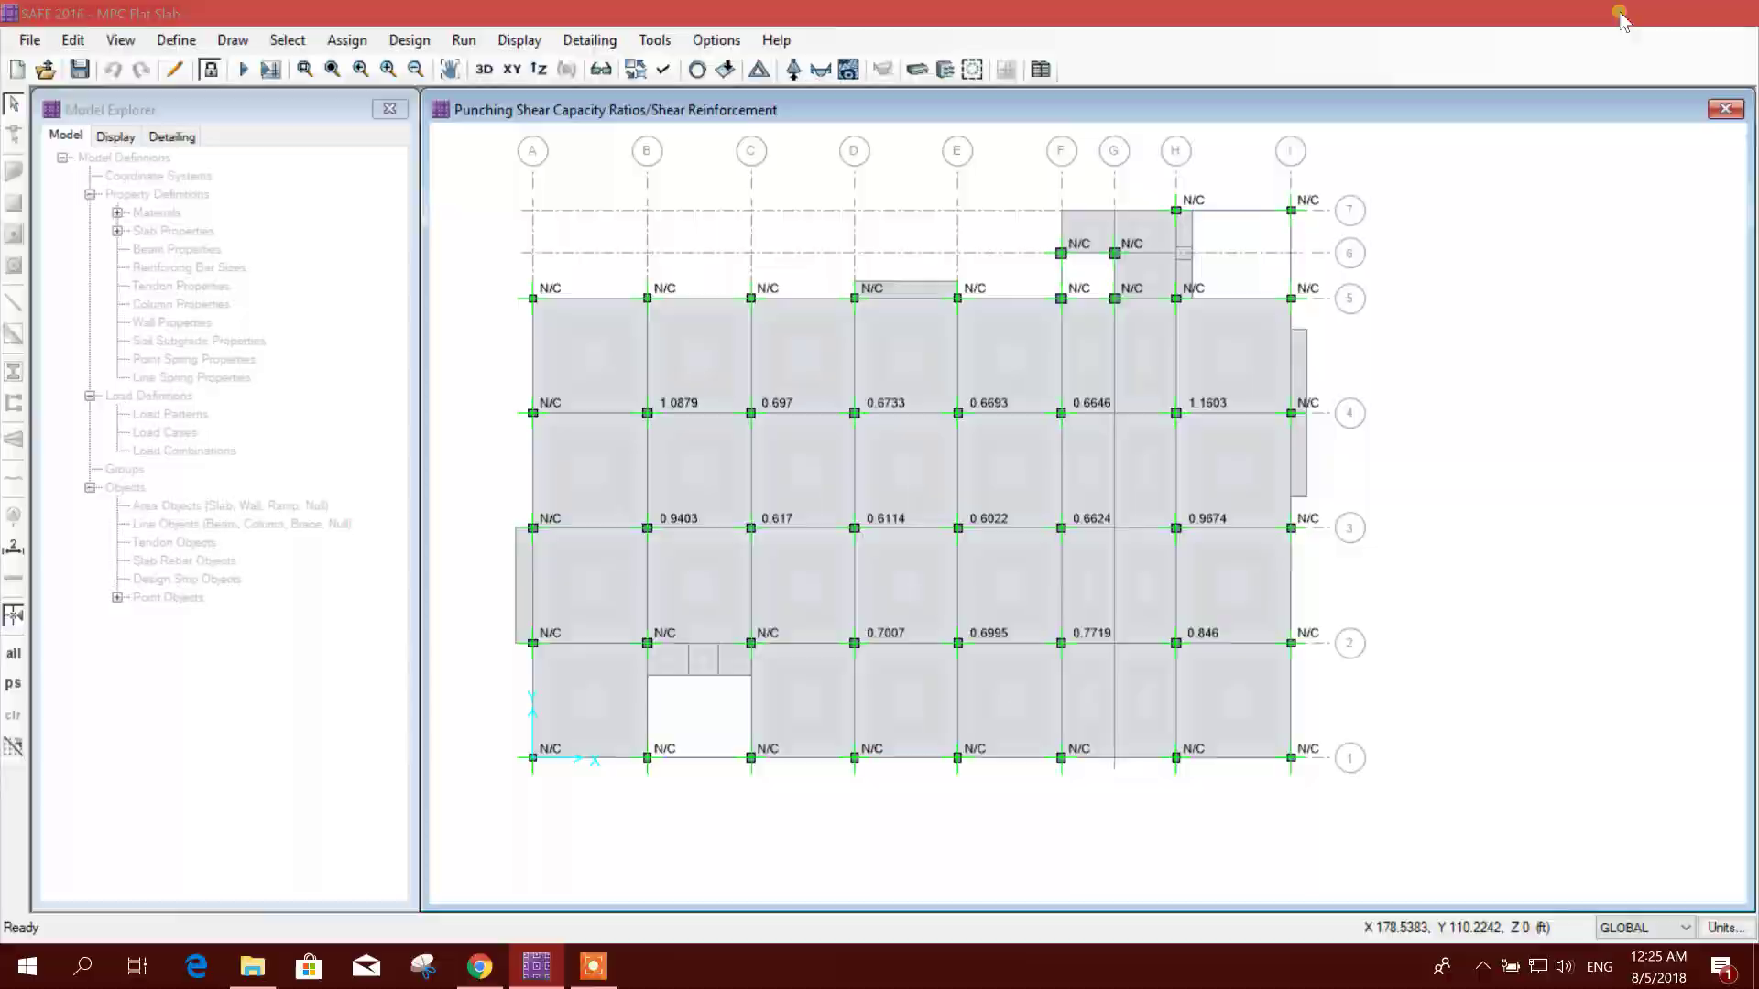
# Minimize SAFE and launch RCDC FE from the desktop.
pyautogui.click(1620, 18)
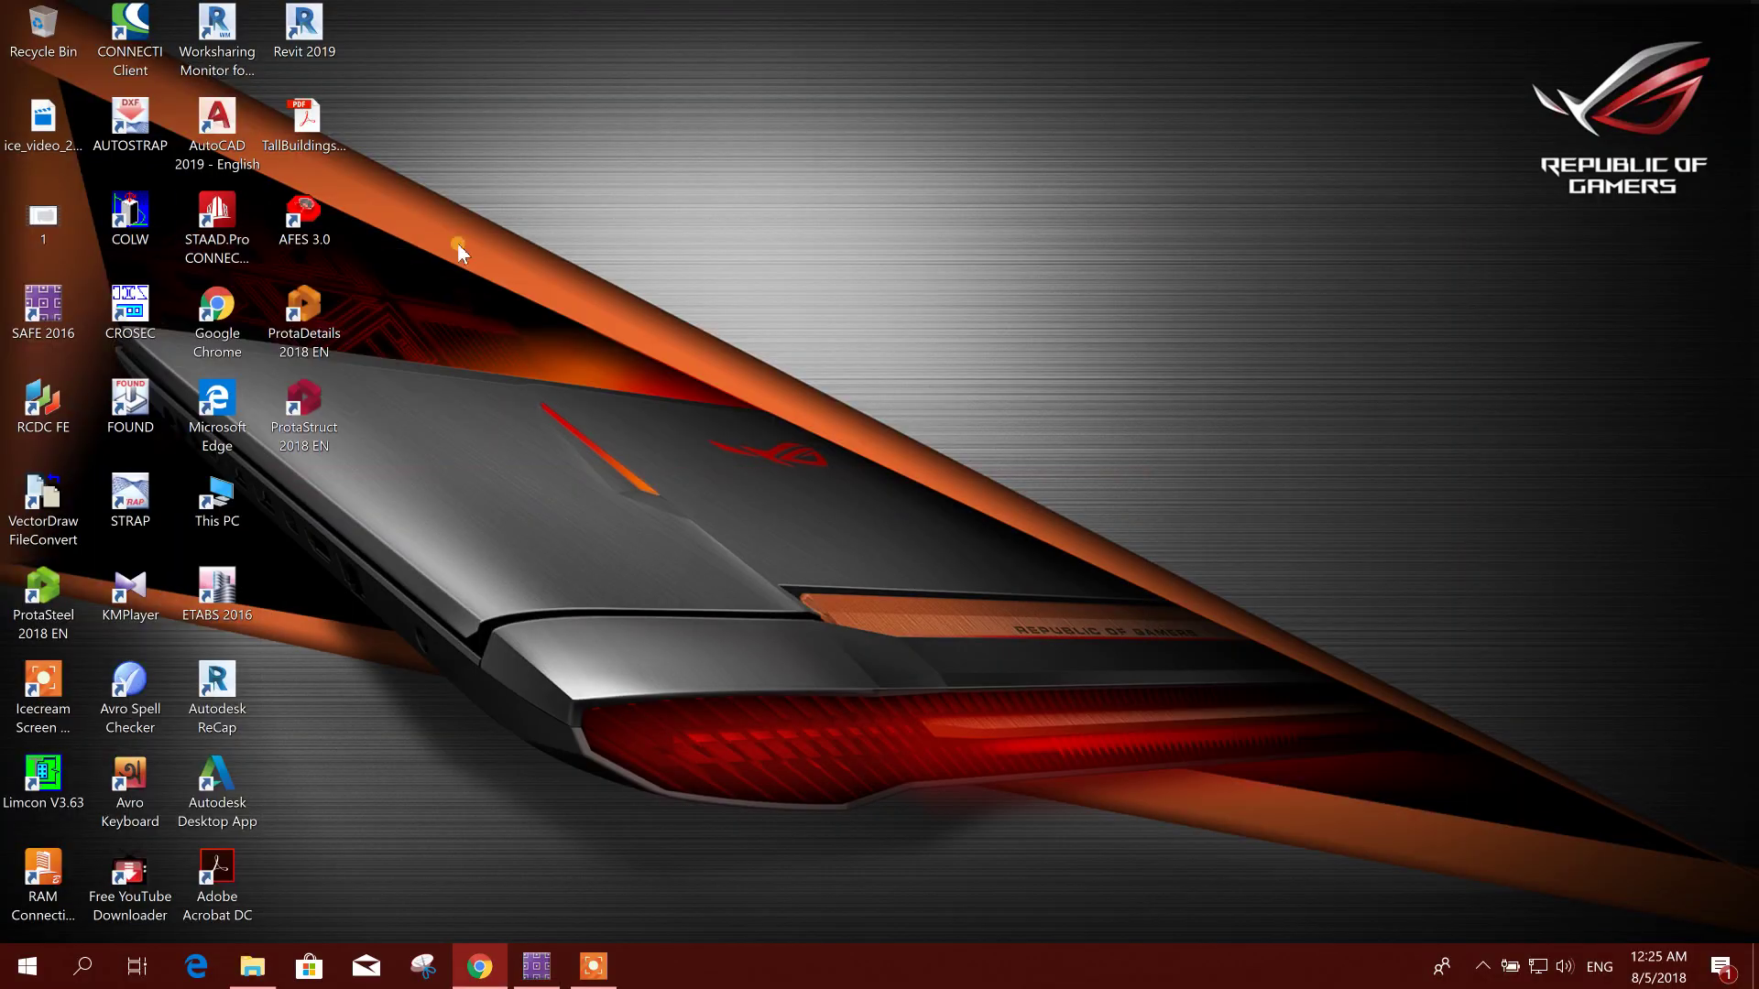
pyautogui.doubleClick(57, 429)
pyautogui.rightClick(66, 416)
pyautogui.click(719, 98)
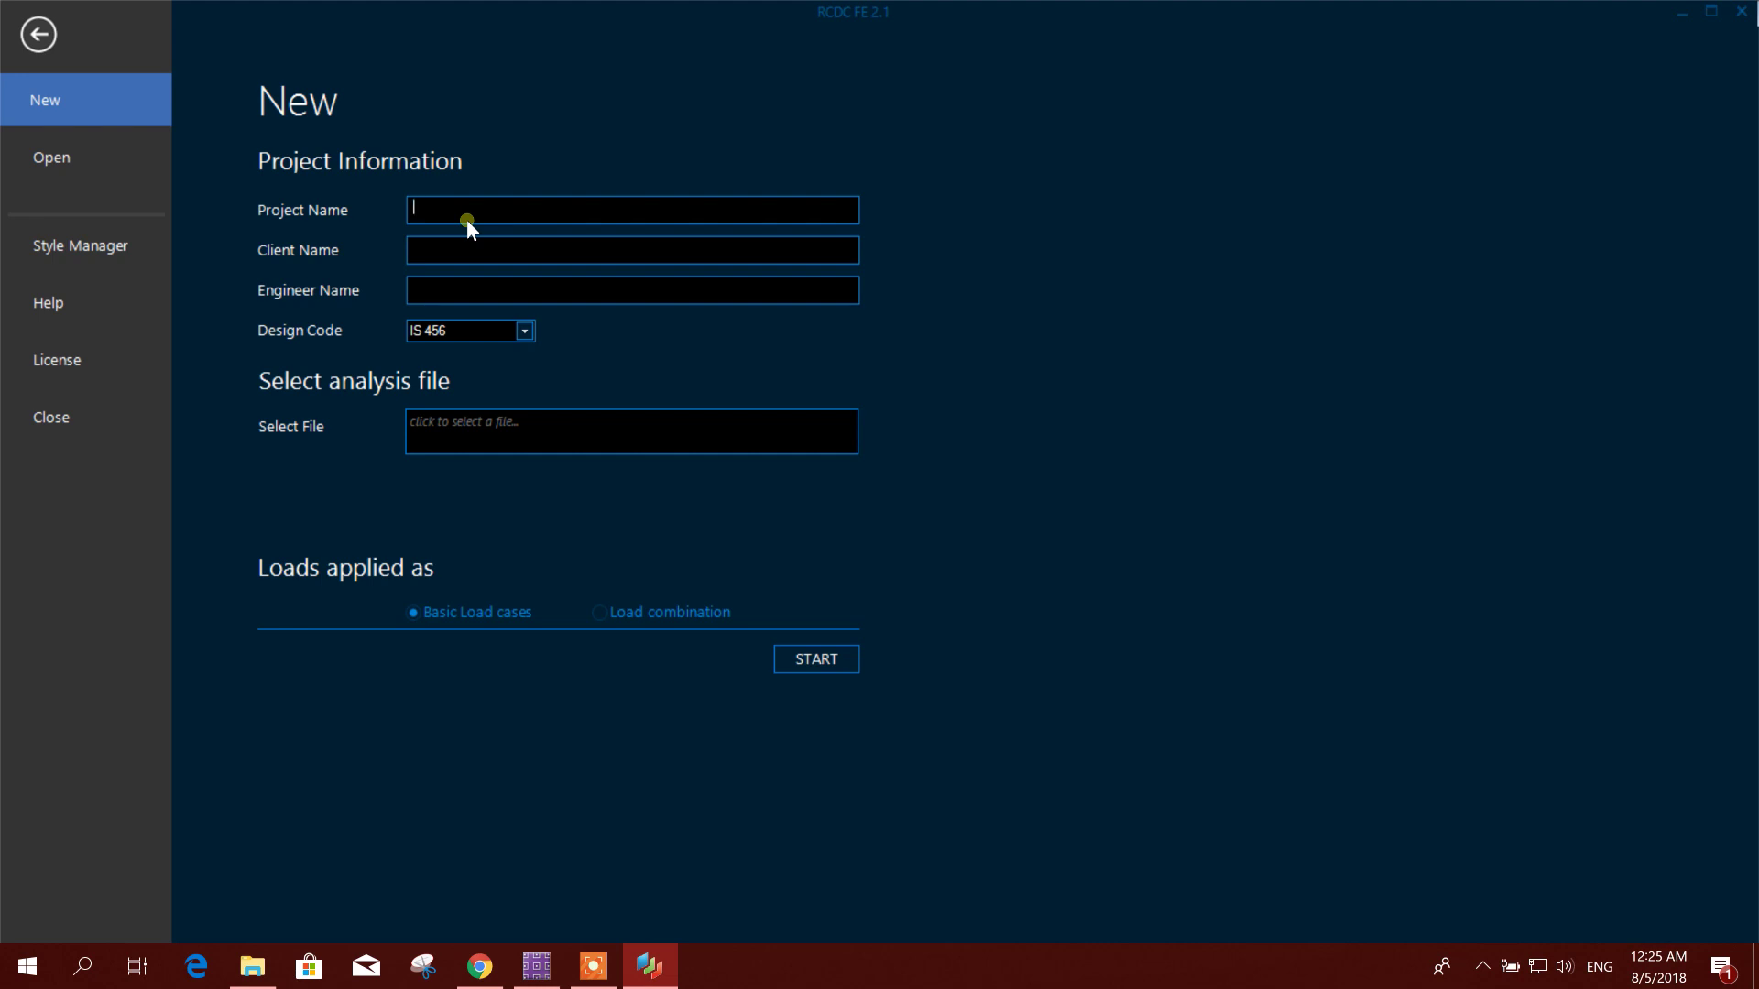
# Name the new project FLAT SLAB DESIGN, fill client and engineer, and choose ACI 318M - 2011.
pyautogui.write('FLAT SLAB DESIGN')
pyautogui.click(557, 257)
pyautogui.click(425, 294)
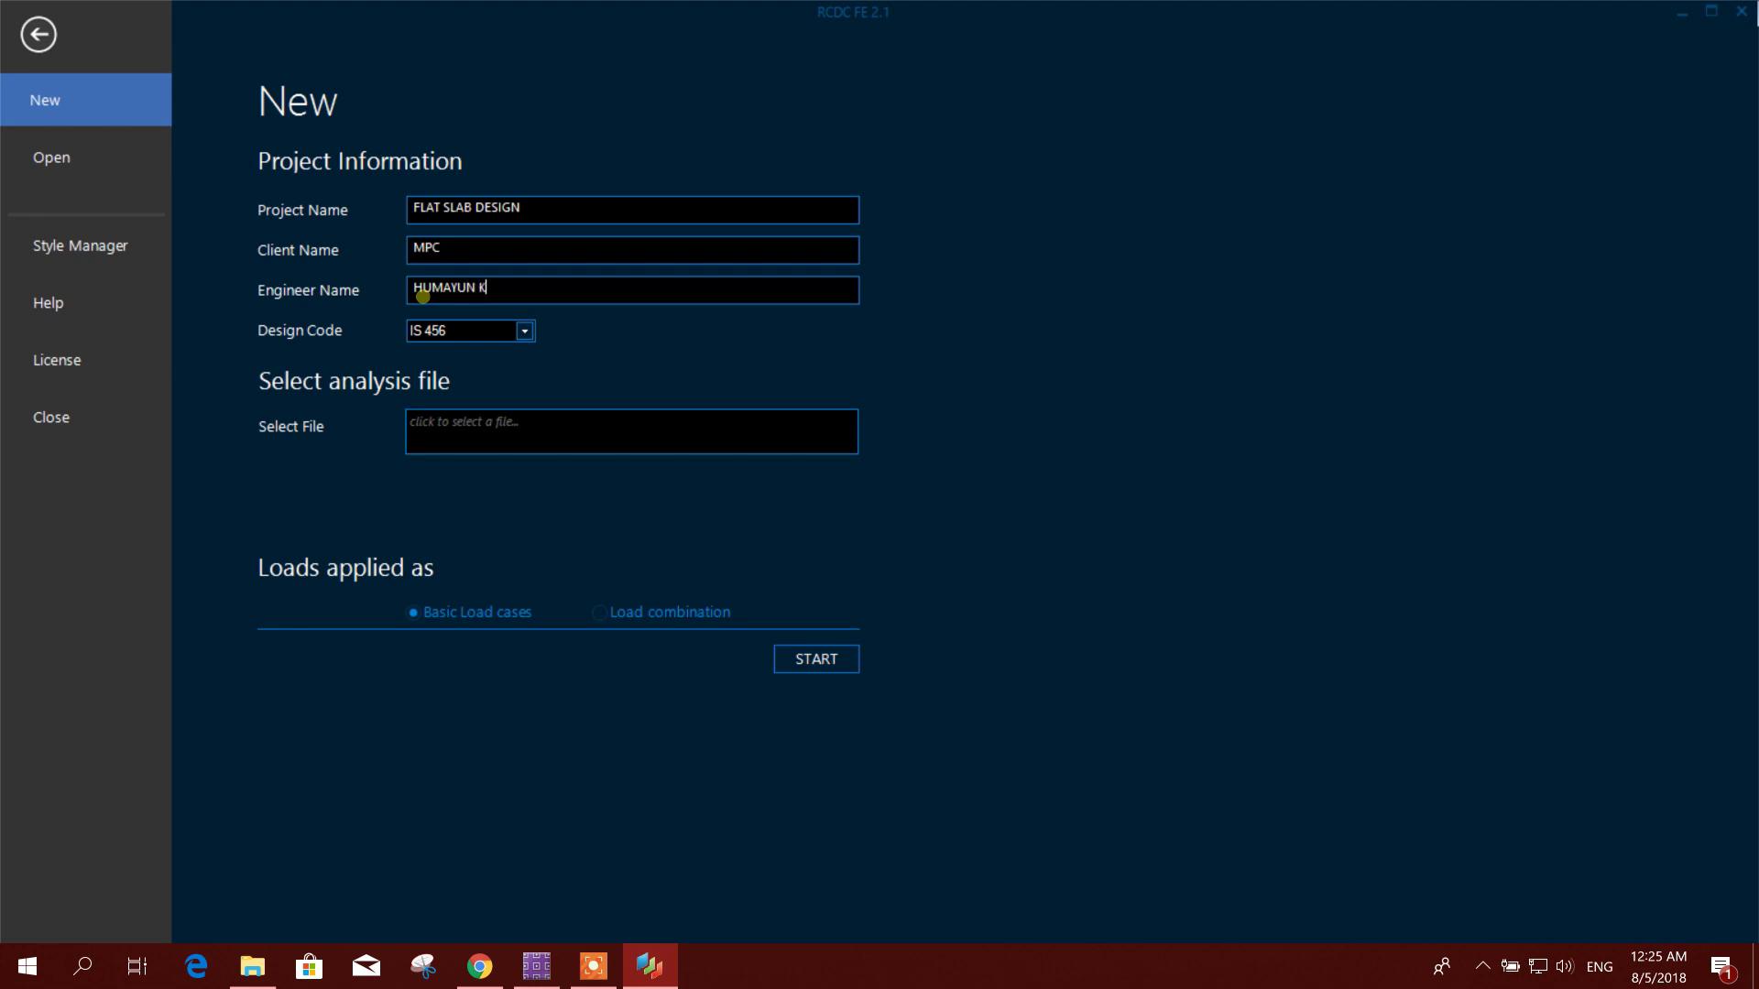
pyautogui.click(510, 331)
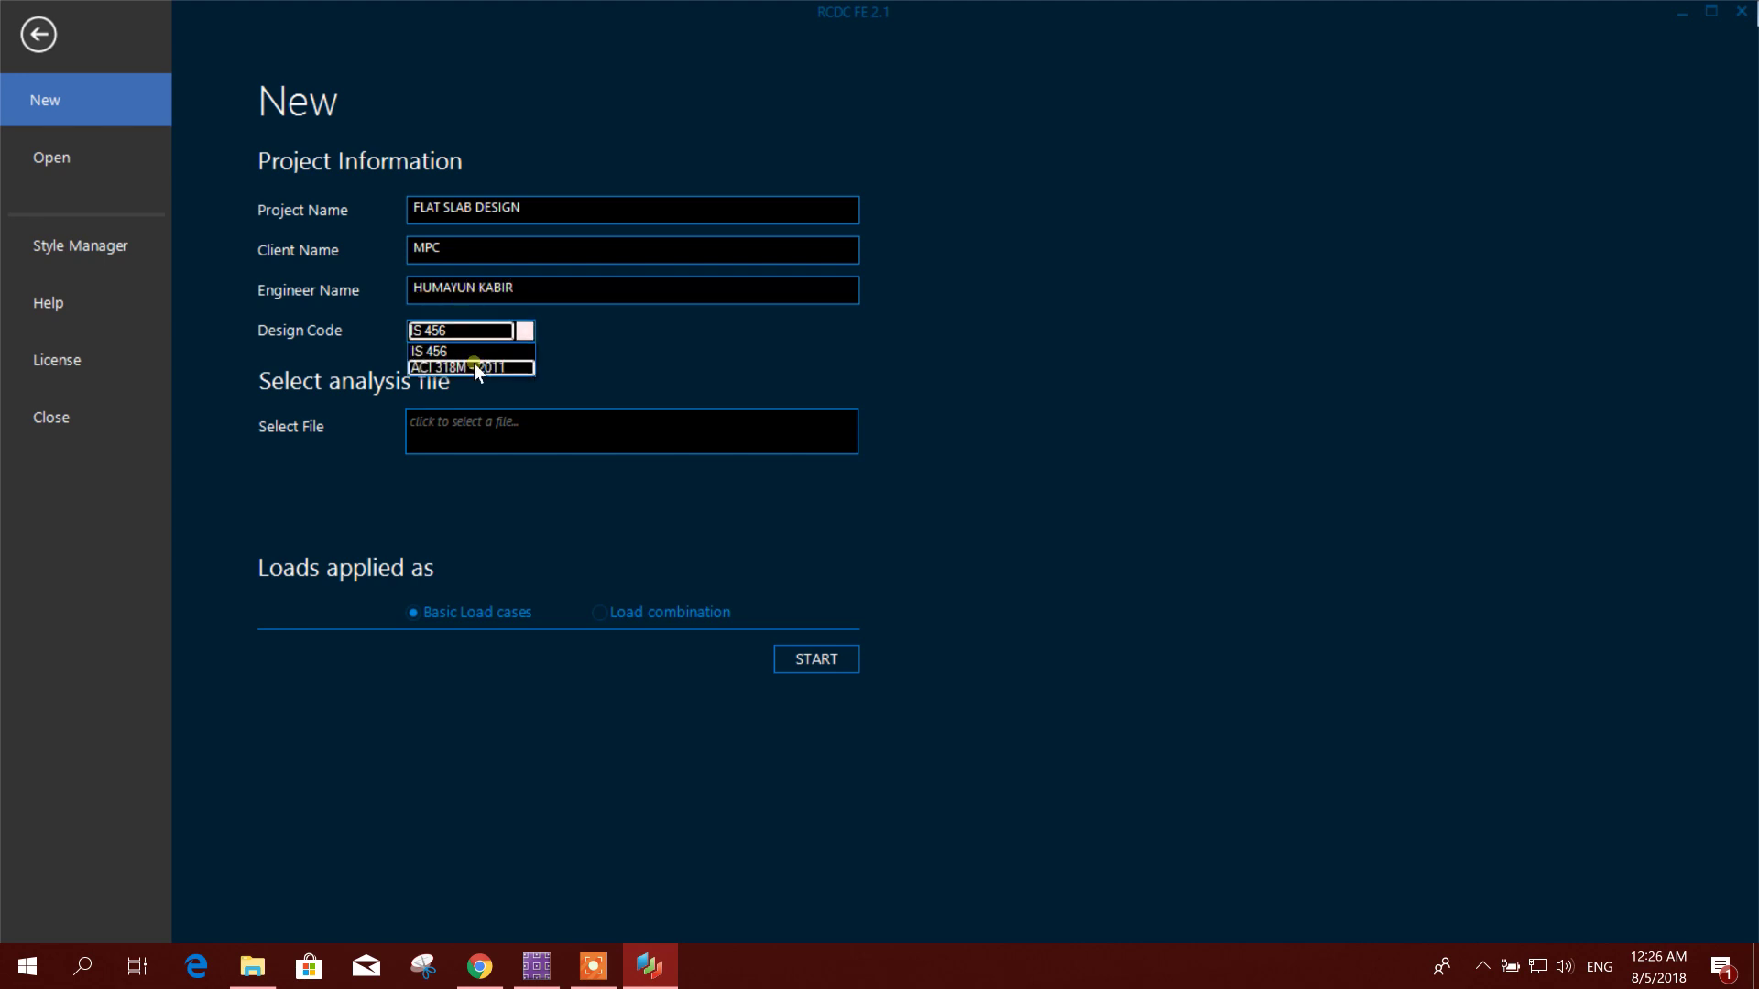
pyautogui.click(474, 366)
# Load MPC Flat Slab.accdb as the analysis file with basic load cases and start the project.
pyautogui.click(485, 449)
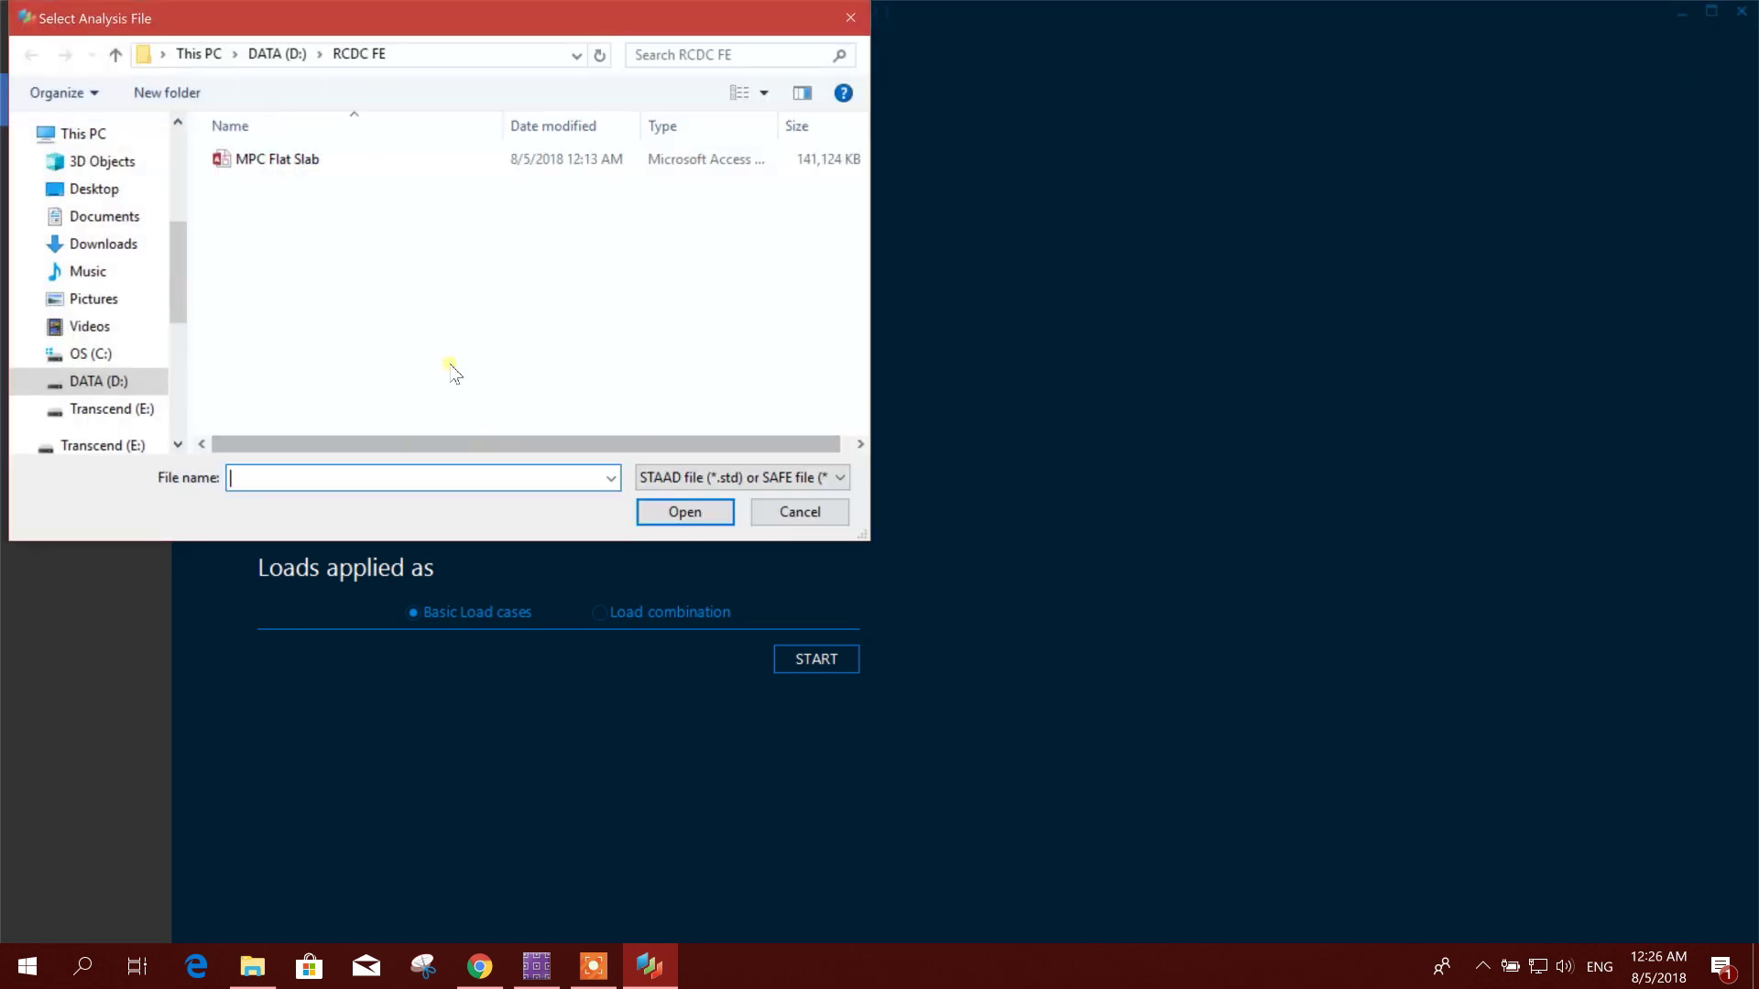
pyautogui.click(331, 170)
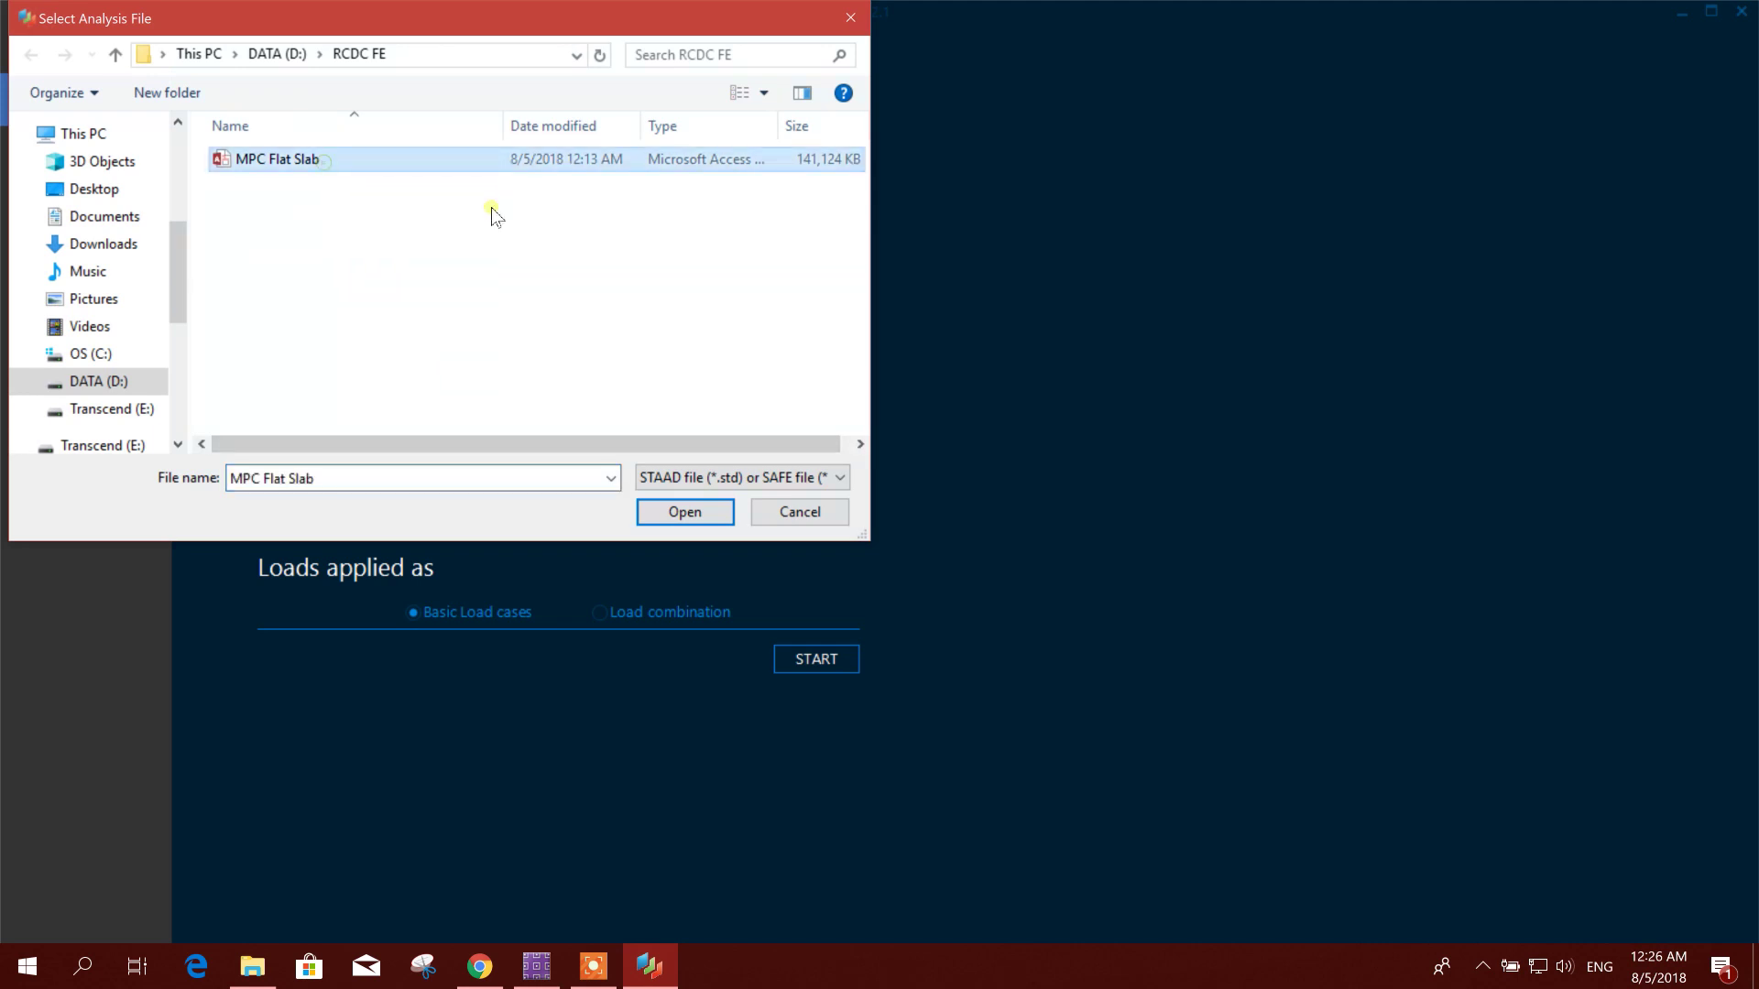
pyautogui.click(689, 509)
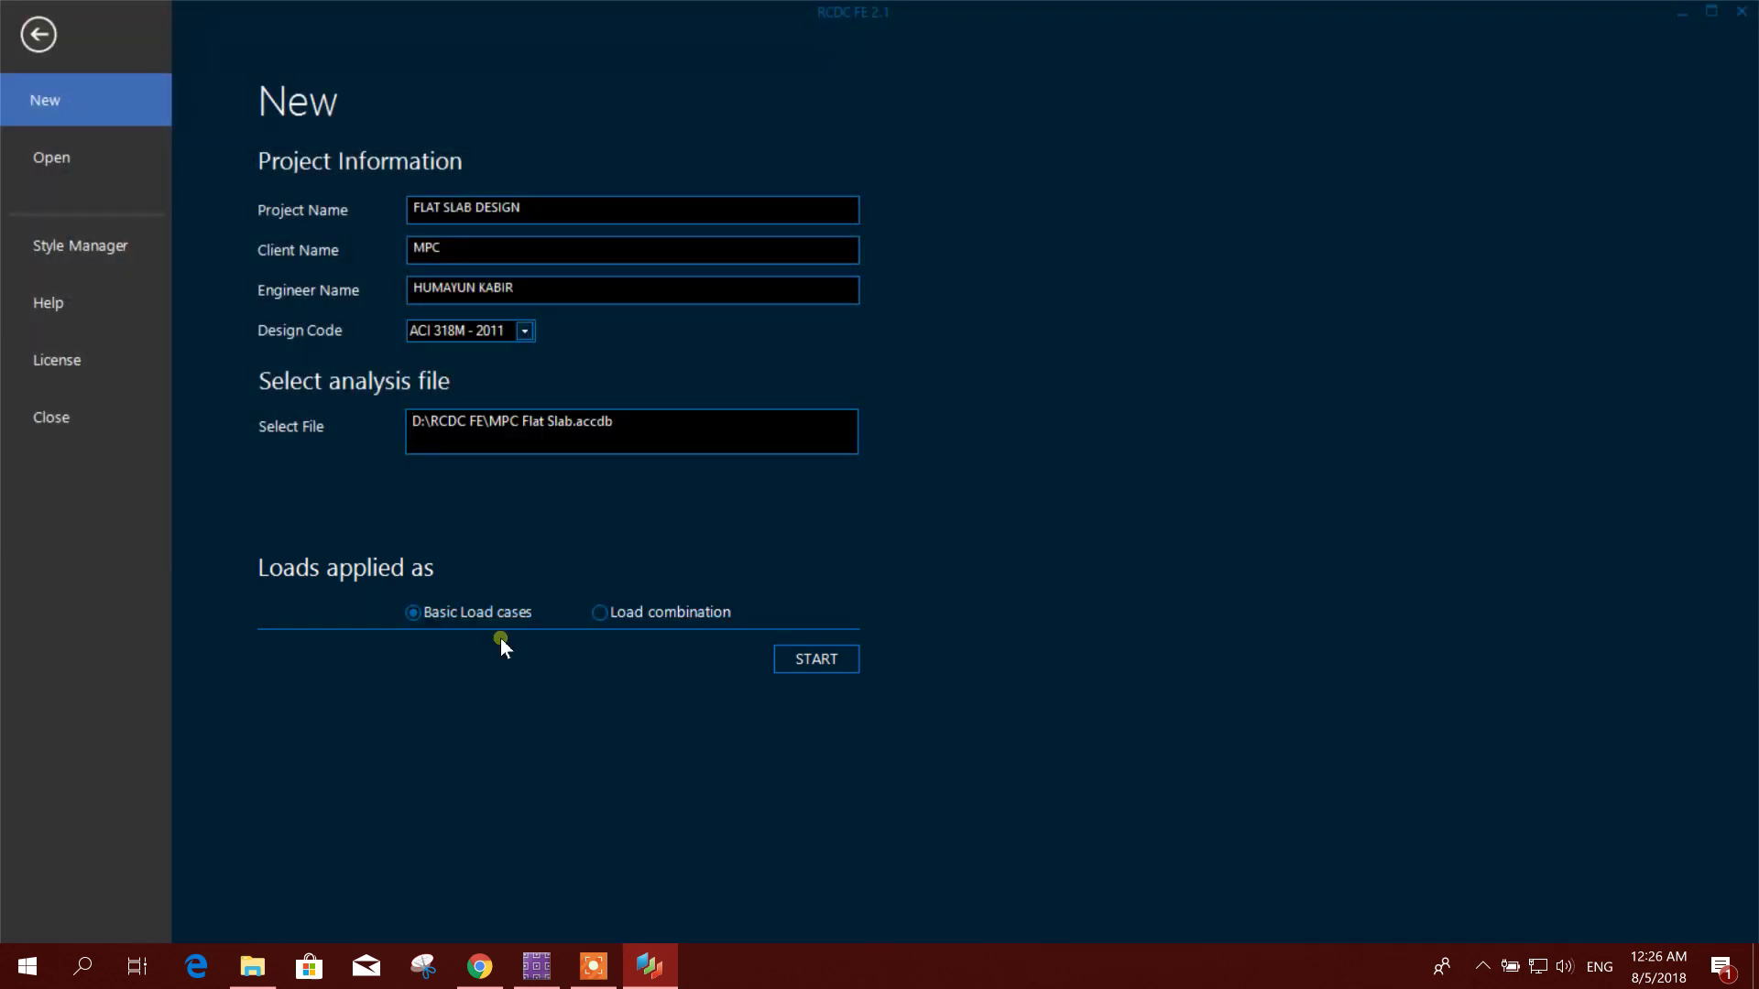
pyautogui.click(460, 612)
pyautogui.click(817, 660)
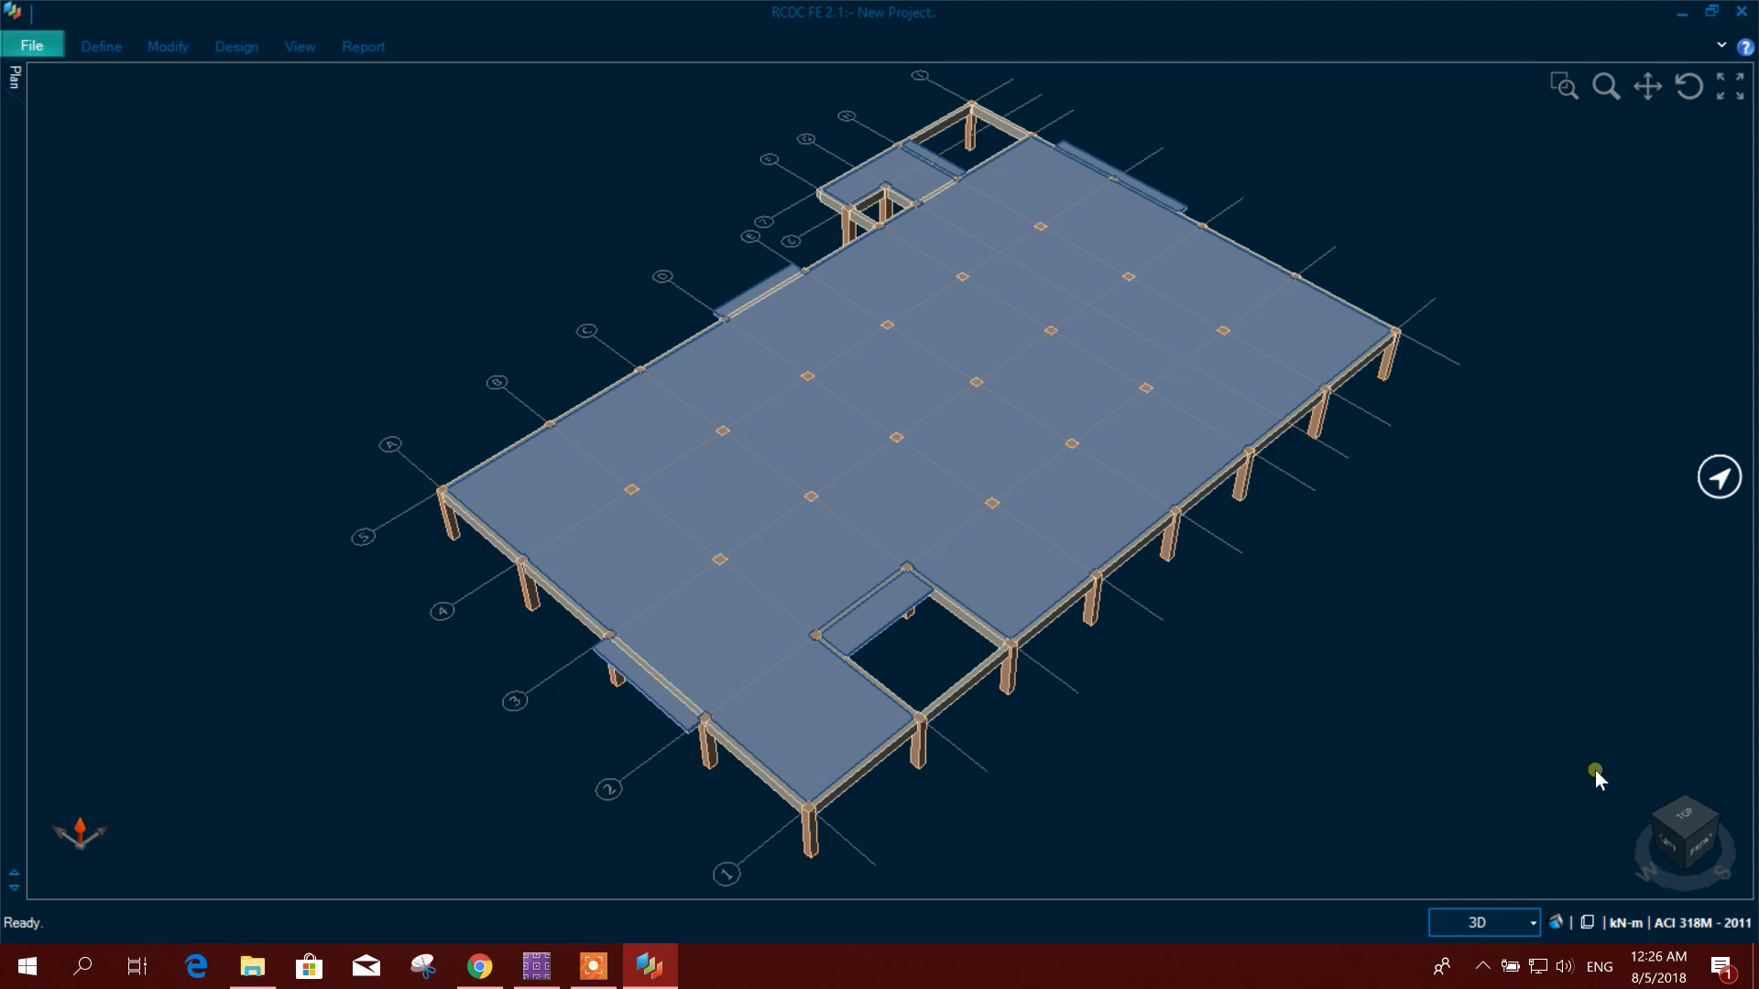
# Inspect the imported slab from a top view, an oblique 3D view, and a rotated plan.
pyautogui.click(1694, 824)
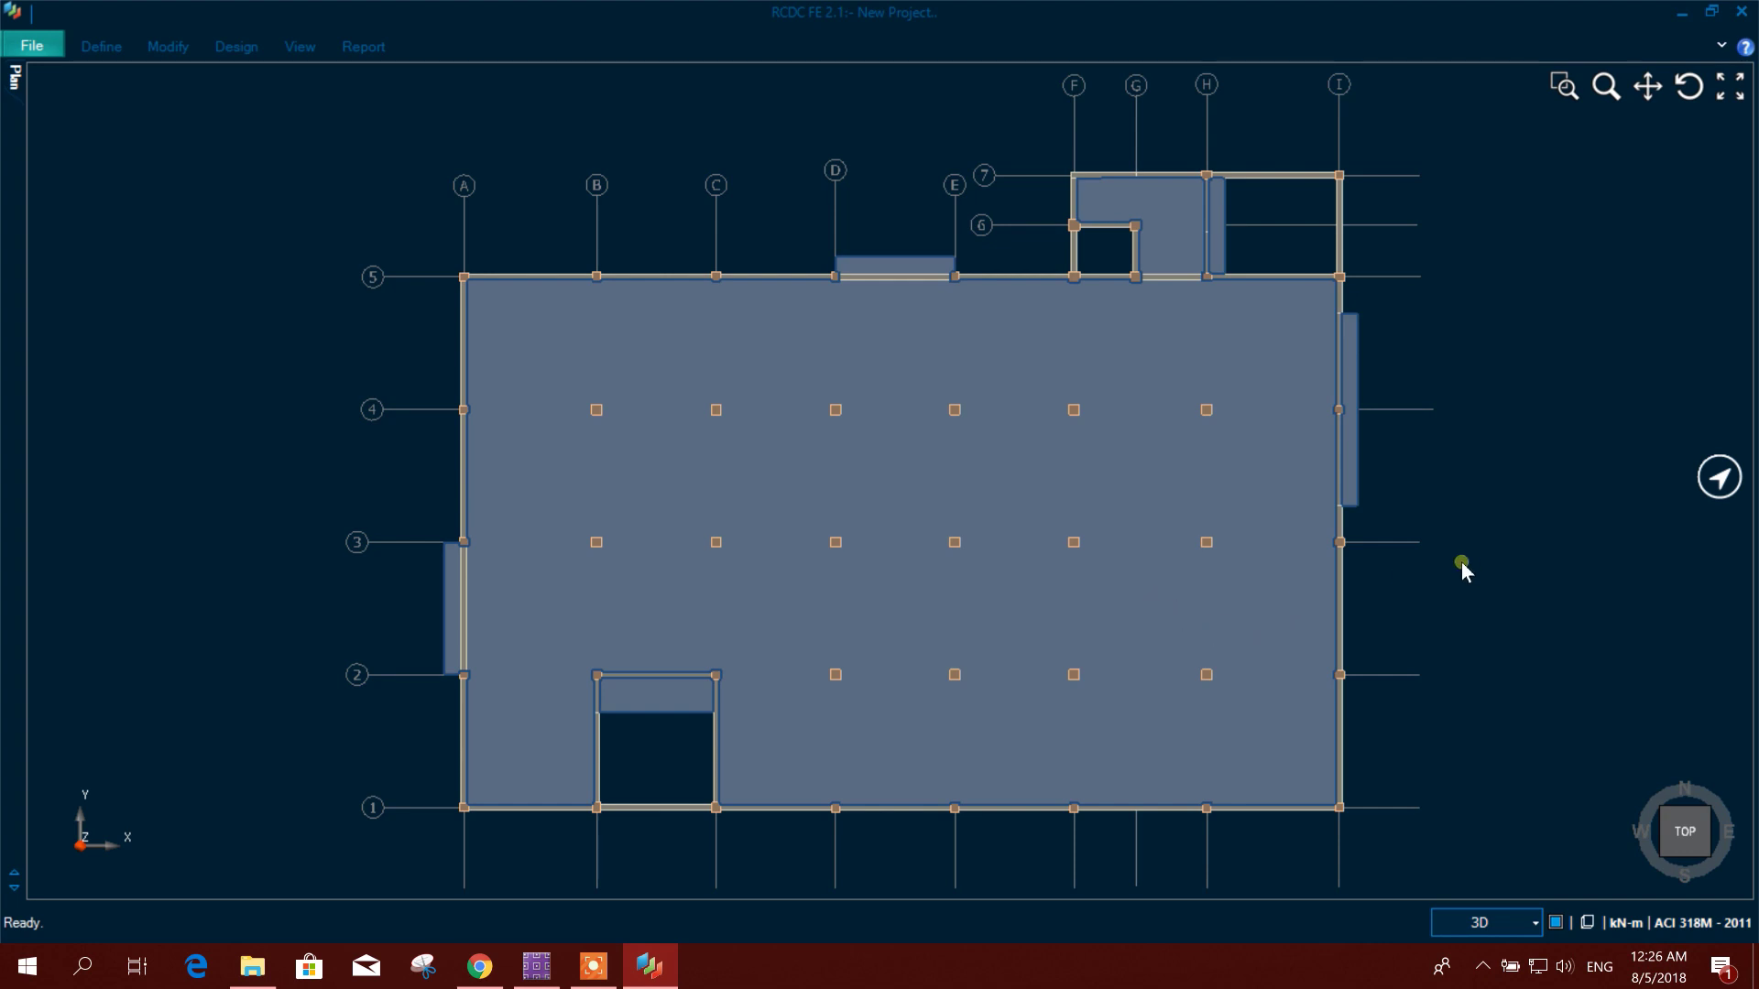
pyautogui.moveTo(1463, 570); pyautogui.dragTo(1414, 572, button='middle')
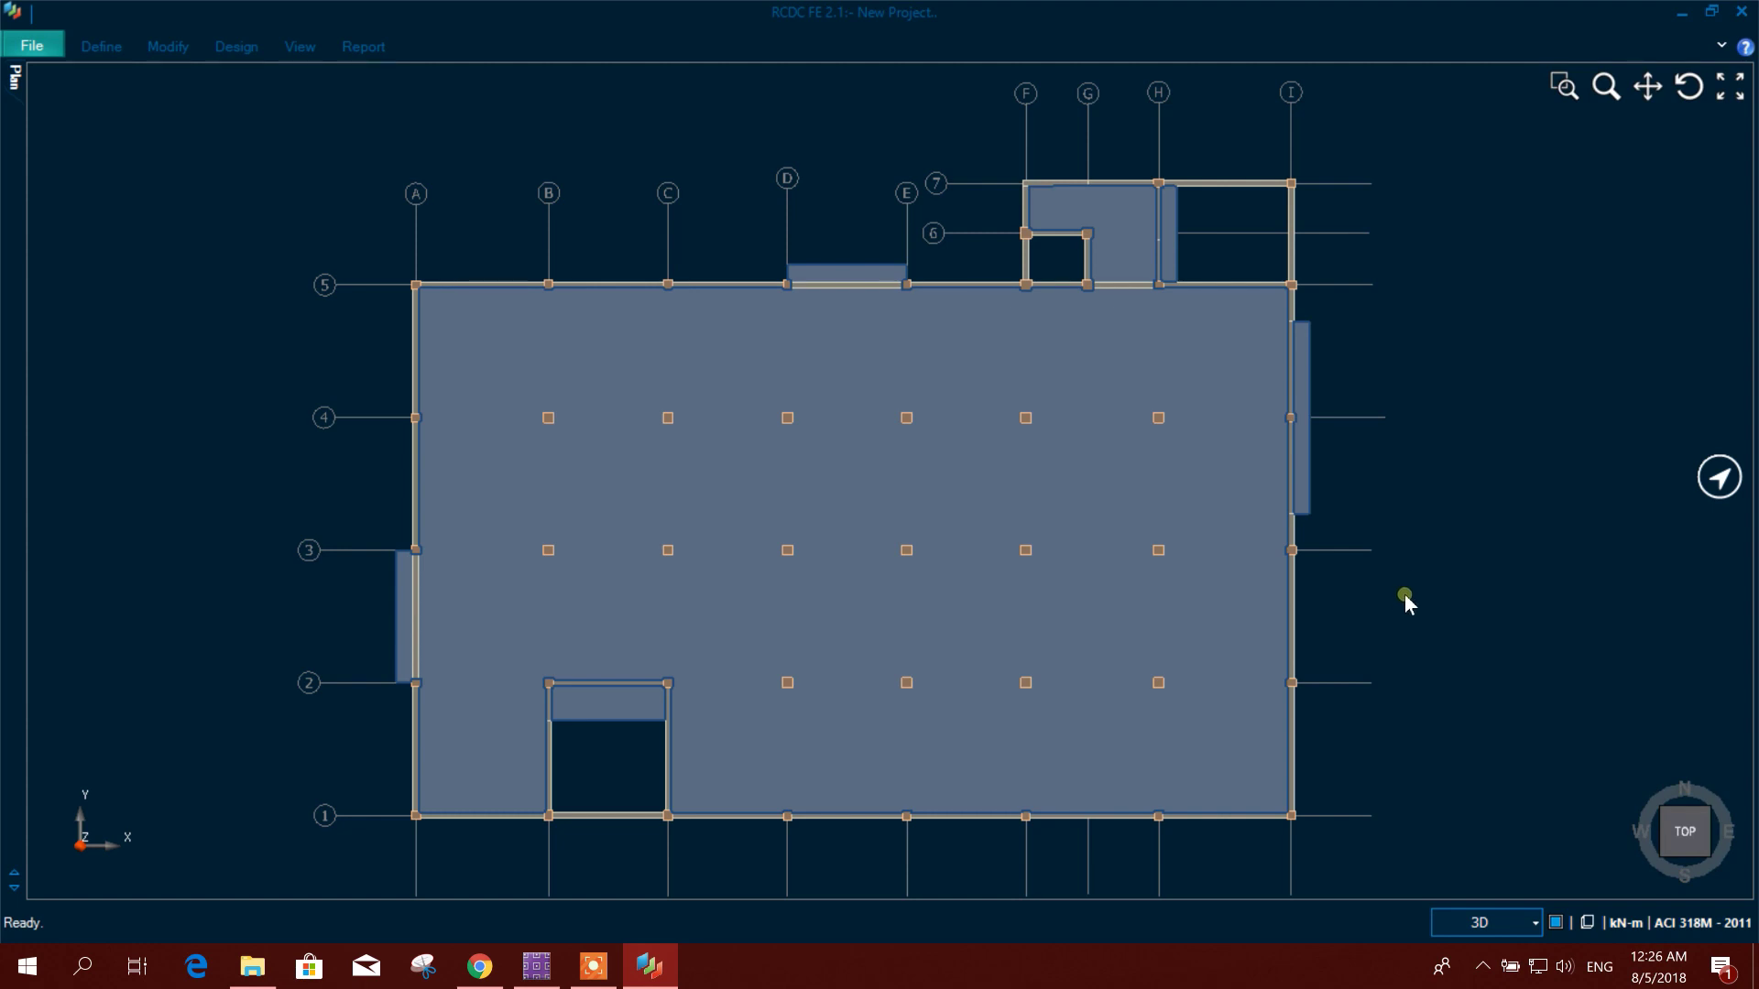
pyautogui.moveTo(1405, 597); pyautogui.dragTo(784, 311, button='middle')
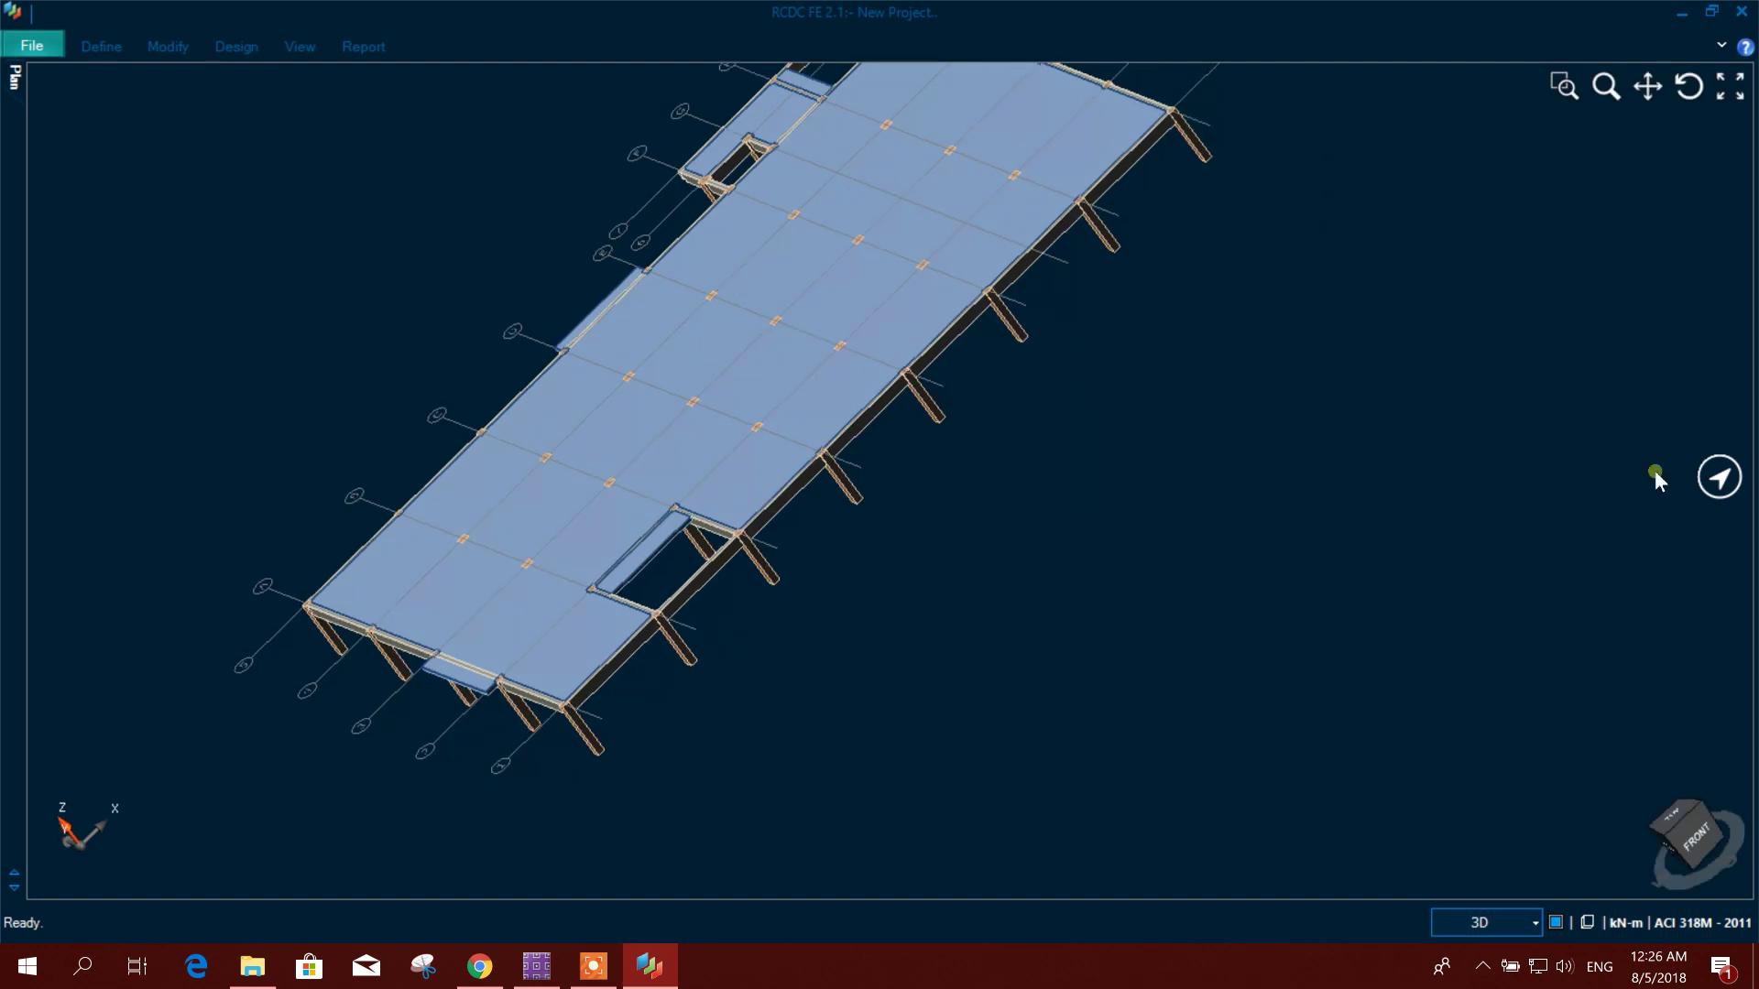
pyautogui.click(1707, 863)
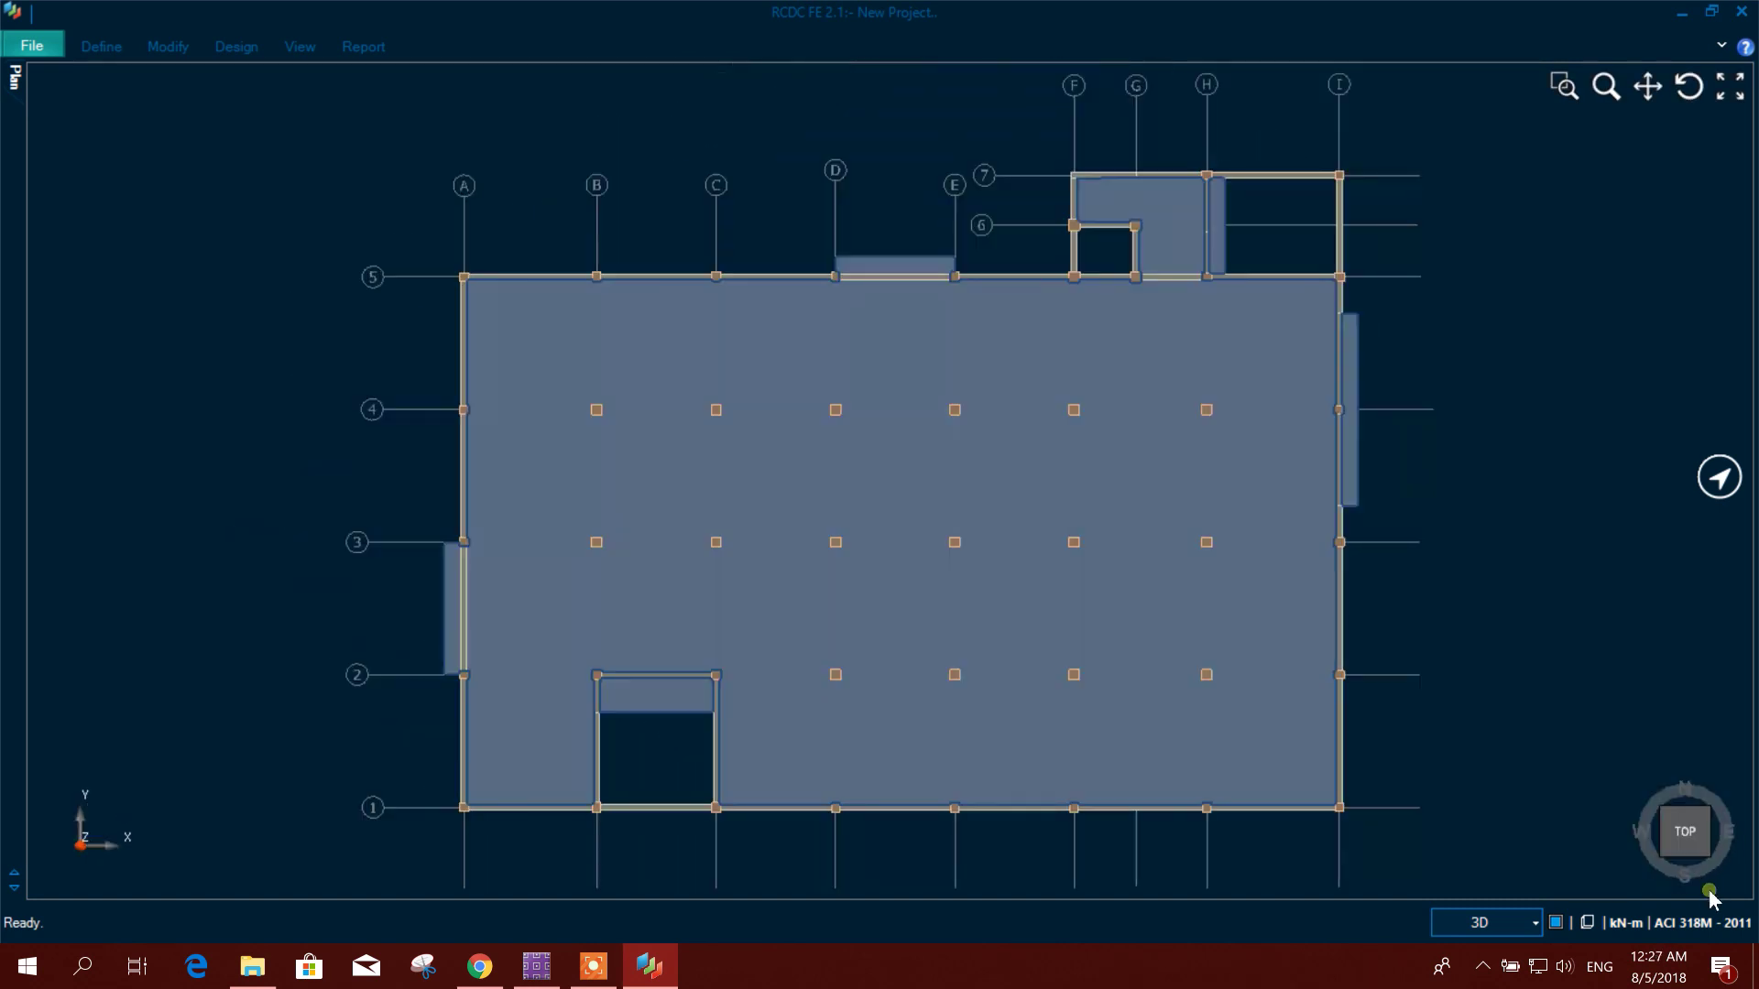
pyautogui.moveTo(1709, 893); pyautogui.dragTo(1436, 594)
# In General settings, keep concrete grade C20 and set the steel grade to Fy415.
pyautogui.click(119, 48)
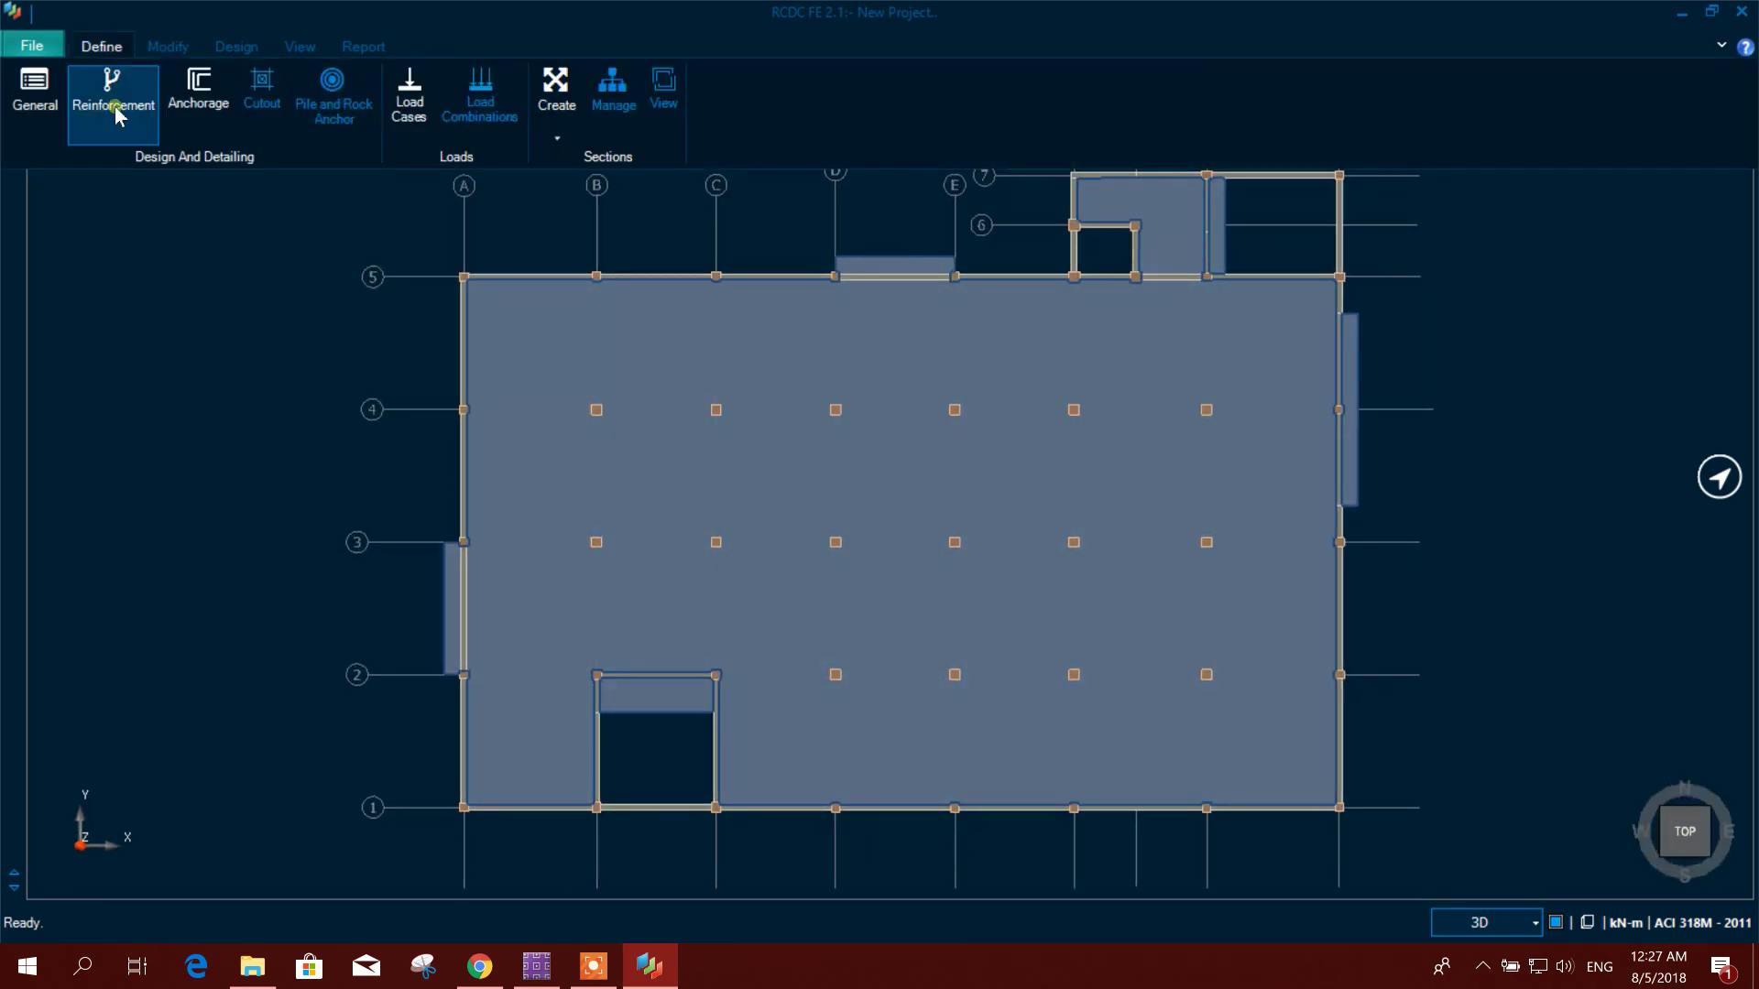
pyautogui.click(34, 102)
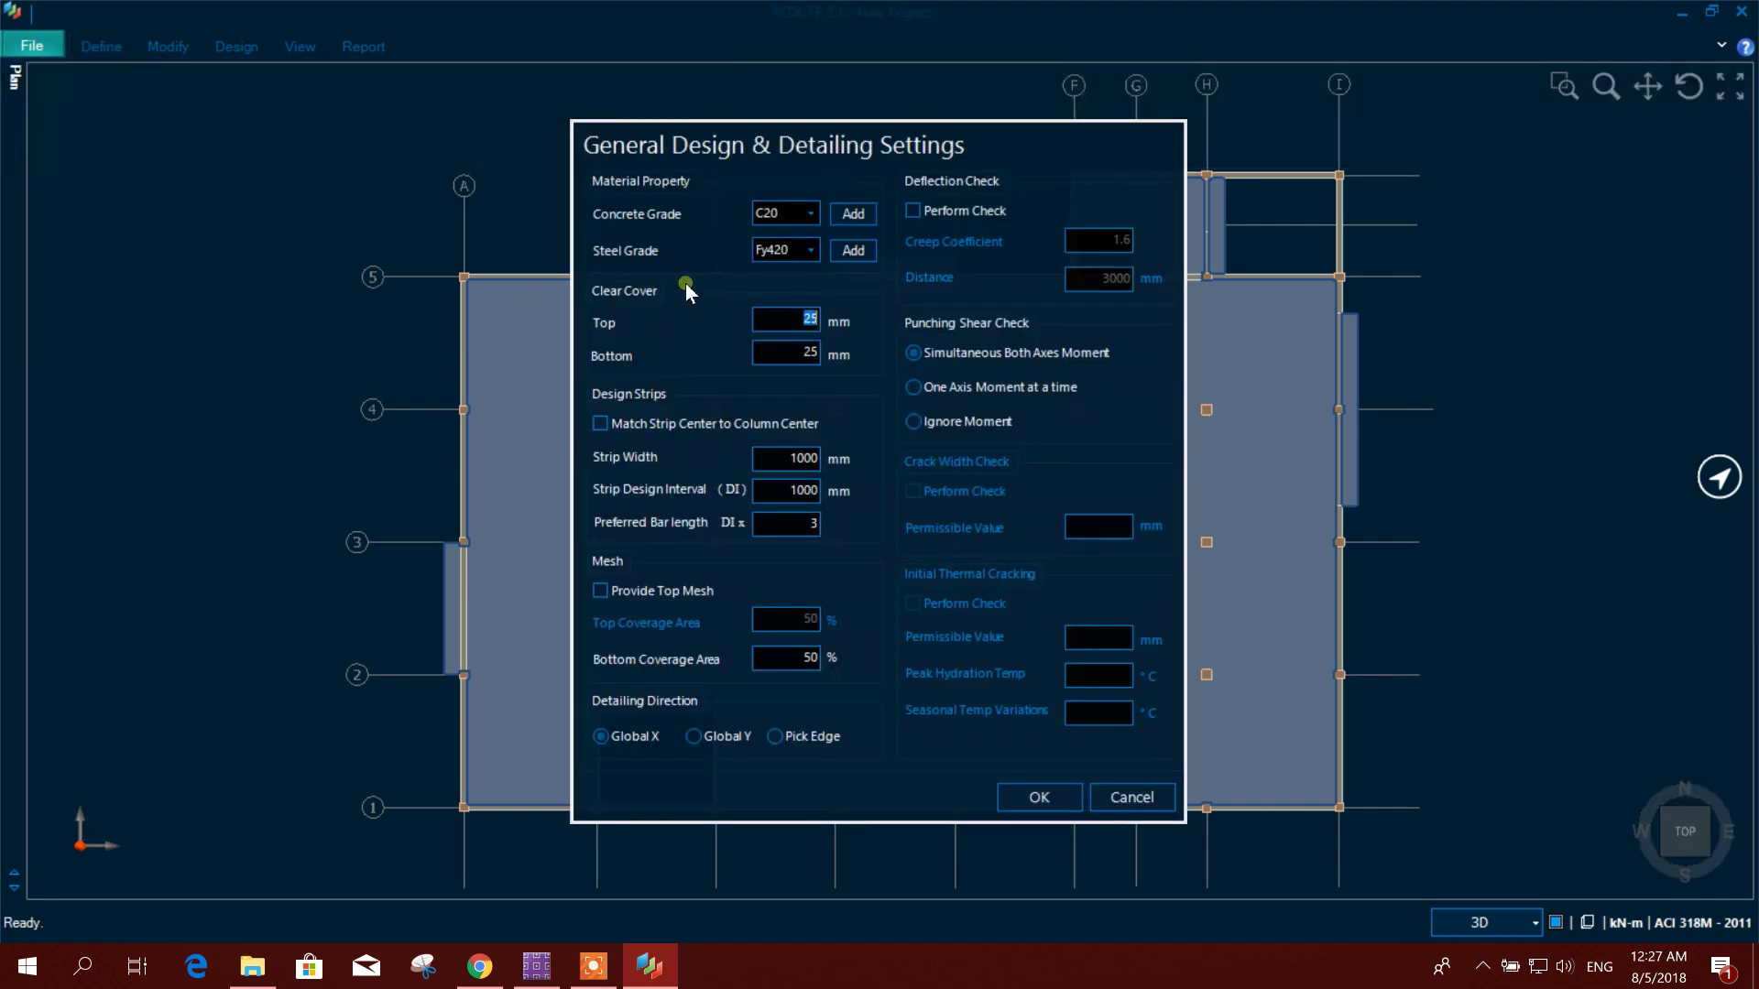
pyautogui.click(811, 214)
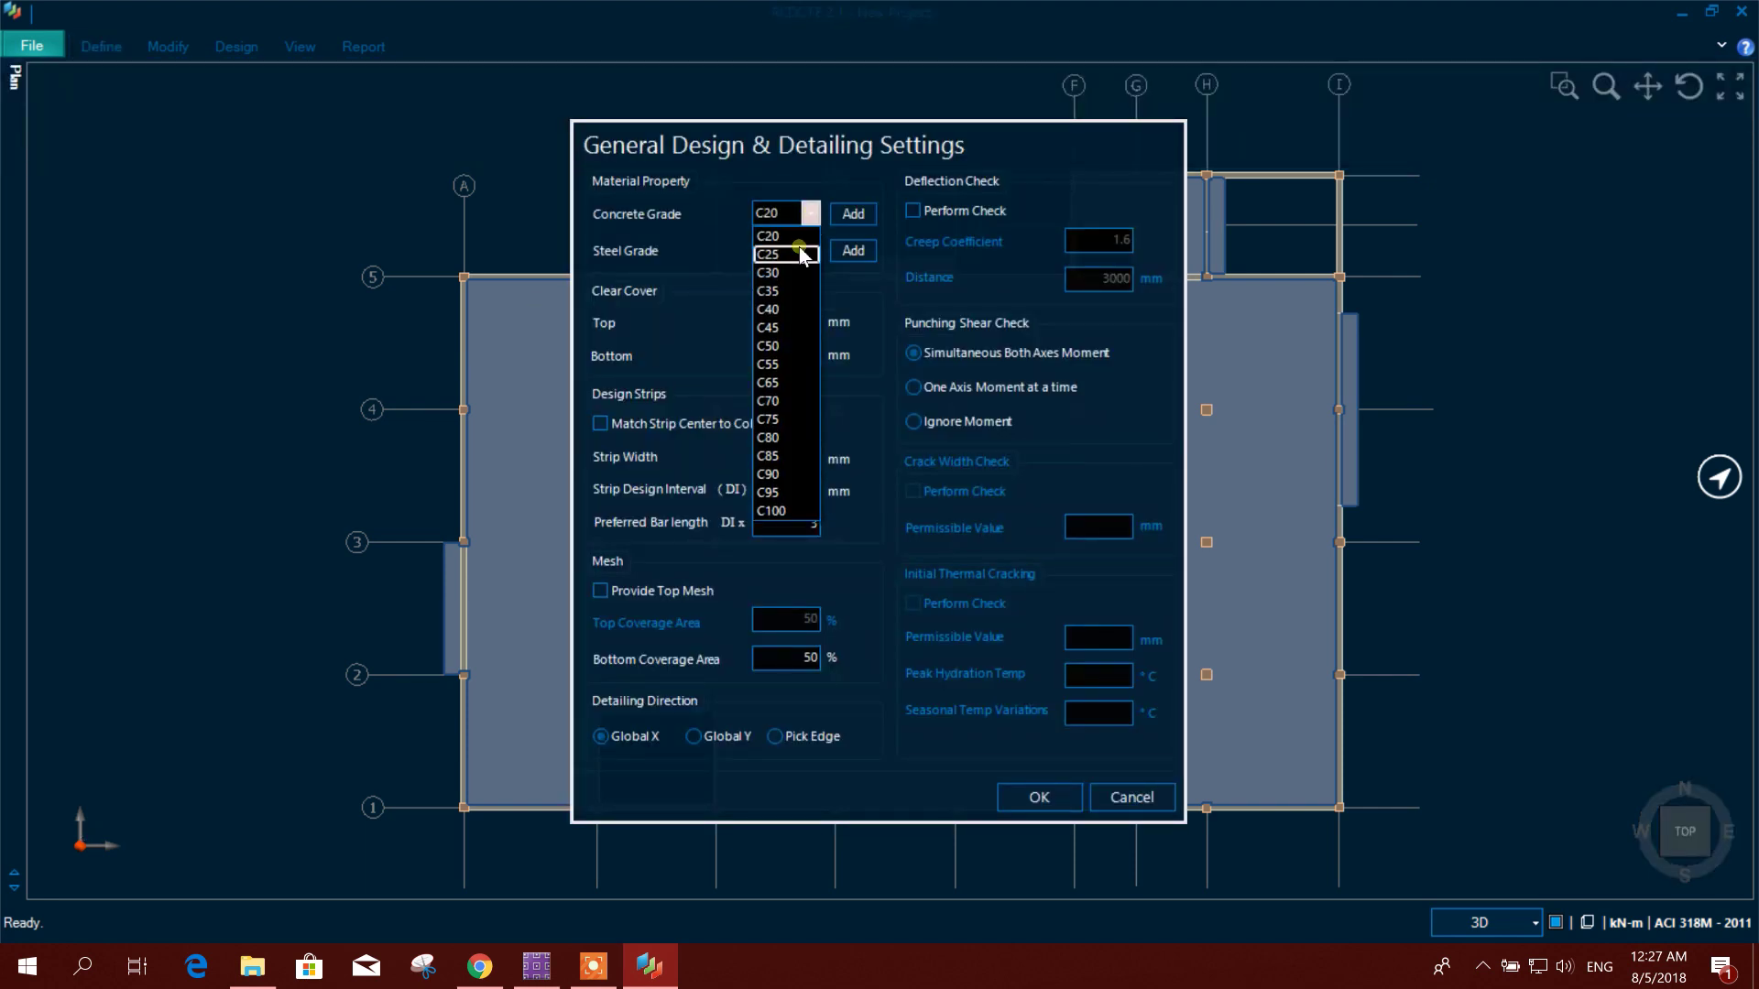
pyautogui.click(802, 237)
pyautogui.click(813, 252)
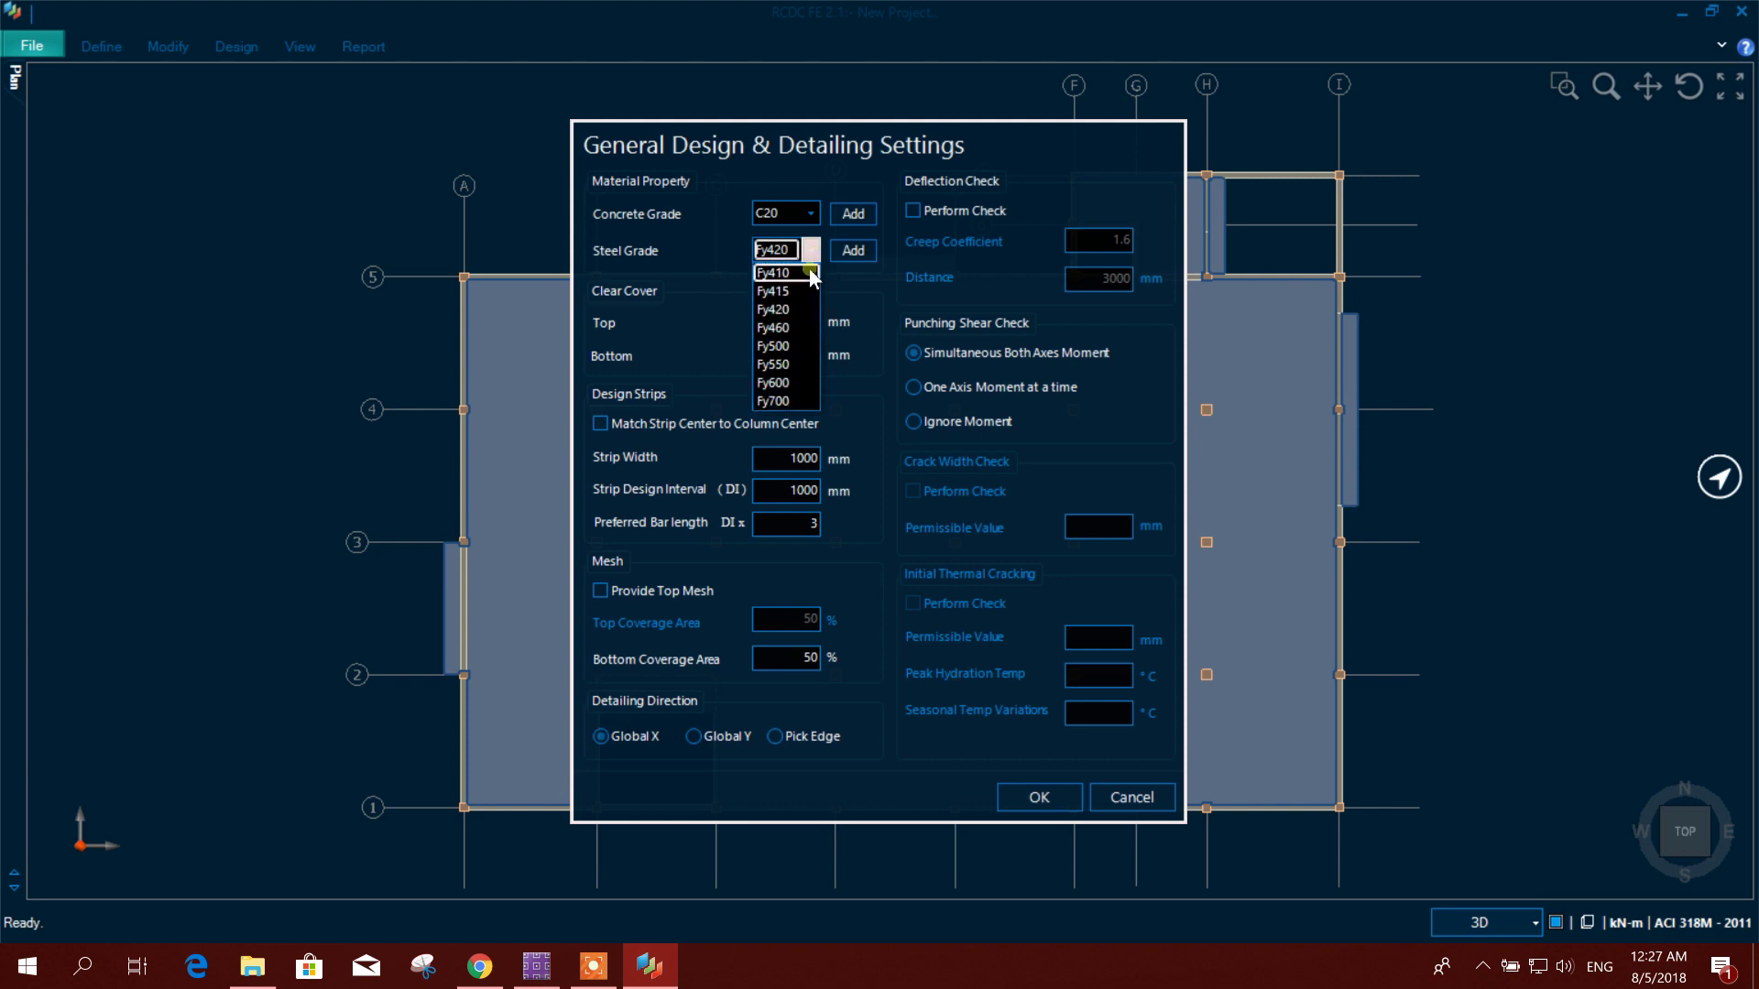
pyautogui.click(794, 289)
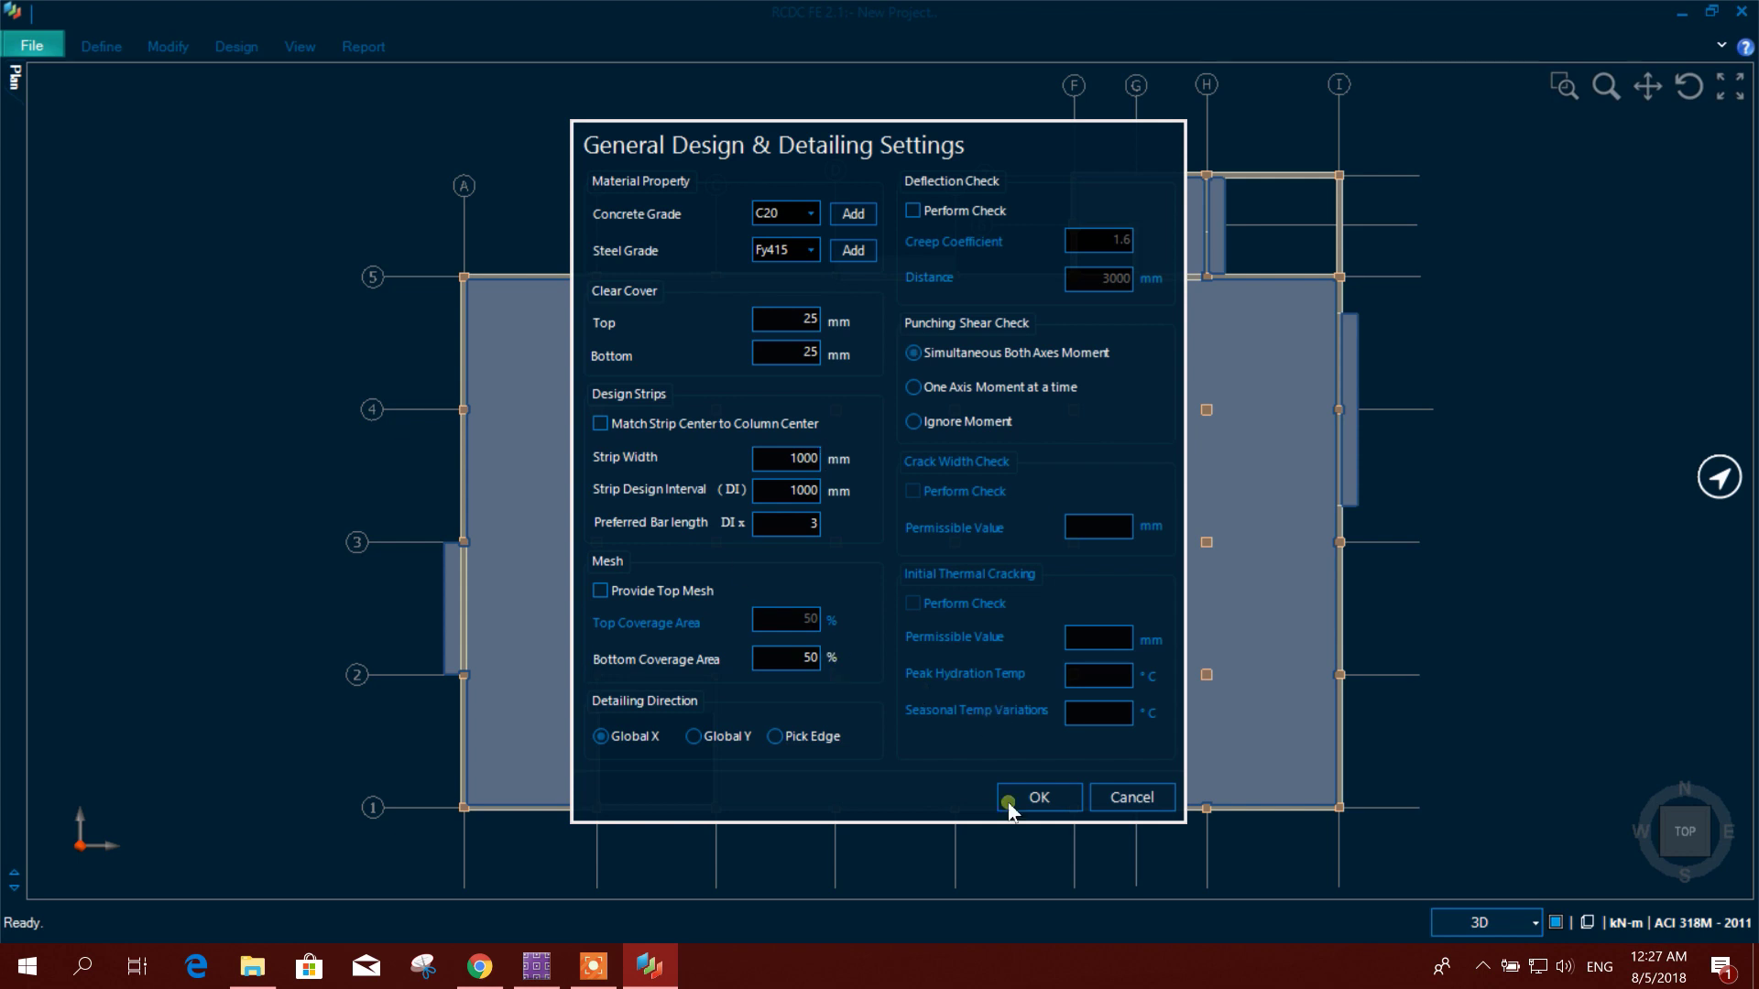
pyautogui.click(1038, 798)
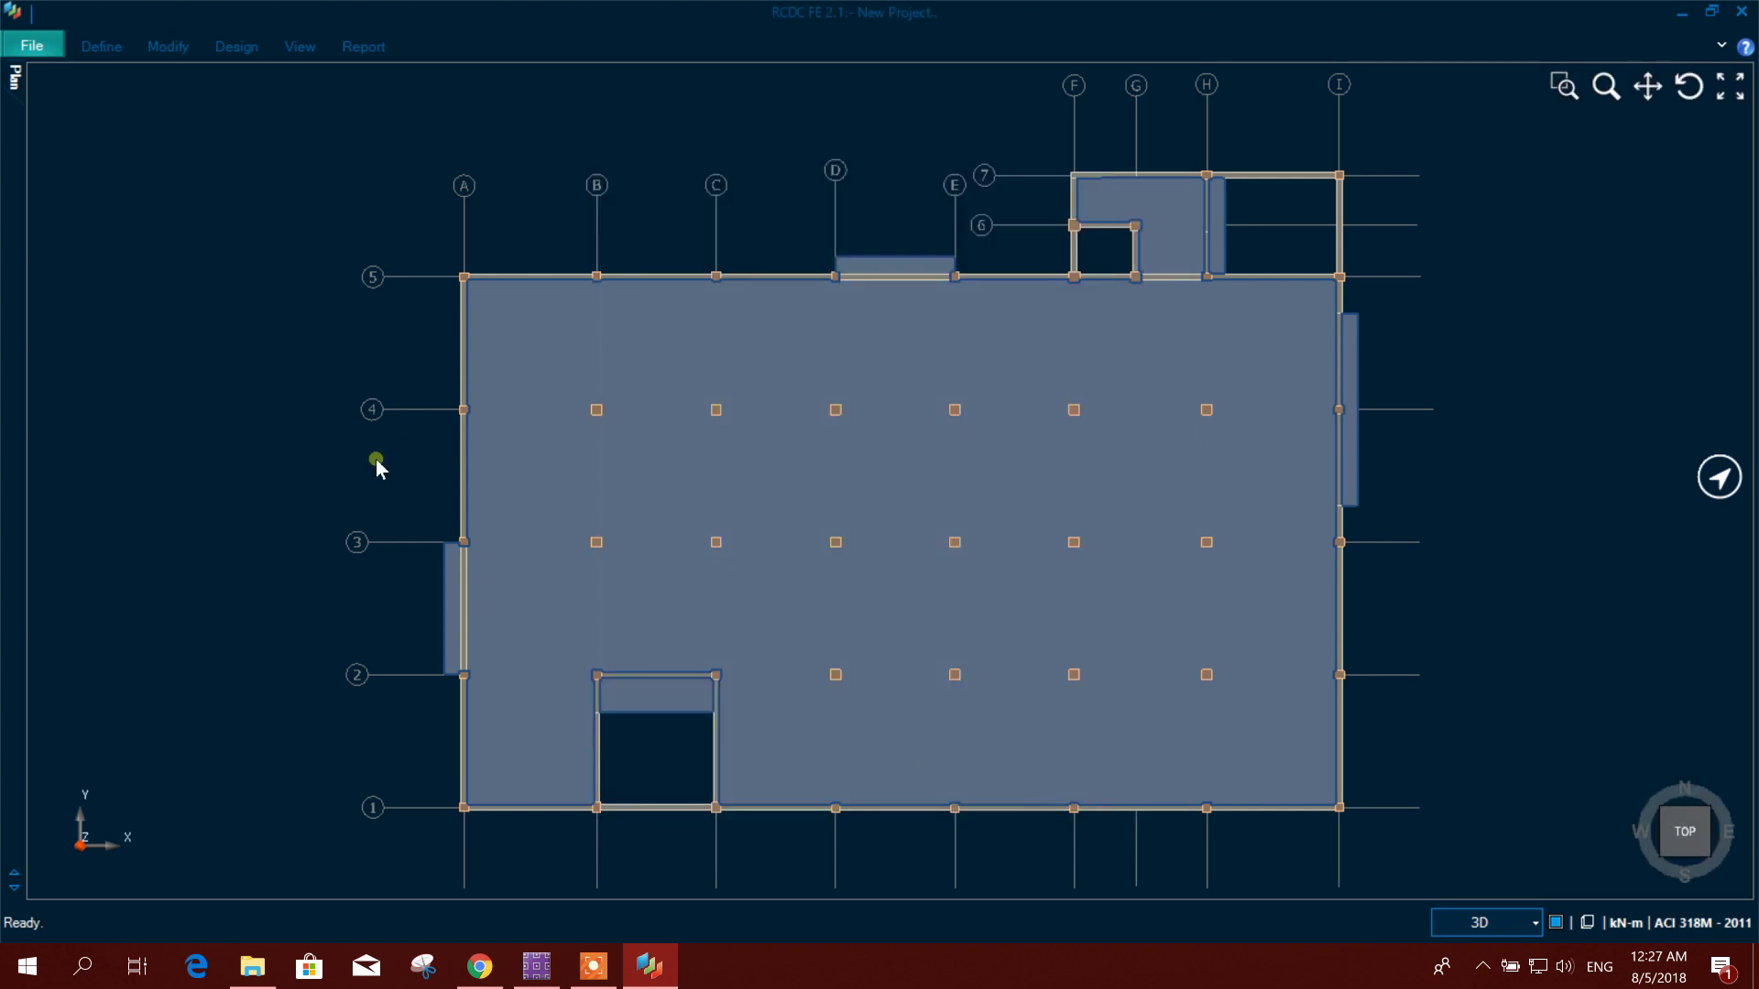
# Accept the default reinforcement settings and anchorage detailing (1 × LD anchorage, 150 minimum bend).
pyautogui.click(101, 47)
pyautogui.click(126, 101)
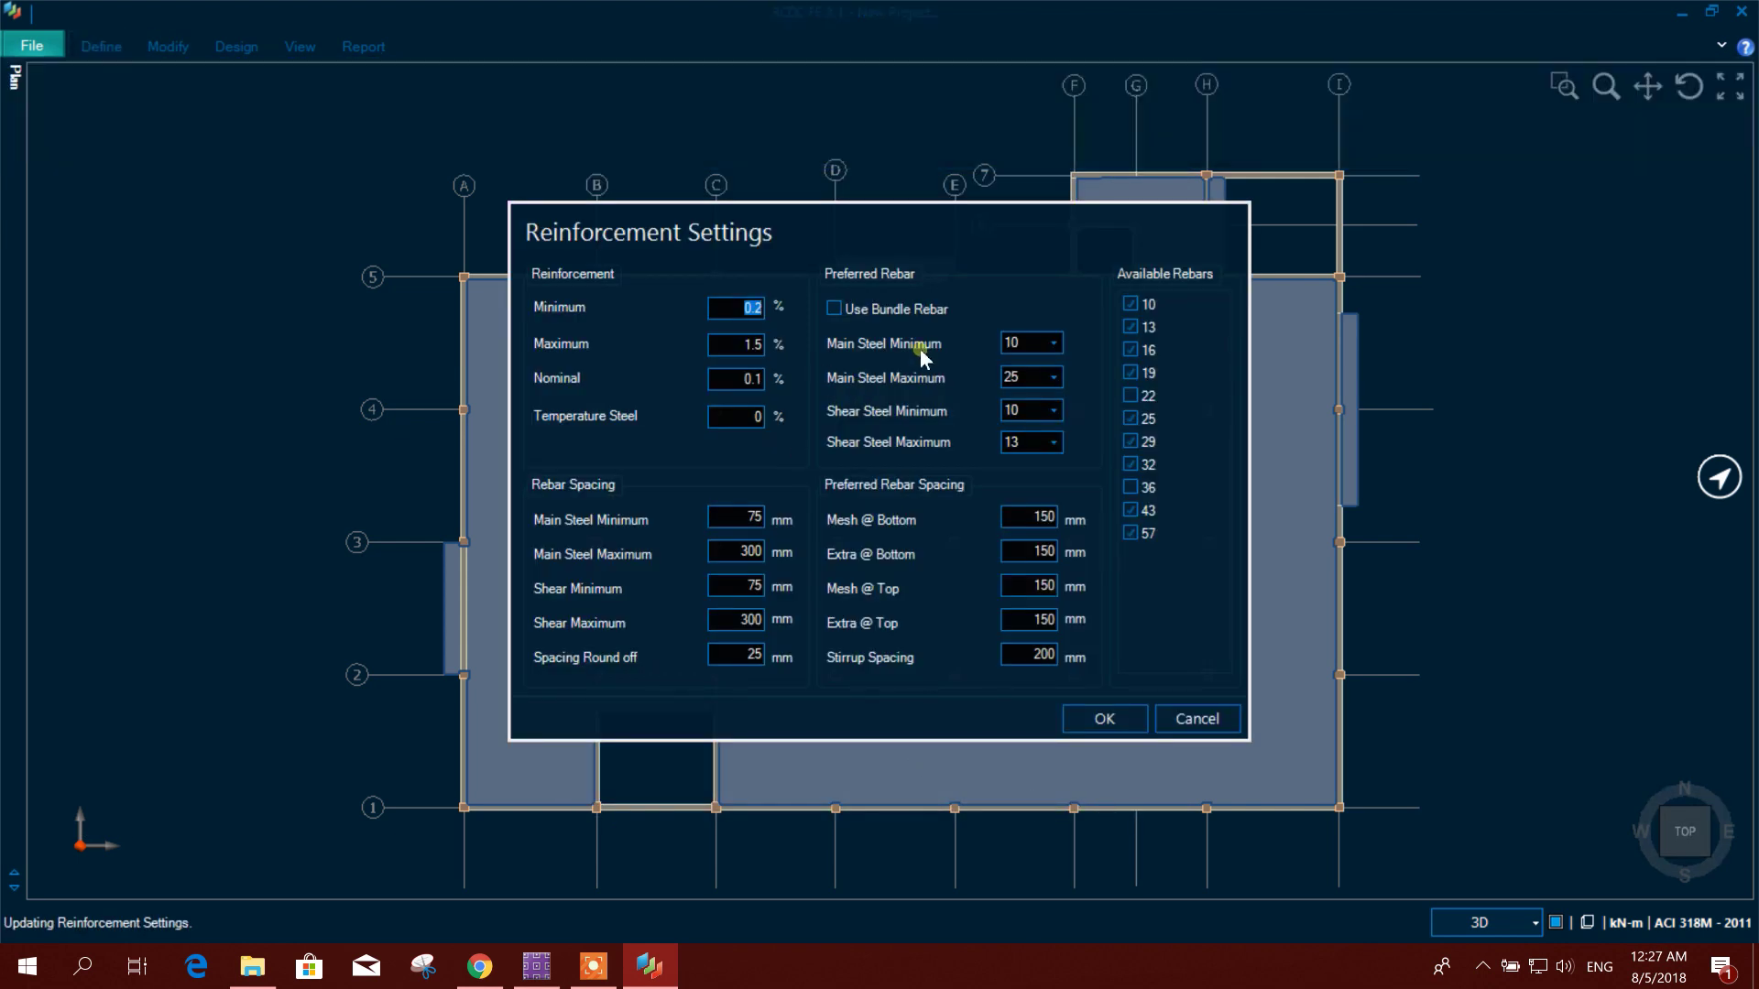
pyautogui.click(1110, 718)
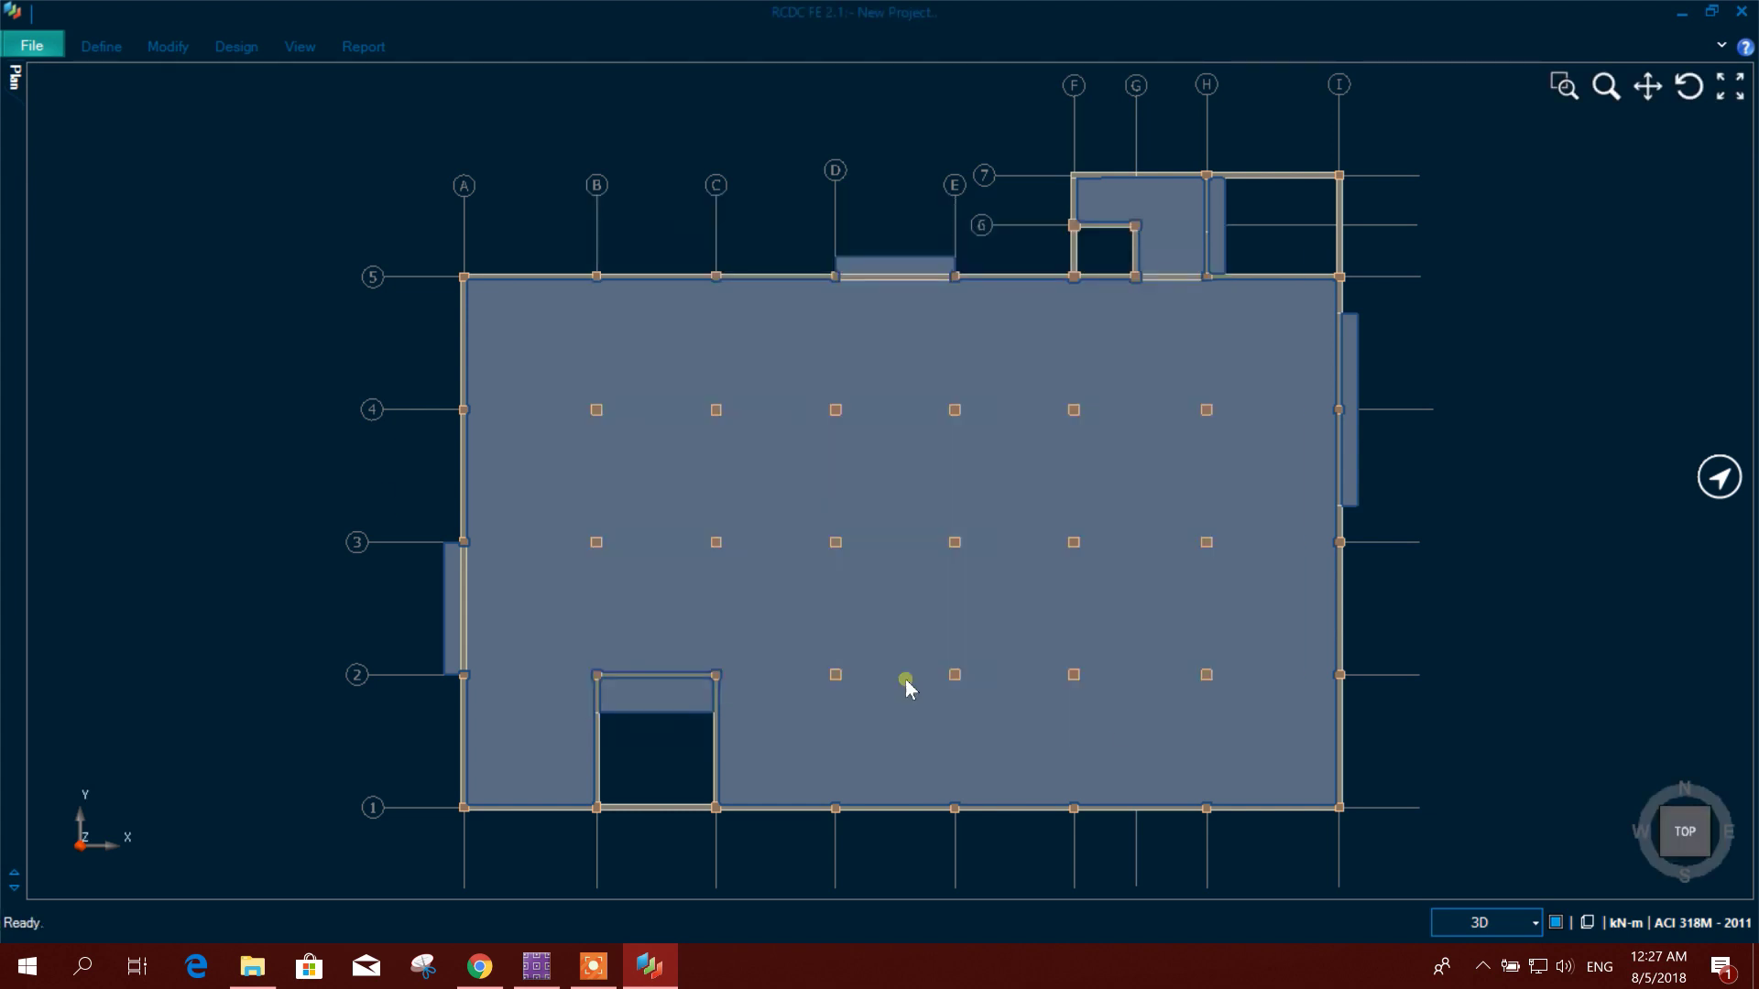
pyautogui.click(163, 47)
pyautogui.click(102, 47)
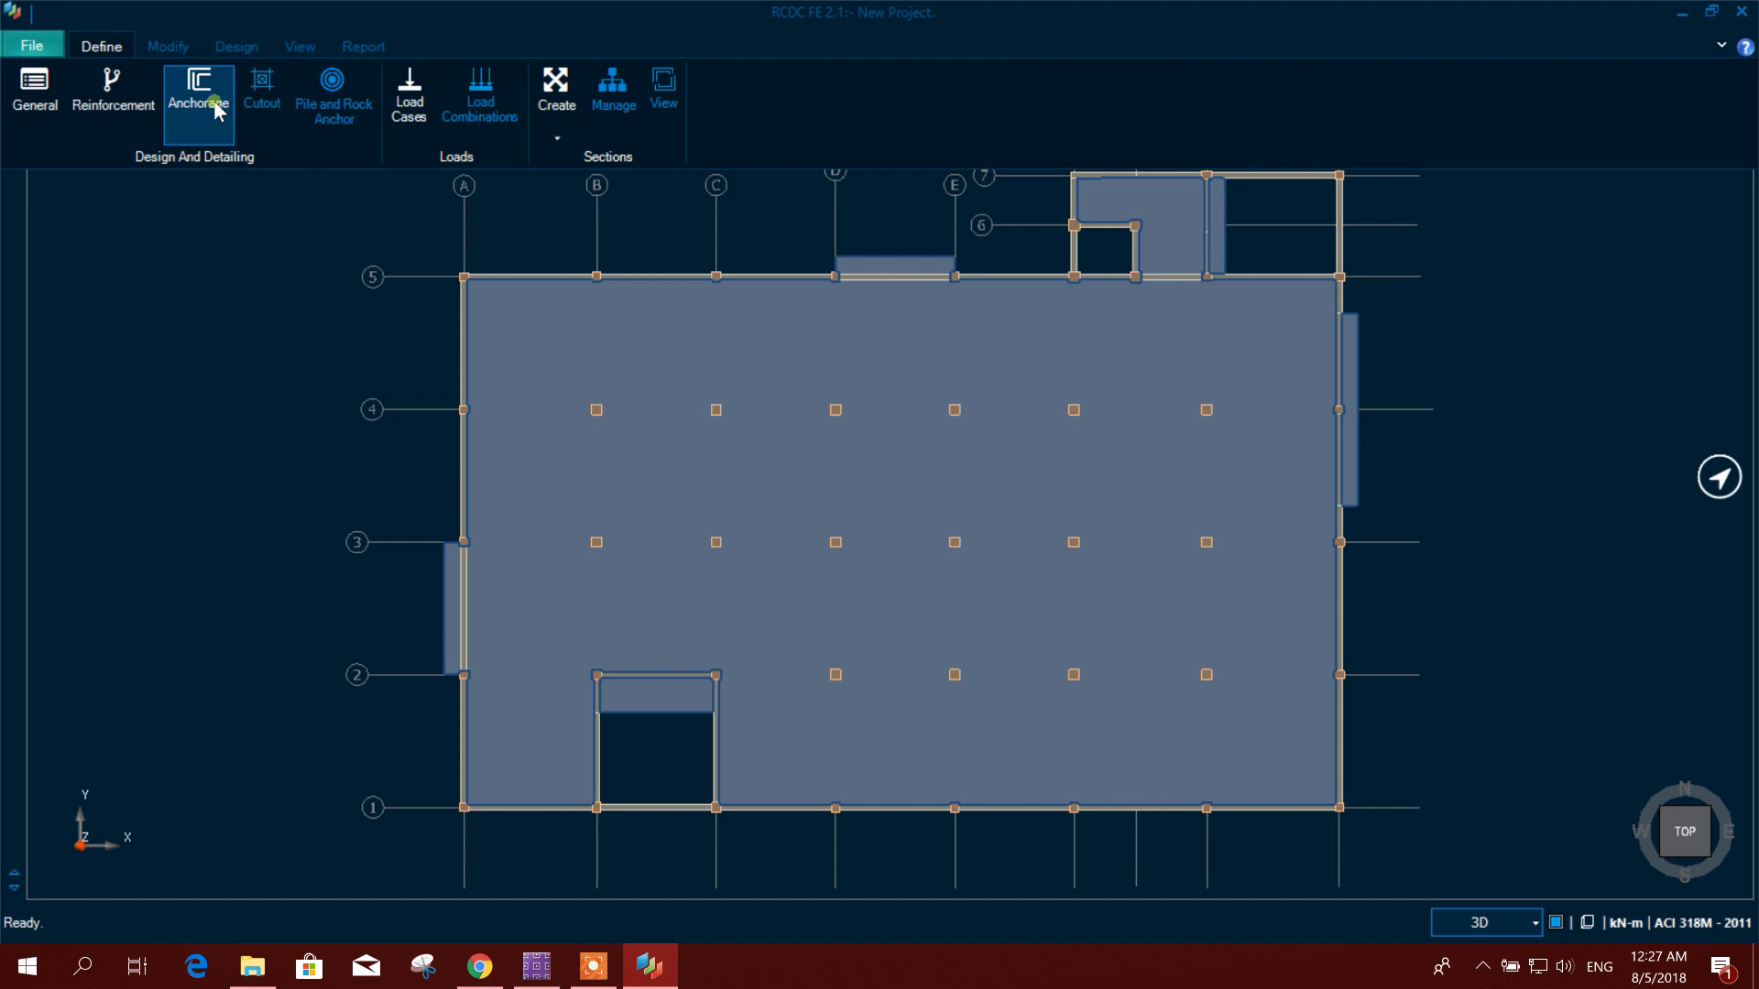
pyautogui.click(217, 108)
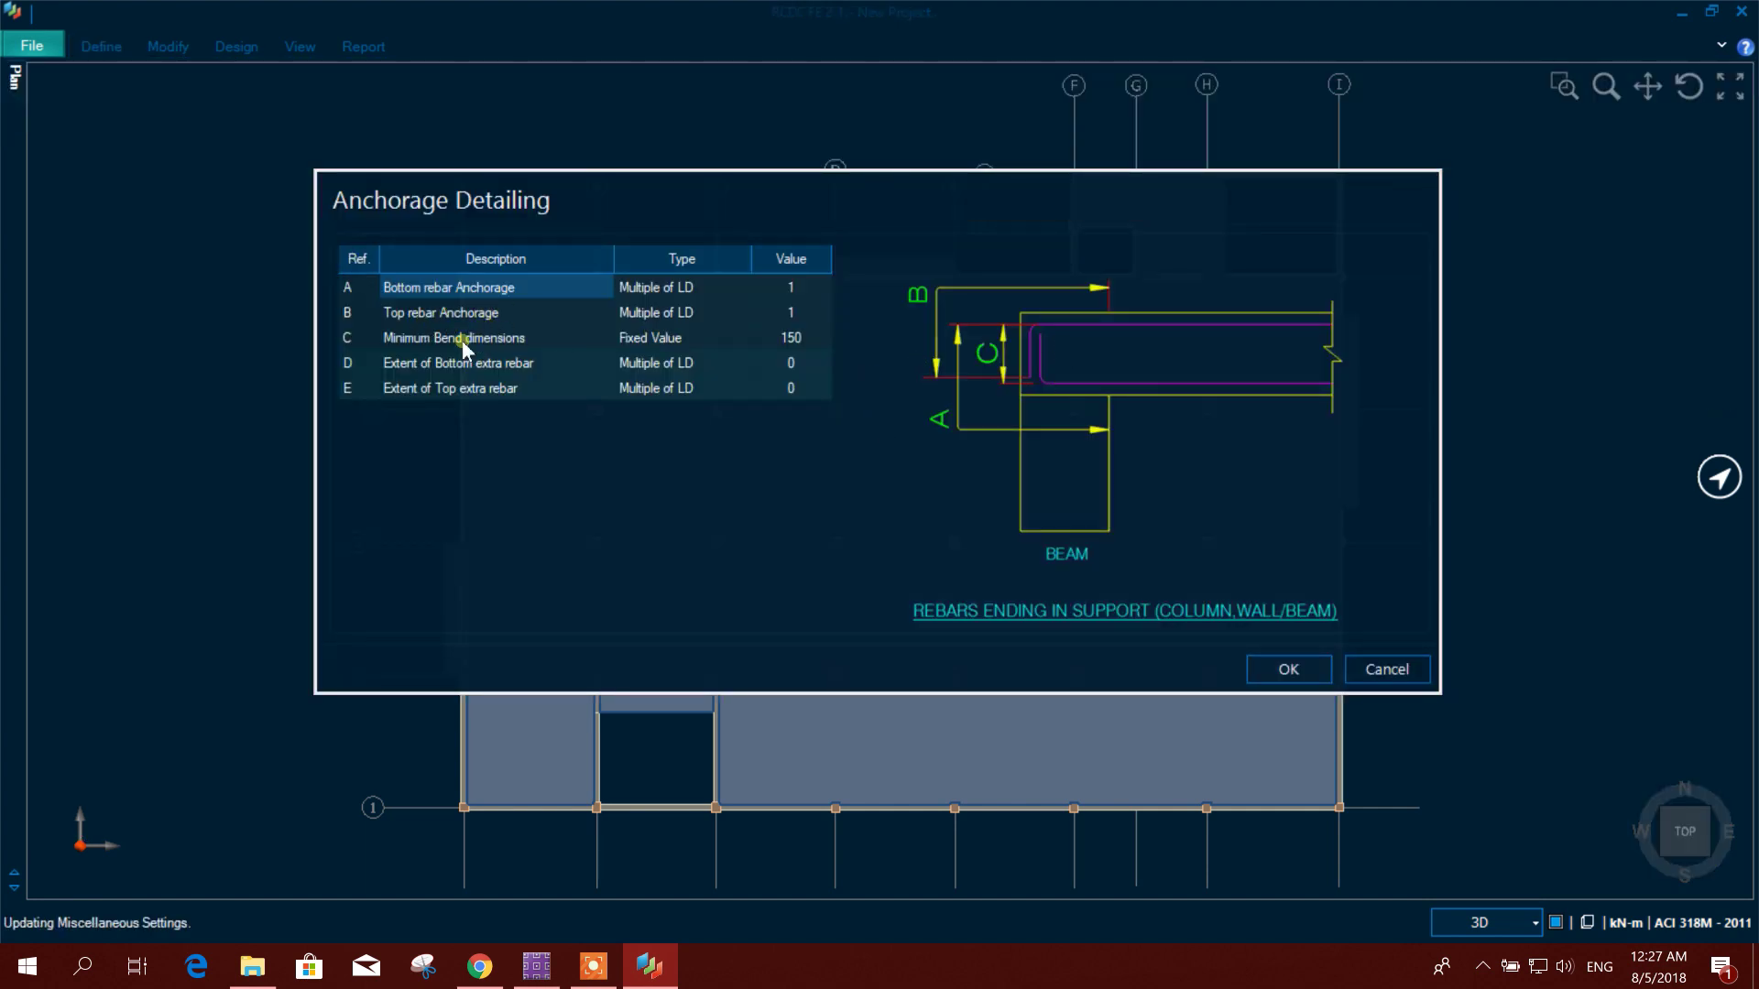
pyautogui.click(1292, 670)
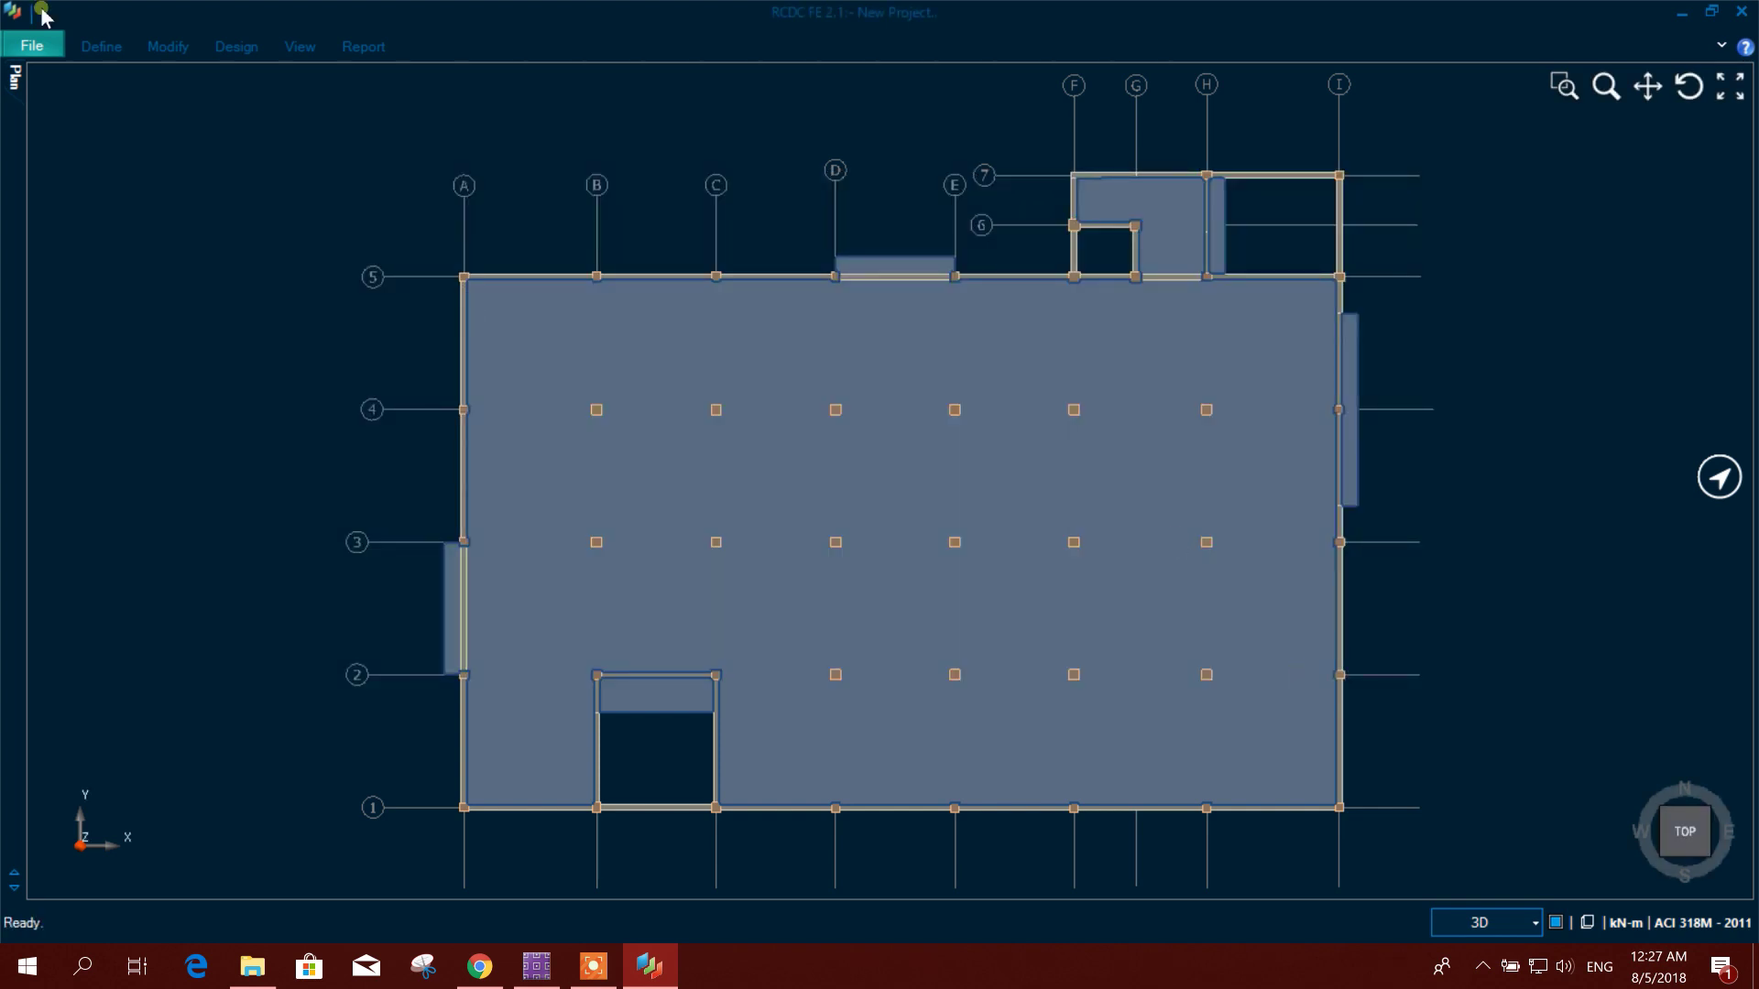
pyautogui.click(174, 48)
# Classify DEAD as Dead Load and LIVE as Live Load, adding both as primary cases.
pyautogui.click(105, 48)
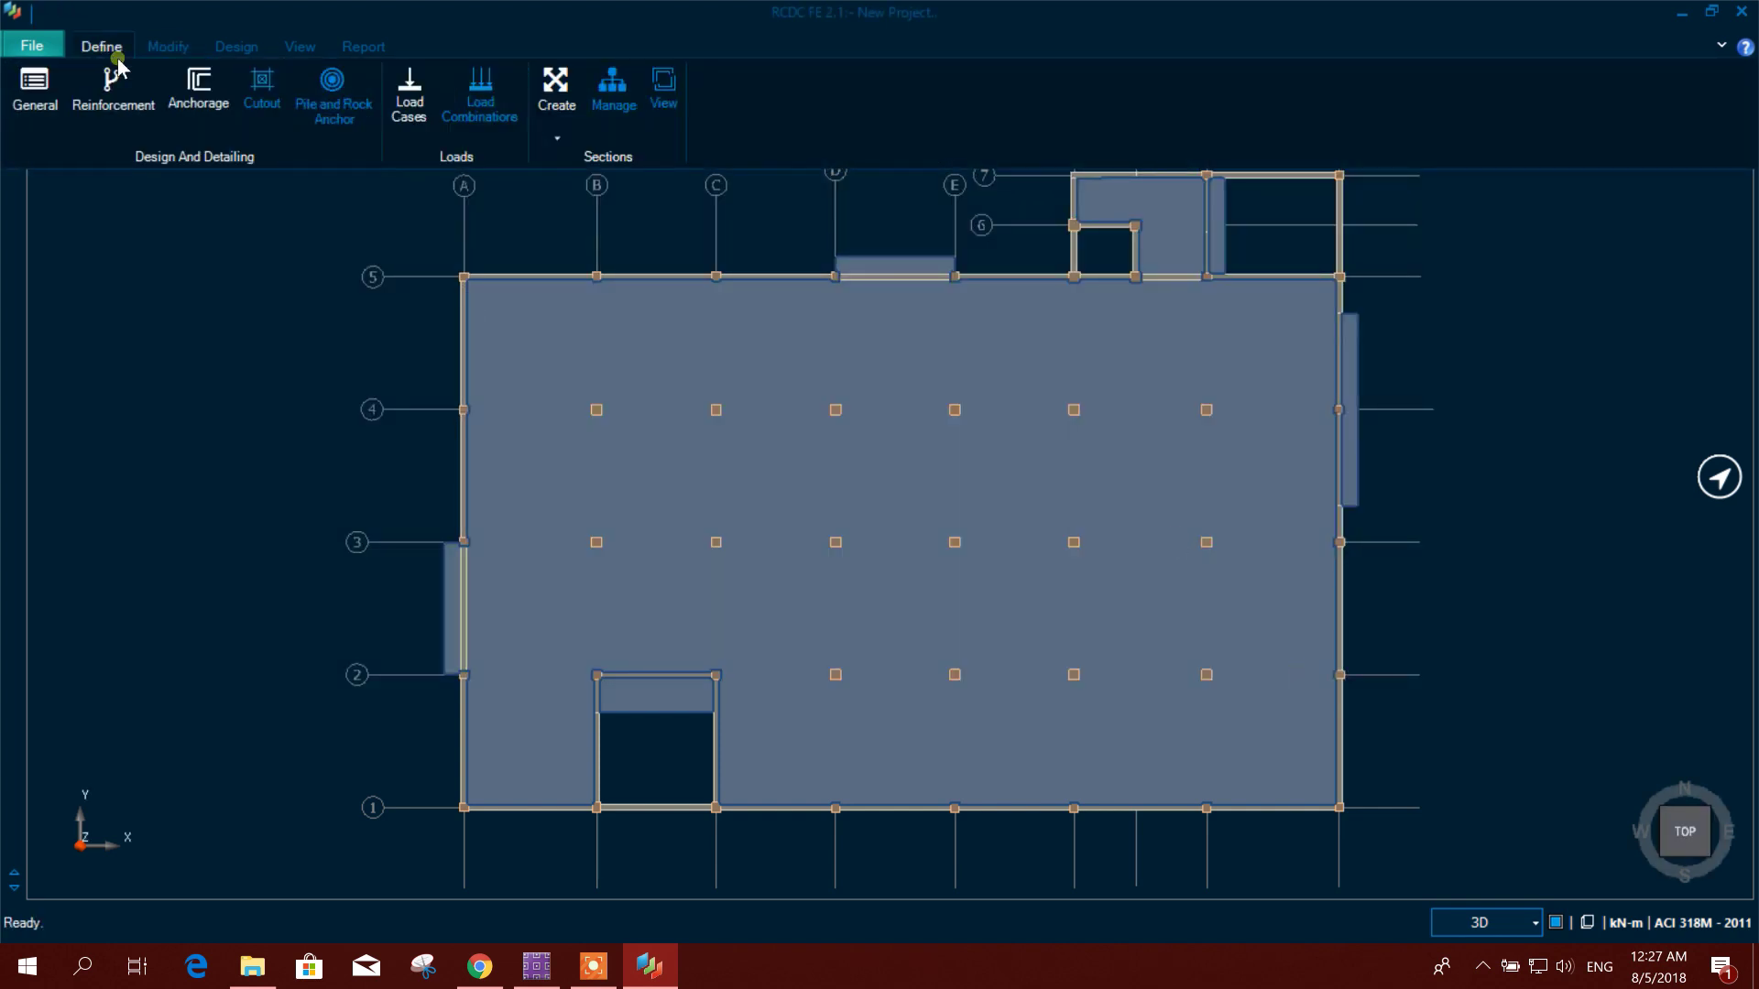
pyautogui.click(404, 112)
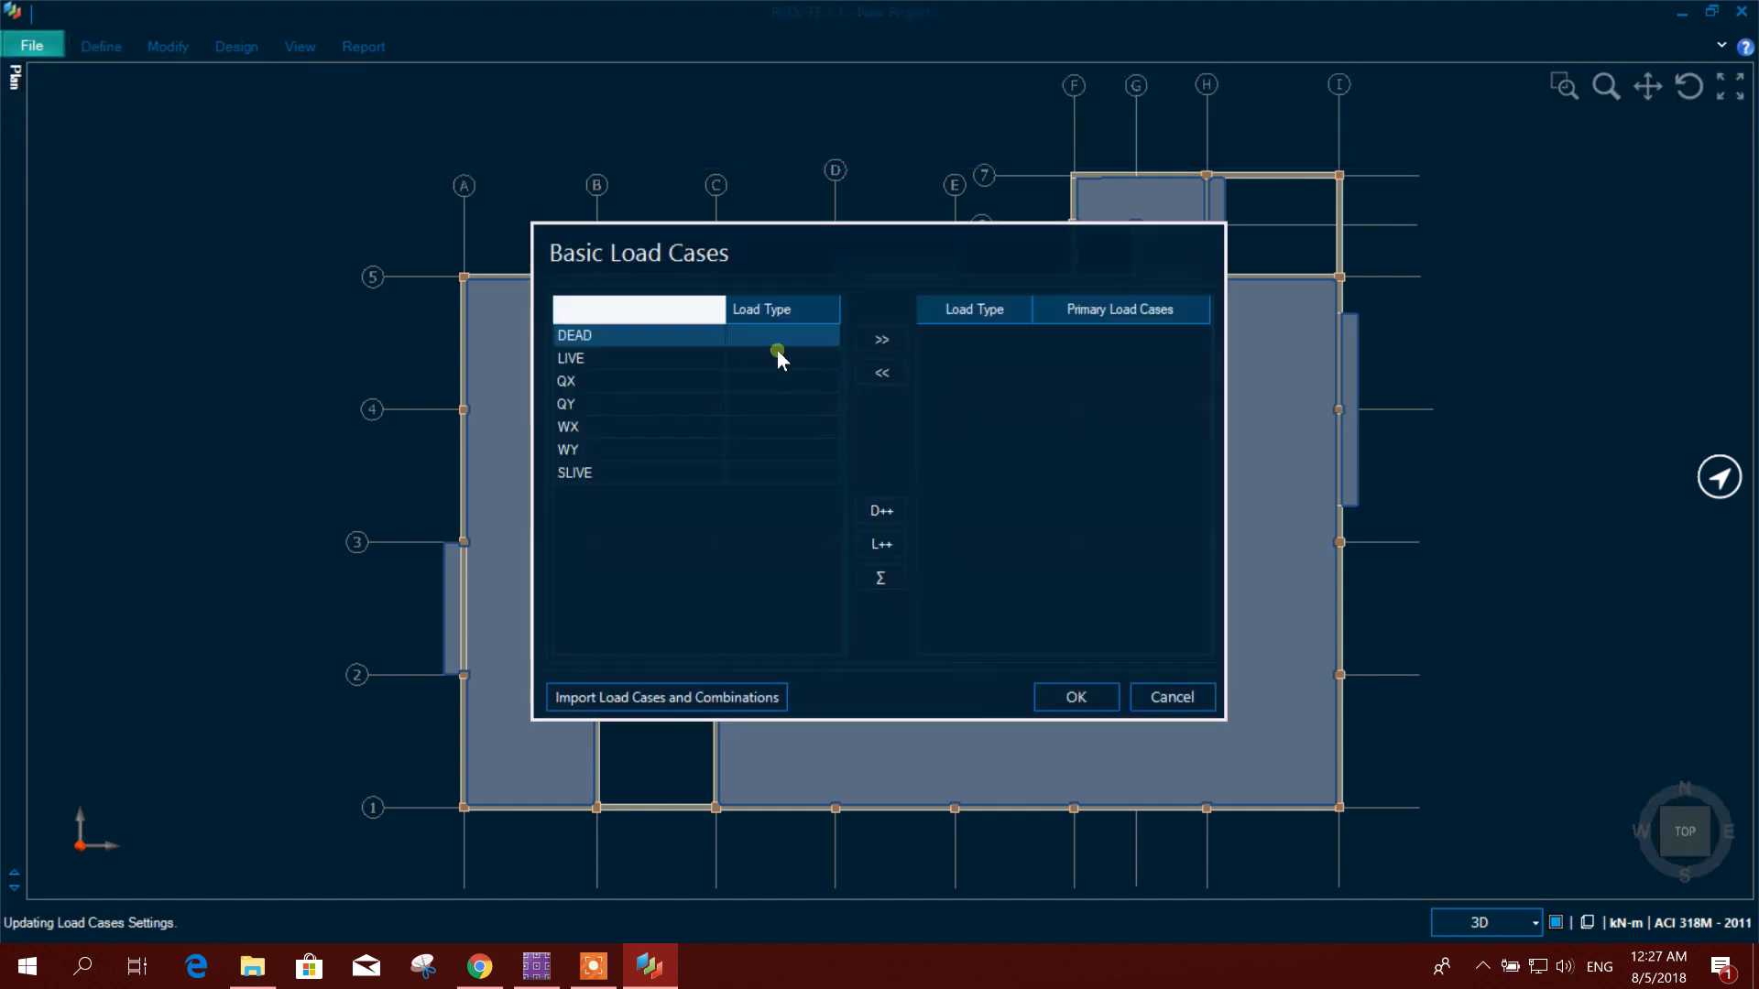
pyautogui.click(816, 336)
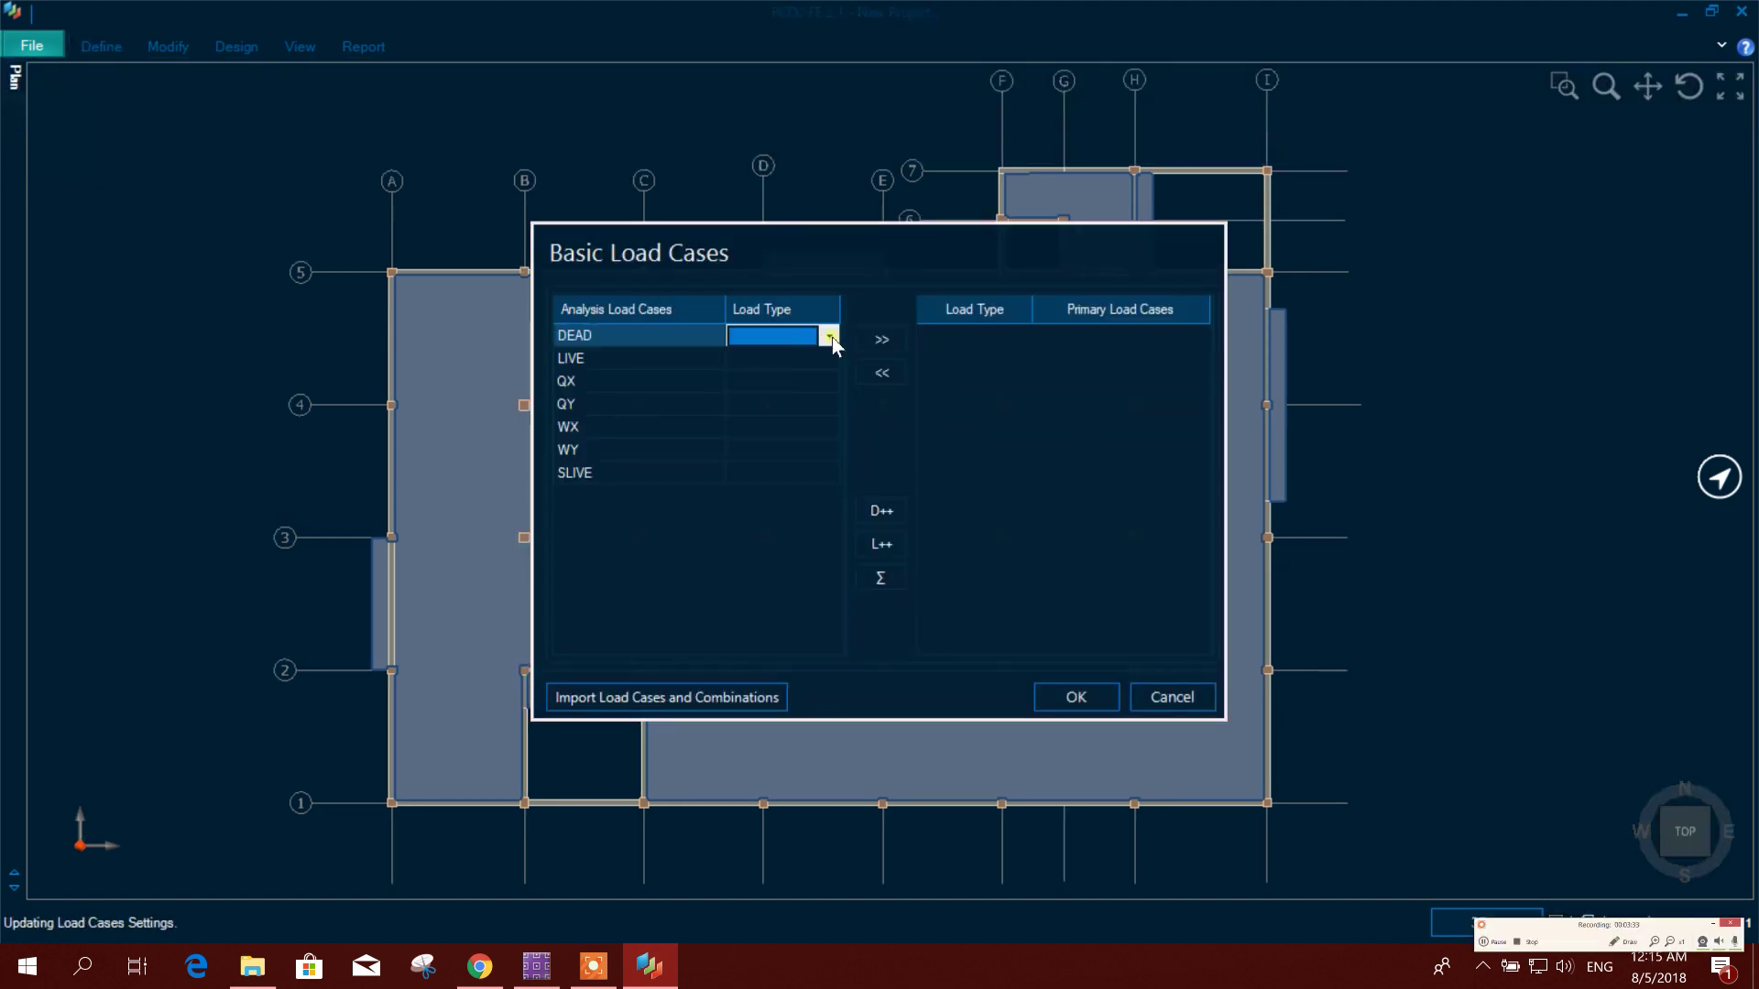
pyautogui.click(830, 337)
pyautogui.click(778, 369)
pyautogui.click(881, 340)
pyautogui.click(795, 358)
pyautogui.click(829, 358)
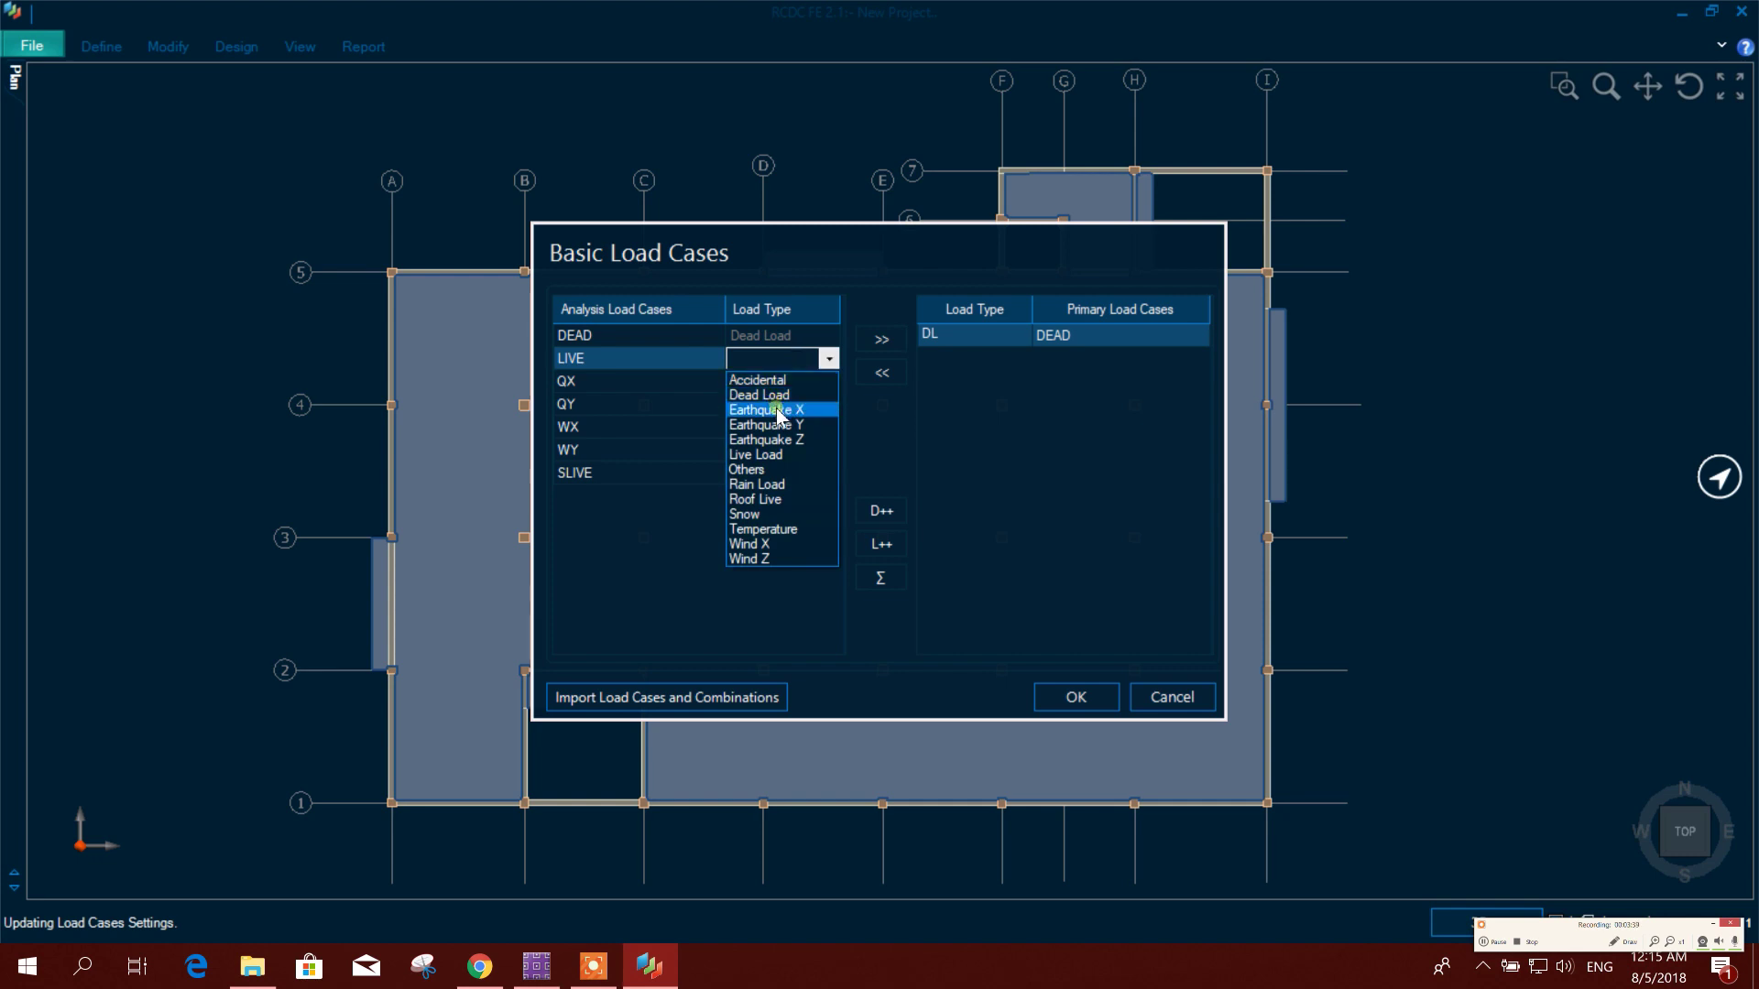
pyautogui.click(766, 454)
pyautogui.click(881, 340)
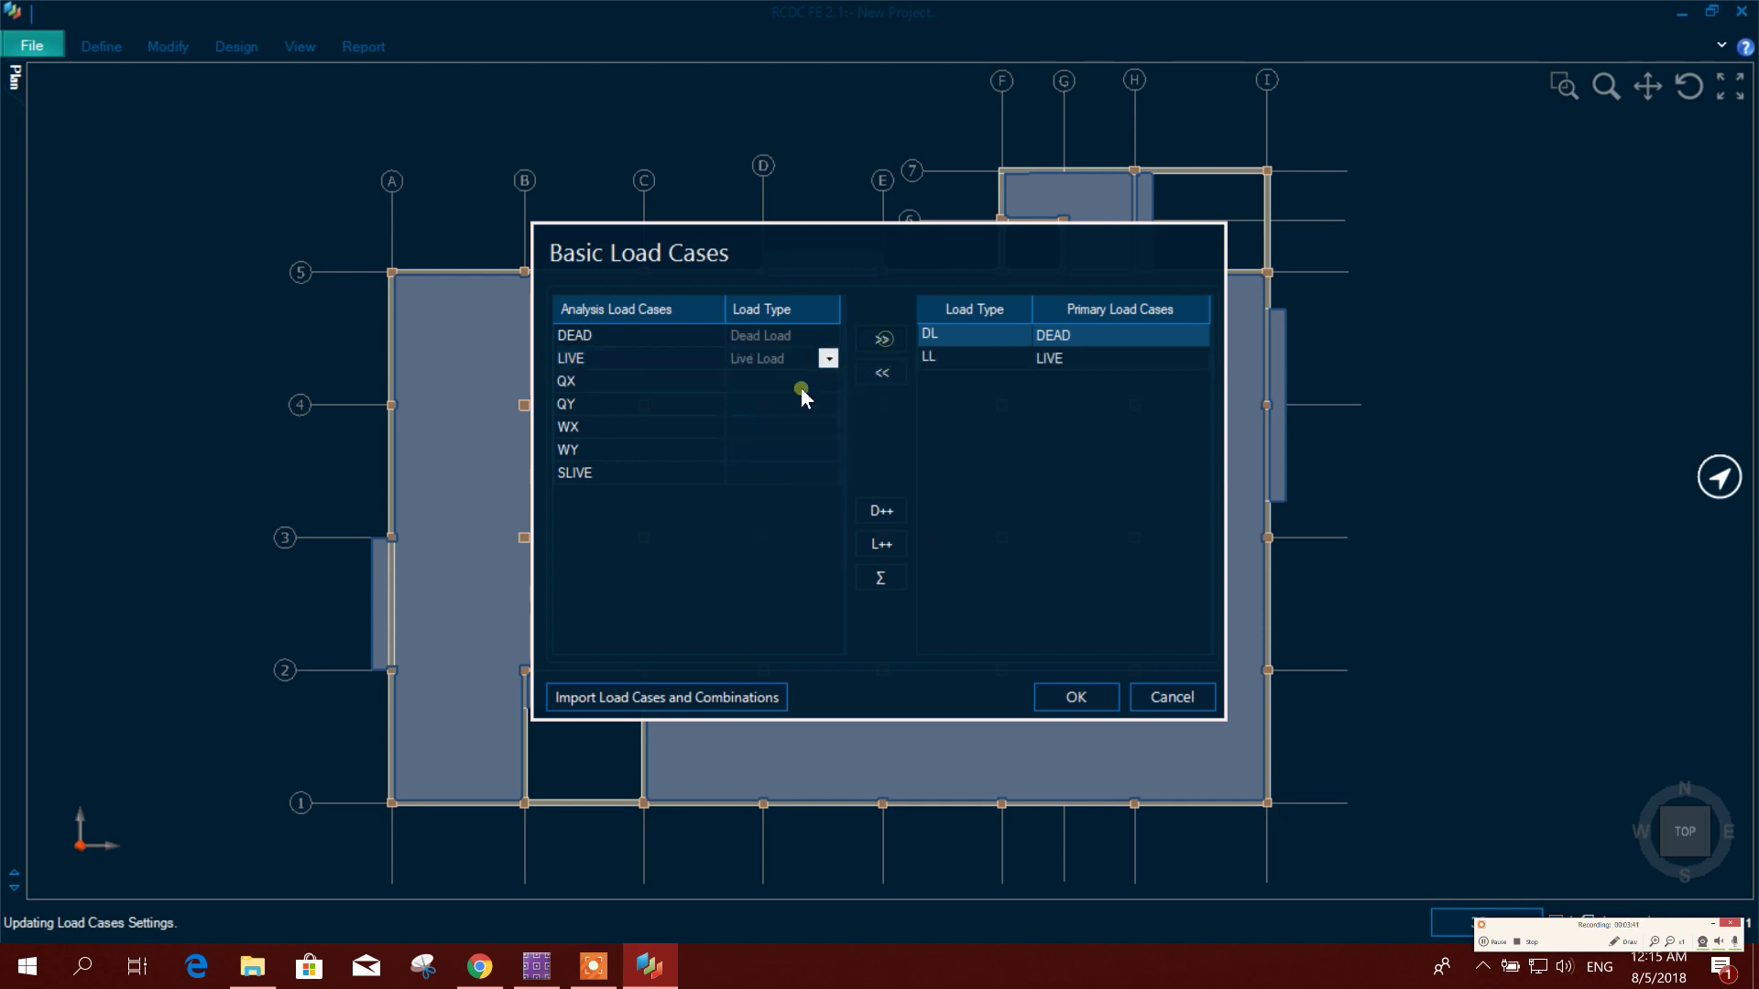
# Classify QX as Earthquake X and QY as Earthquake Z, adding both as primary cases.
pyautogui.click(802, 387)
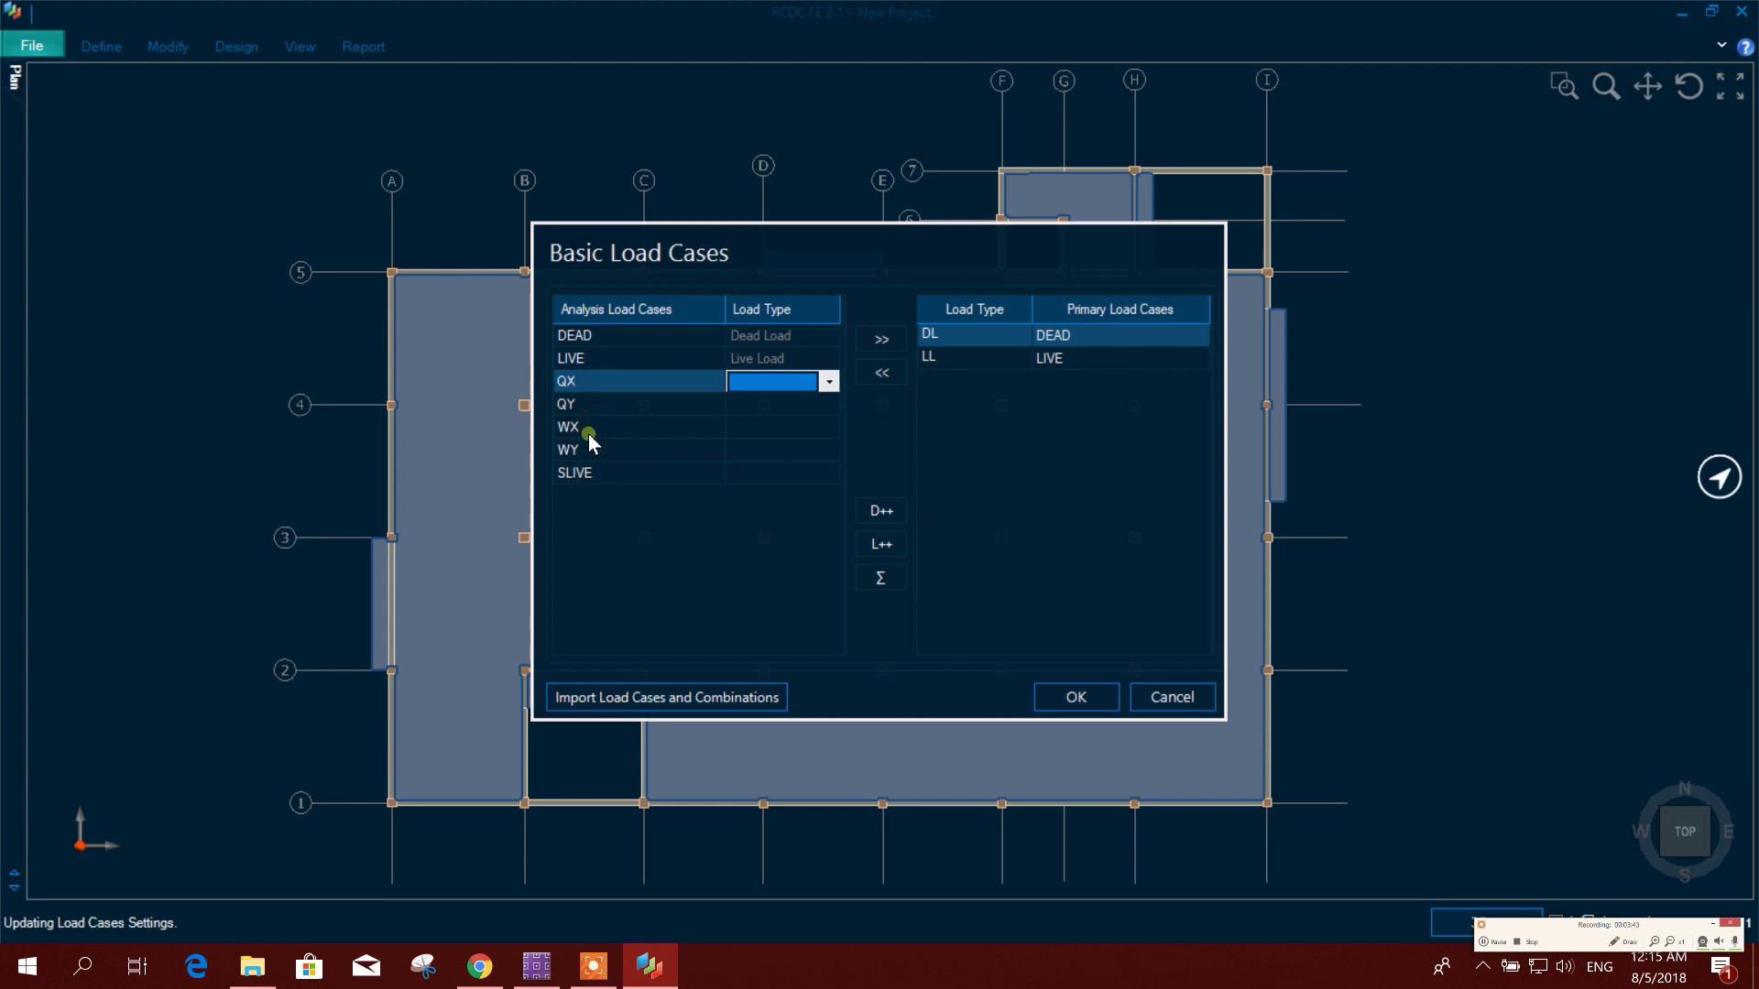
pyautogui.click(834, 385)
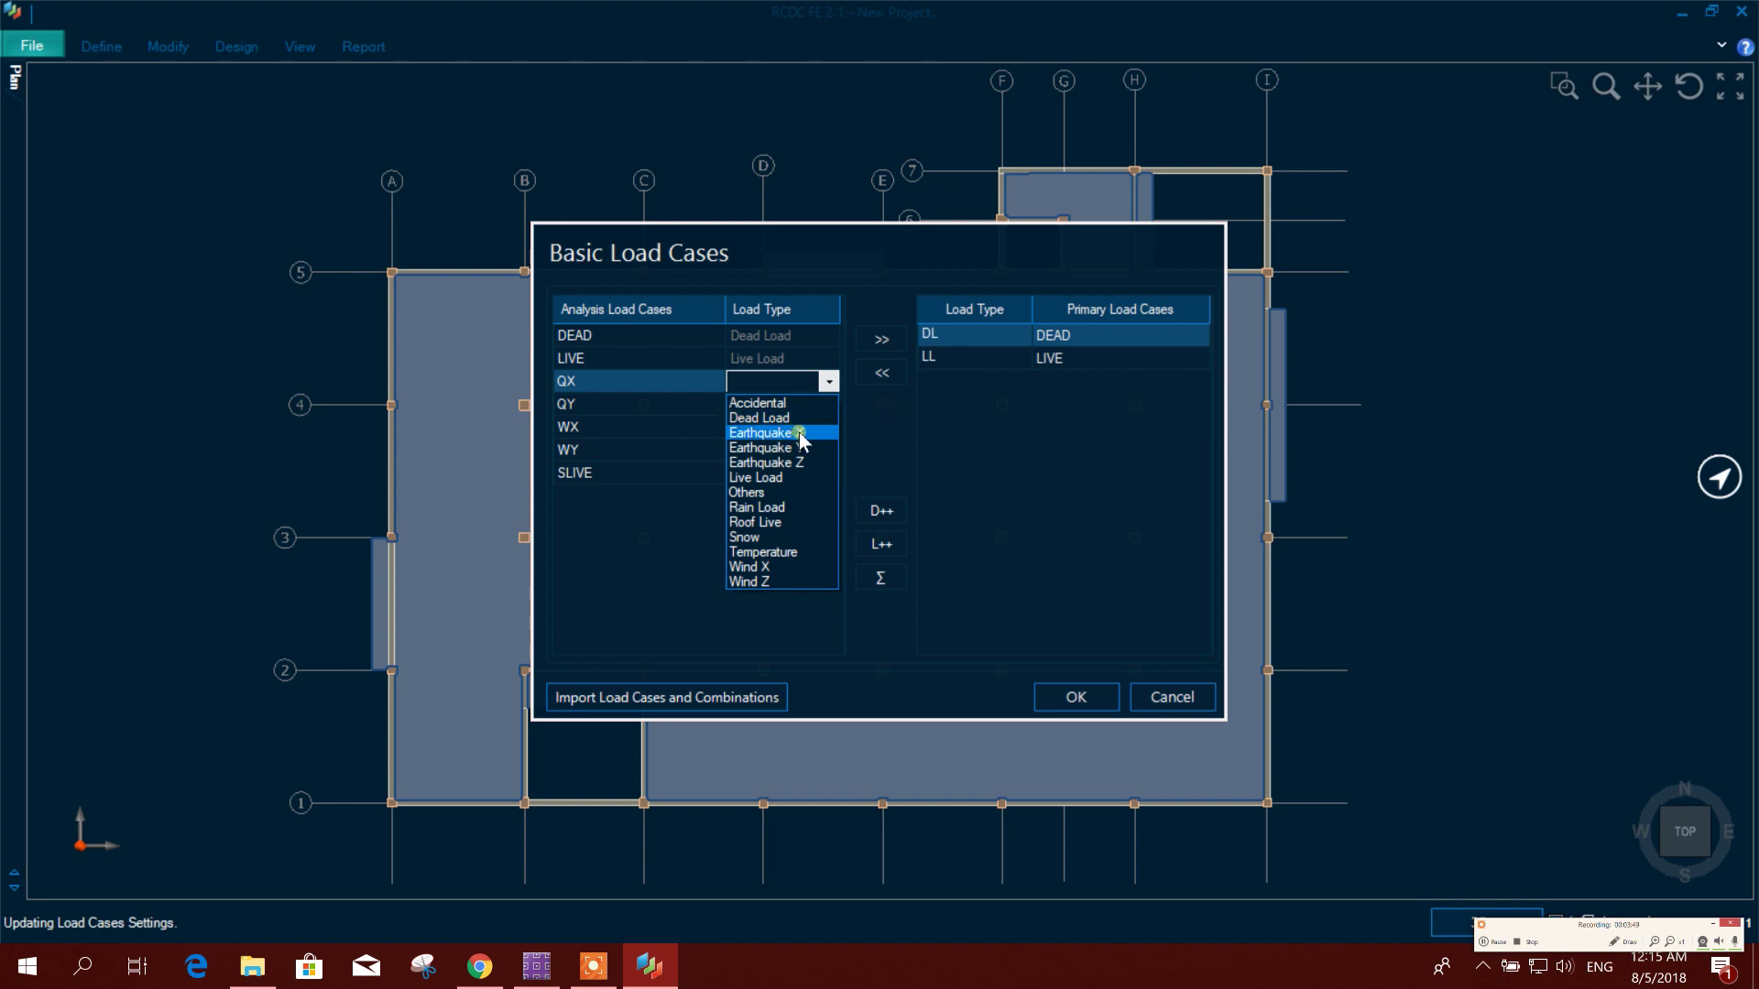
pyautogui.click(799, 434)
pyautogui.click(881, 341)
pyautogui.click(811, 404)
pyautogui.click(828, 405)
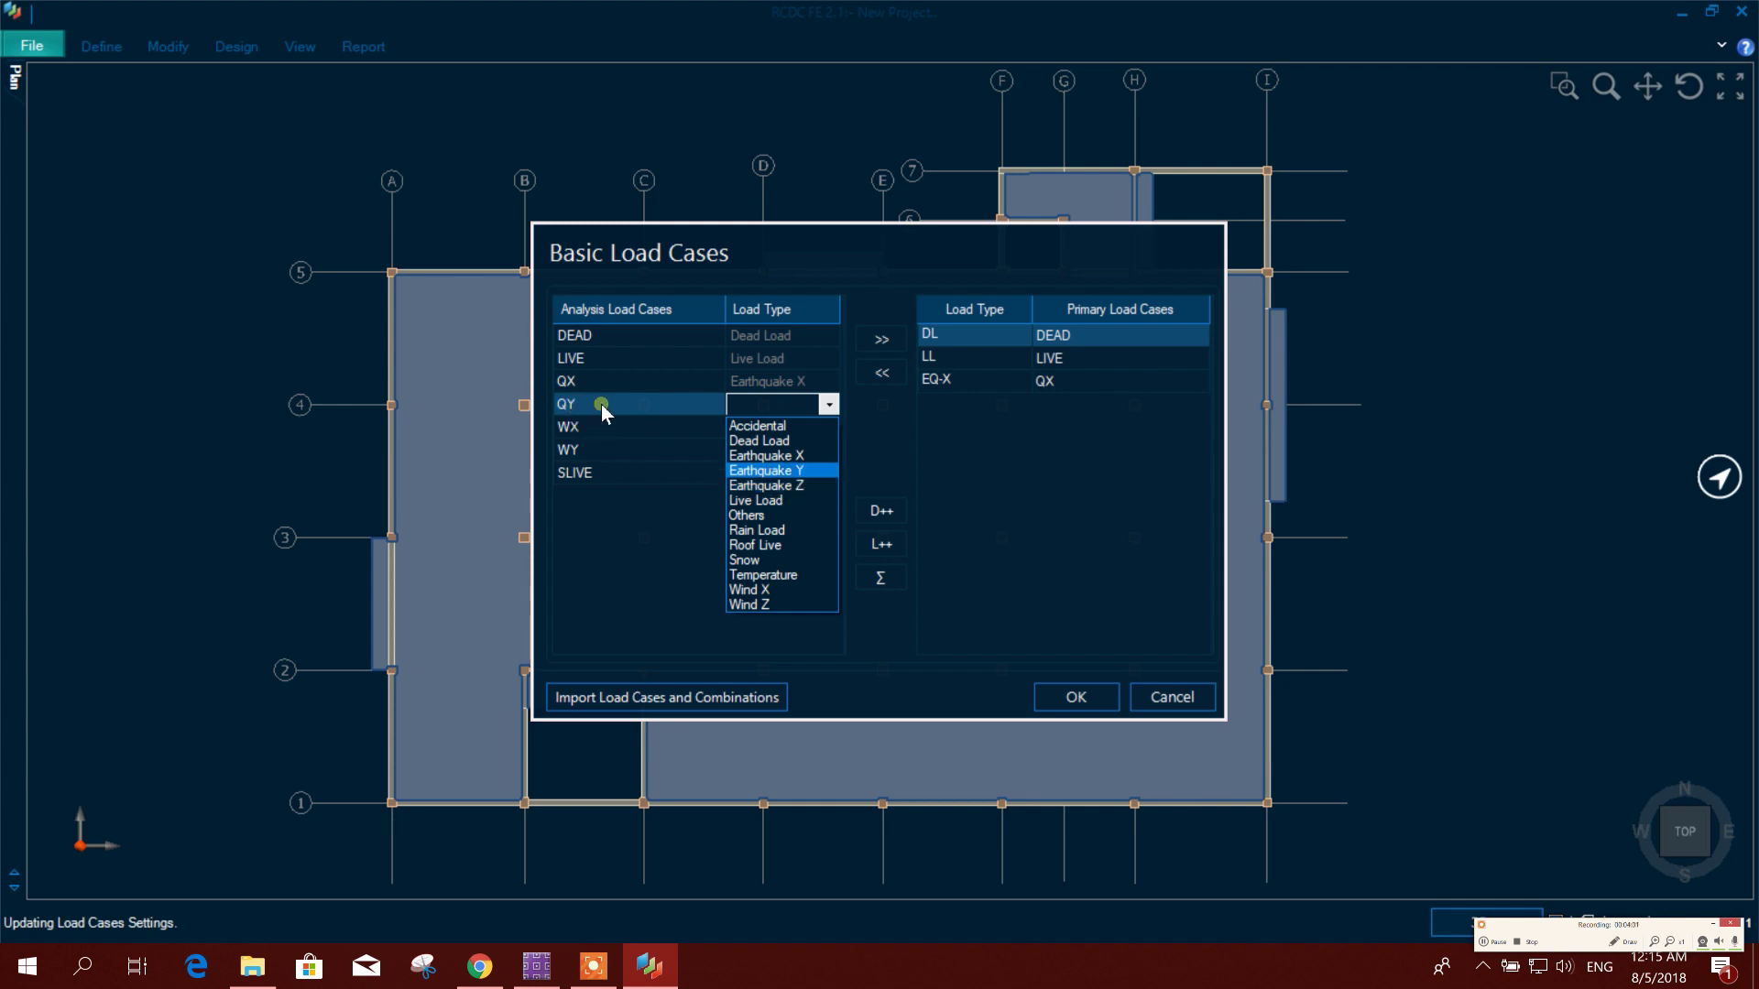
pyautogui.click(779, 486)
pyautogui.click(882, 340)
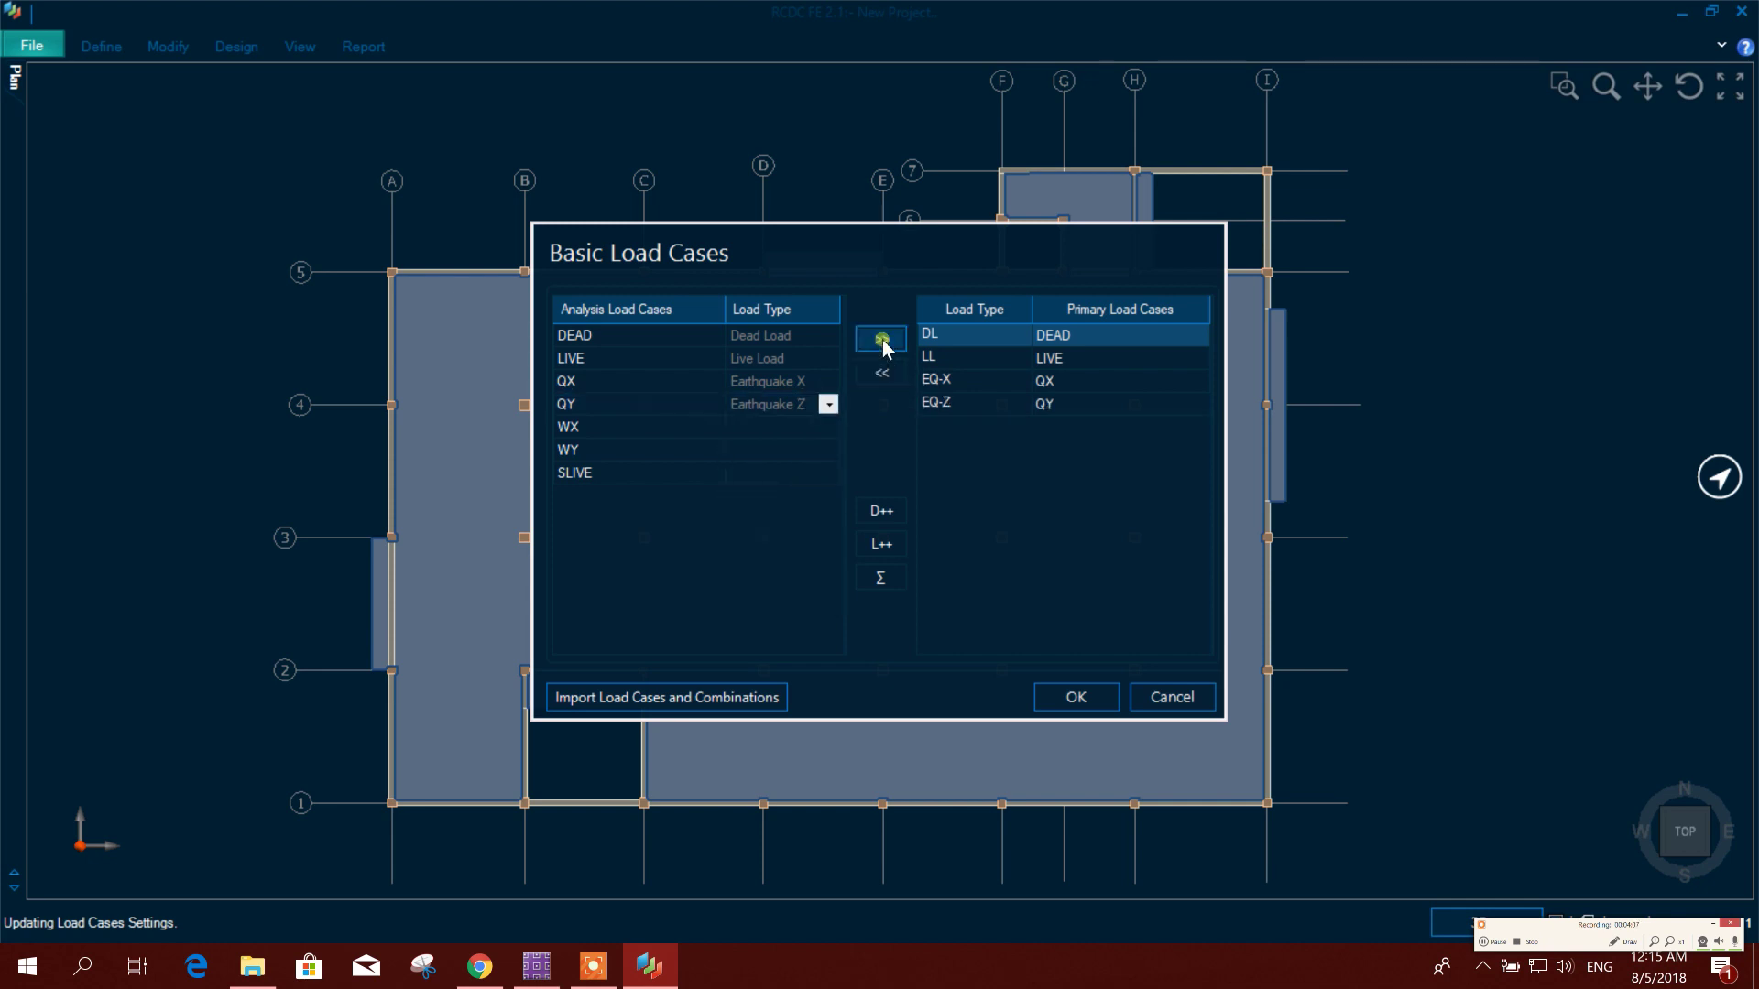
# Set WX to Wind X, WY to Wind Z and SLIVE to Live Load, then accept the load cases.
pyautogui.click(786, 428)
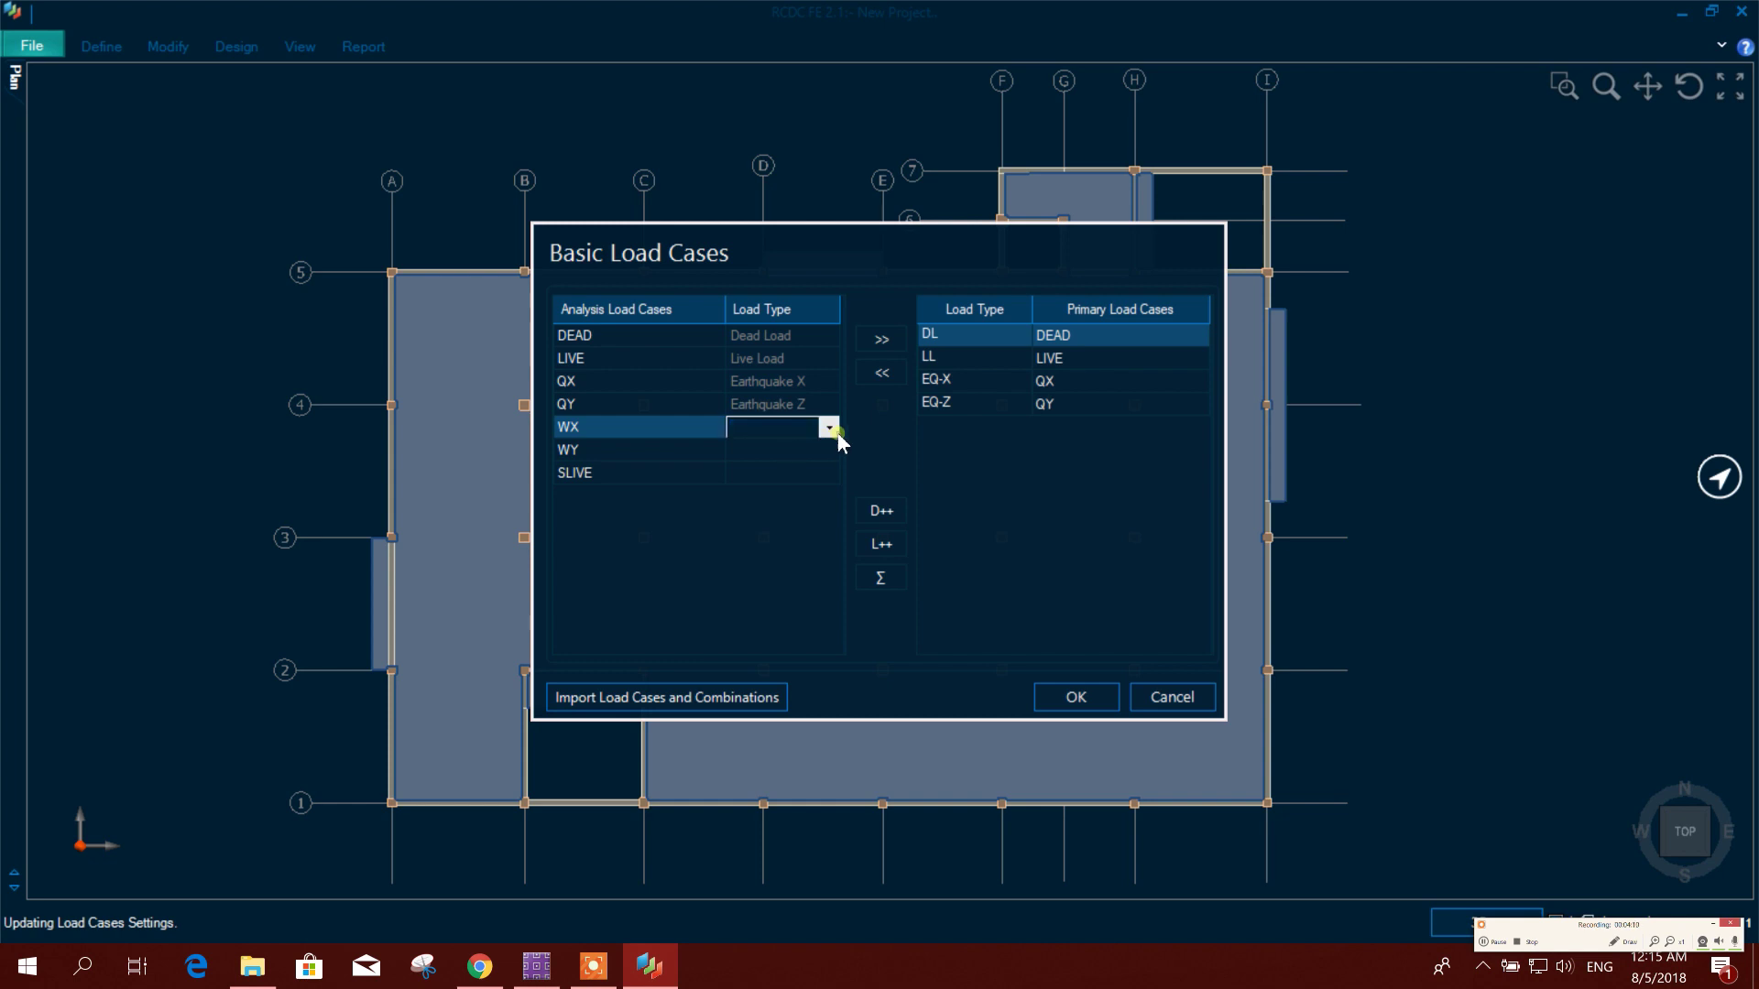
pyautogui.click(828, 427)
pyautogui.click(786, 612)
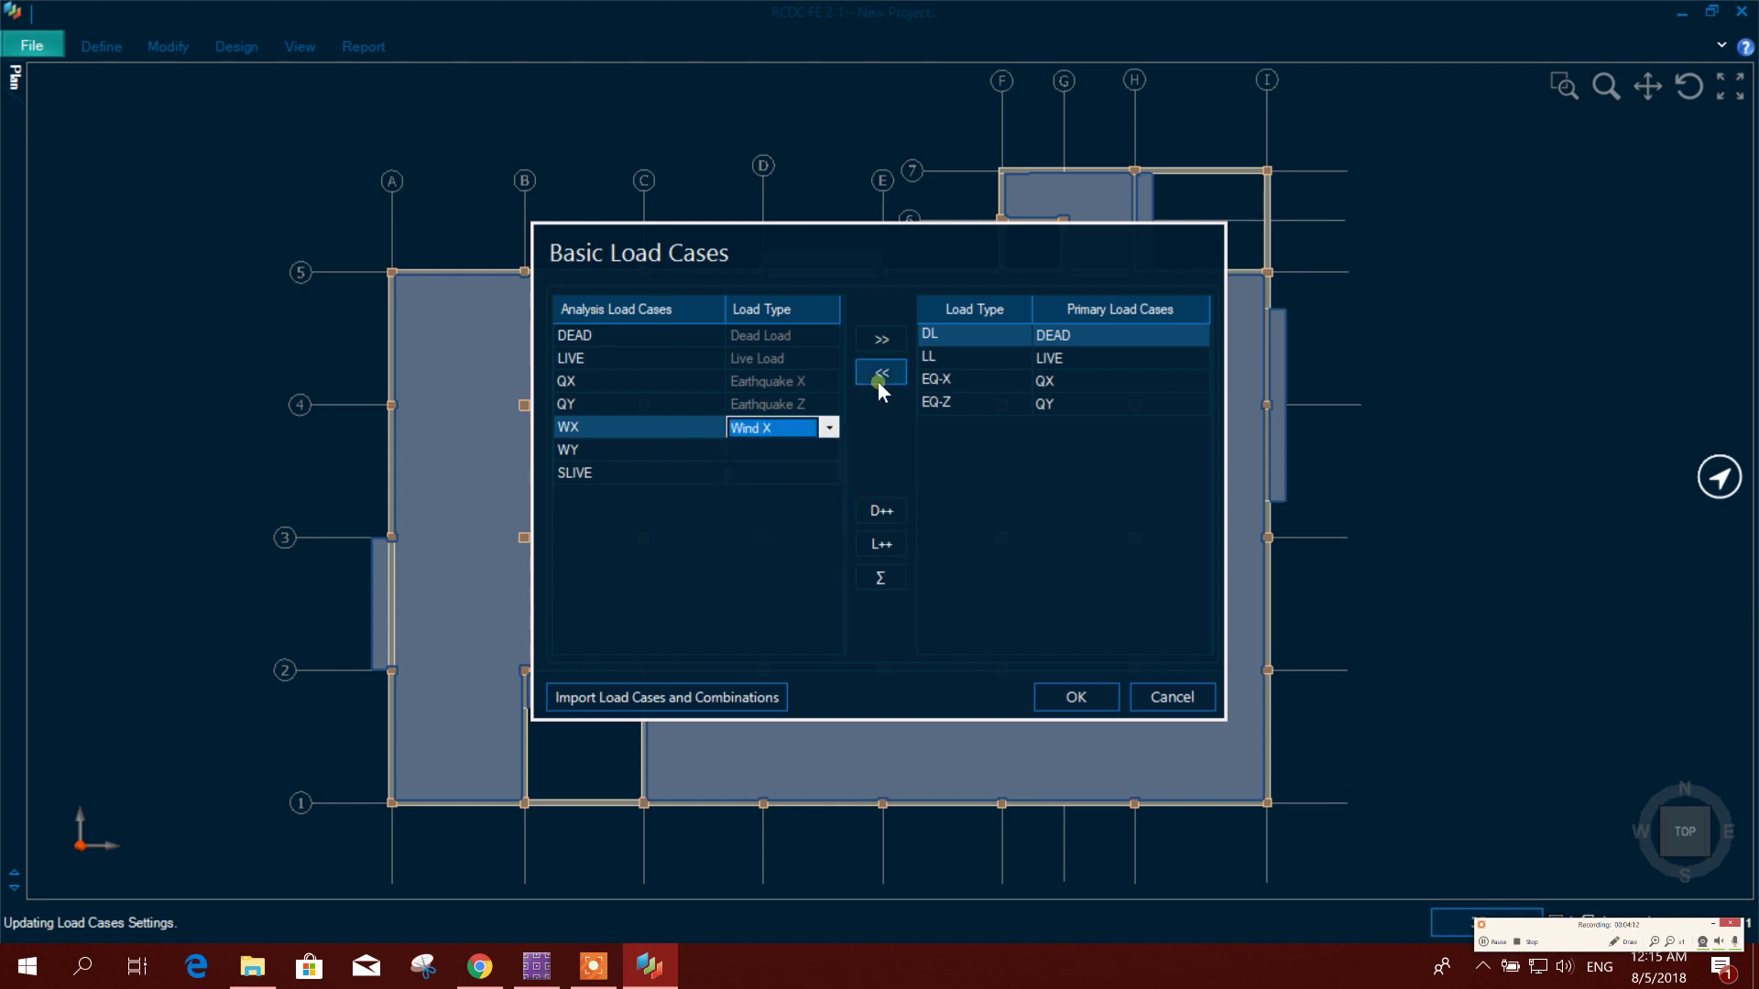
pyautogui.click(881, 340)
pyautogui.click(804, 453)
pyautogui.click(828, 450)
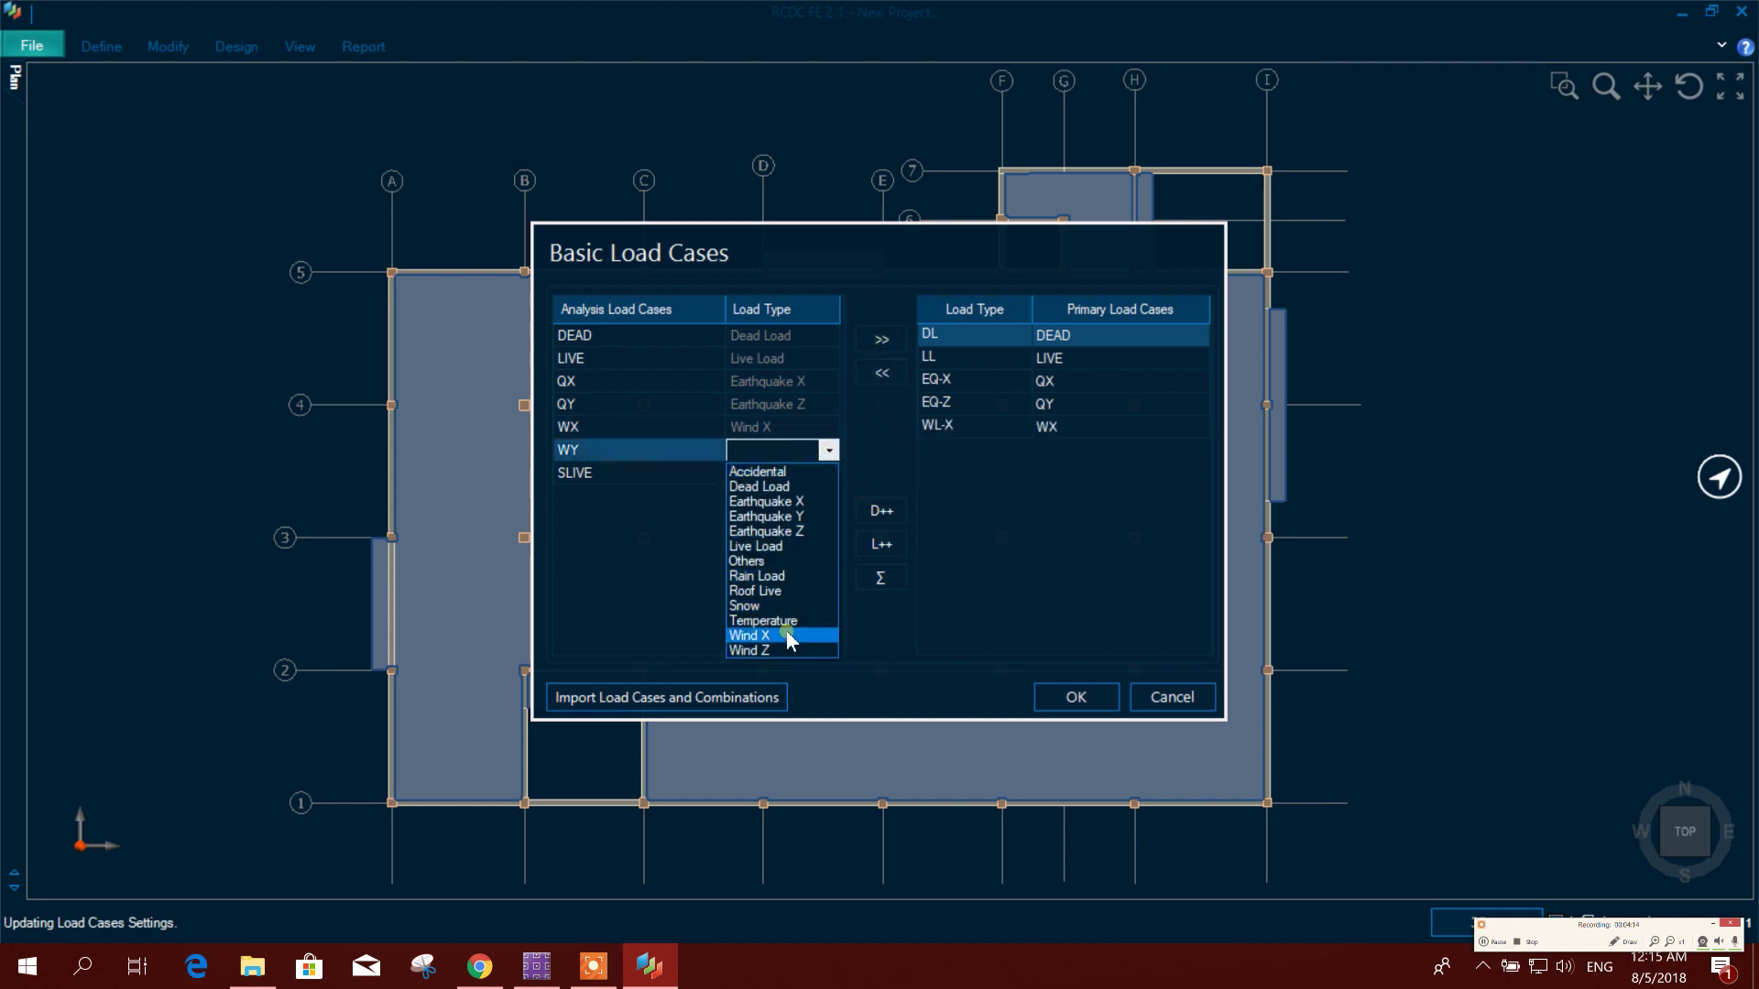
pyautogui.click(786, 638)
pyautogui.click(872, 340)
pyautogui.click(789, 473)
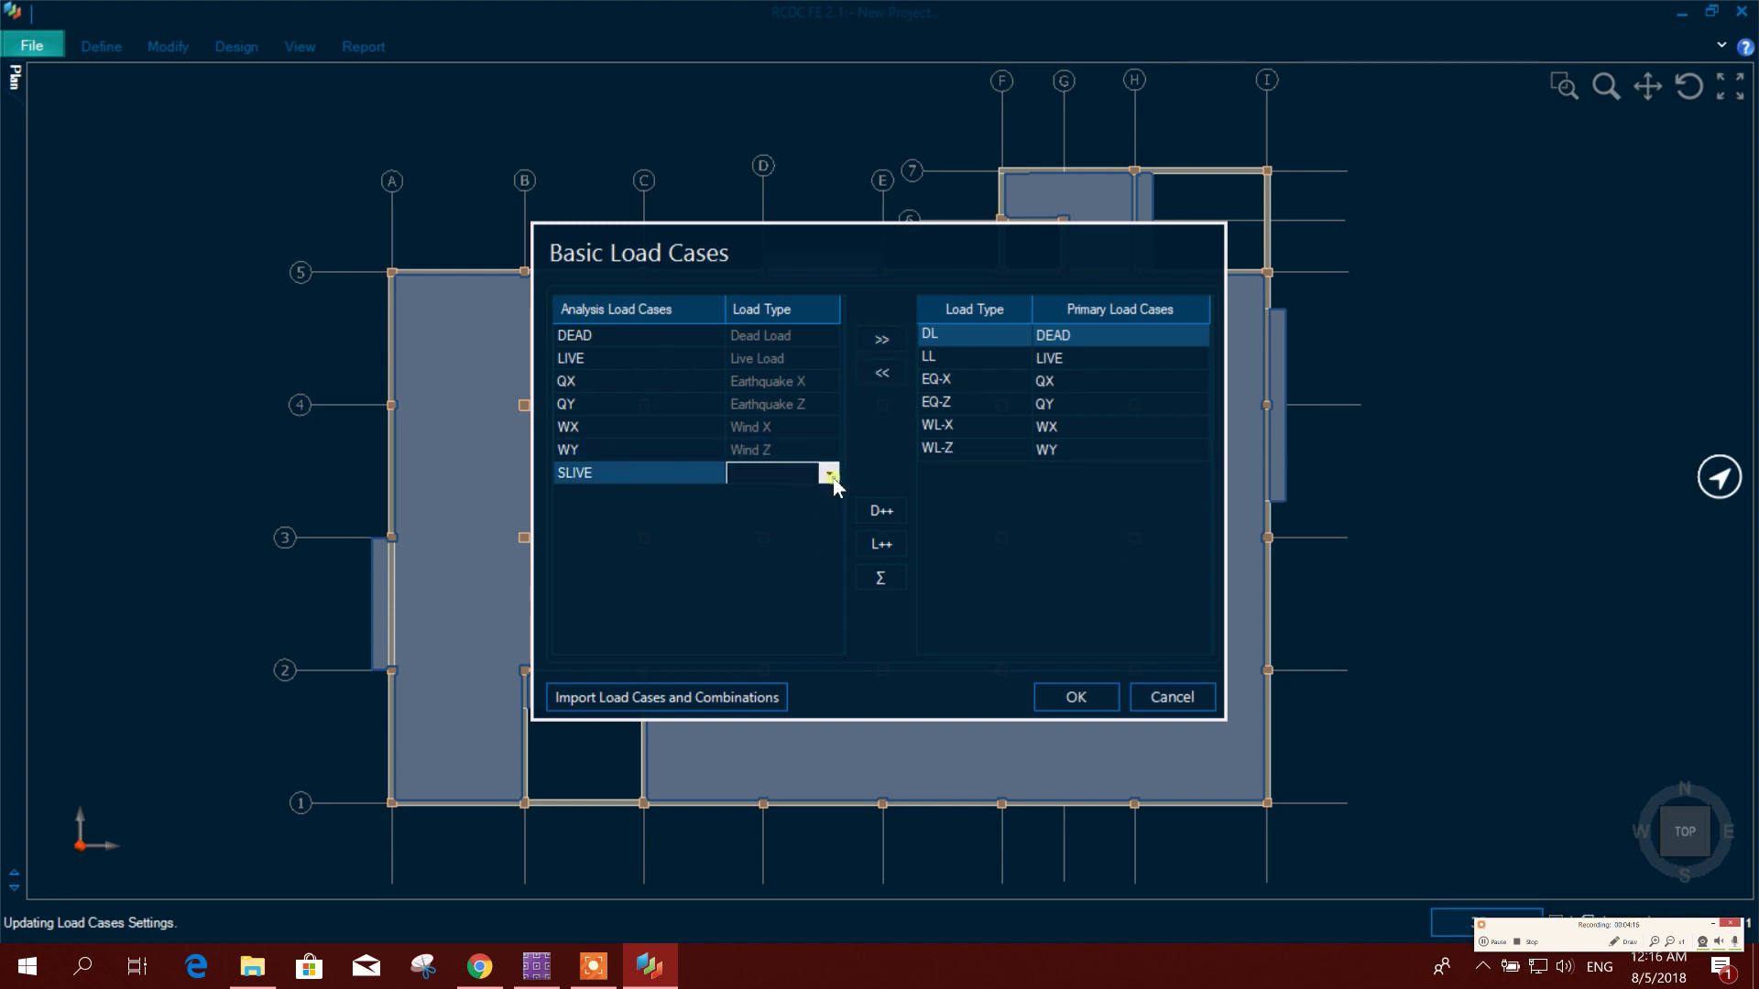
pyautogui.click(828, 473)
pyautogui.click(768, 571)
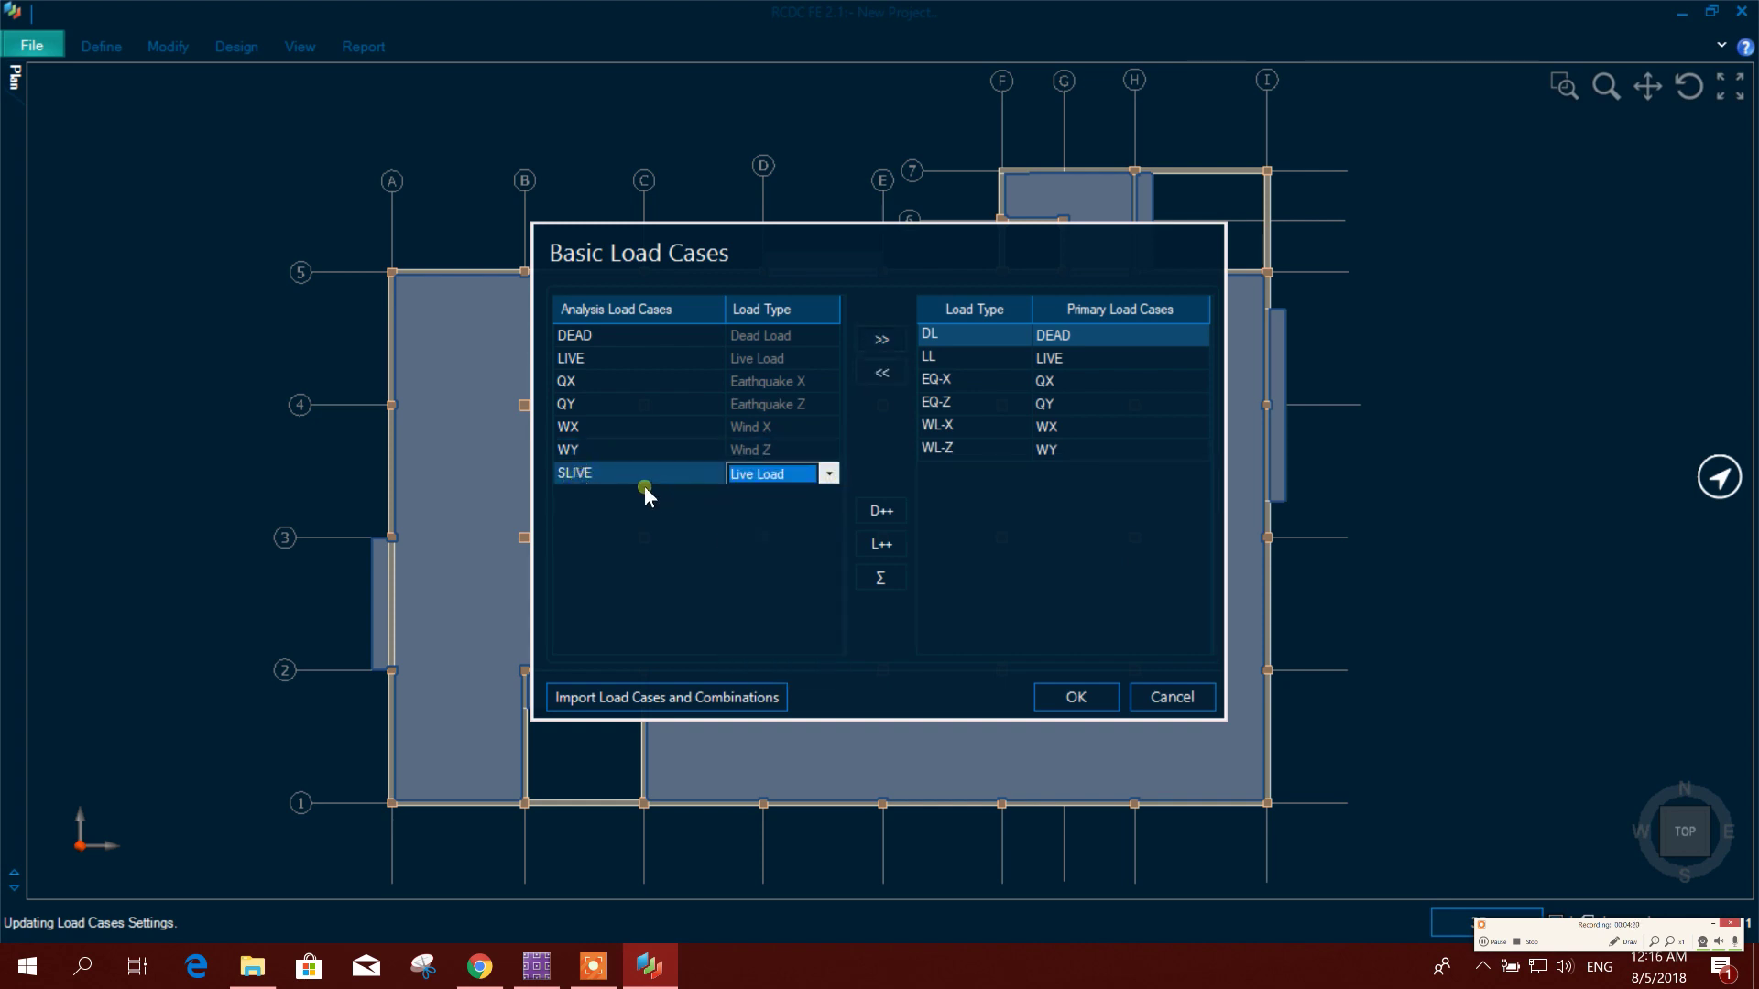
pyautogui.click(1076, 697)
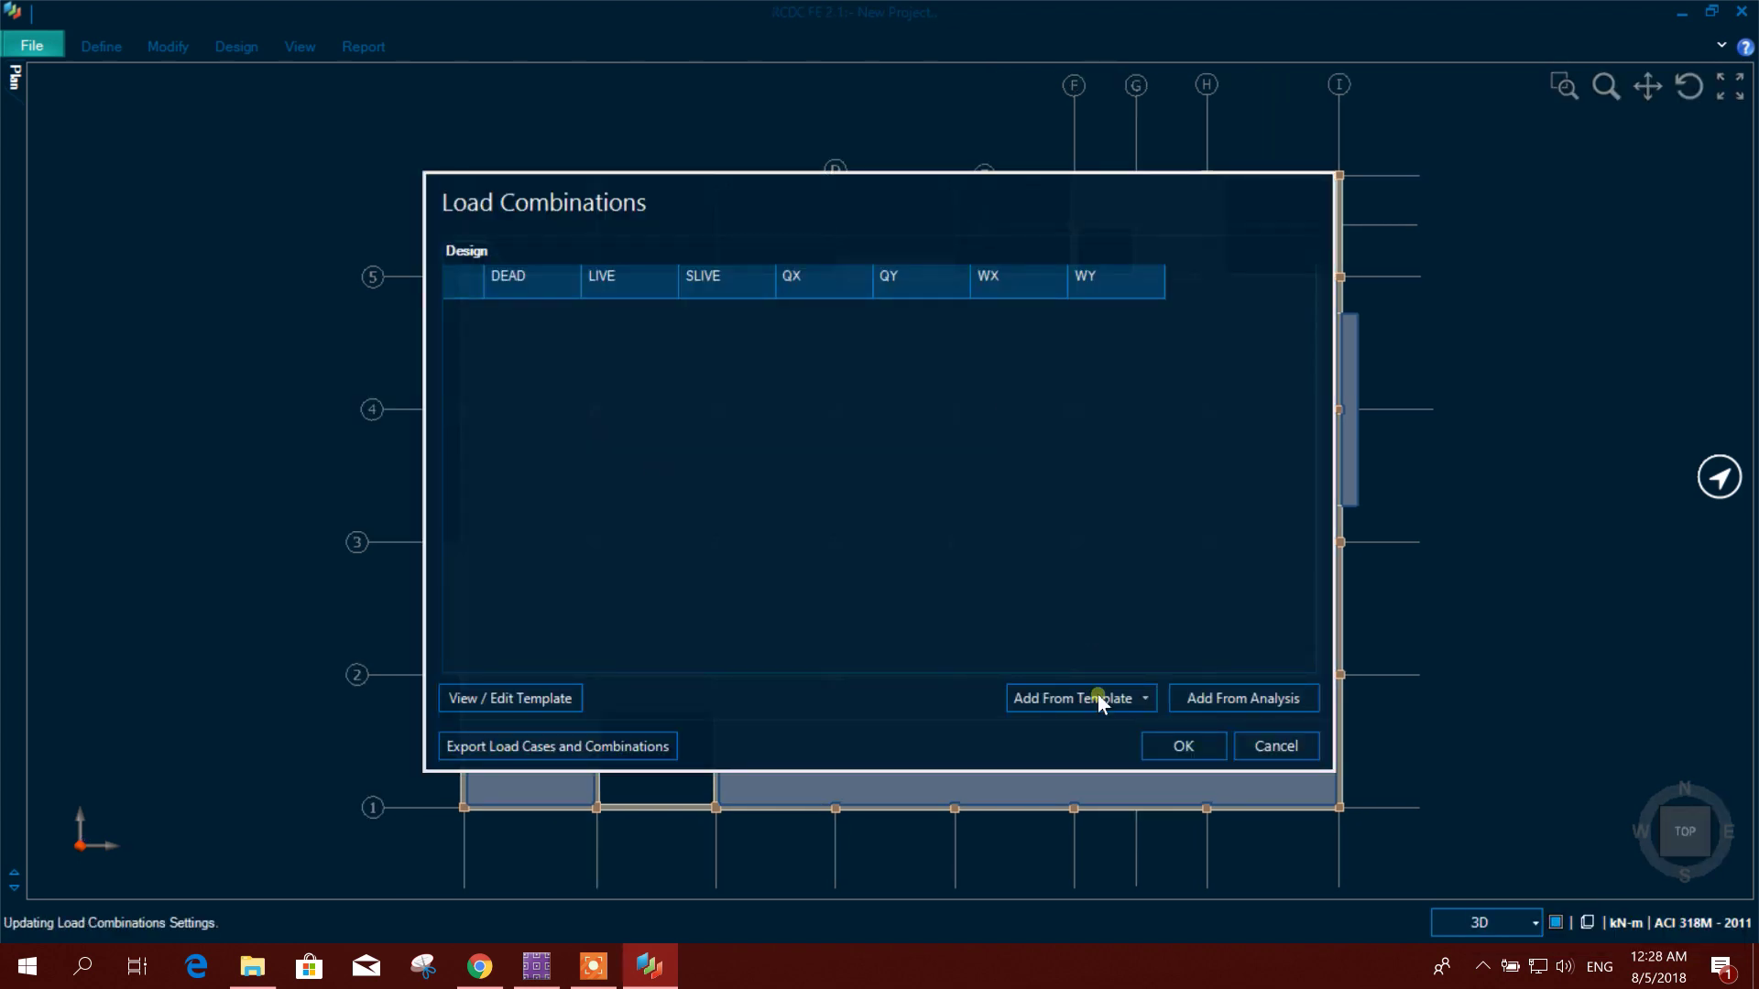
# Add the Regular template combinations, 1.4 DEAD through 0.9 DEAD ±1.4 QY, and accept them.
pyautogui.click(1103, 702)
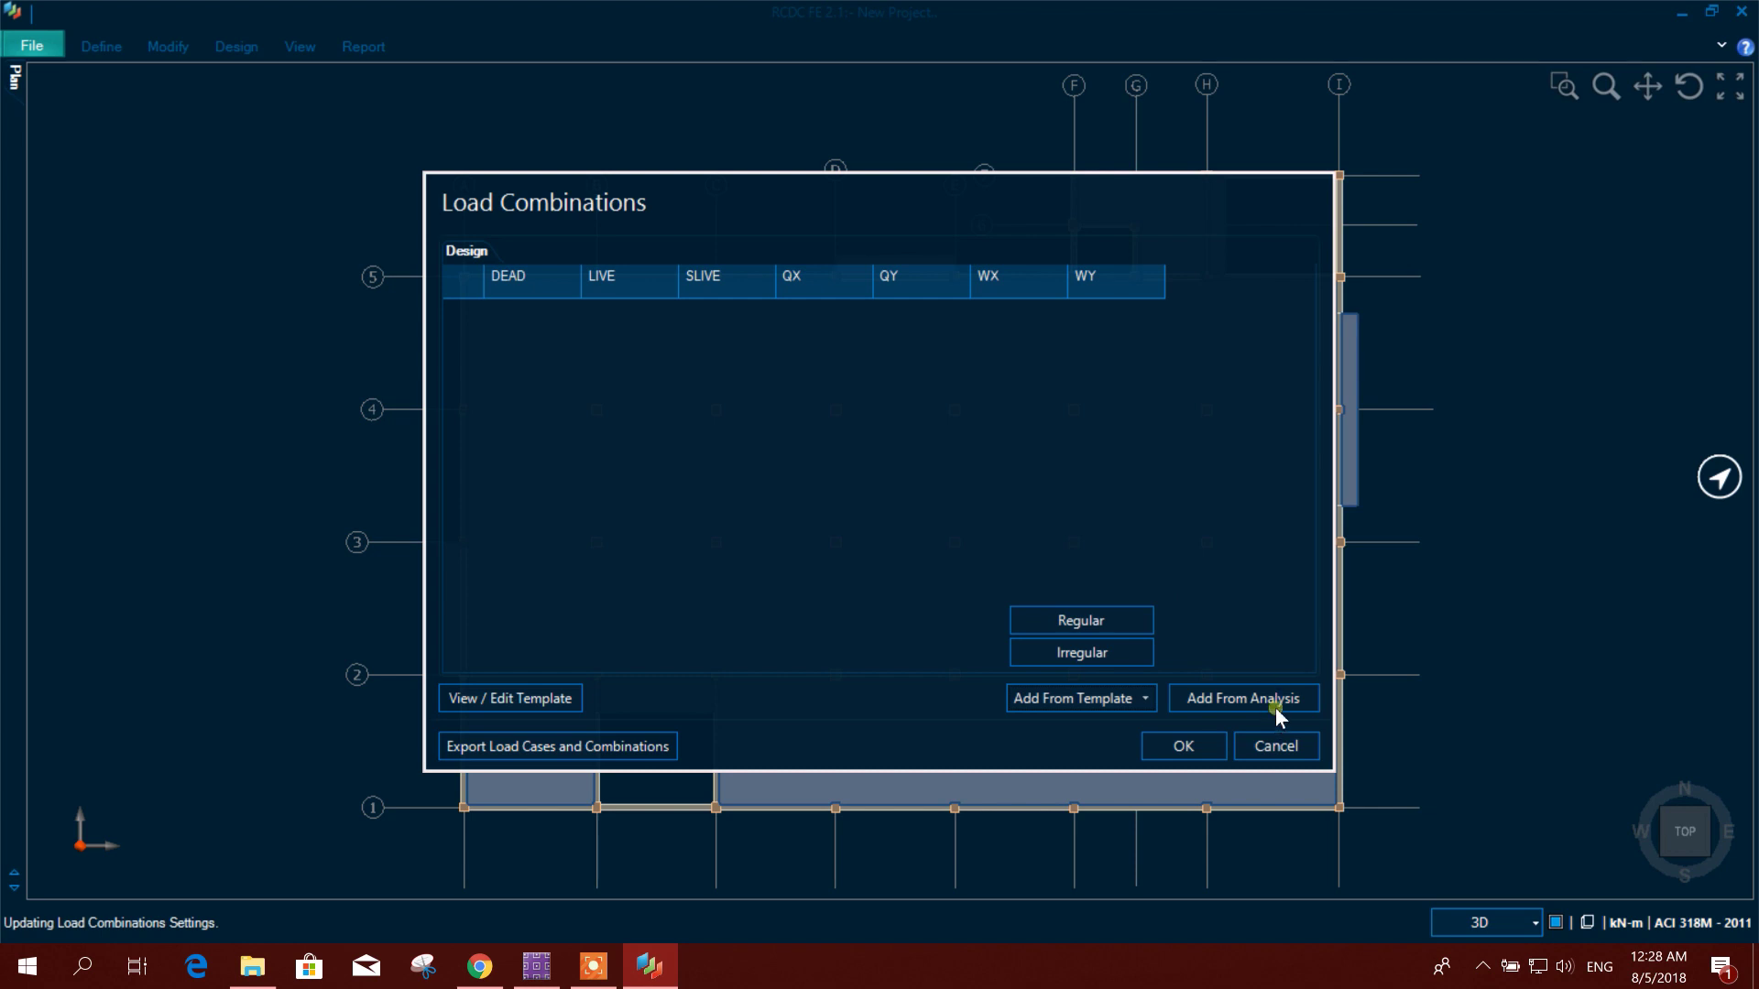
pyautogui.click(1105, 623)
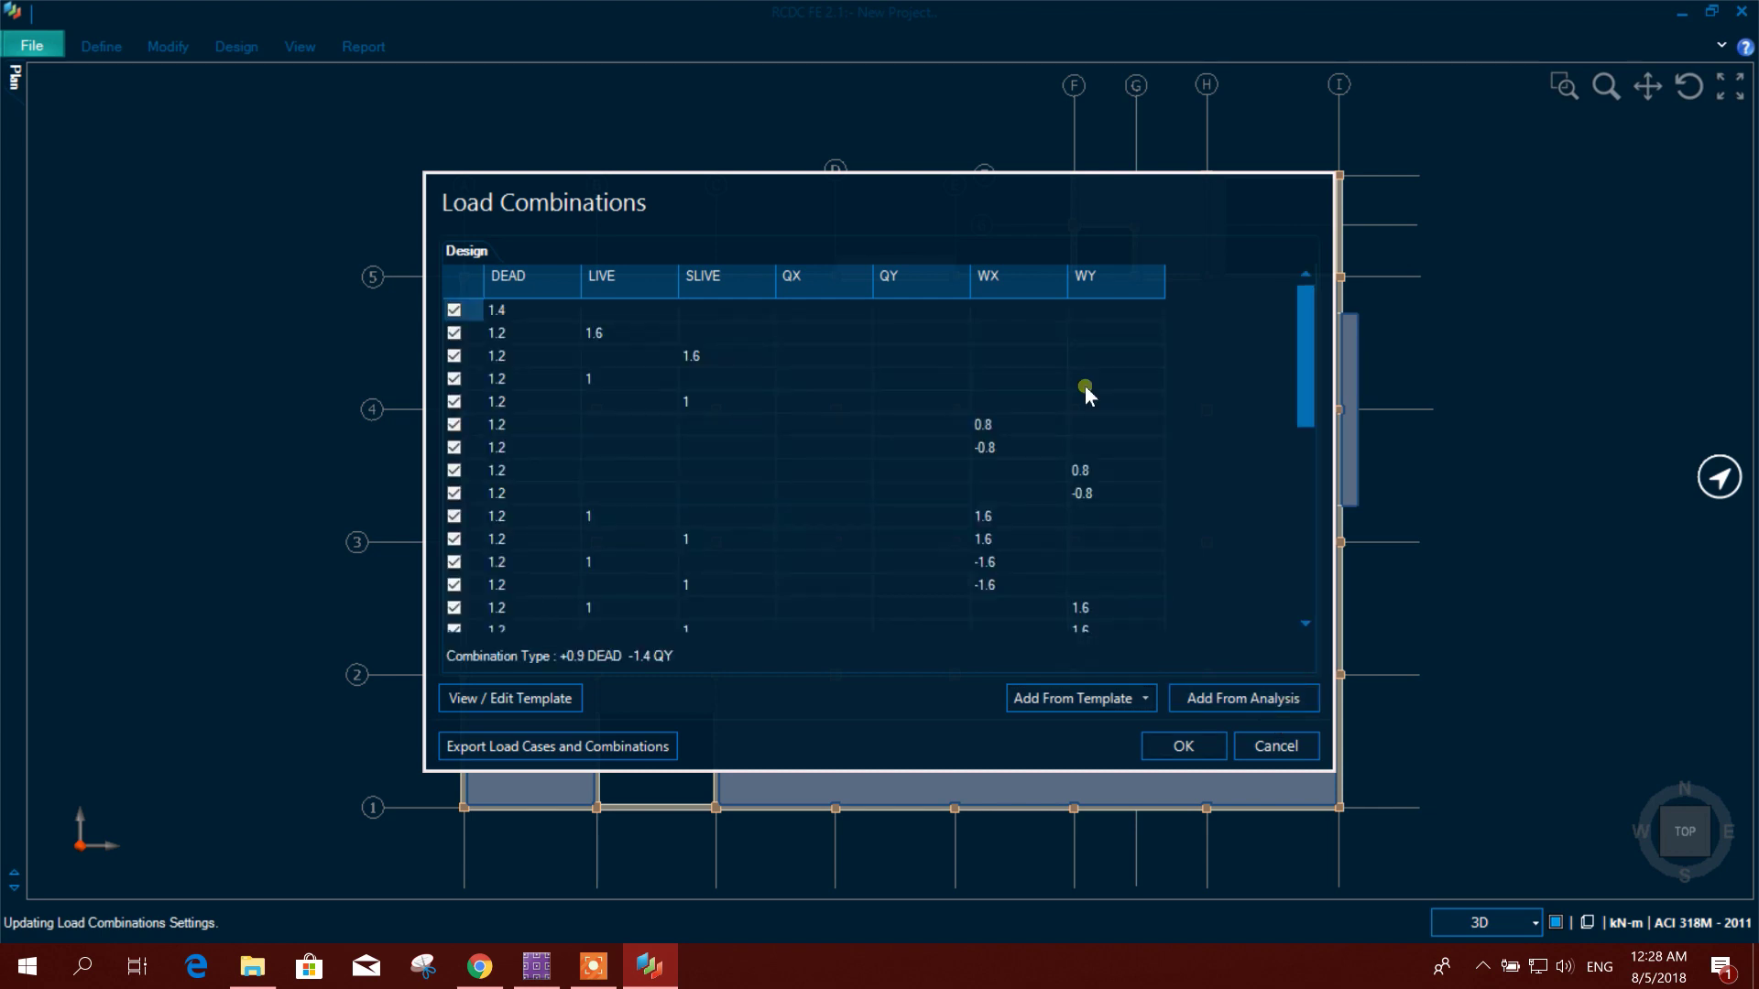
pyautogui.moveTo(1307, 373); pyautogui.dragTo(1288, 569)
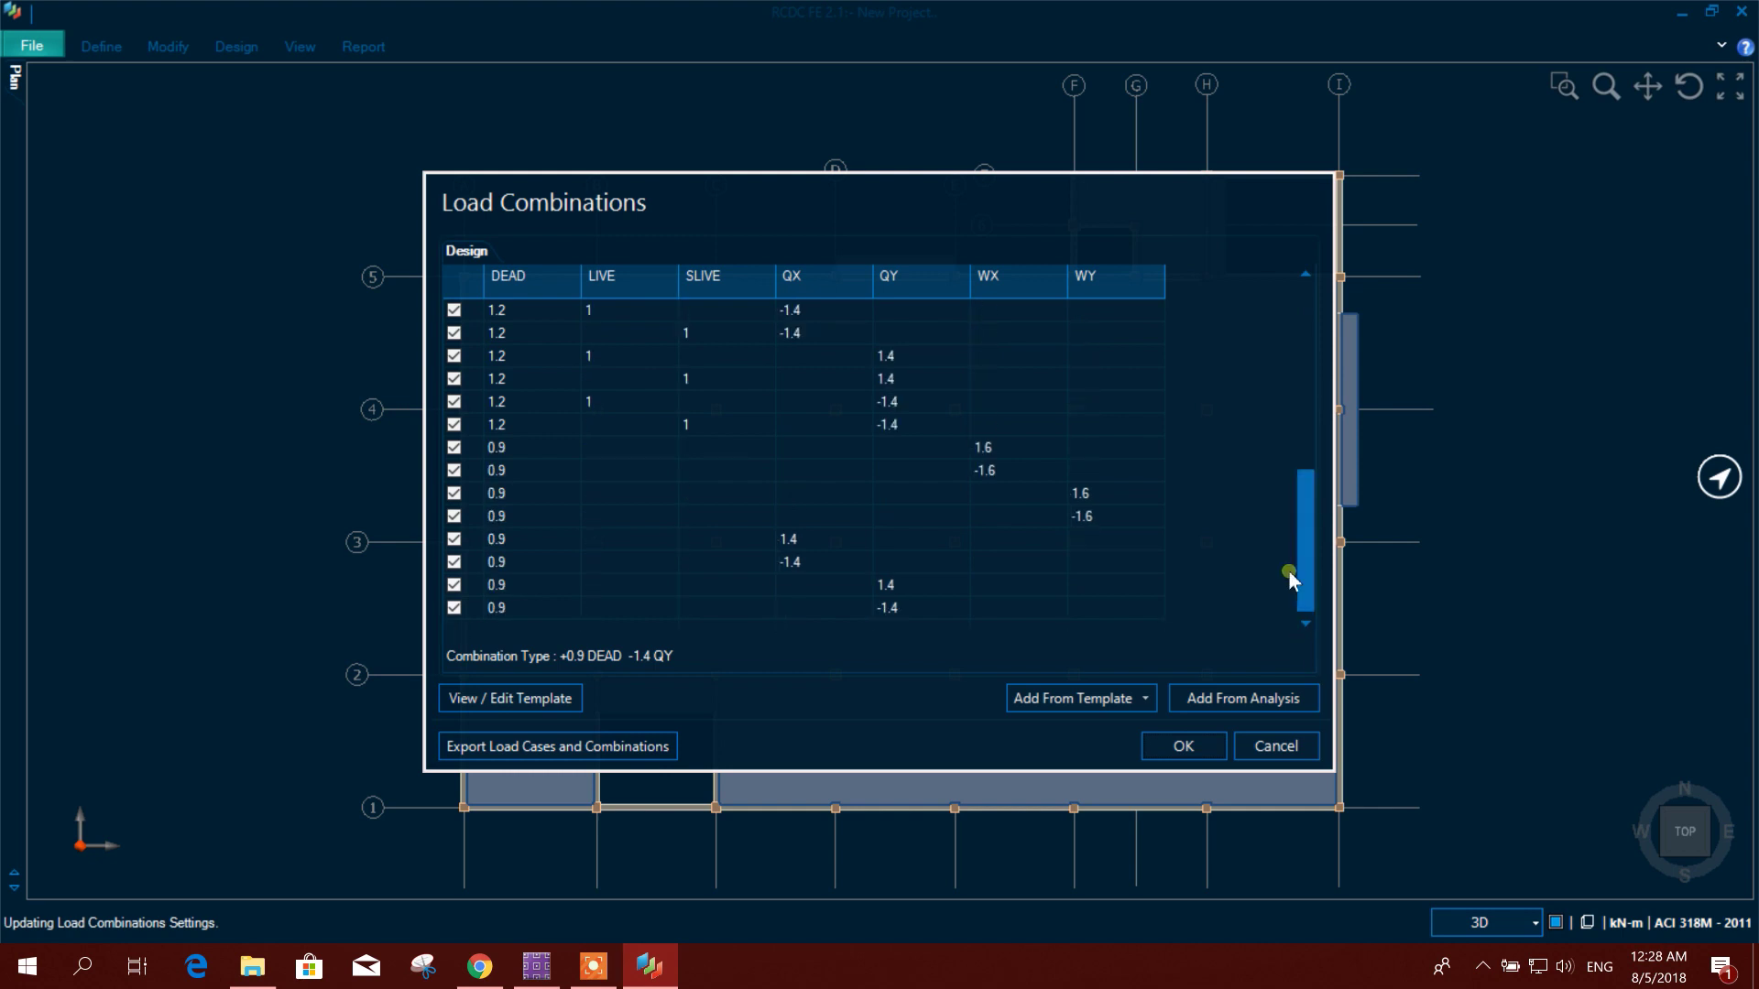
pyautogui.click(1173, 747)
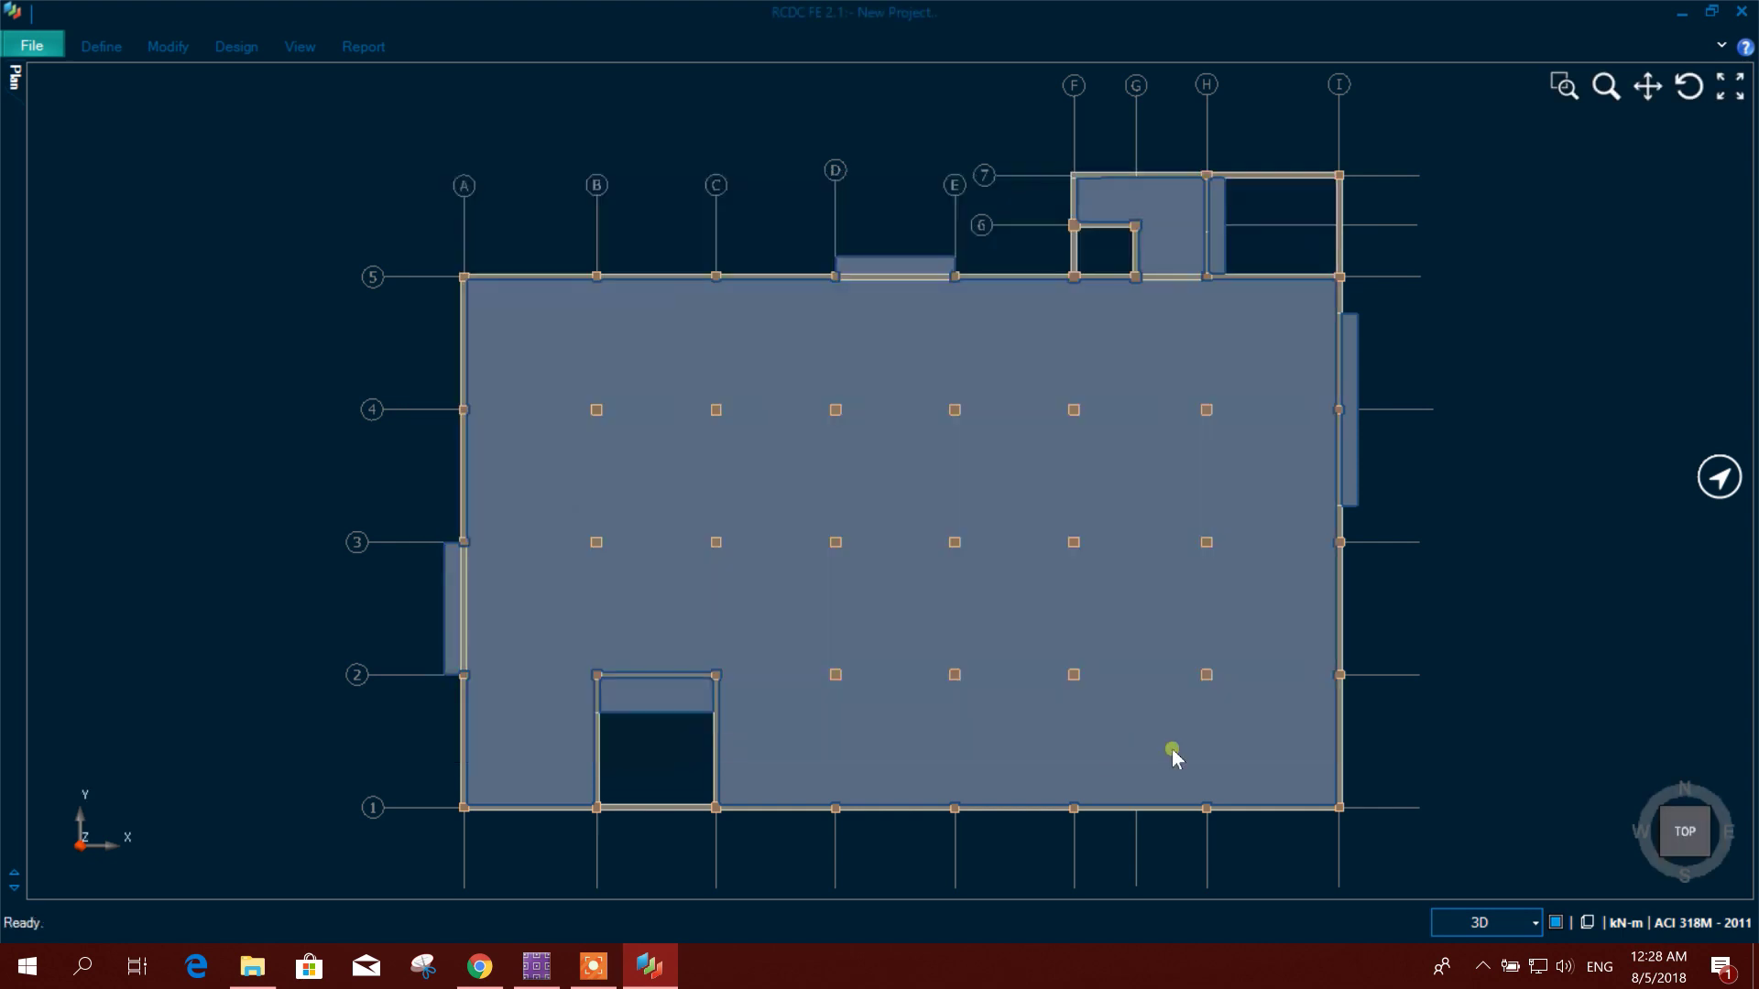
# Cancel Import Settings and open Region Settings under Modify, then launch the slab design.
pyautogui.click(168, 47)
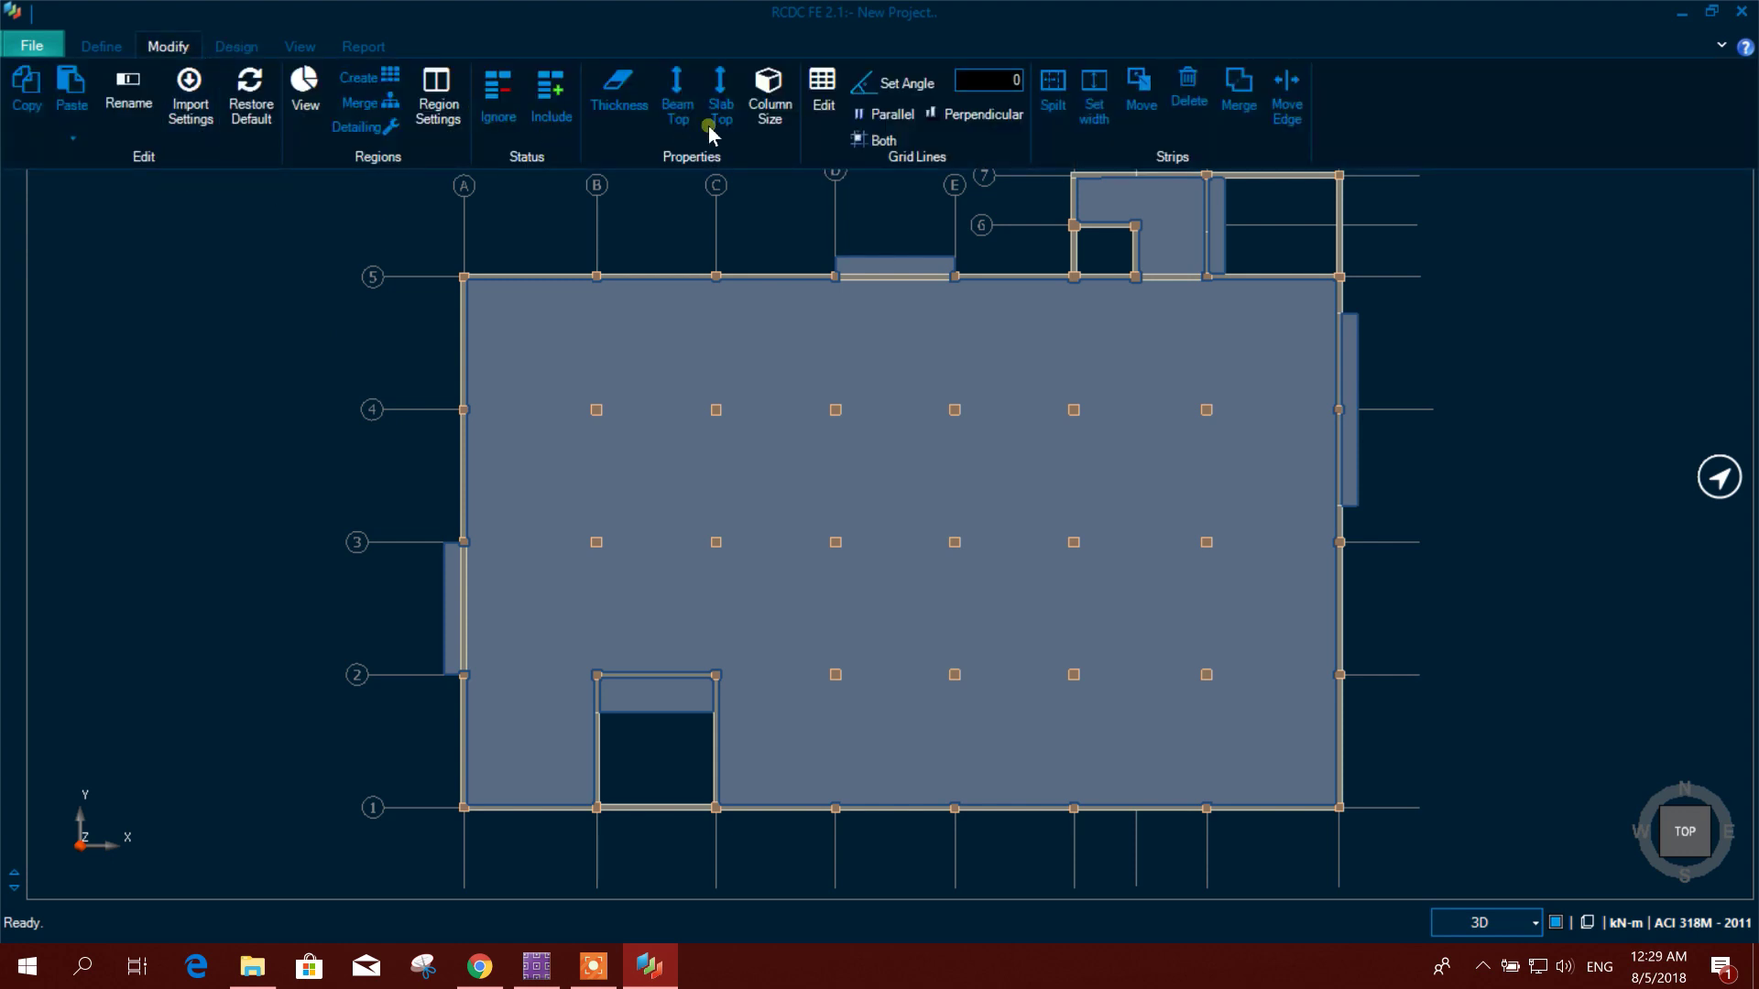
pyautogui.click(190, 104)
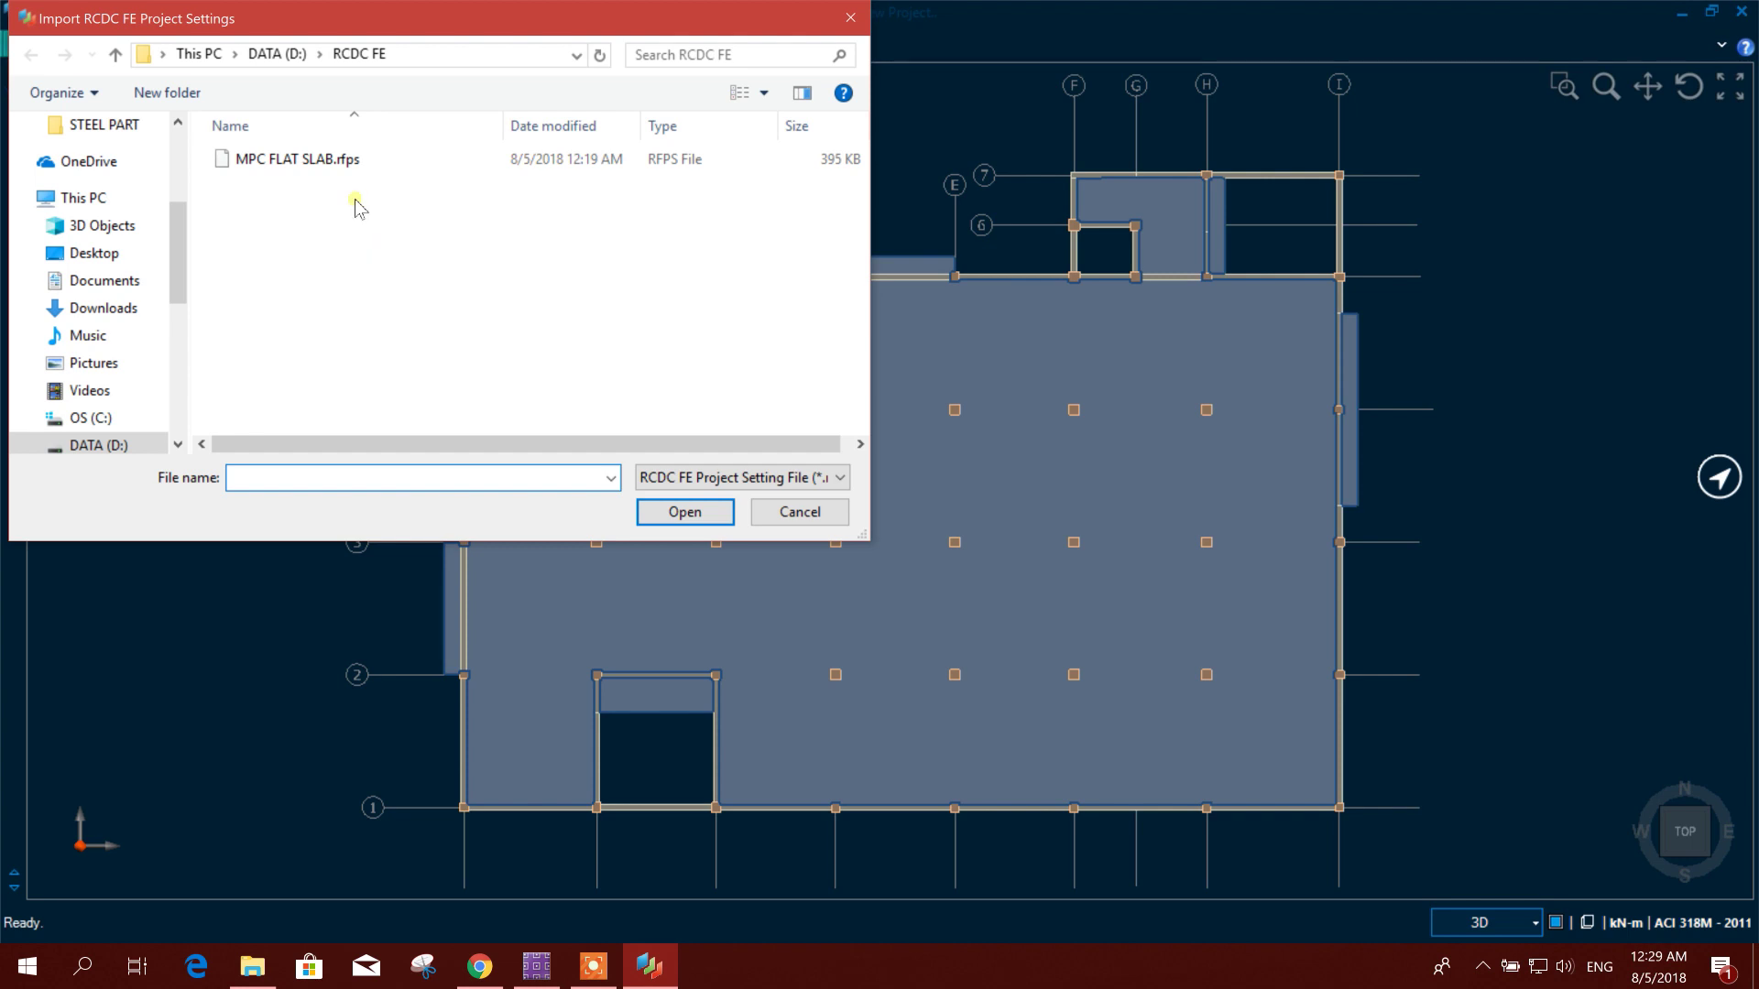
pyautogui.click(797, 512)
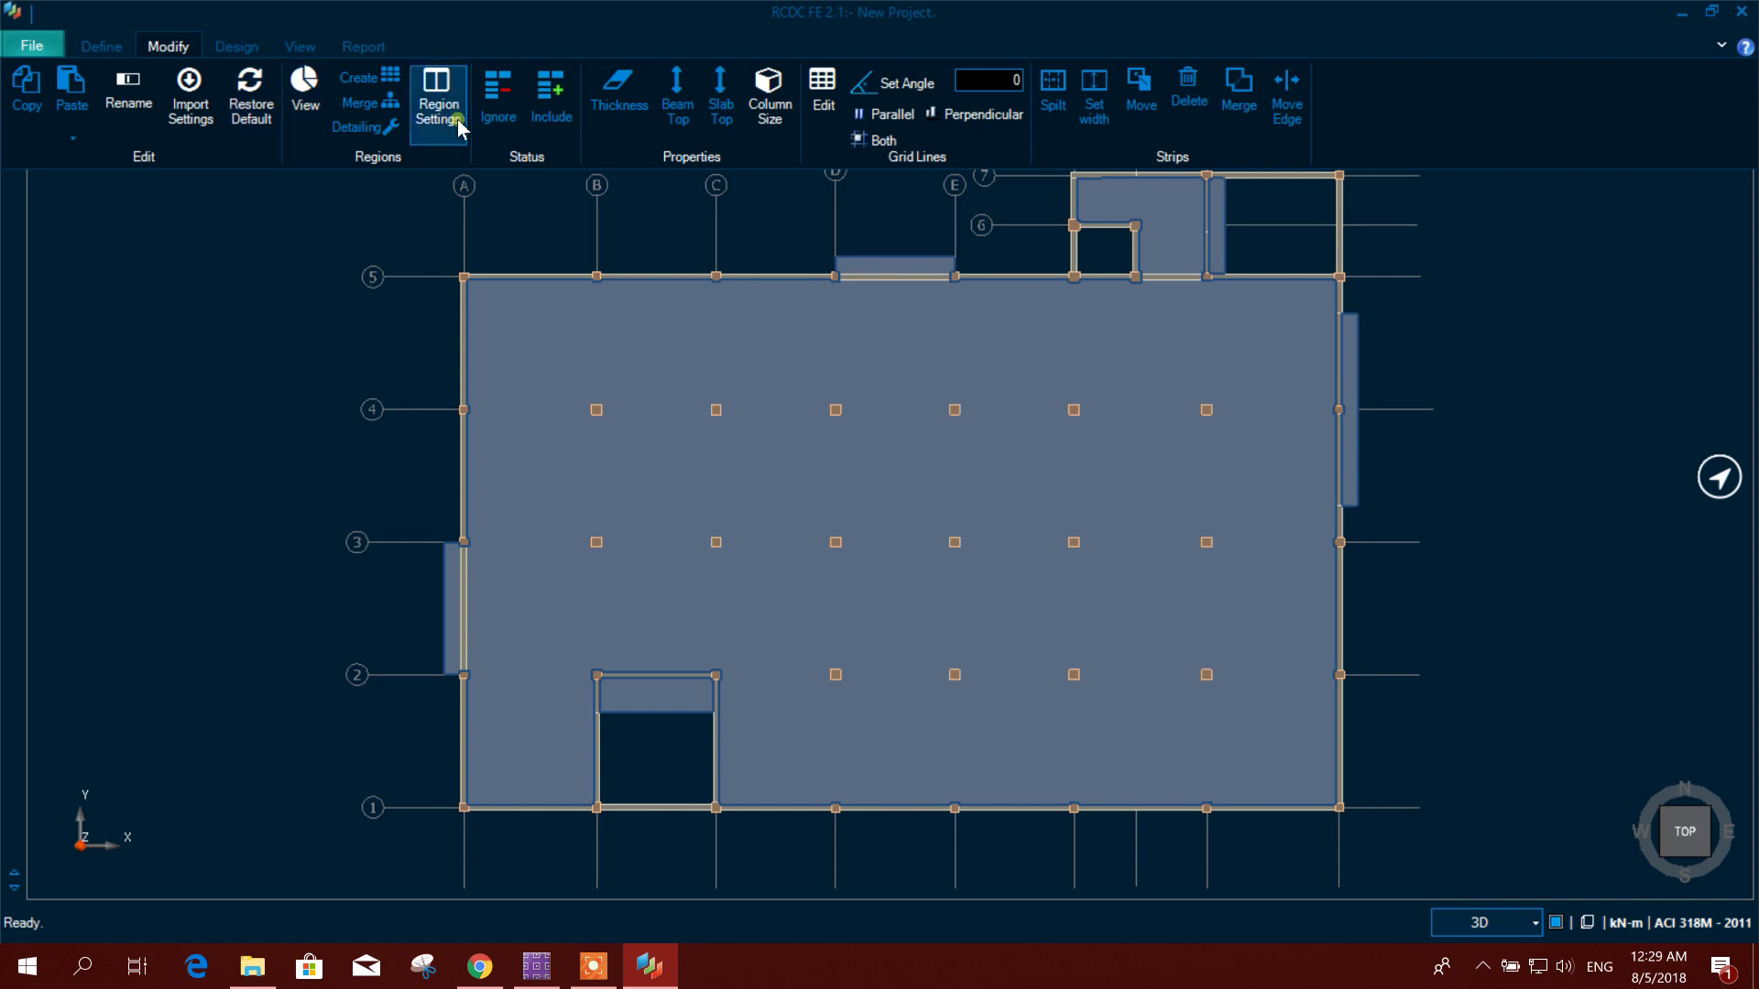
pyautogui.click(440, 110)
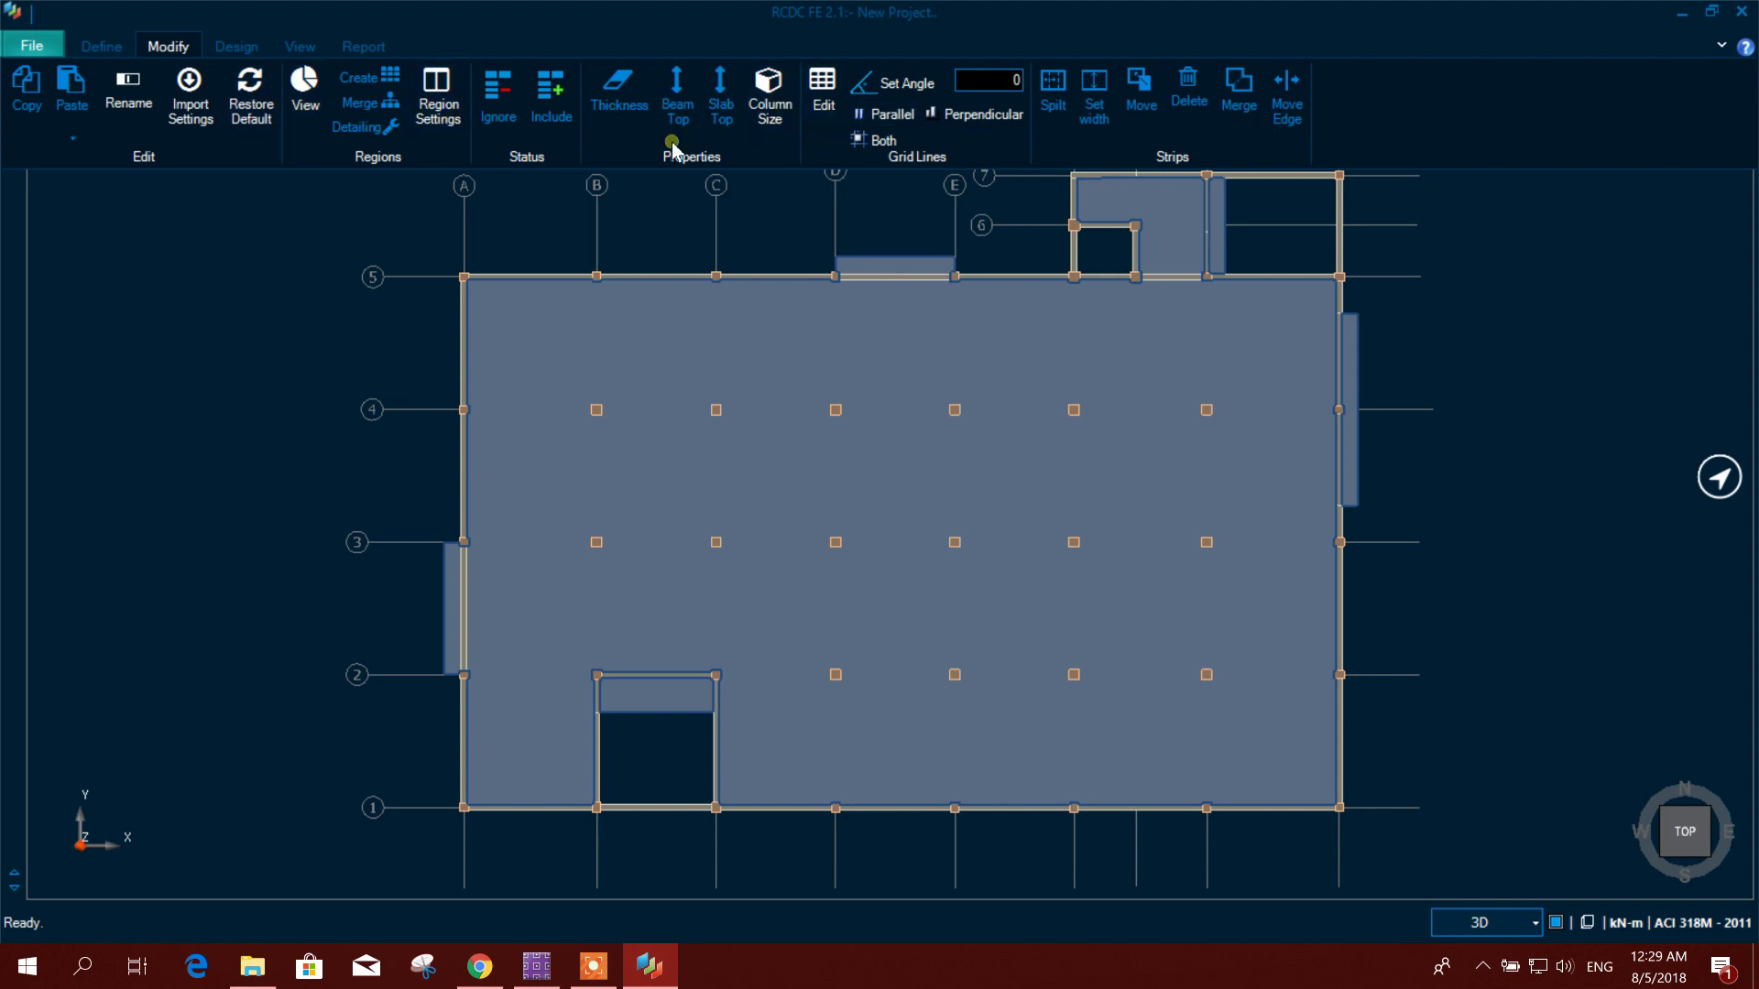
pyautogui.click(240, 48)
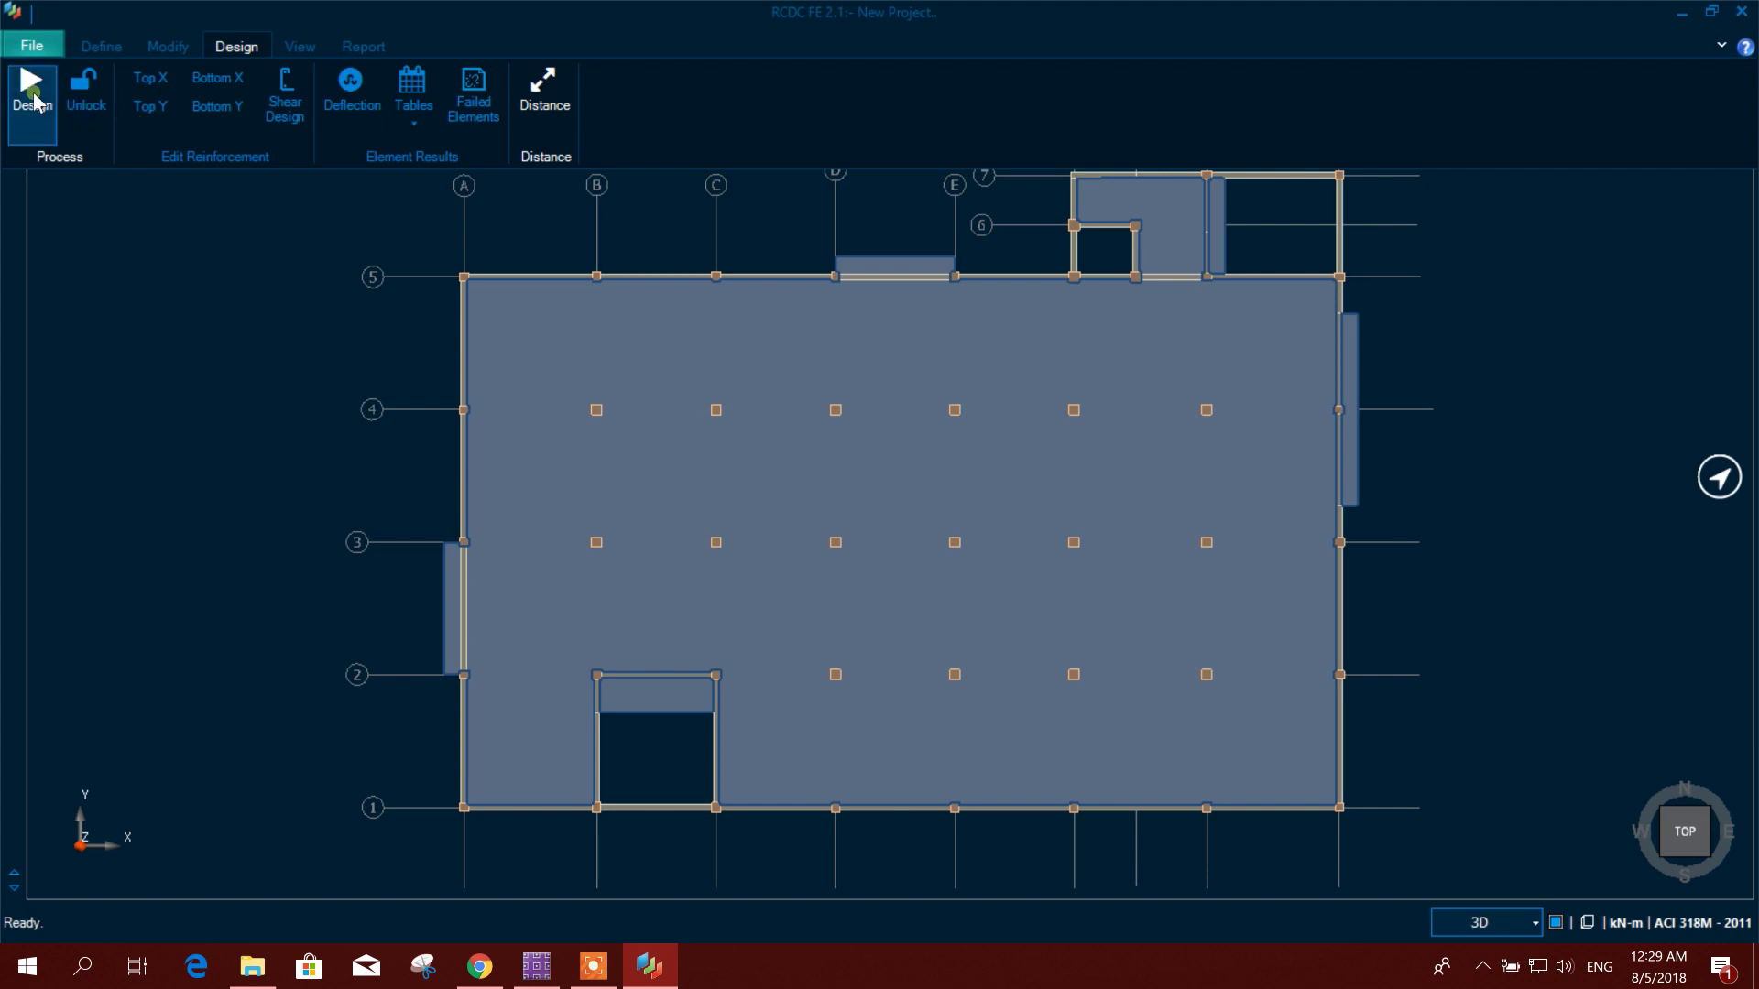
pyautogui.click(33, 99)
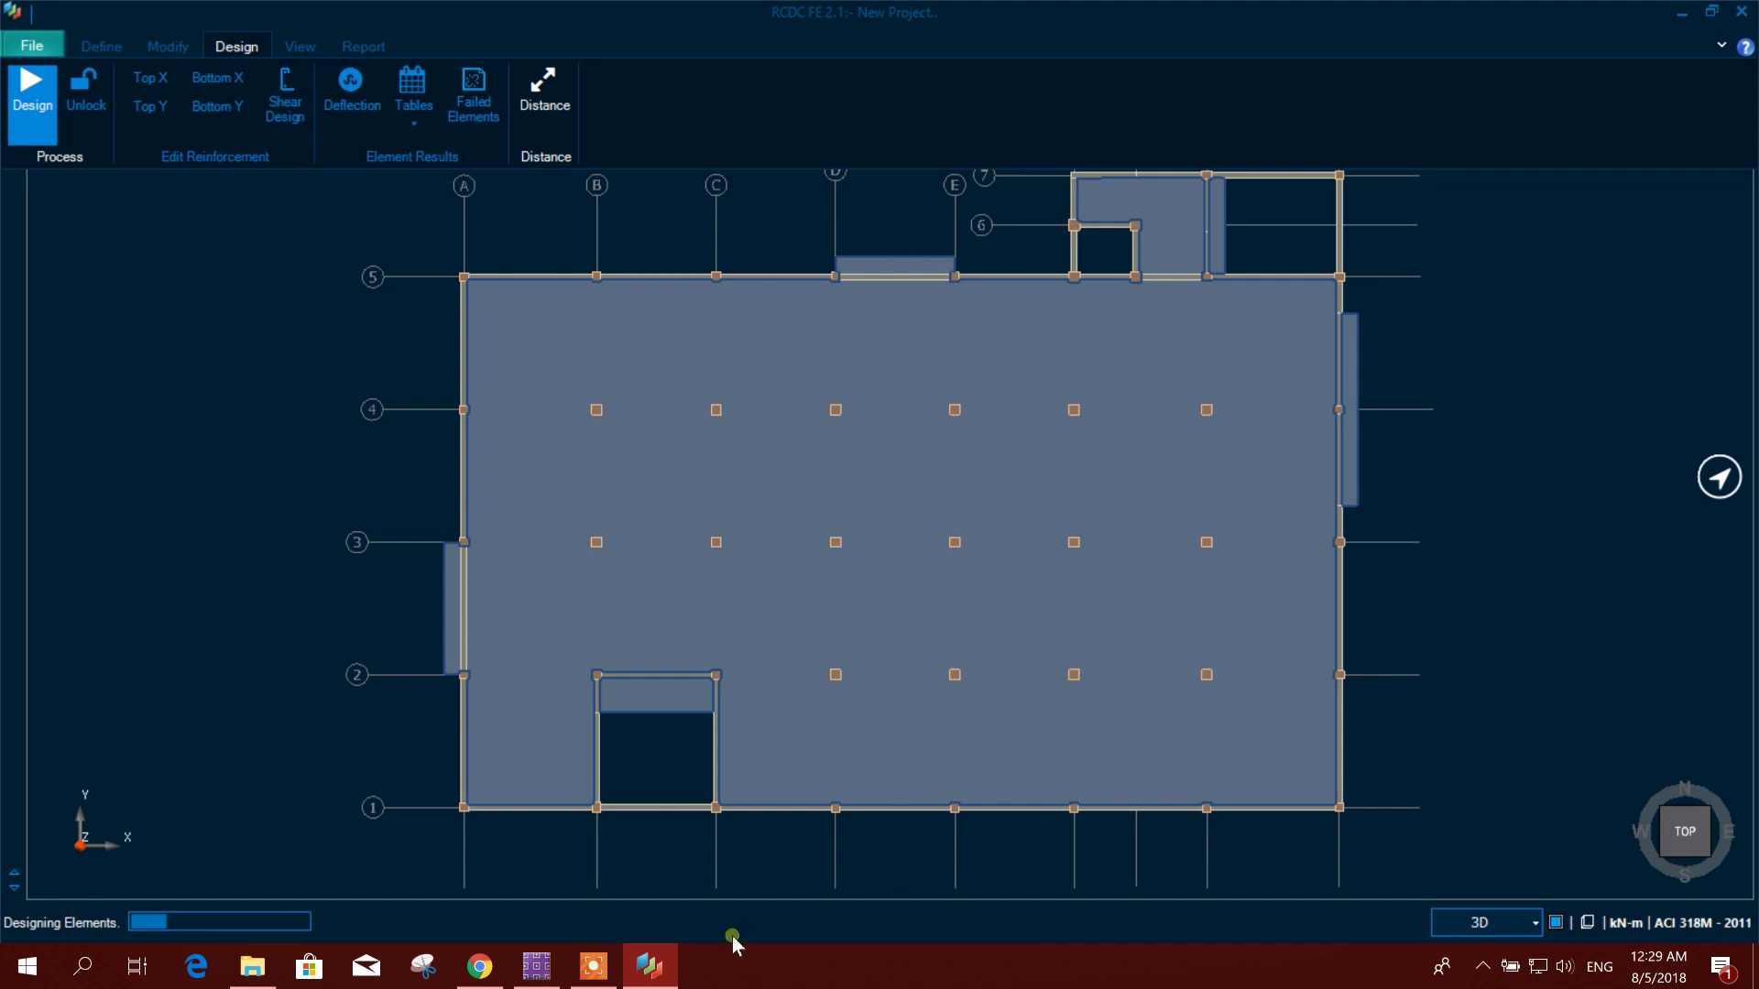
# Highlight the #13@150, #16@150 and #10@150 mesh bar groups from the design legend.
pyautogui.click(594, 966)
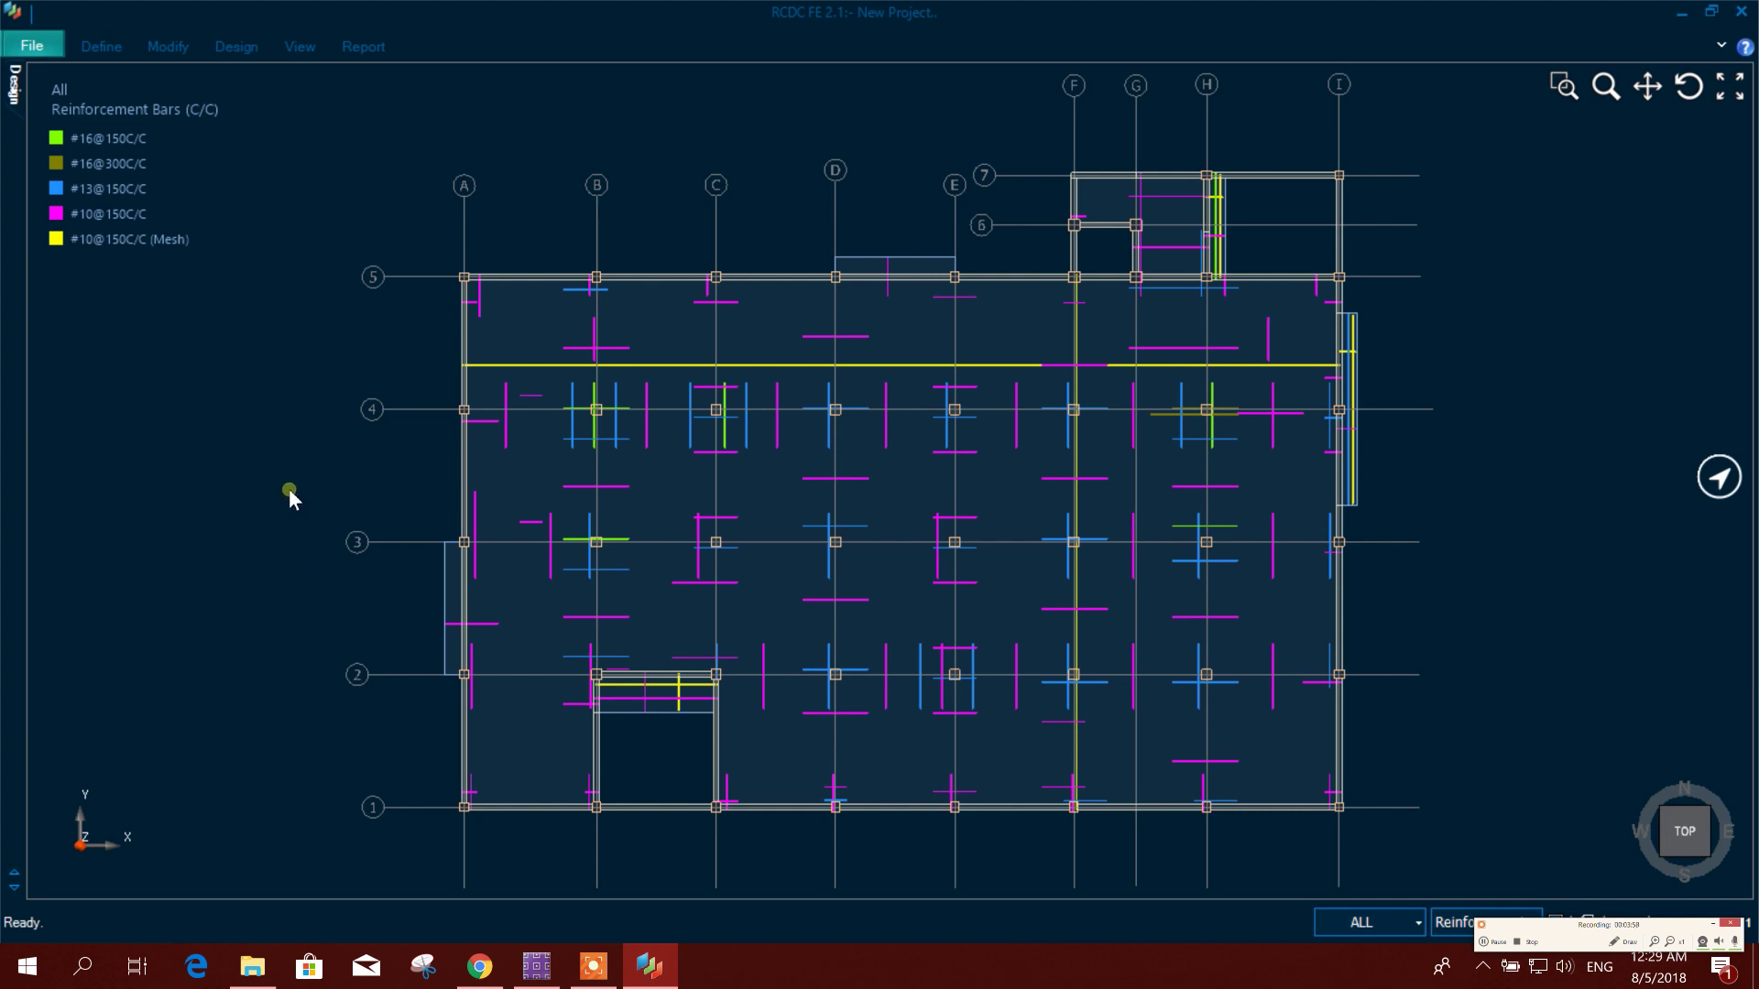
pyautogui.moveTo(281, 458); pyautogui.dragTo(280, 449, button='middle')
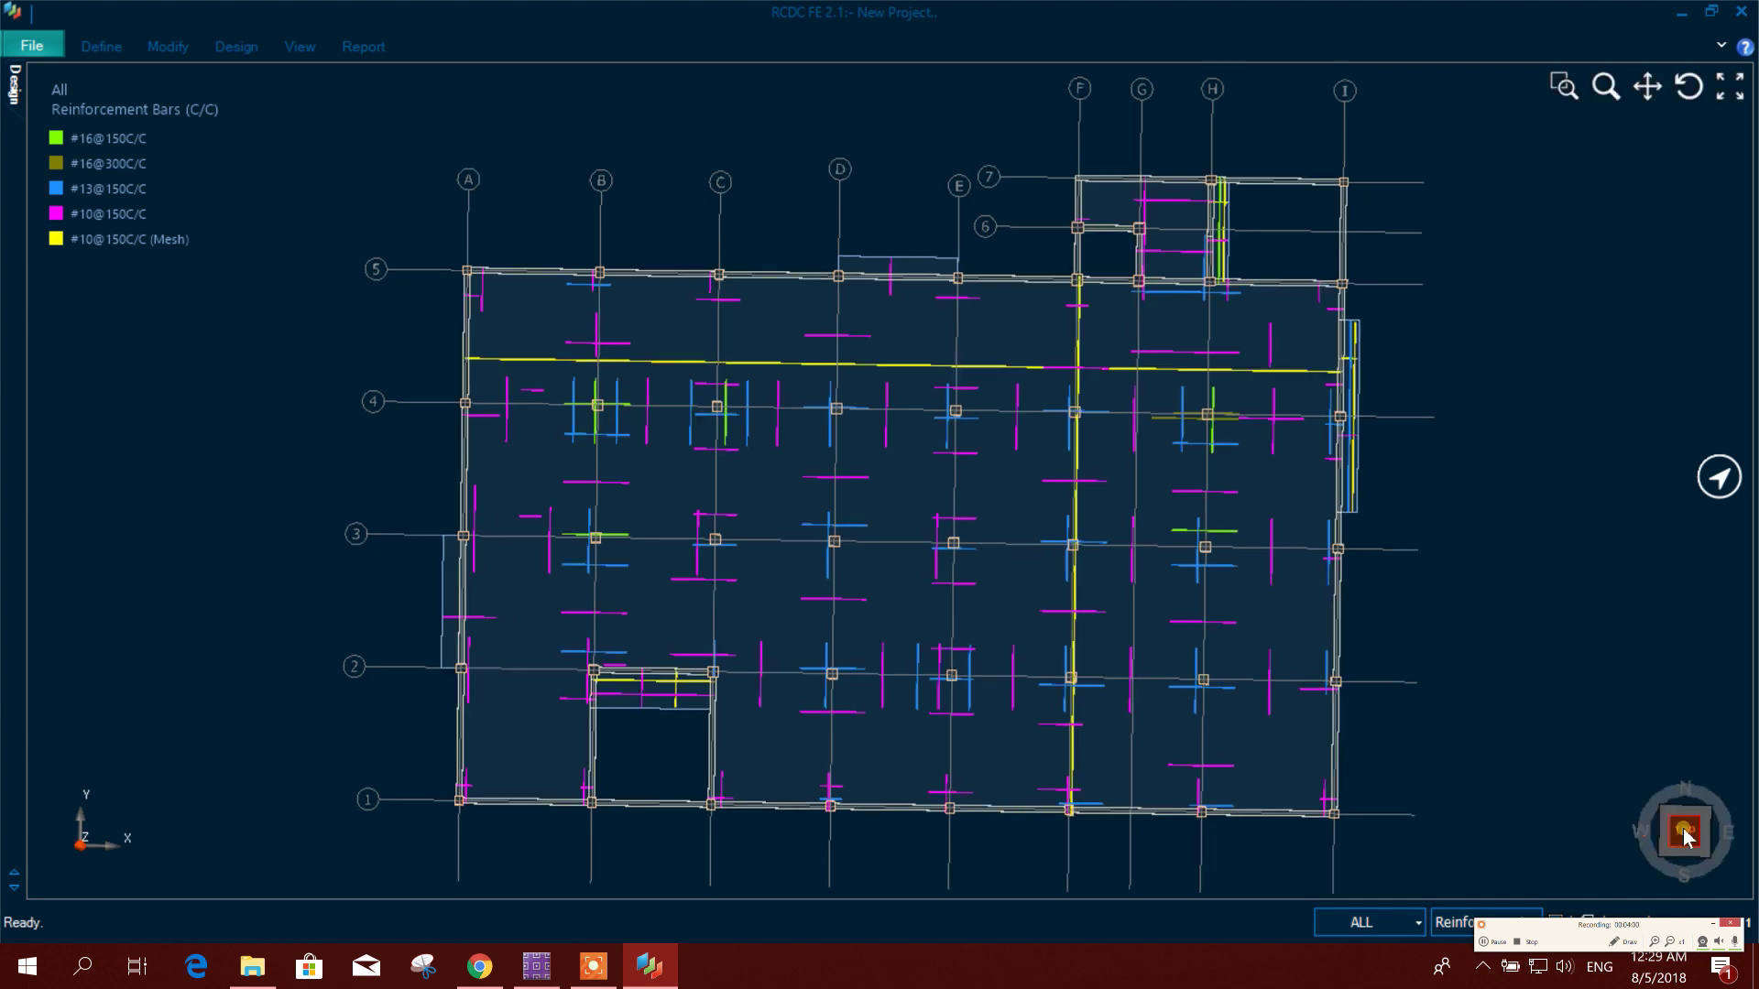
pyautogui.click(99, 189)
pyautogui.click(103, 139)
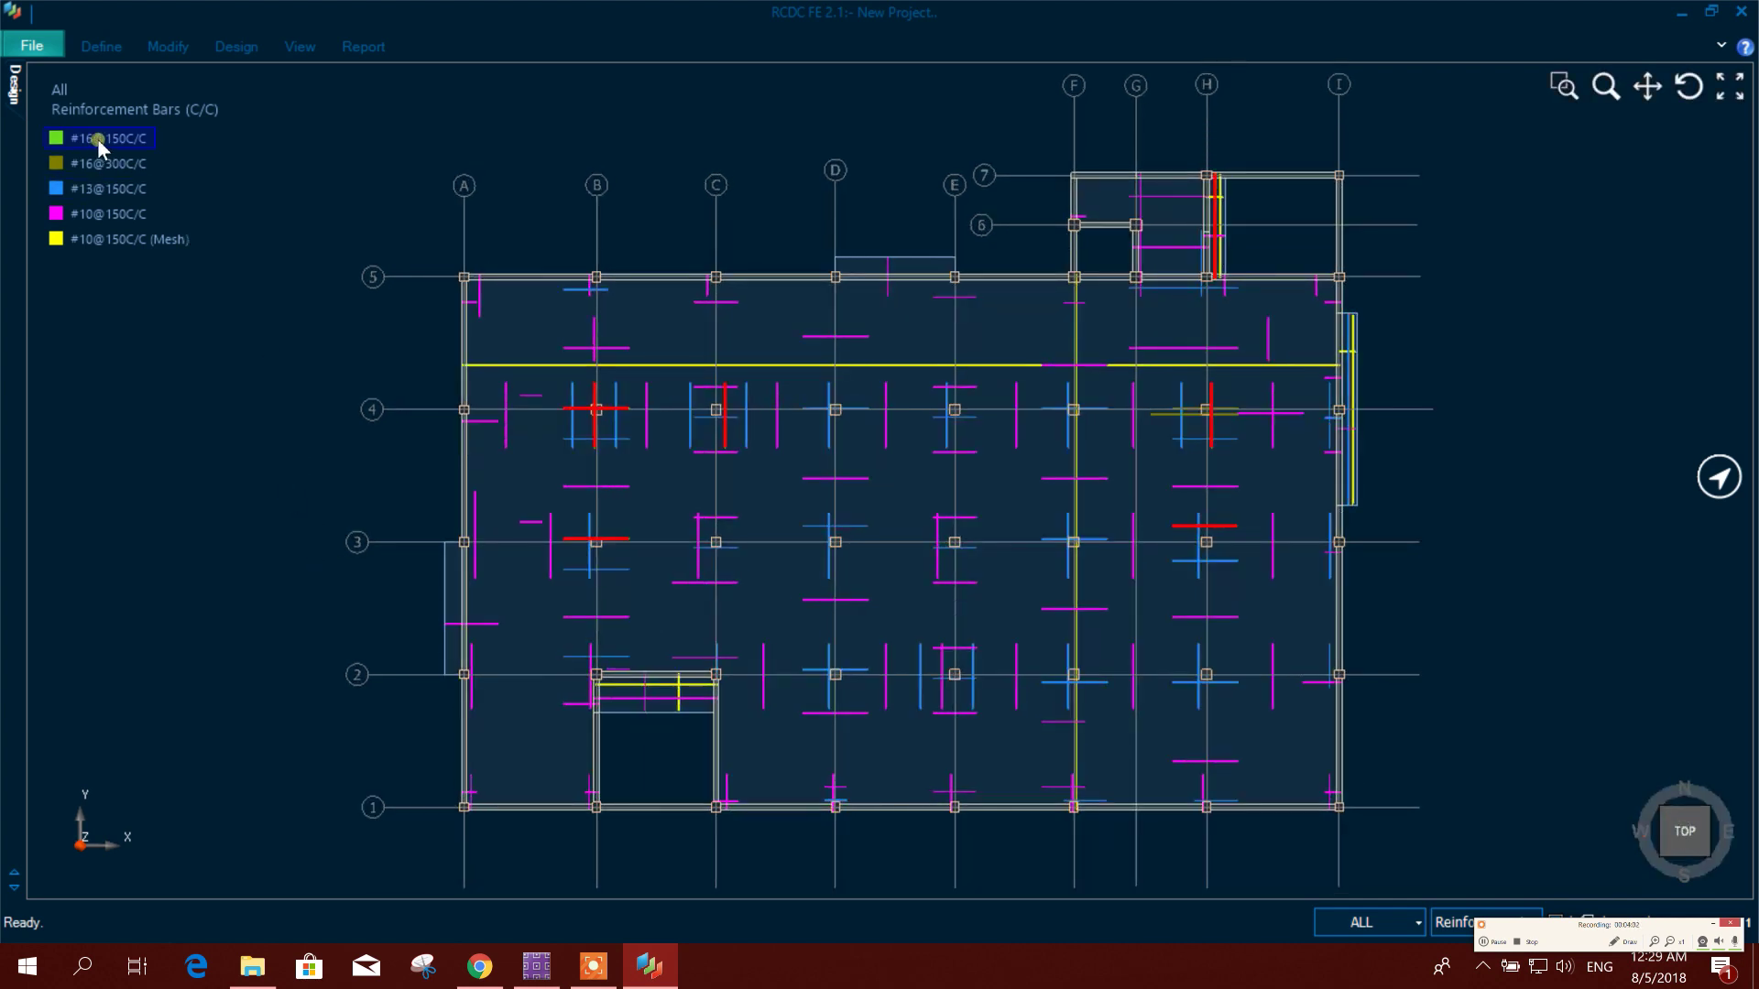
pyautogui.click(101, 189)
pyautogui.click(108, 139)
pyautogui.click(144, 240)
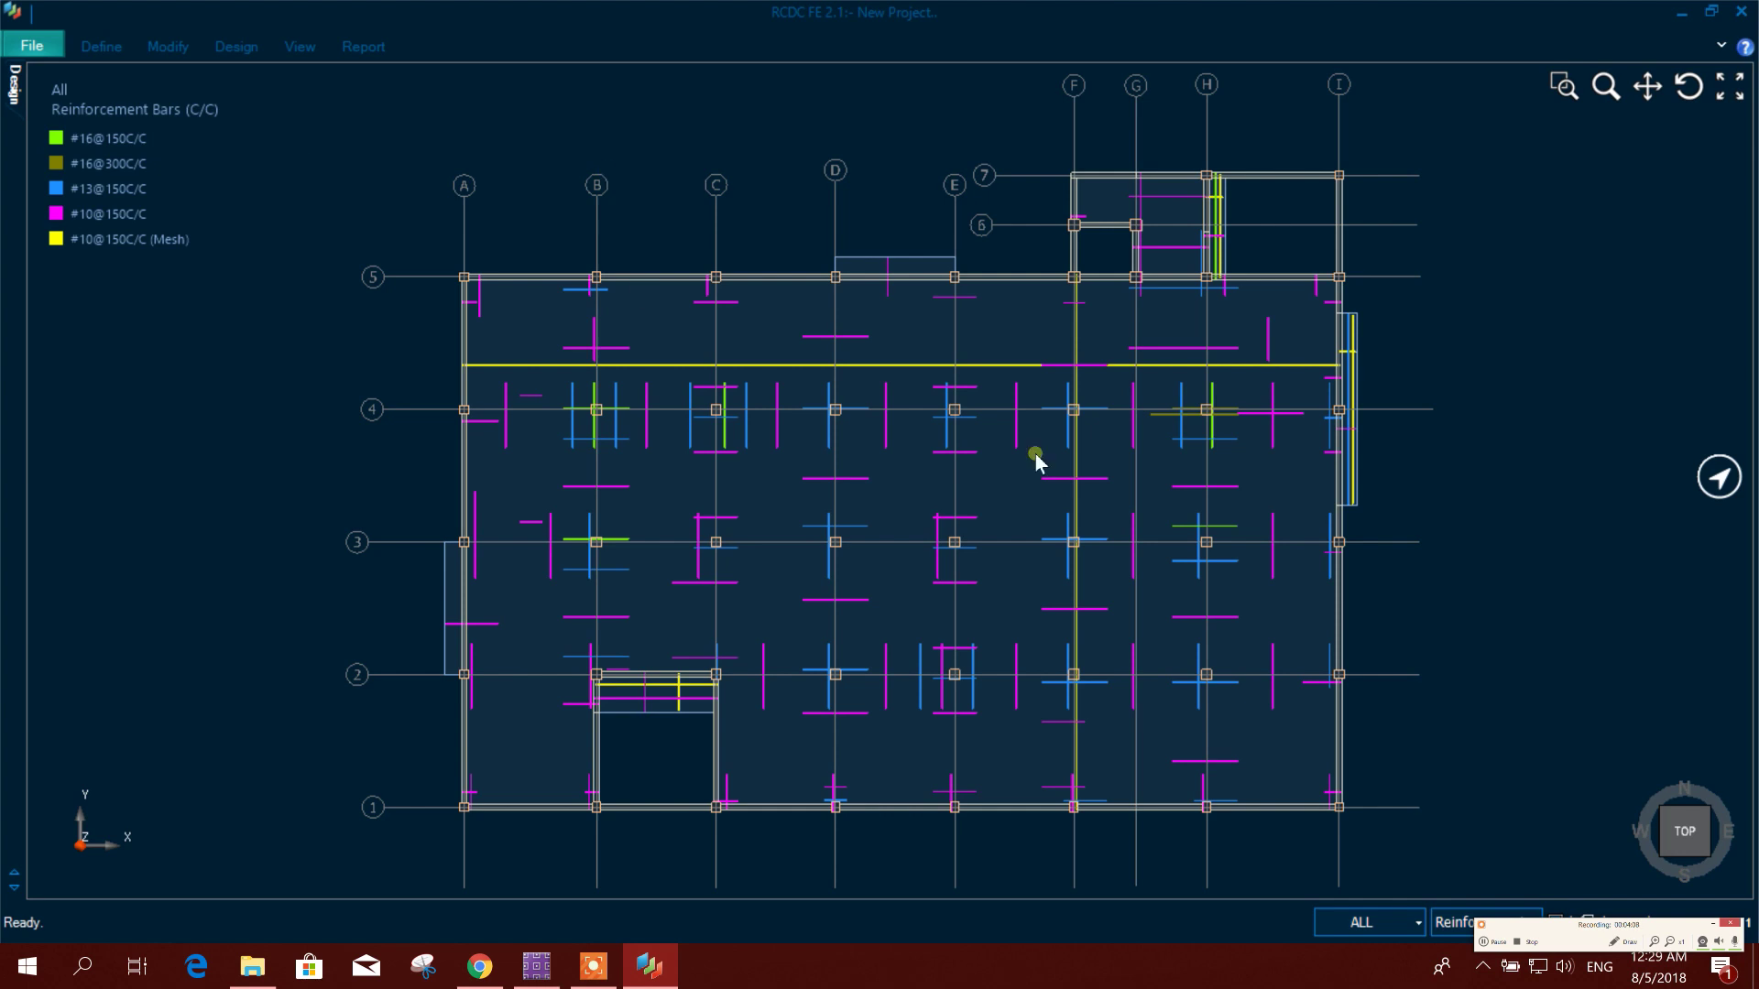
pyautogui.click(1710, 490)
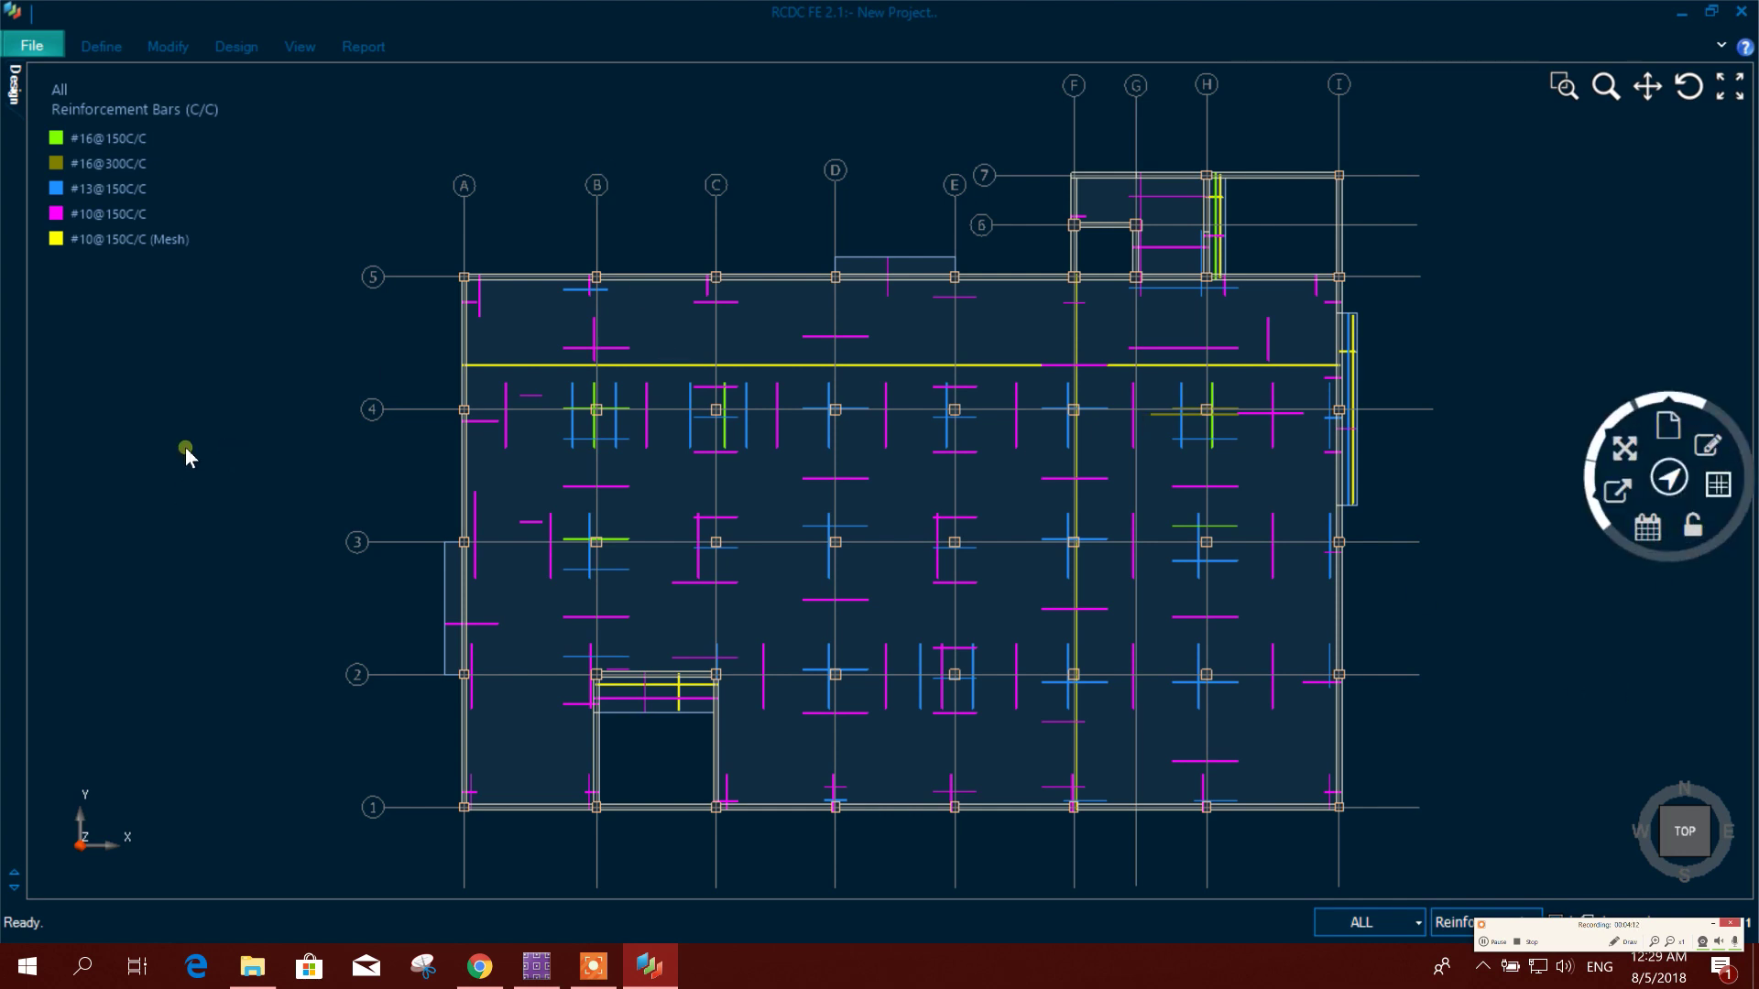
pyautogui.click(1411, 921)
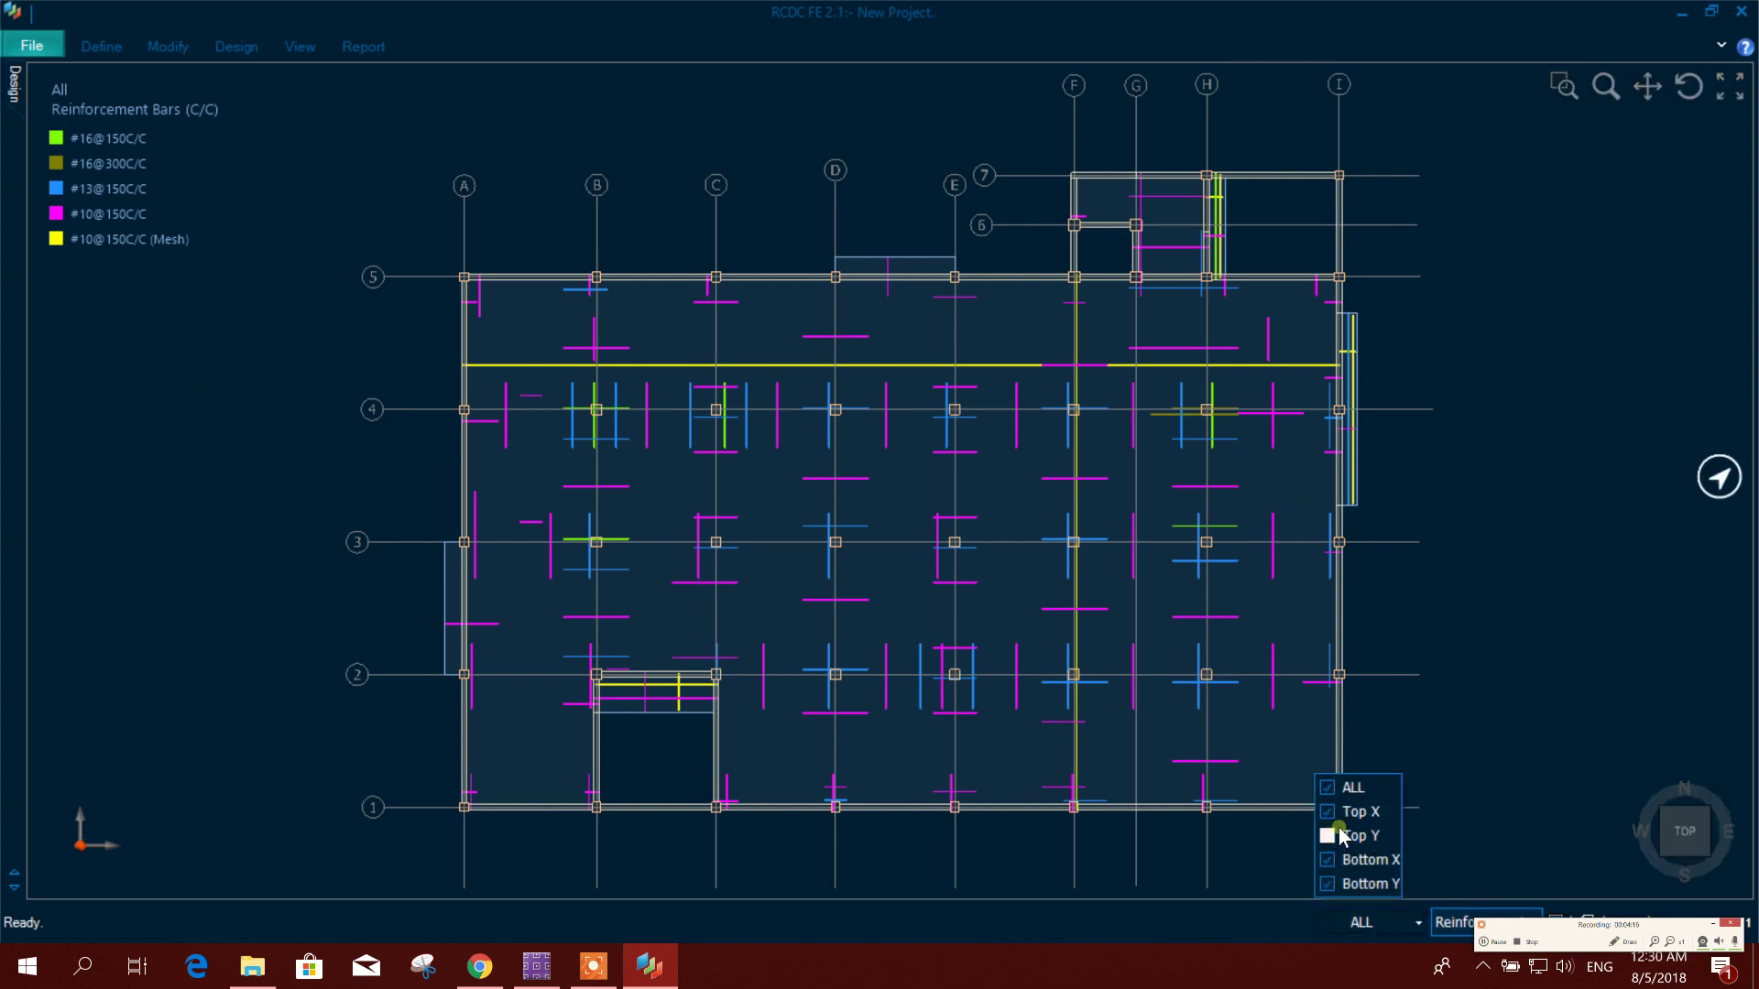
pyautogui.click(1334, 882)
pyautogui.click(1329, 790)
pyautogui.click(1329, 789)
pyautogui.click(1329, 812)
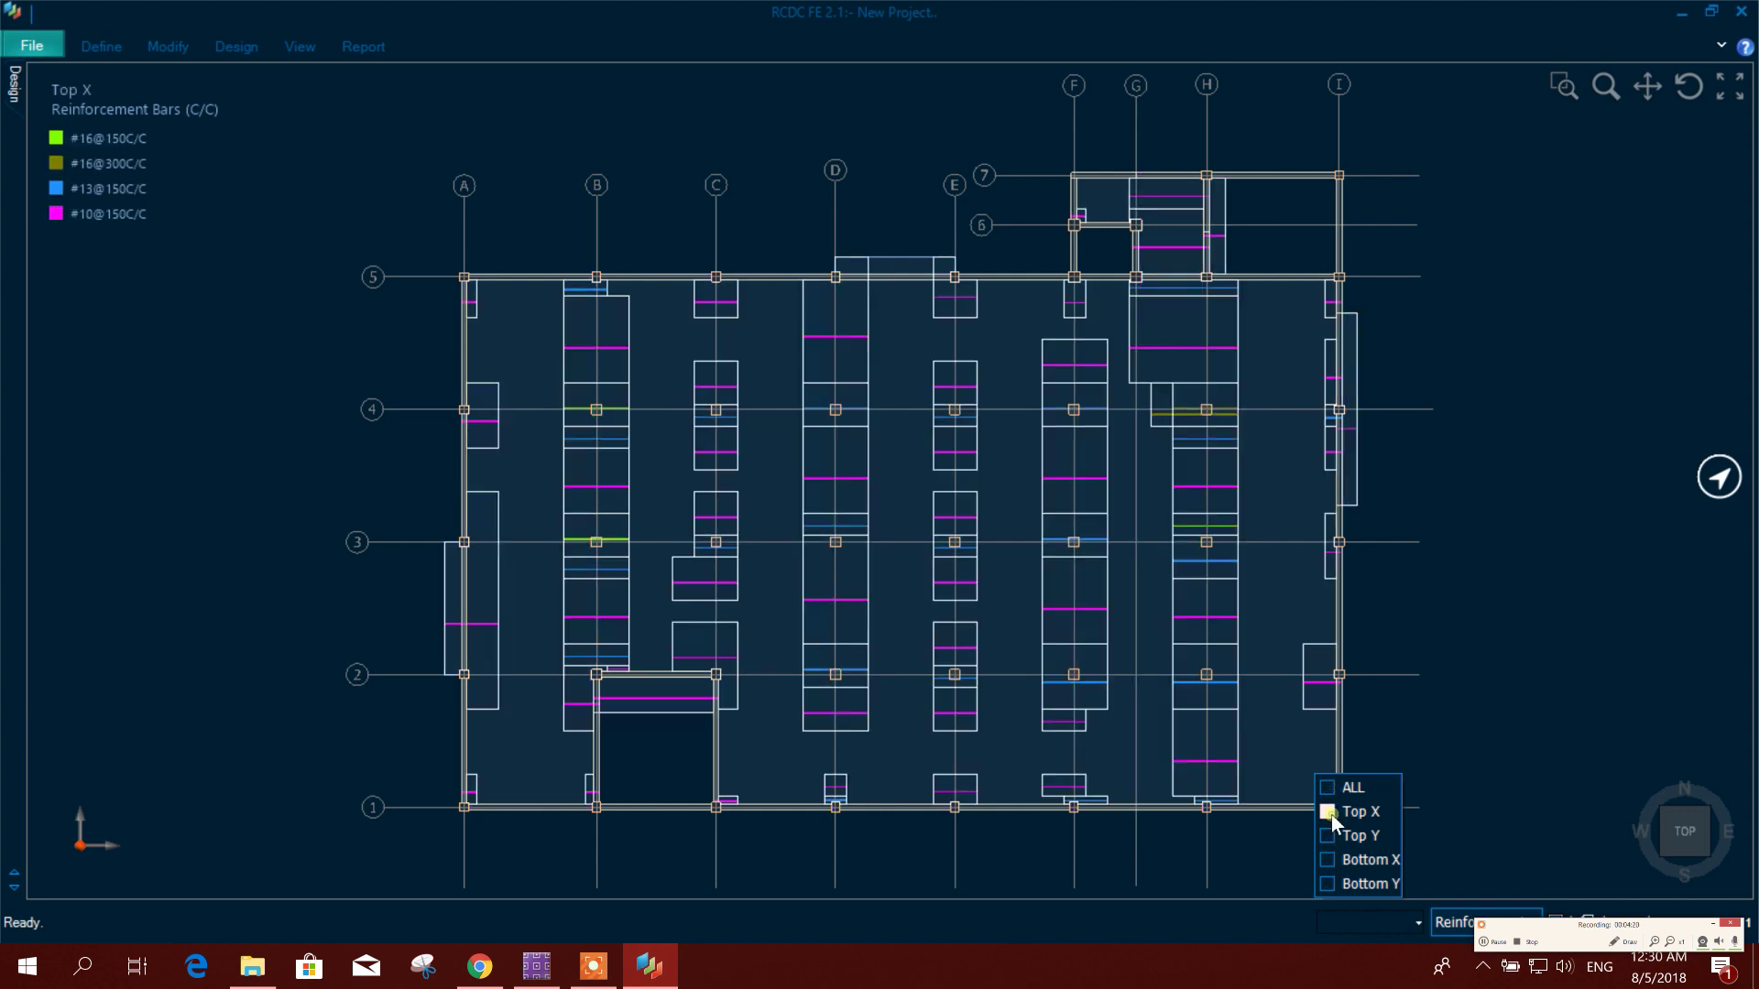
pyautogui.click(1353, 872)
pyautogui.click(1328, 836)
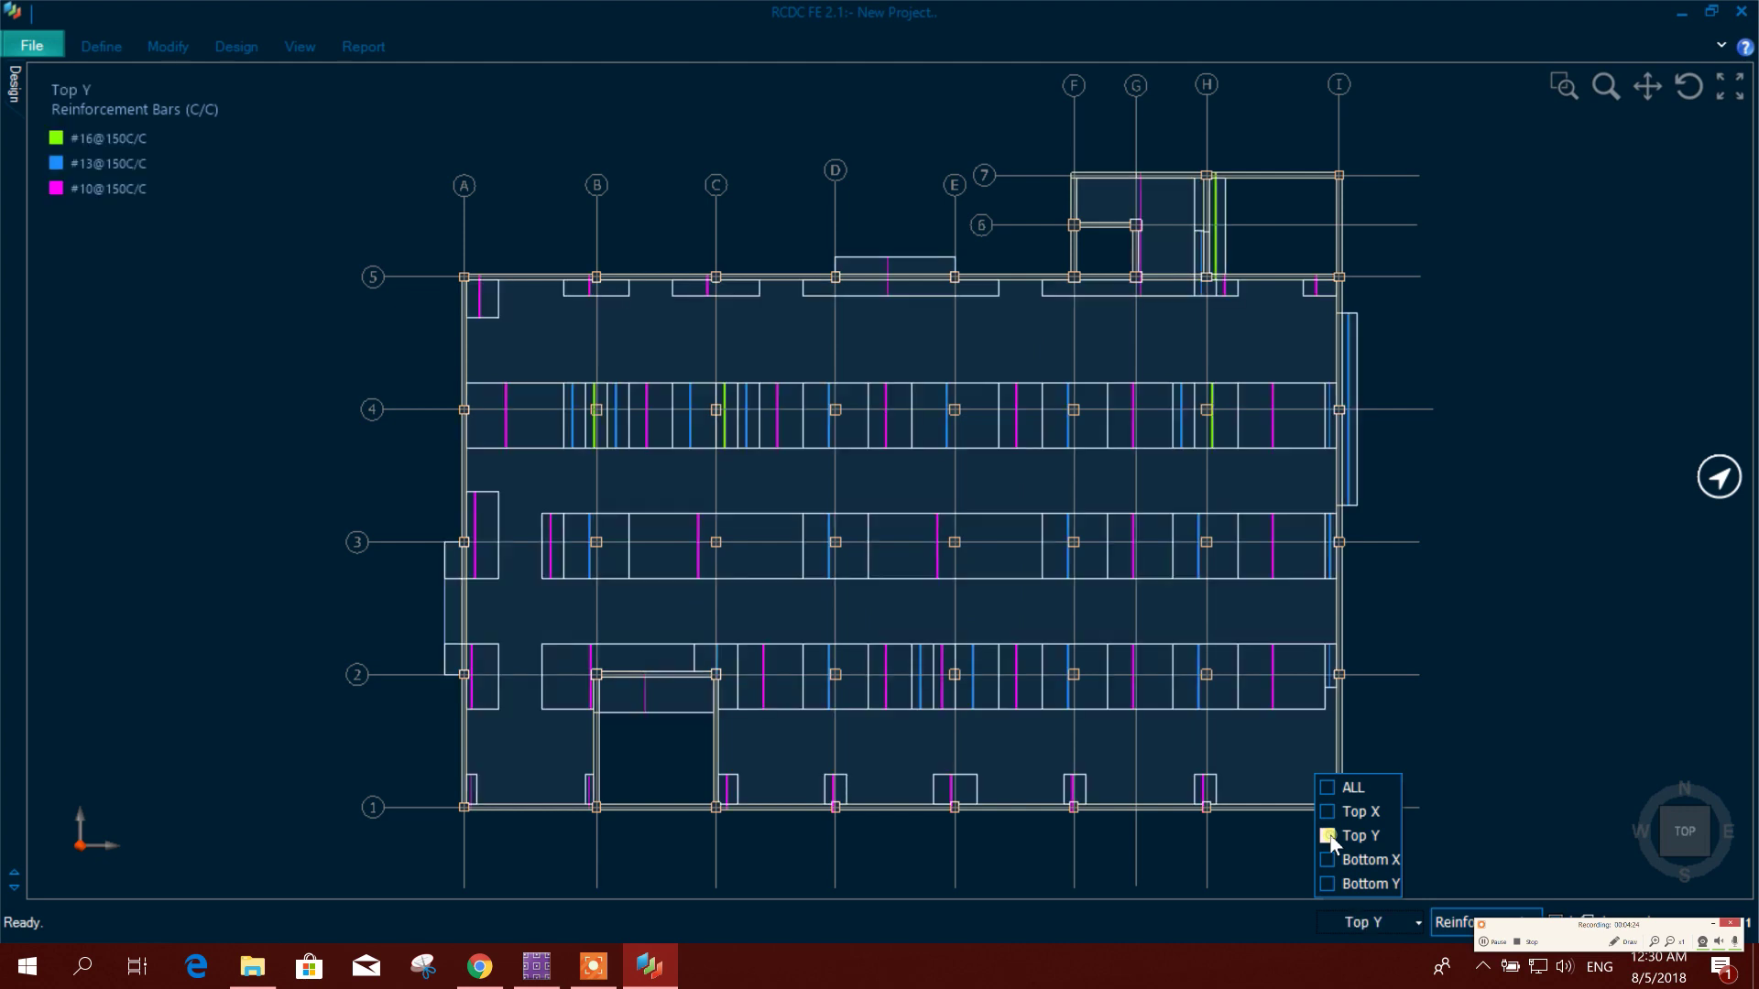
pyautogui.click(1328, 860)
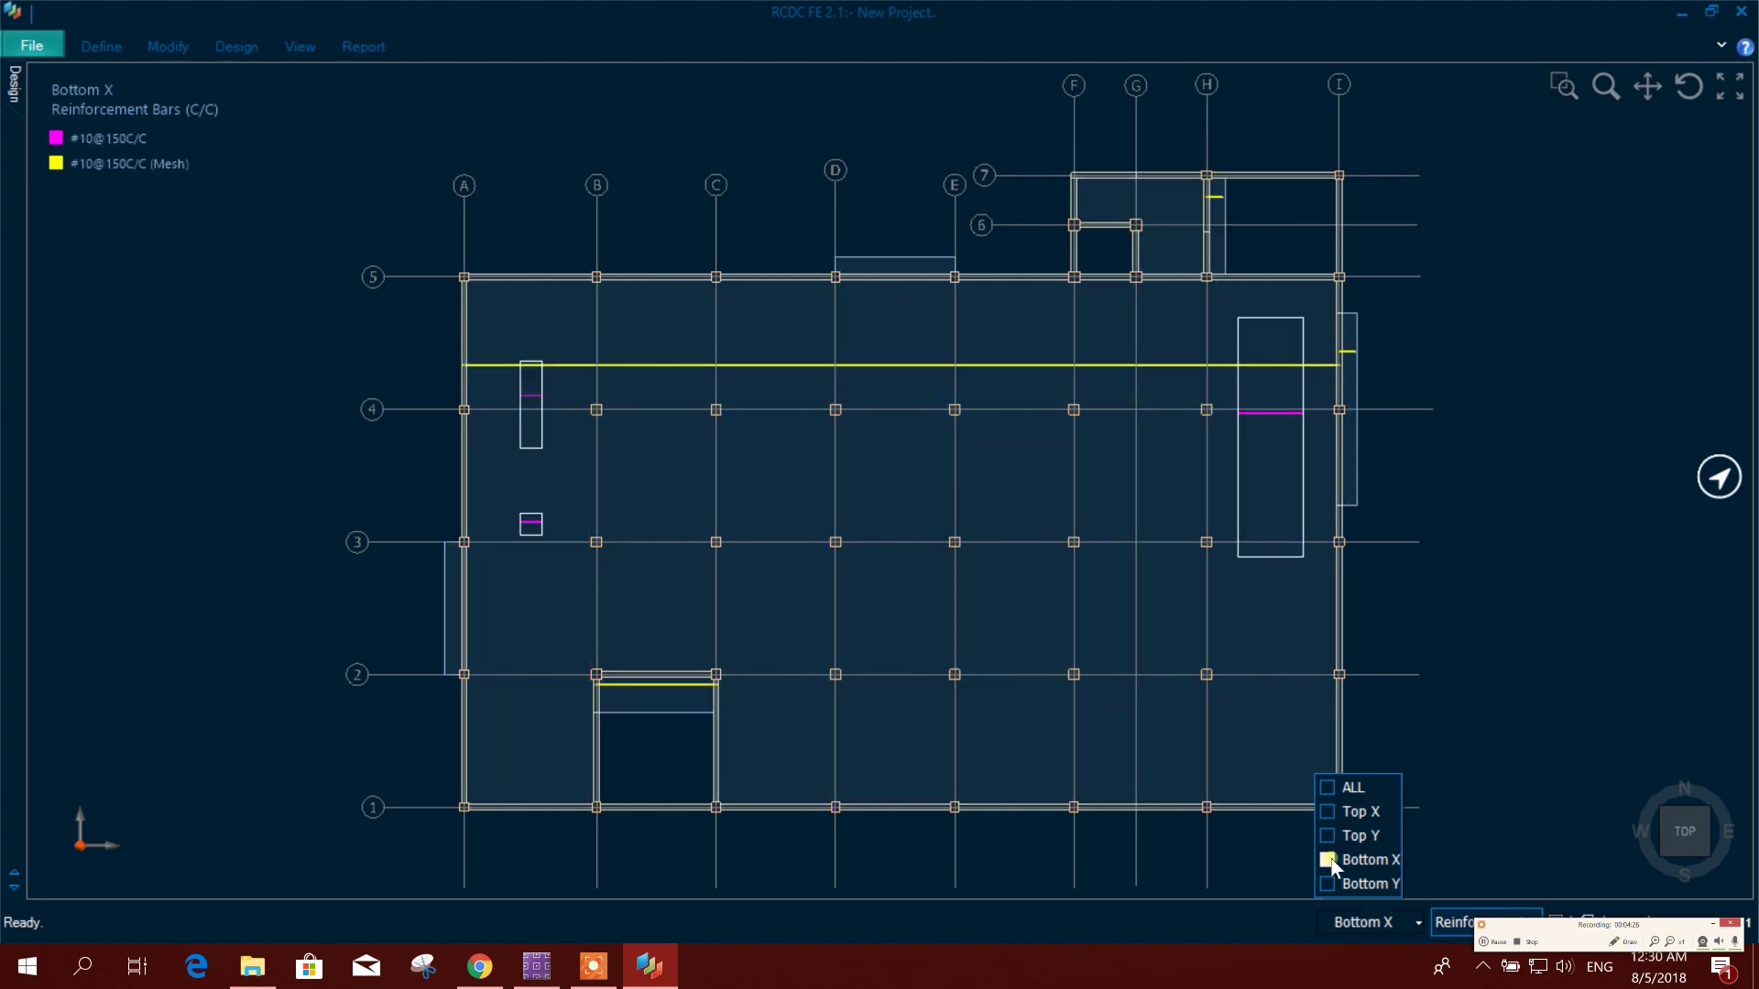
pyautogui.click(1328, 884)
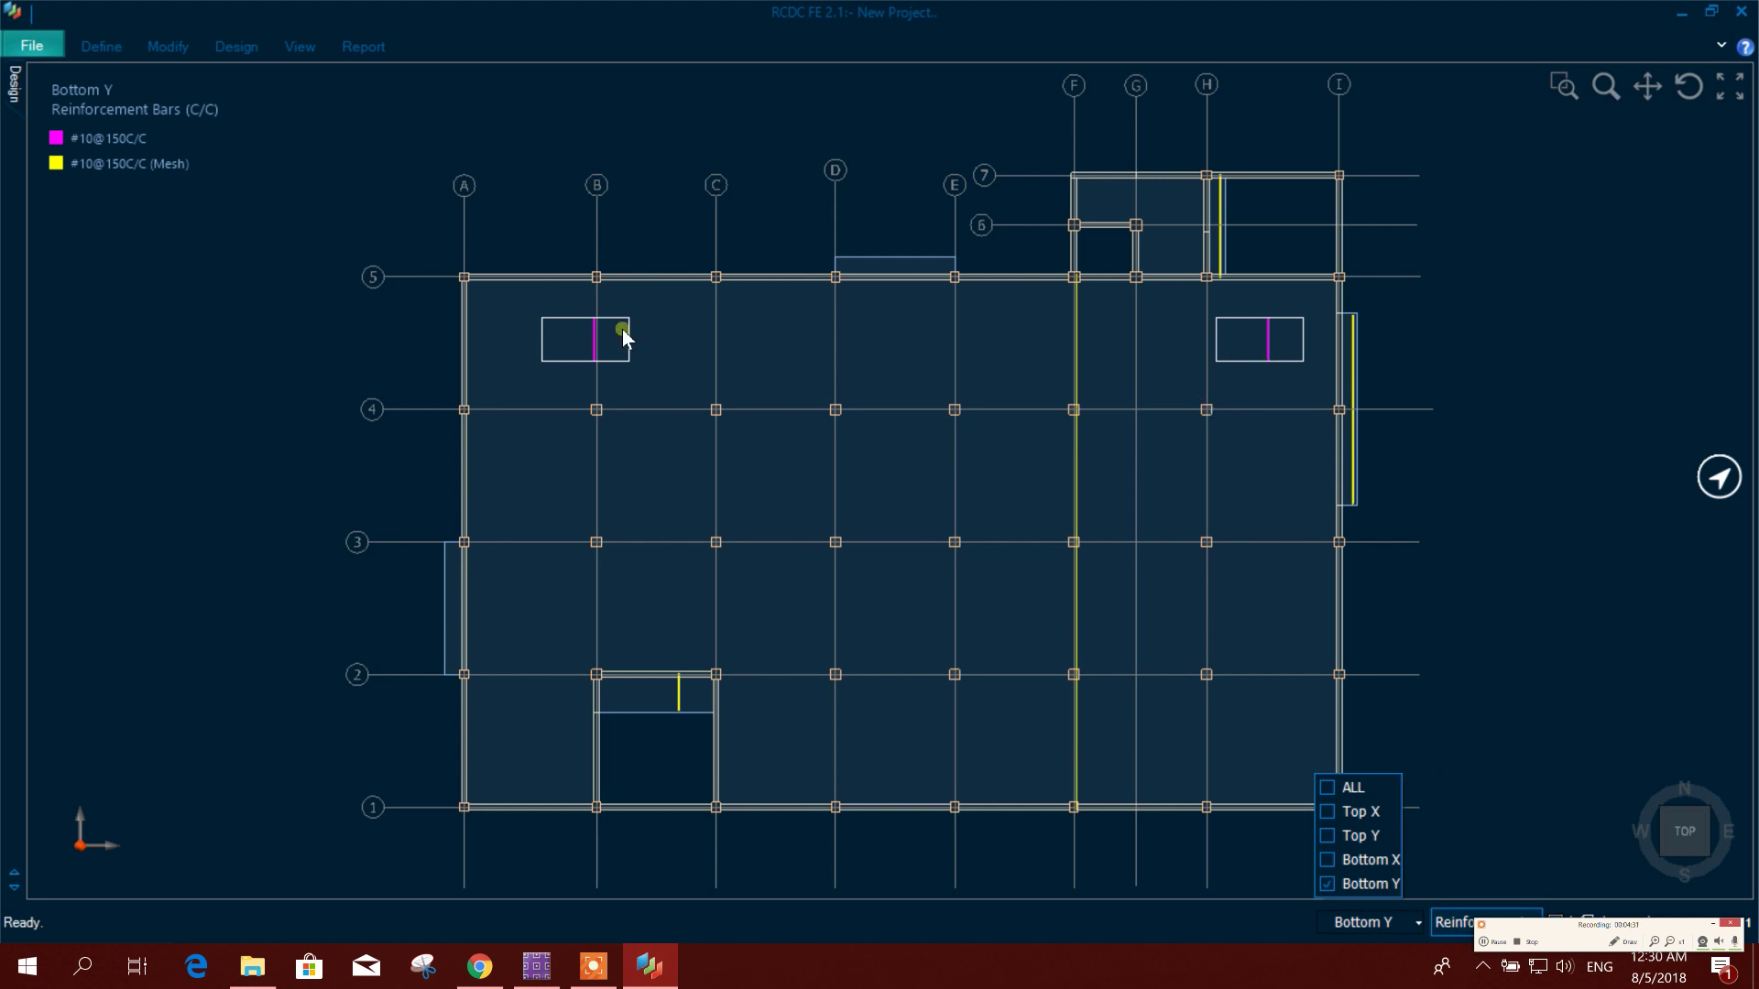
pyautogui.click(1328, 885)
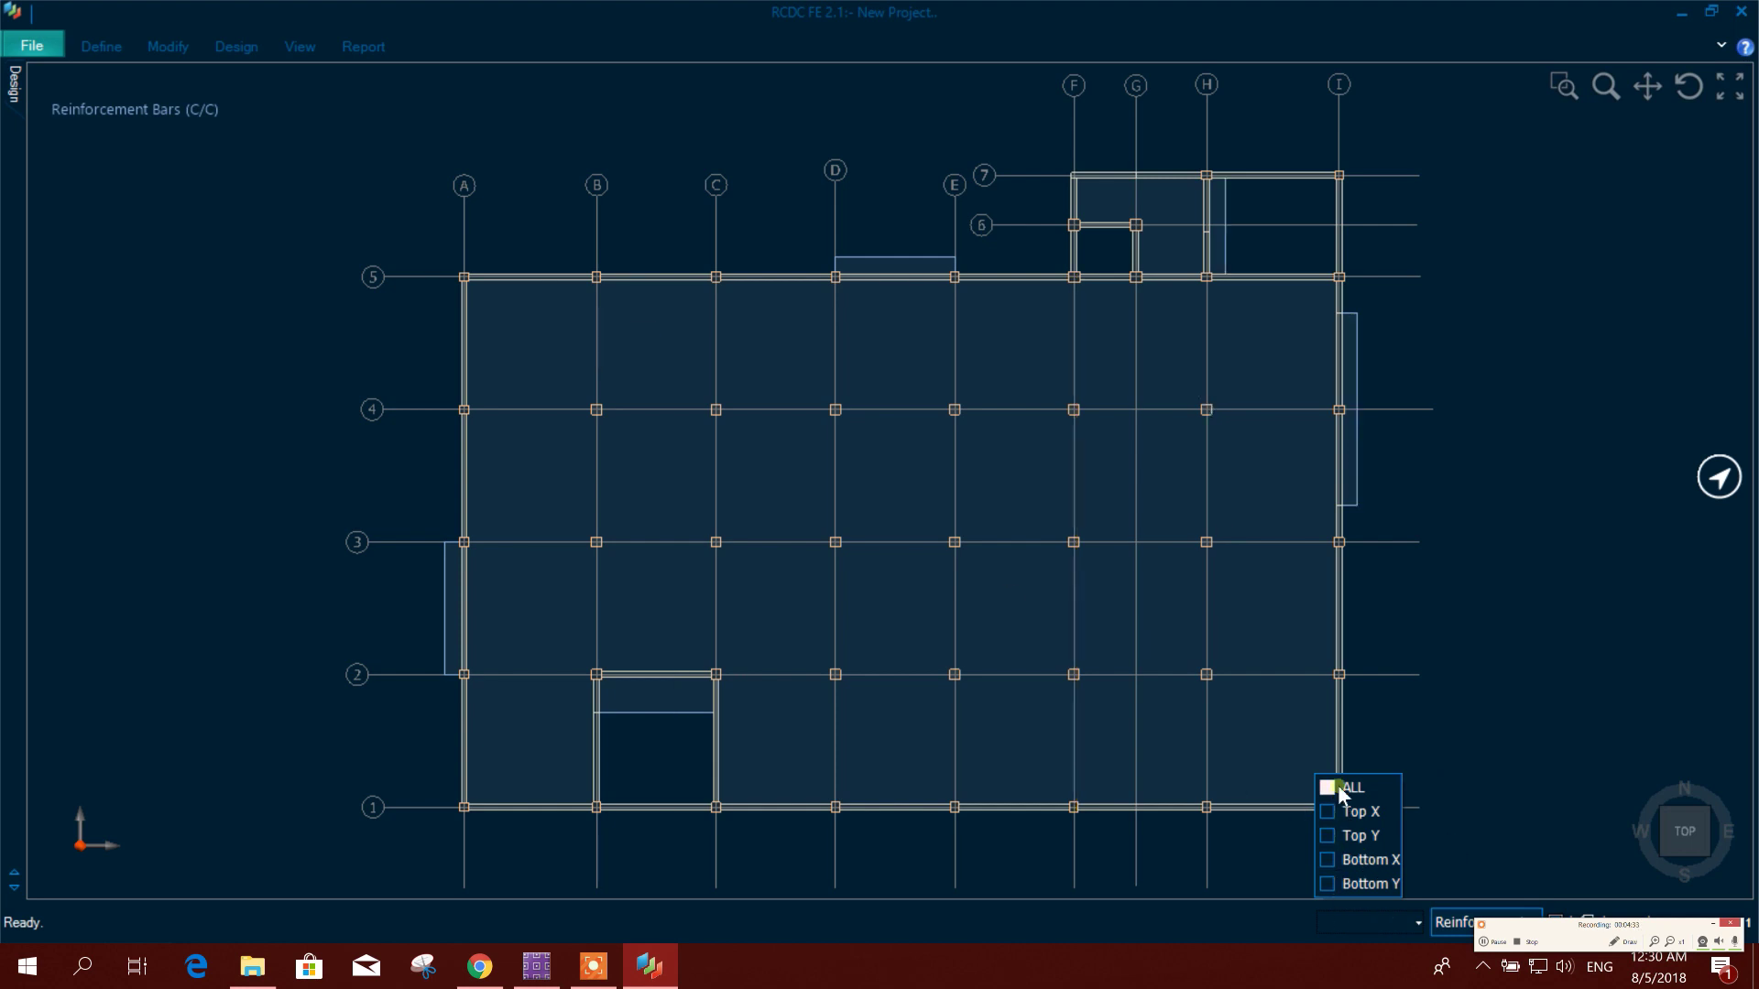
pyautogui.click(1327, 788)
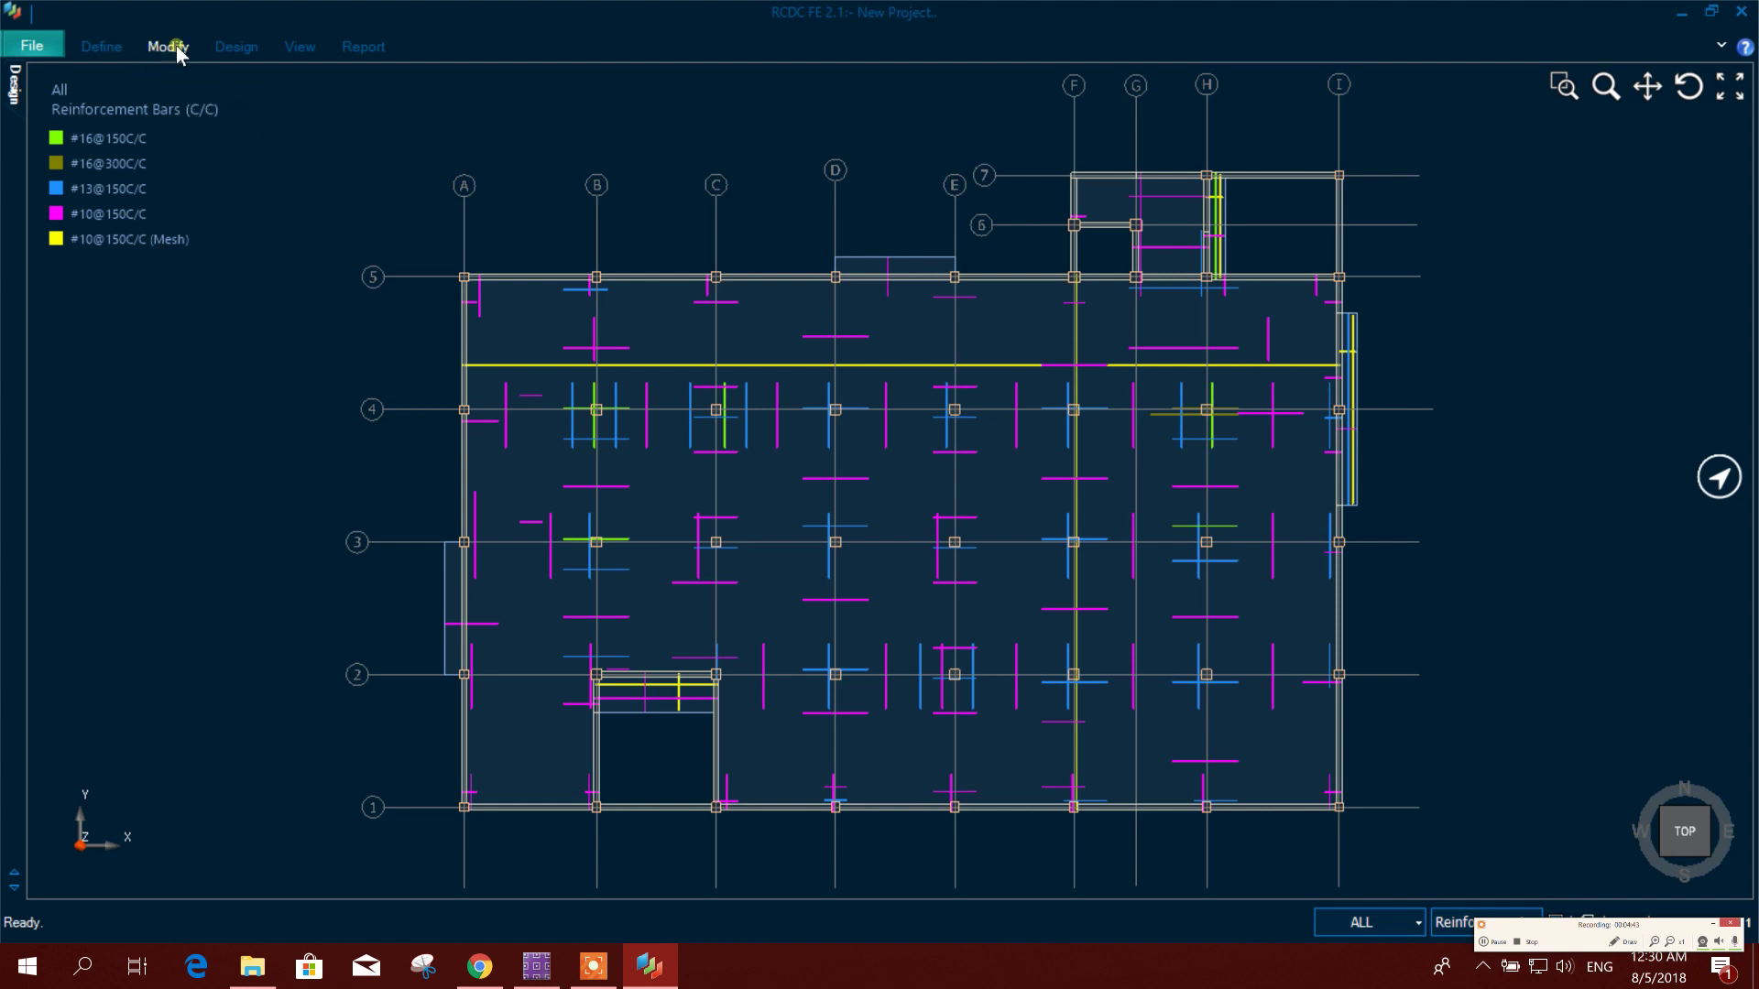
pyautogui.click(225, 44)
# Edit zone Z1's Top X bars in region S1, trying #13@100 then restoring #16@150.
pyautogui.click(149, 78)
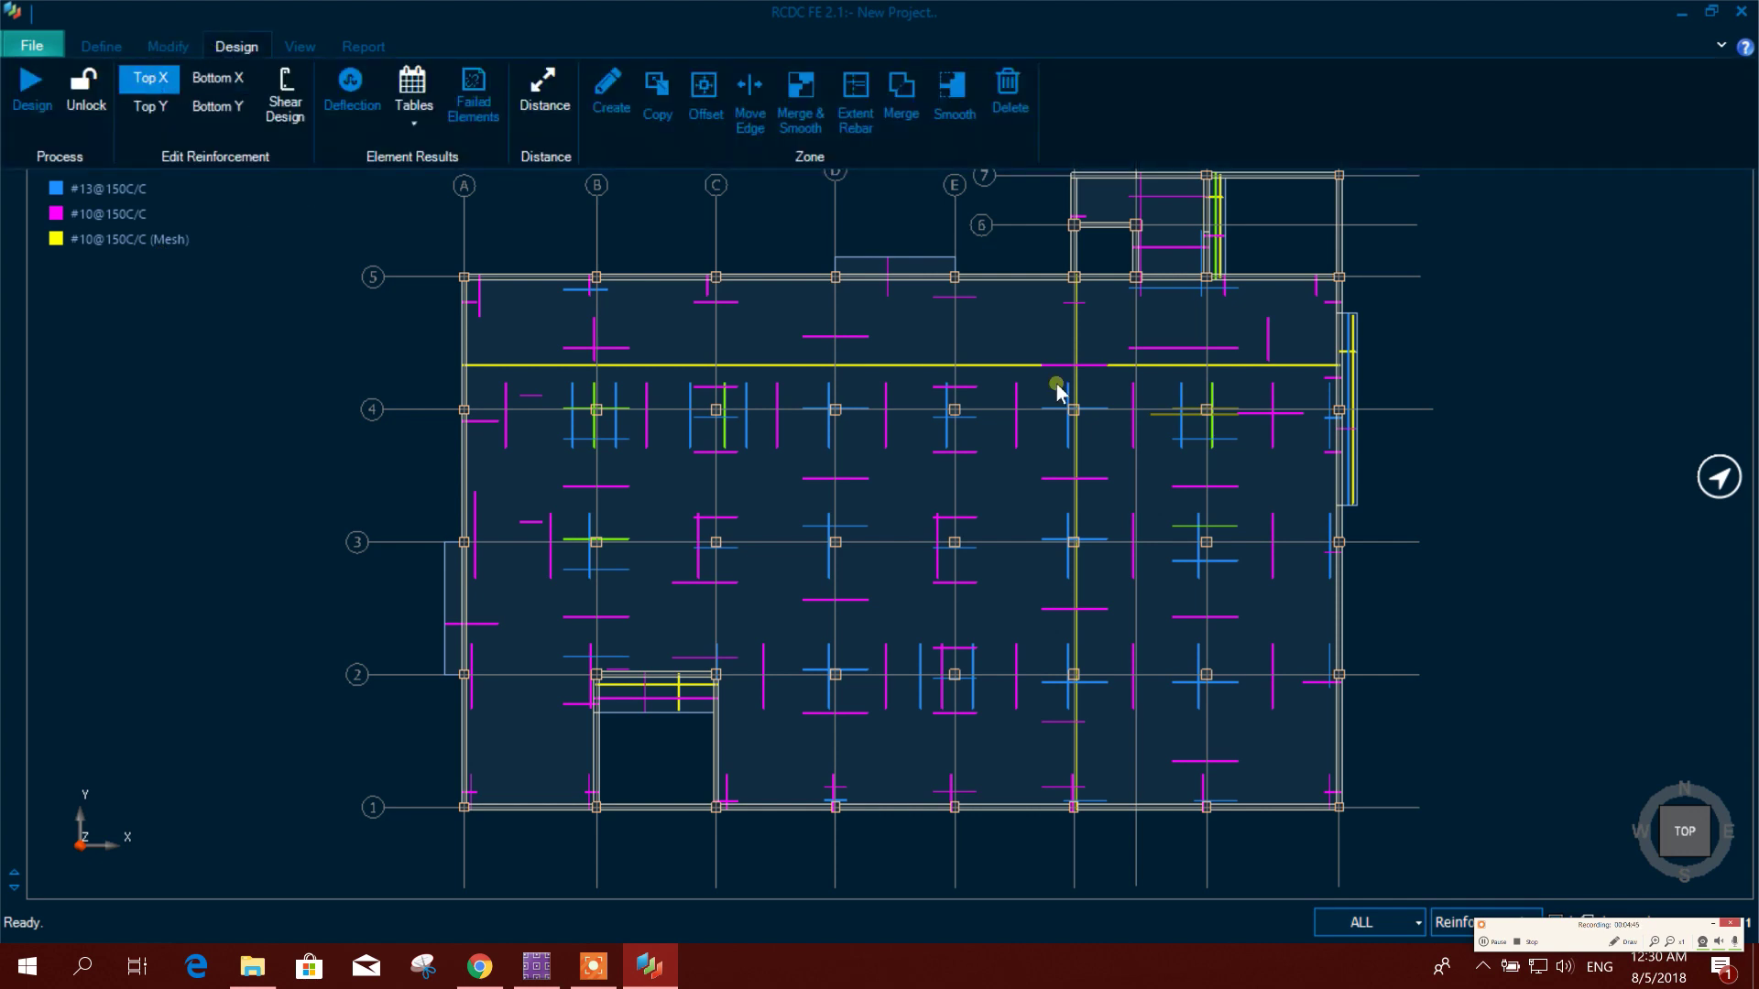
pyautogui.click(1324, 351)
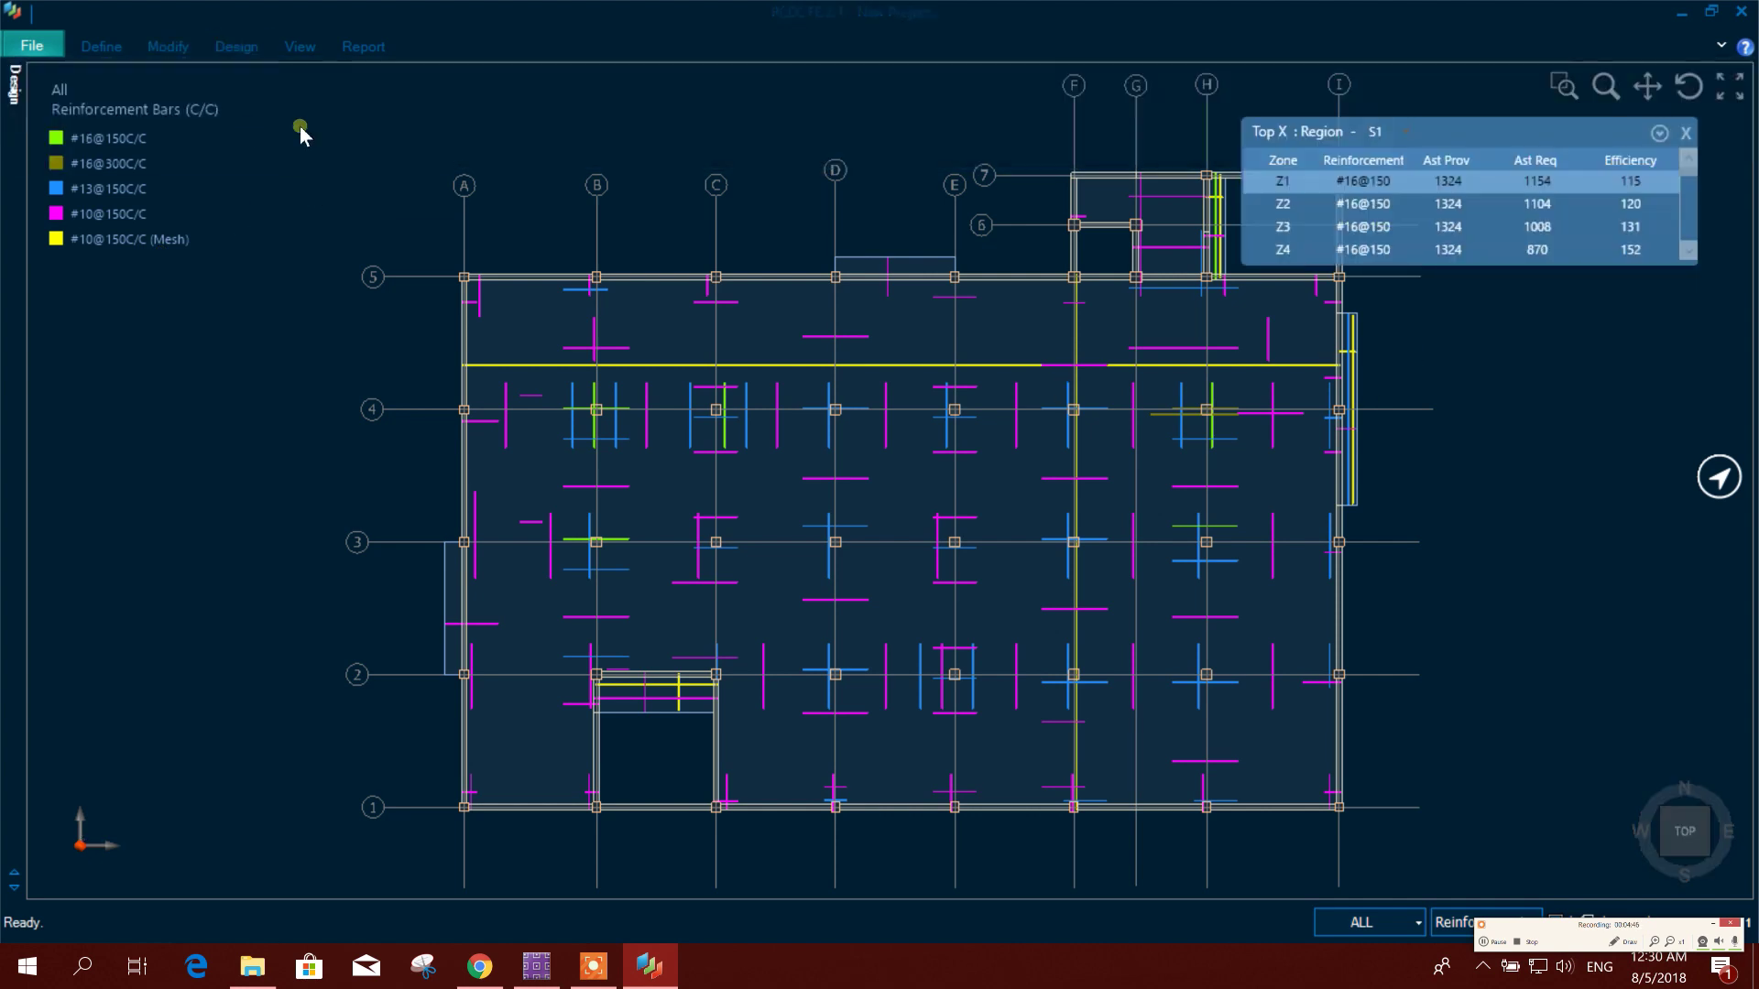
pyautogui.click(1346, 188)
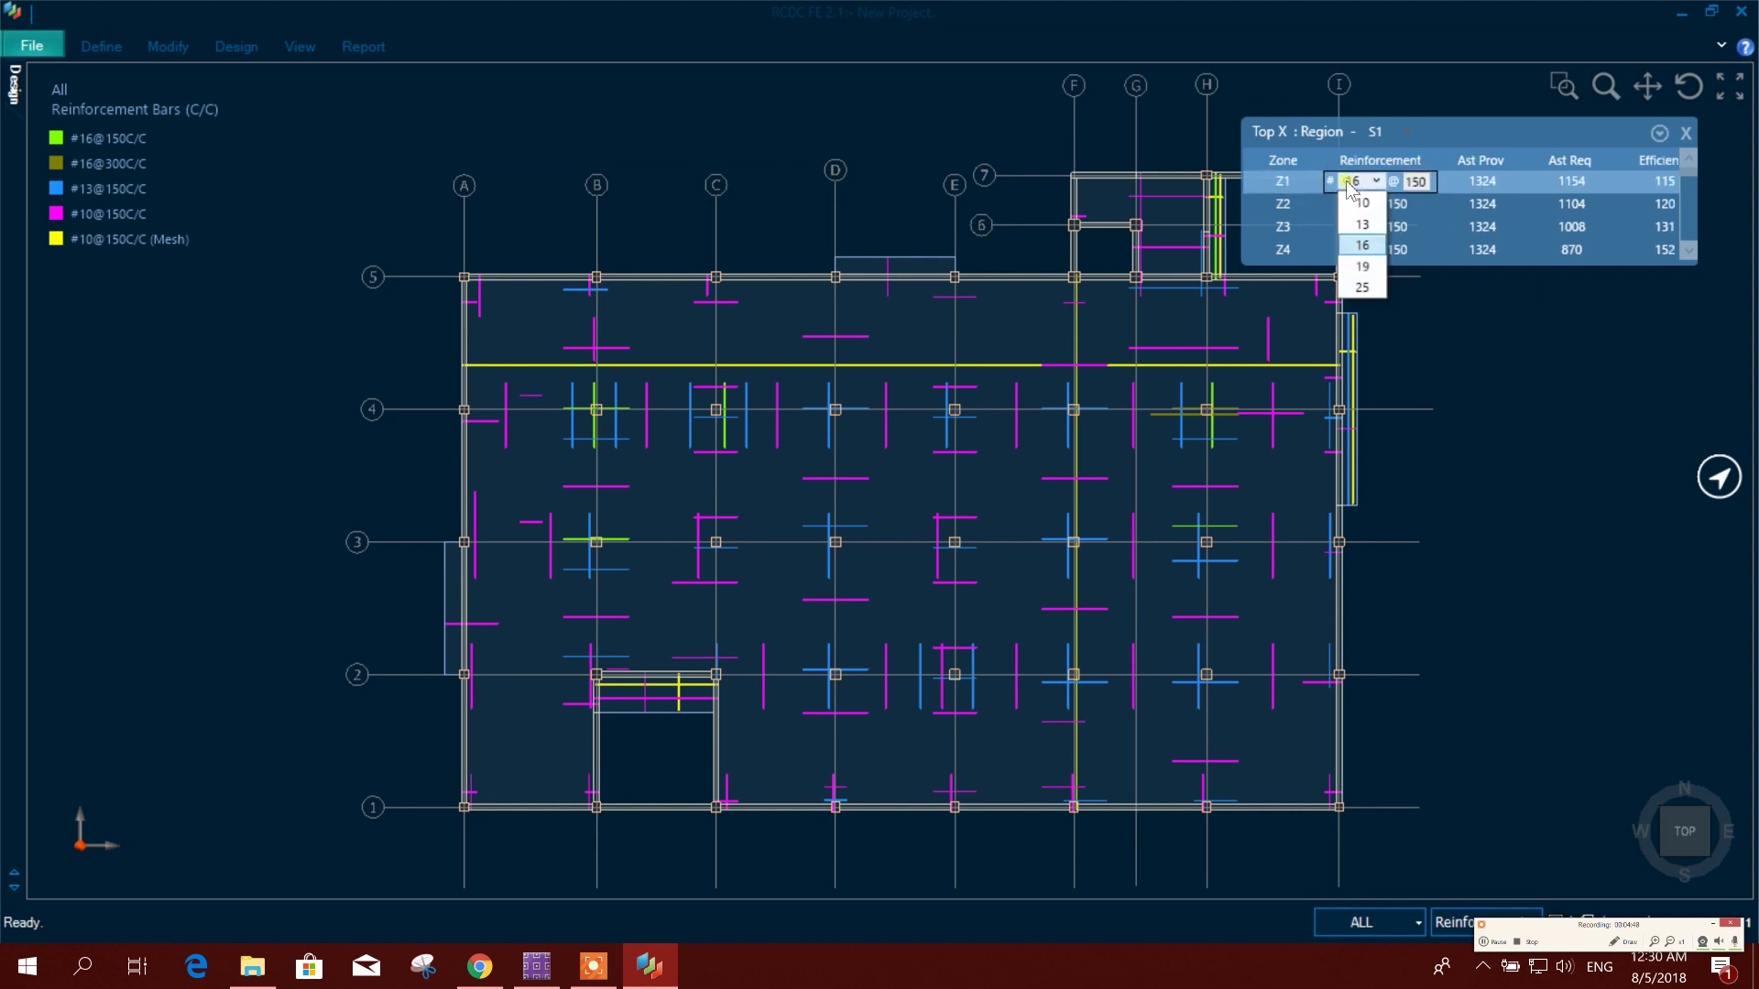
pyautogui.click(1372, 248)
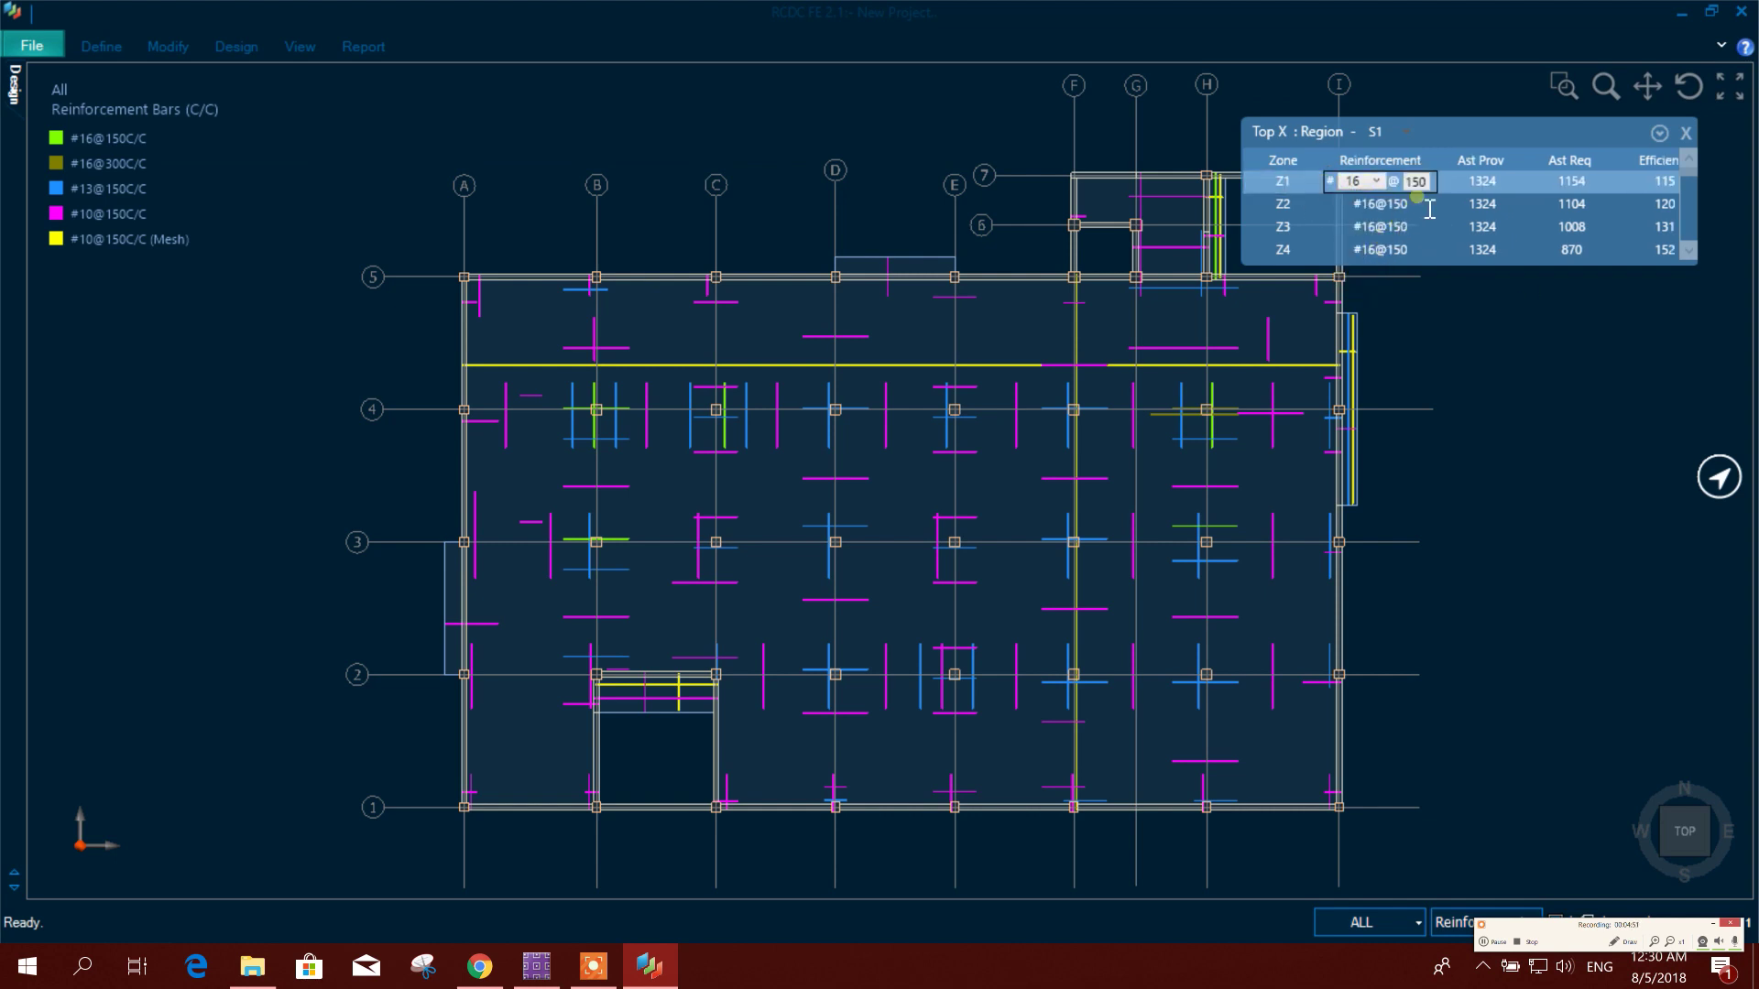
pyautogui.press('Return')
pyautogui.click(1369, 189)
pyautogui.click(1365, 224)
pyautogui.press('Return')
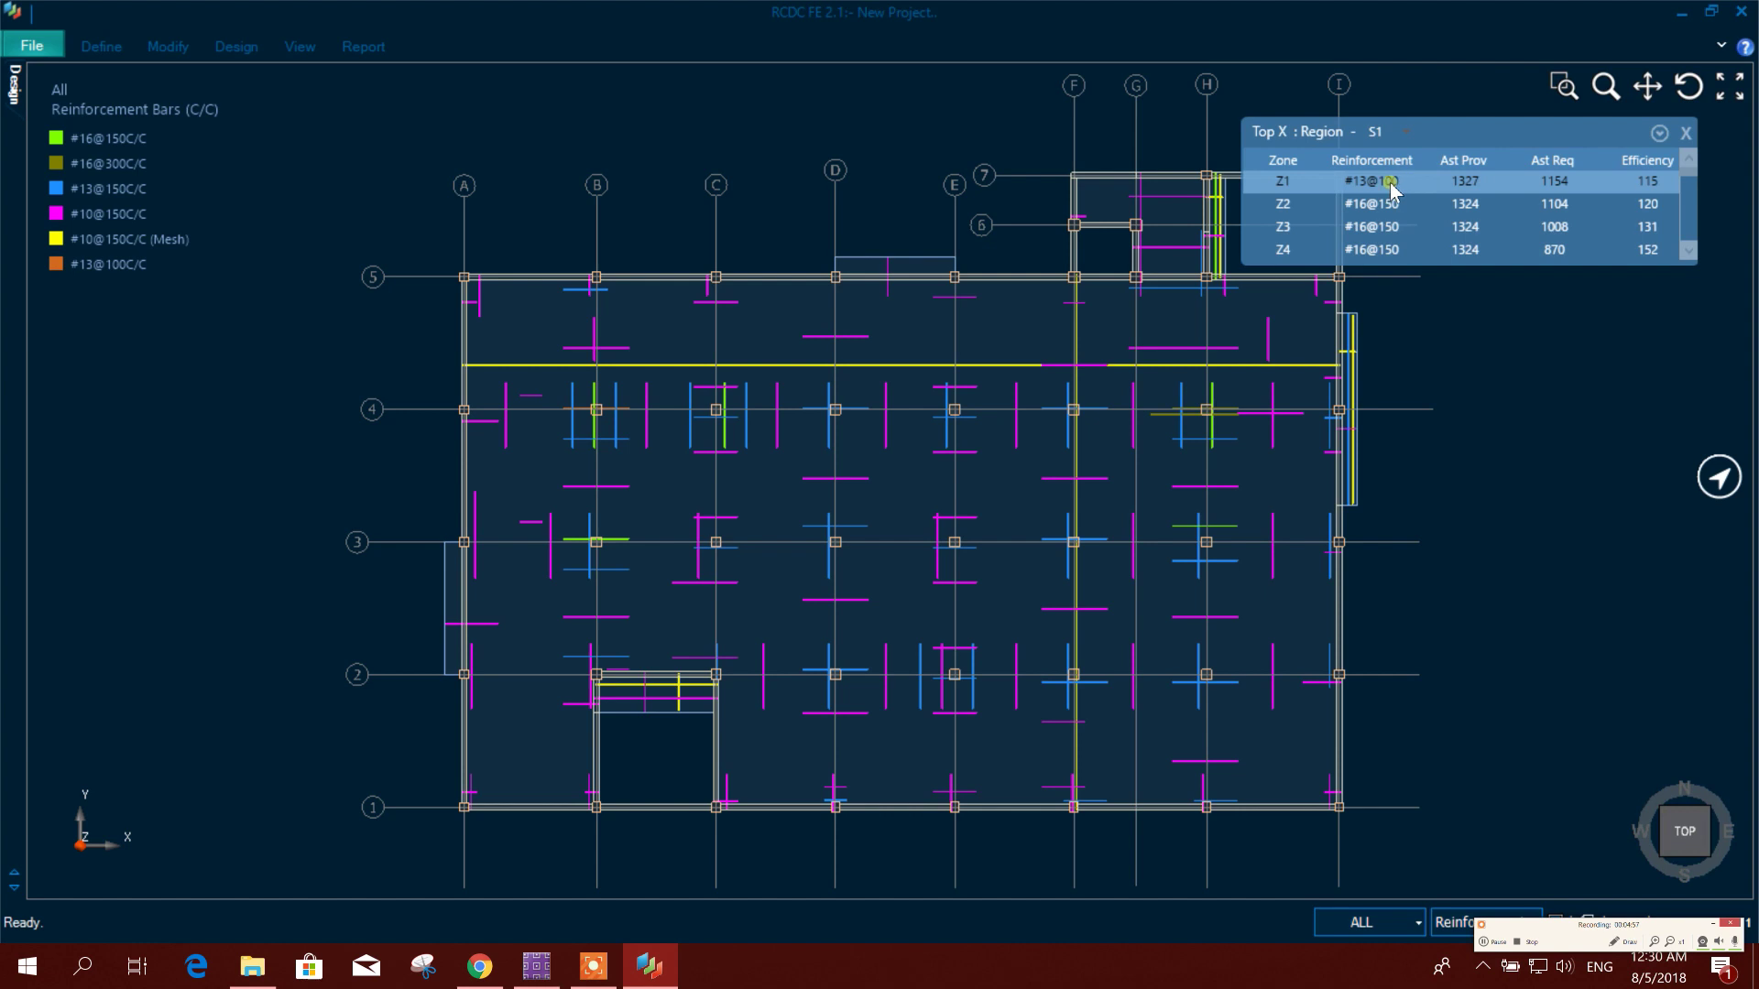
pyautogui.click(1390, 187)
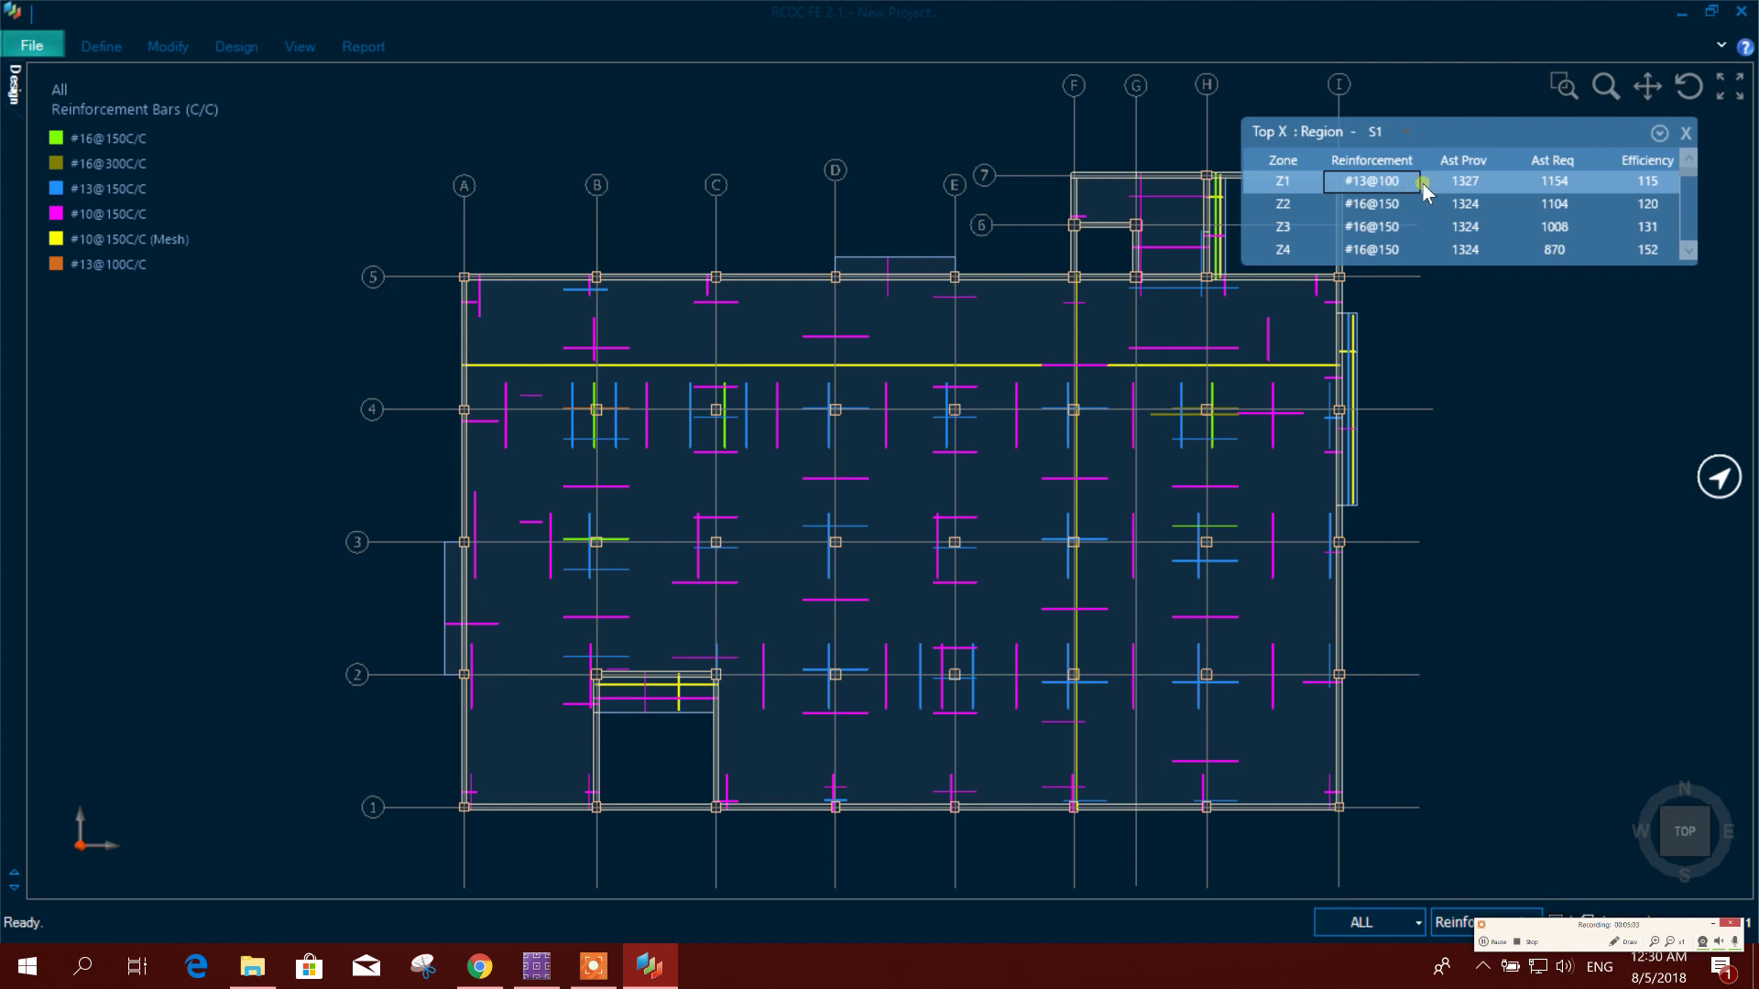
pyautogui.click(1362, 190)
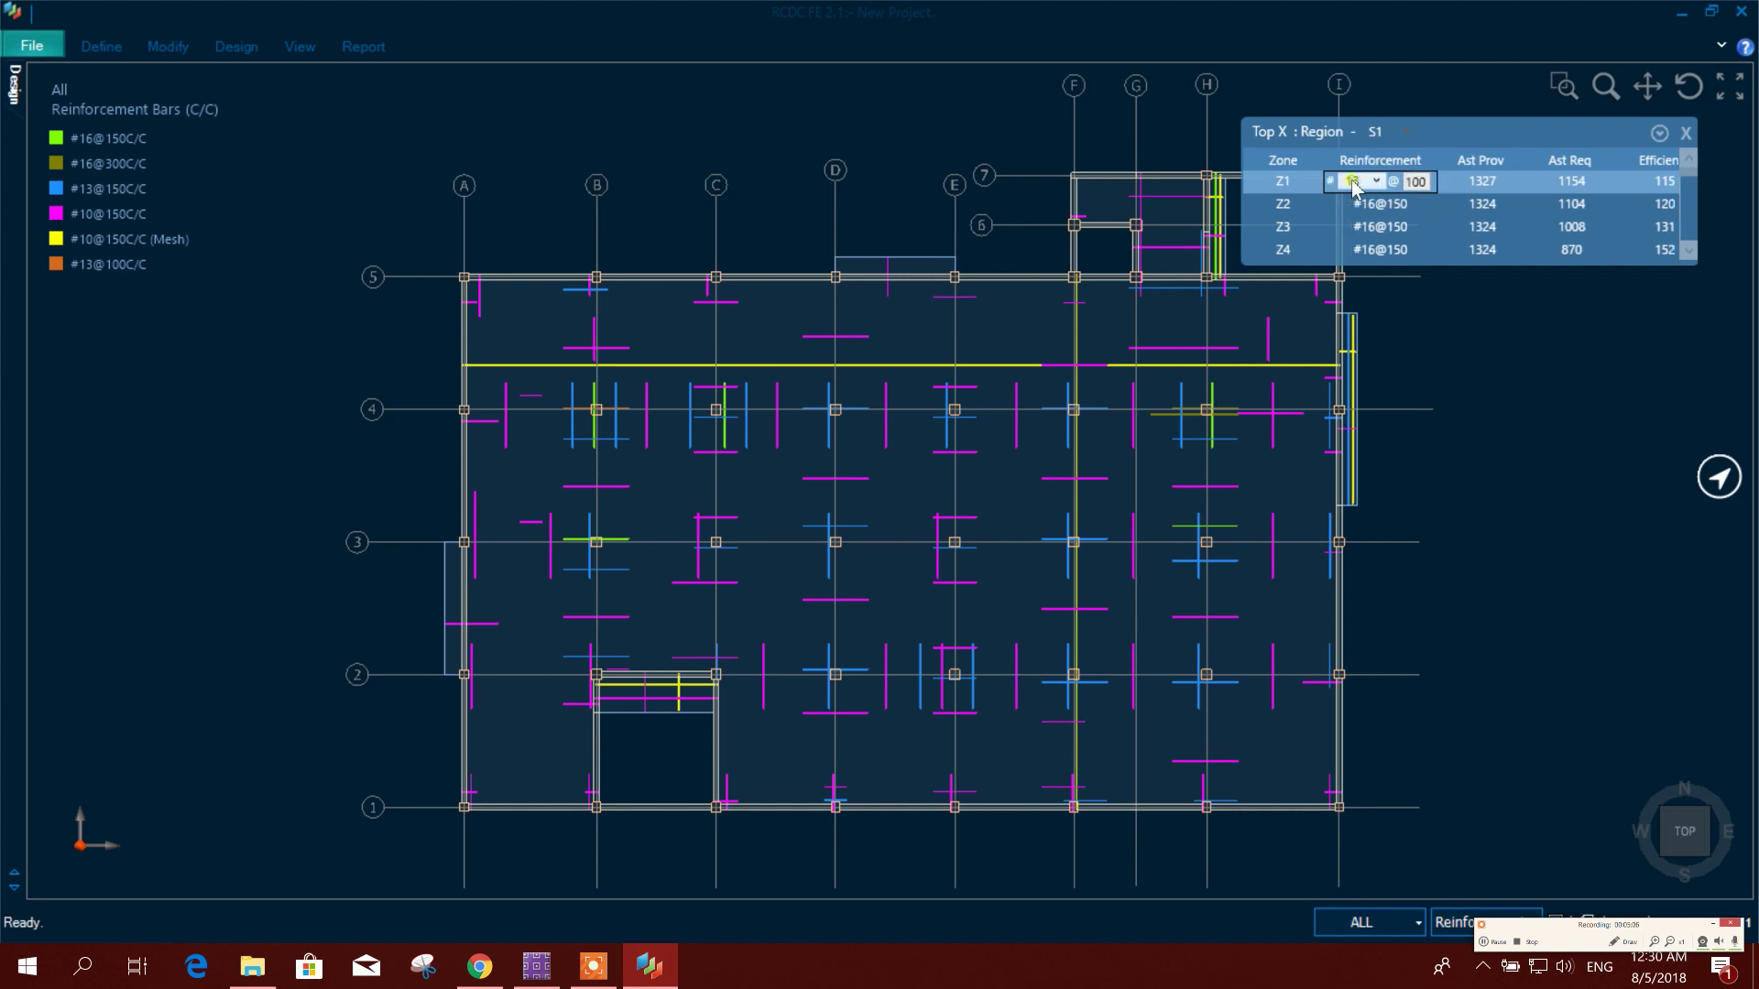
pyautogui.click(1376, 182)
pyautogui.click(1379, 251)
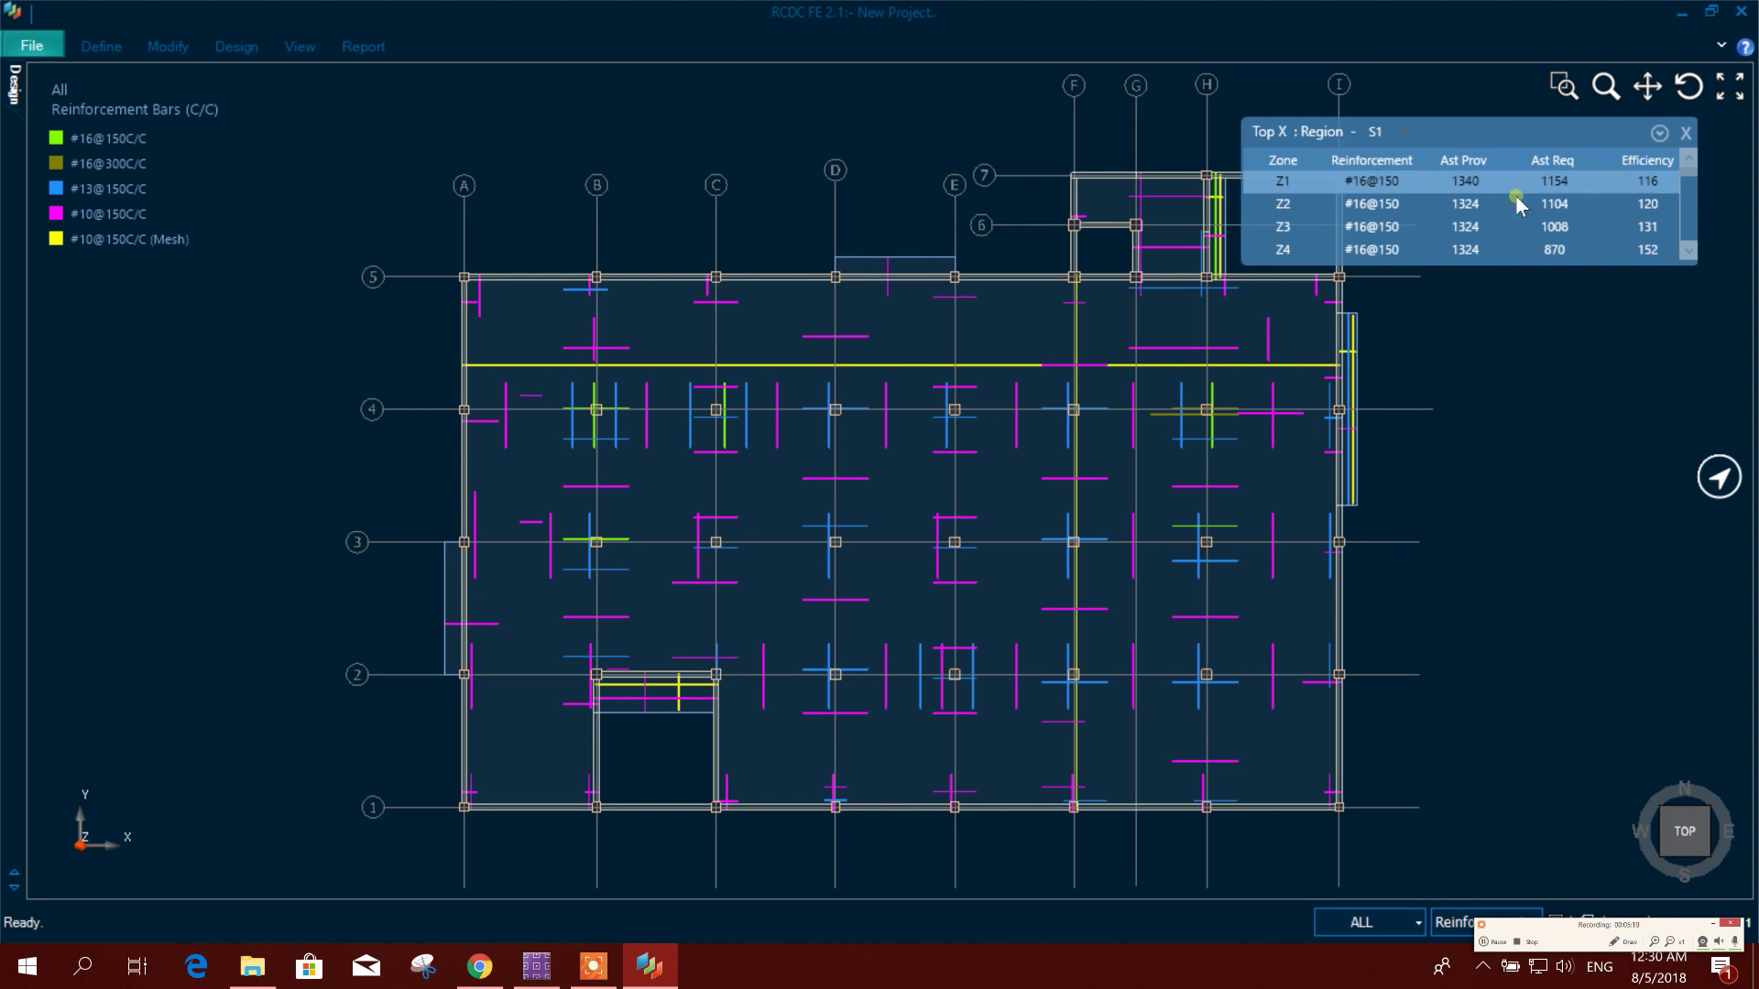
# Review Bottom Y results for zones Z142 and Z143, then close both results panels.
pyautogui.click(237, 47)
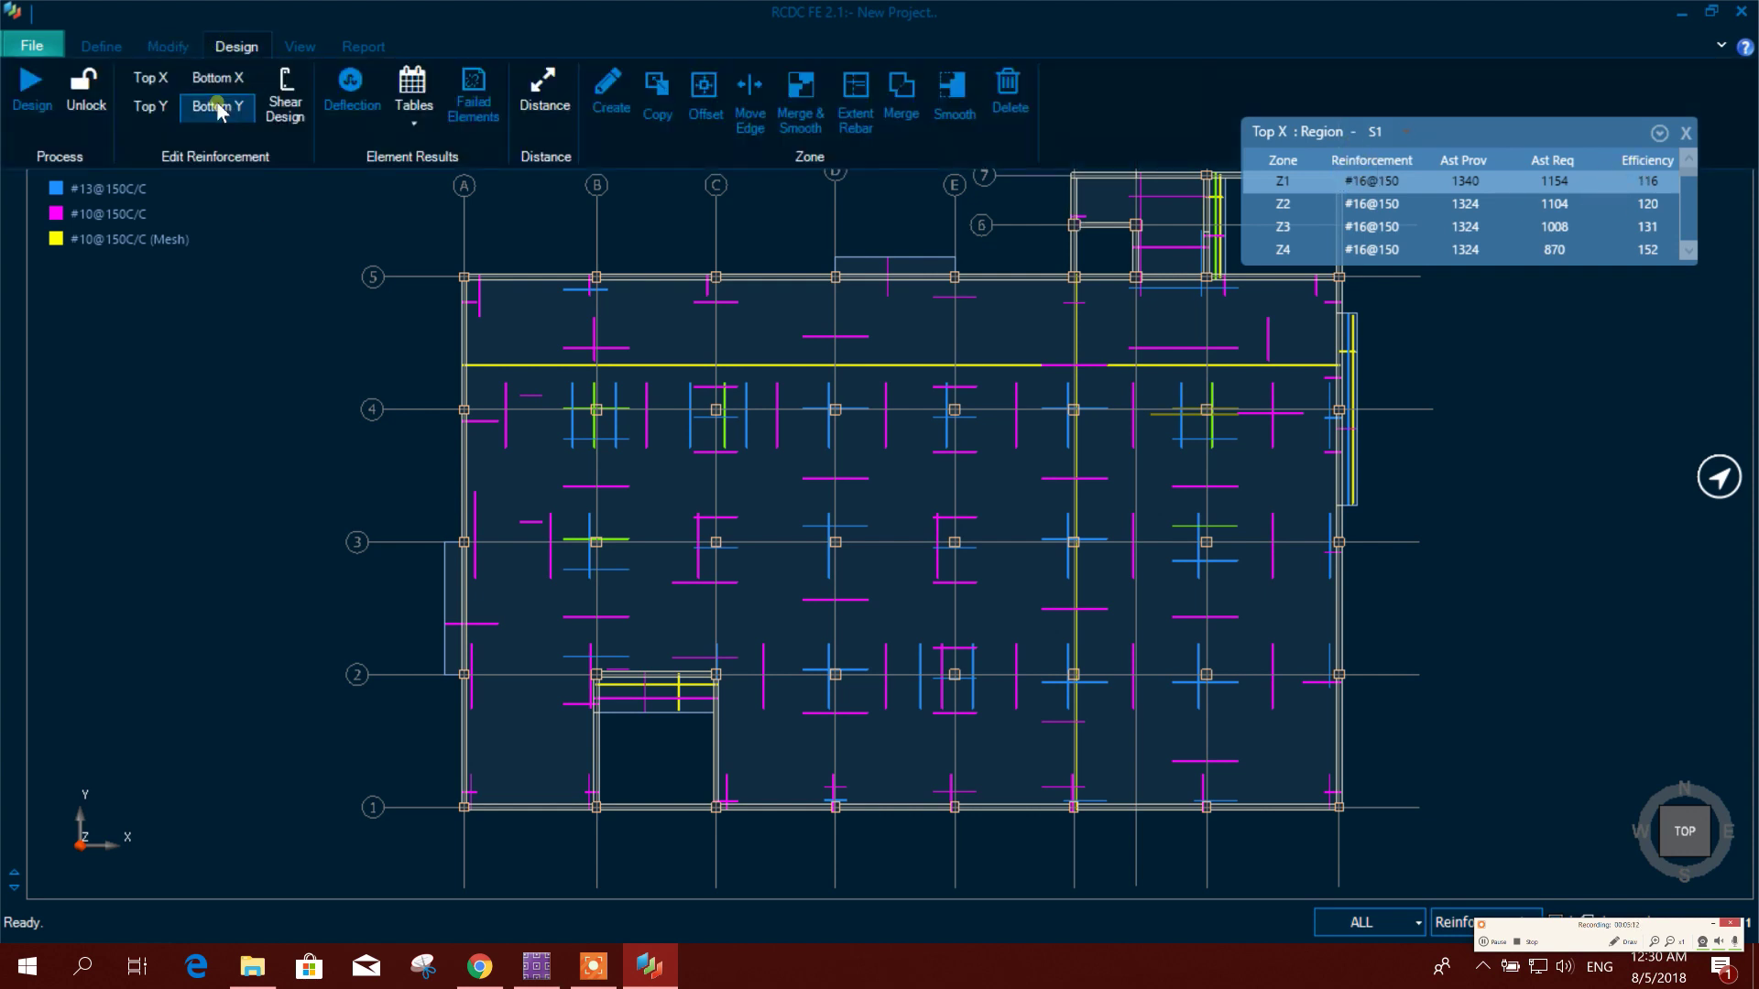
pyautogui.click(1423, 314)
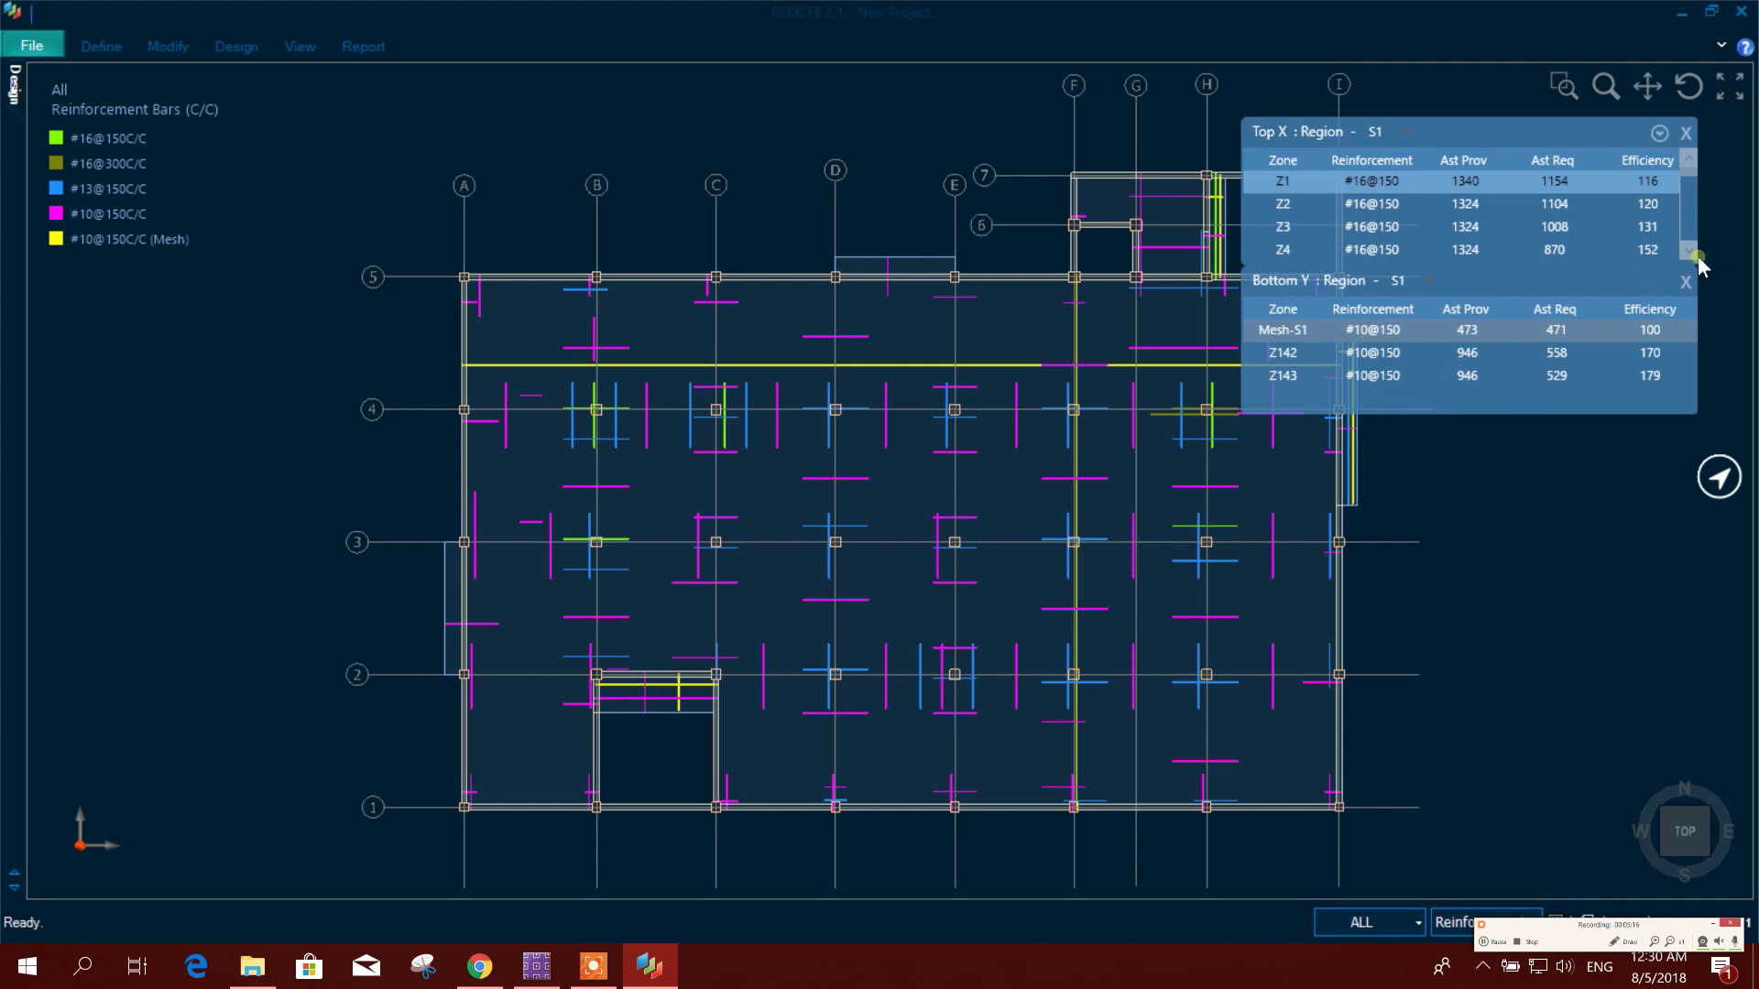
pyautogui.moveTo(1690, 187); pyautogui.dragTo(1693, 240)
pyautogui.click(1682, 358)
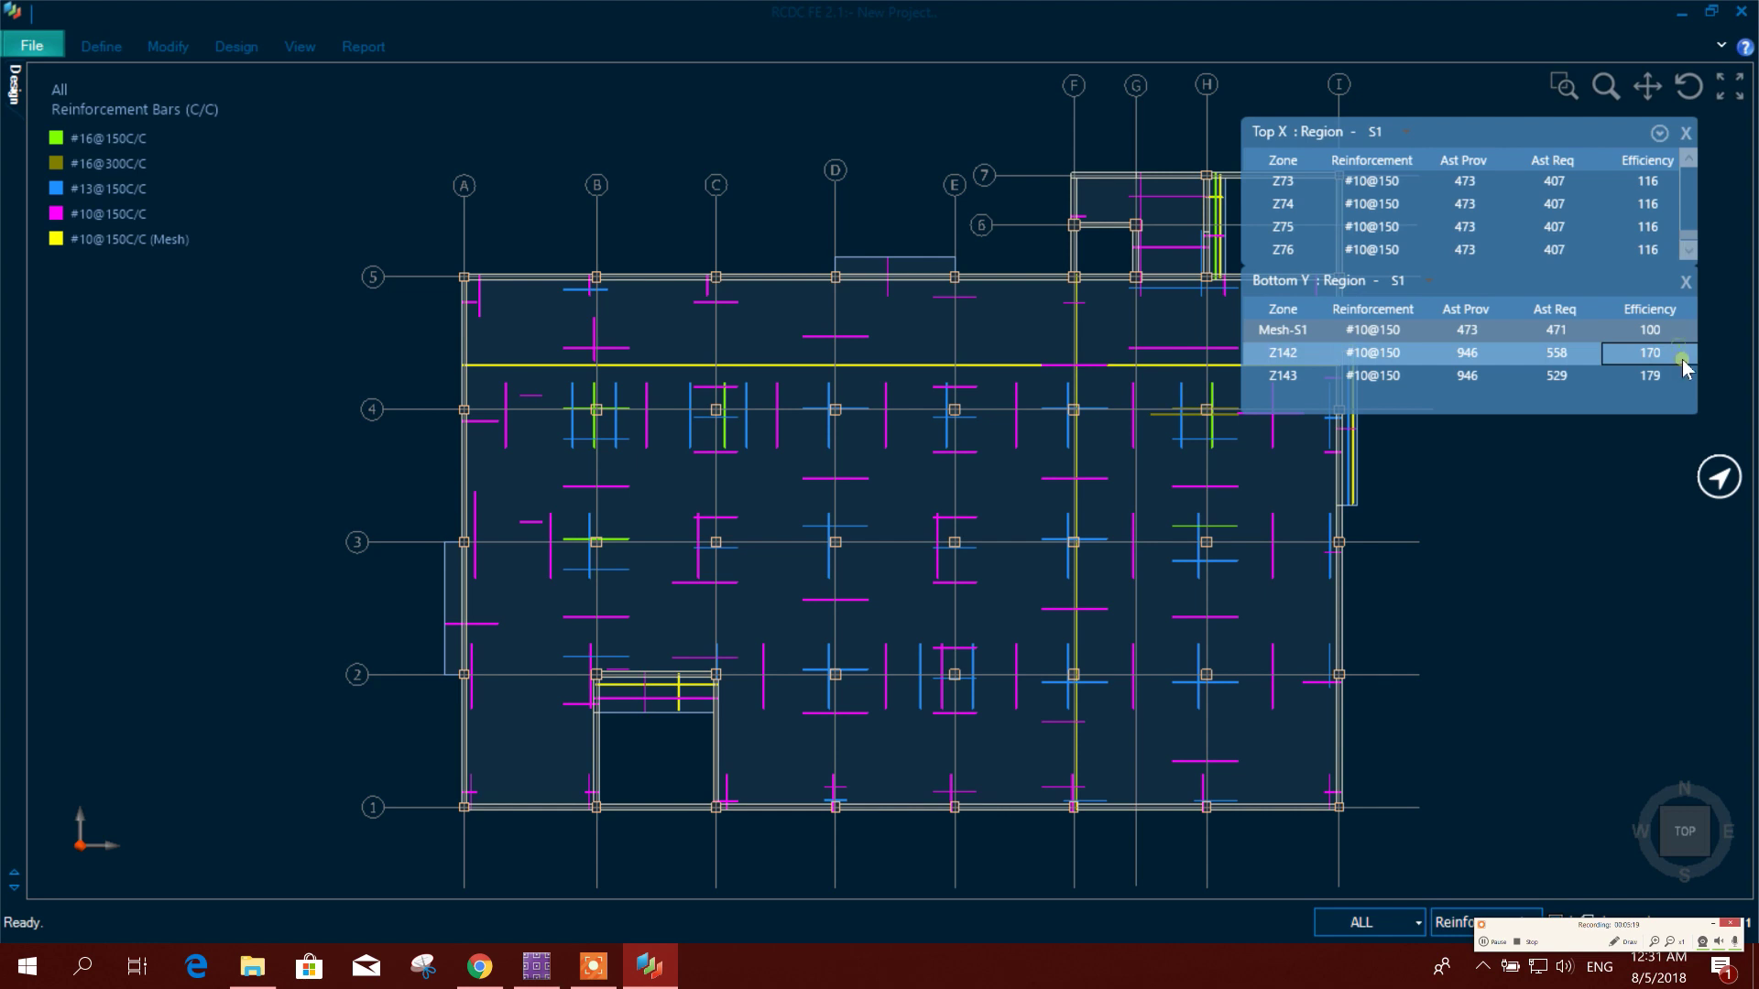
pyautogui.click(1316, 385)
pyautogui.click(1685, 135)
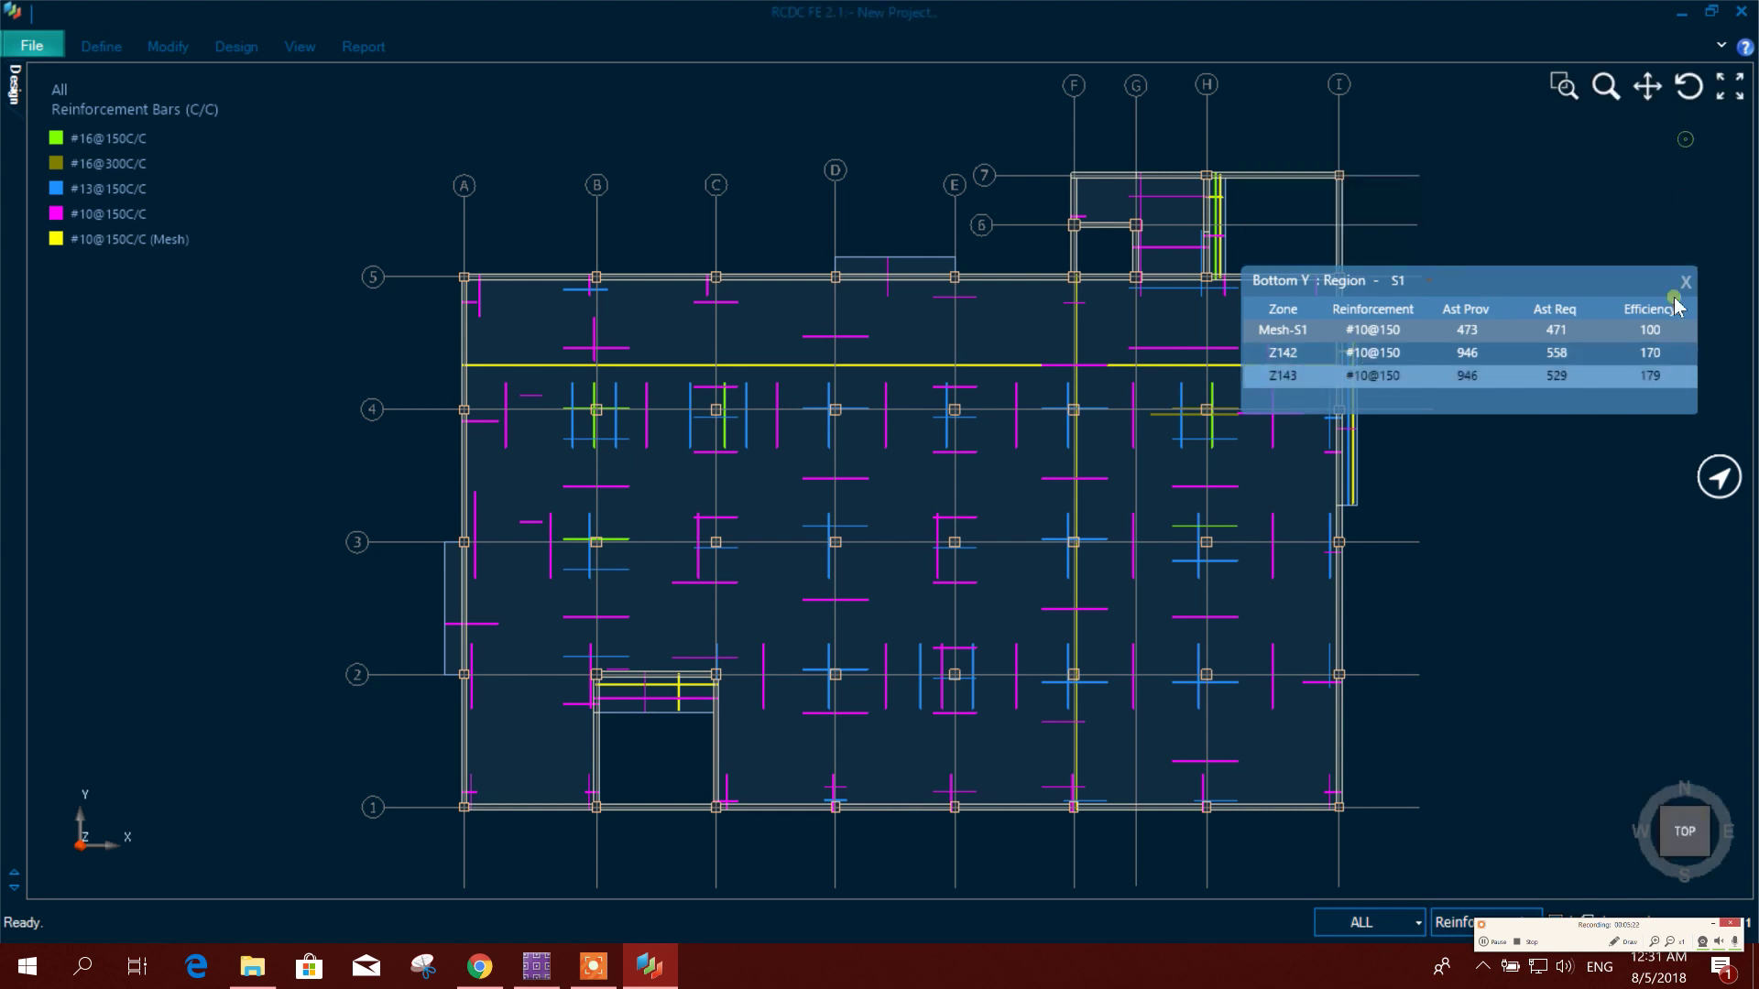
pyautogui.click(1684, 283)
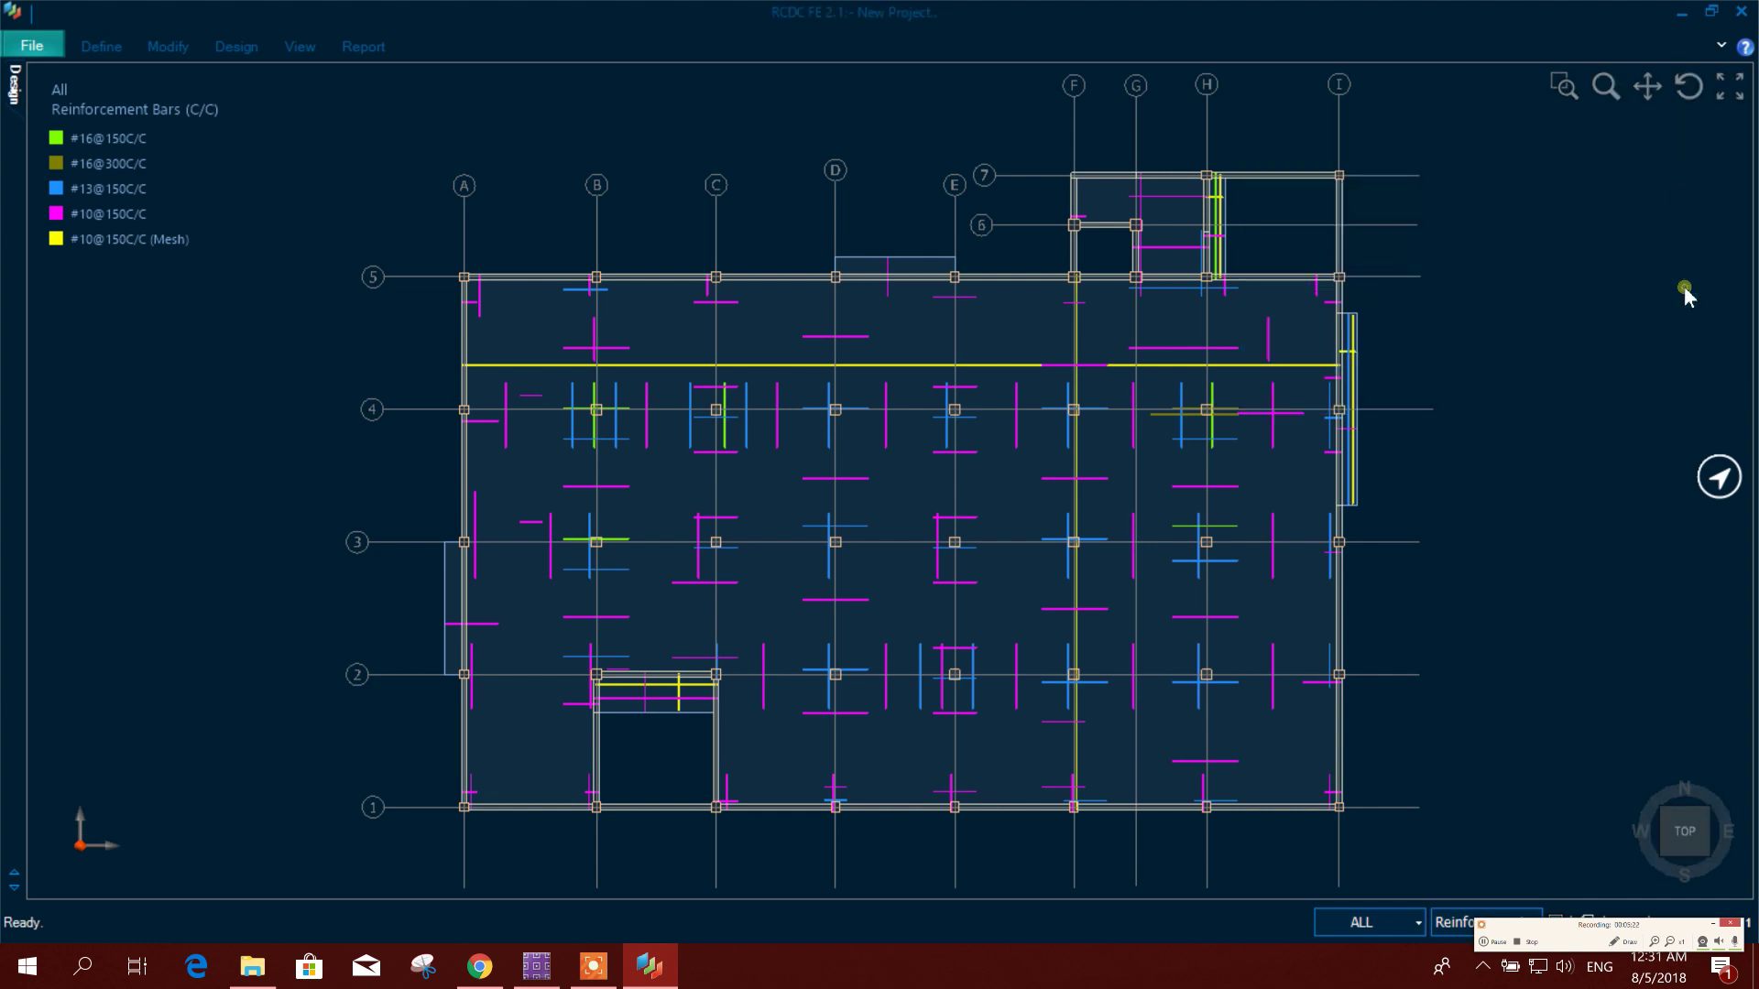
pyautogui.click(1721, 480)
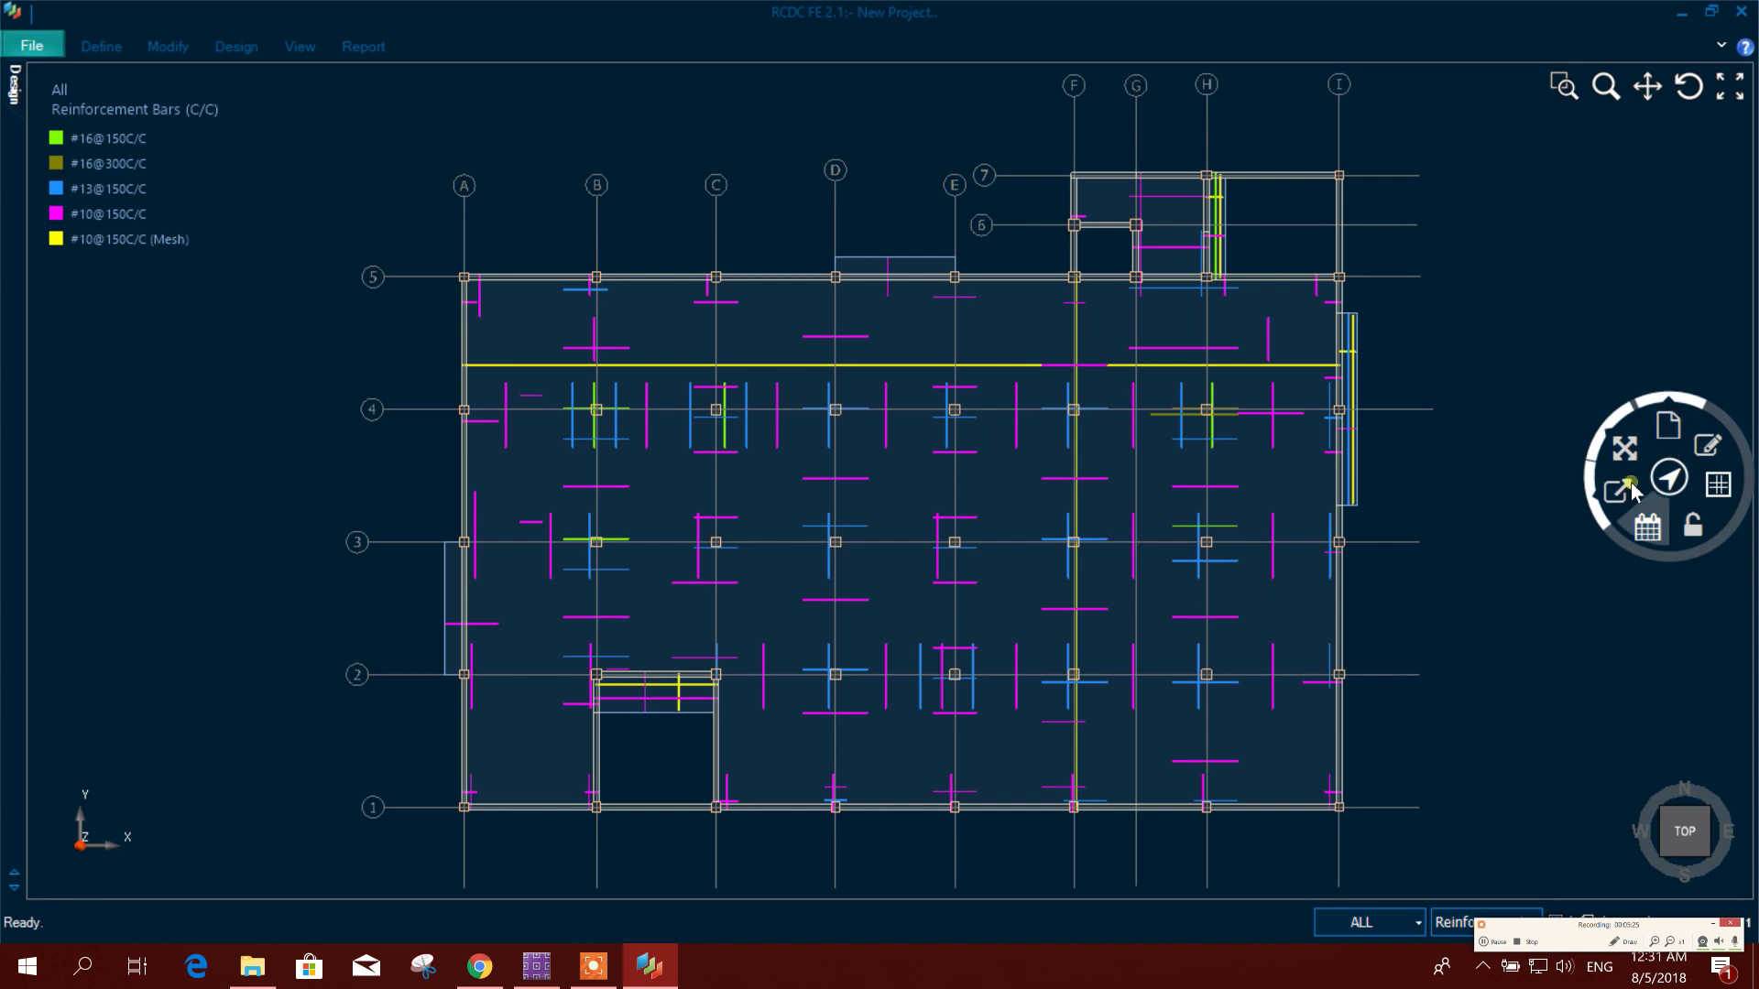
# In Drawing Manager, select Top Reinforcement, Bottom Reinforcement and Text Schedule, with output To Drawing.
pyautogui.click(1705, 448)
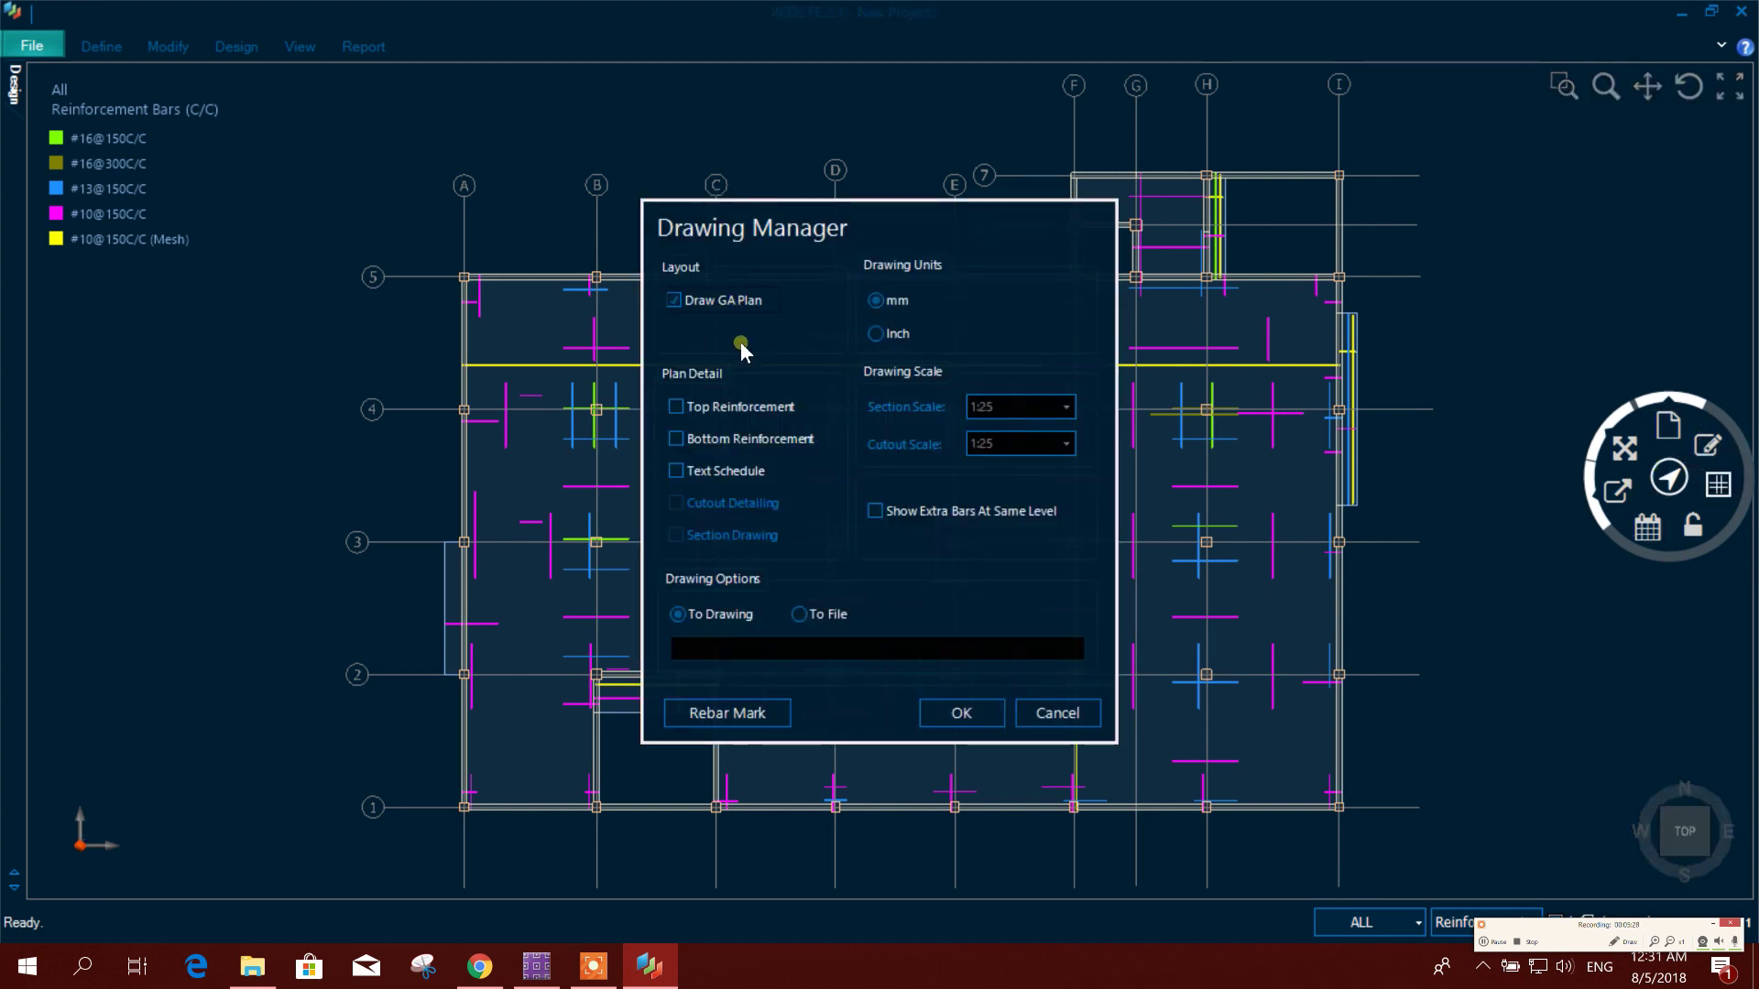
pyautogui.click(676, 407)
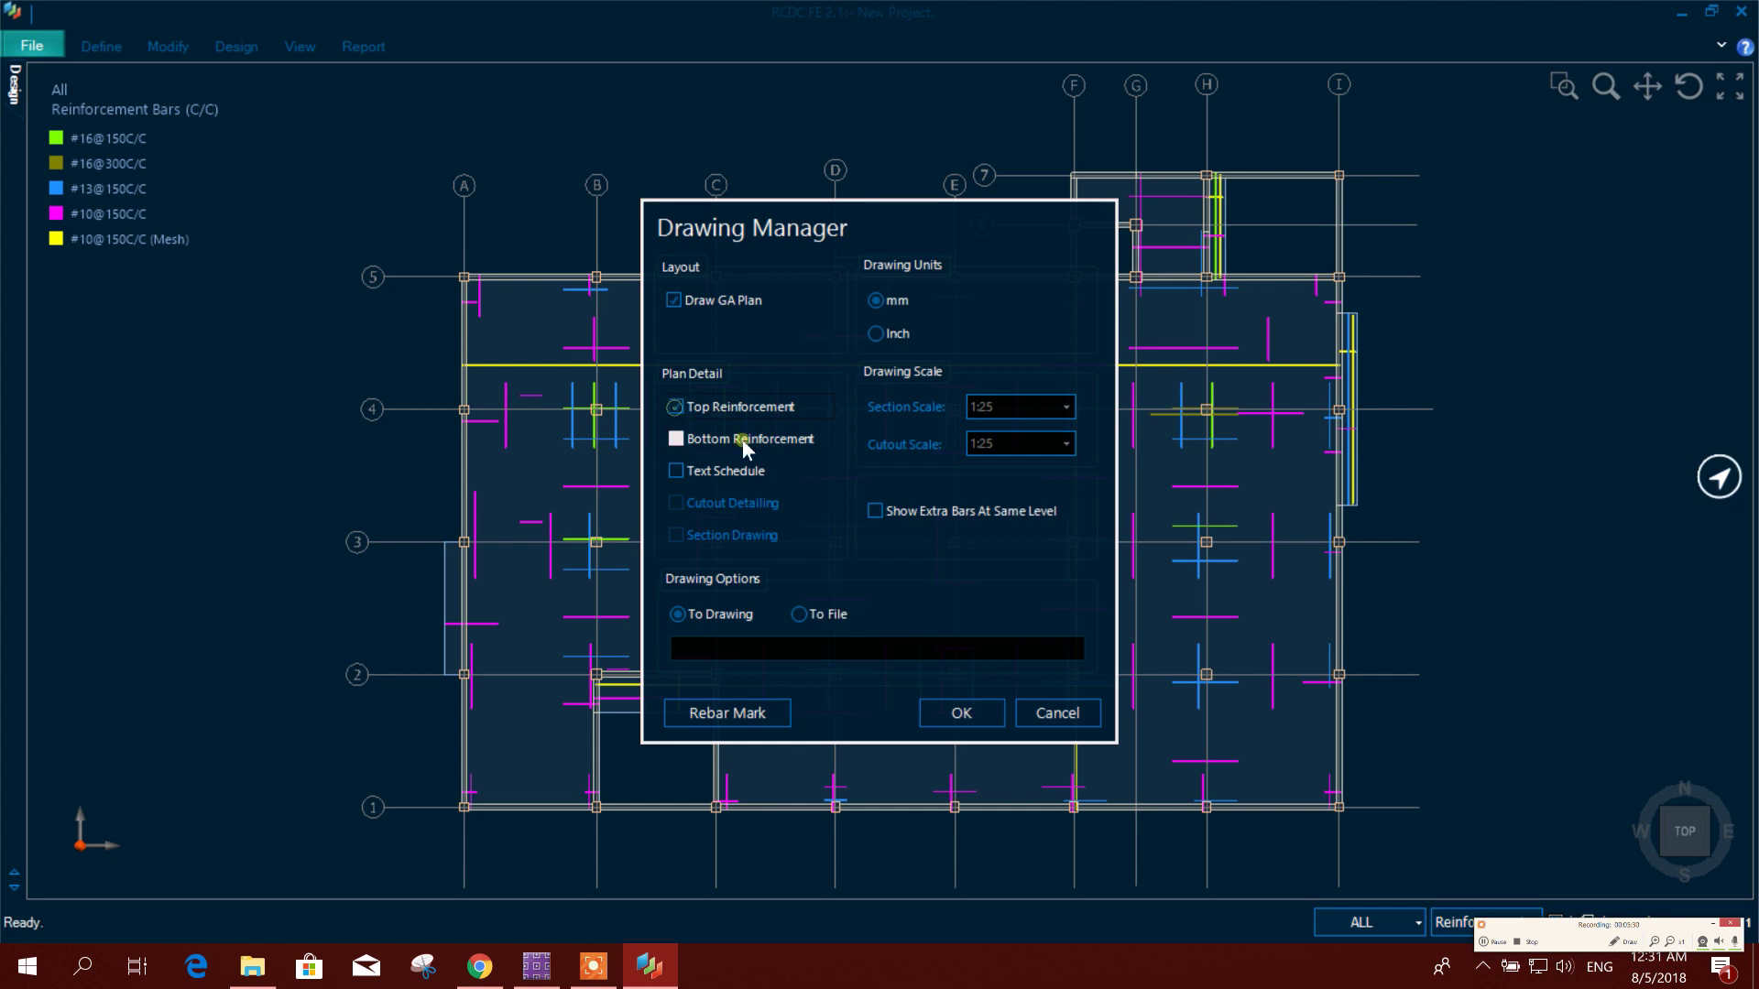
pyautogui.click(677, 440)
pyautogui.click(699, 477)
pyautogui.click(779, 475)
pyautogui.click(736, 630)
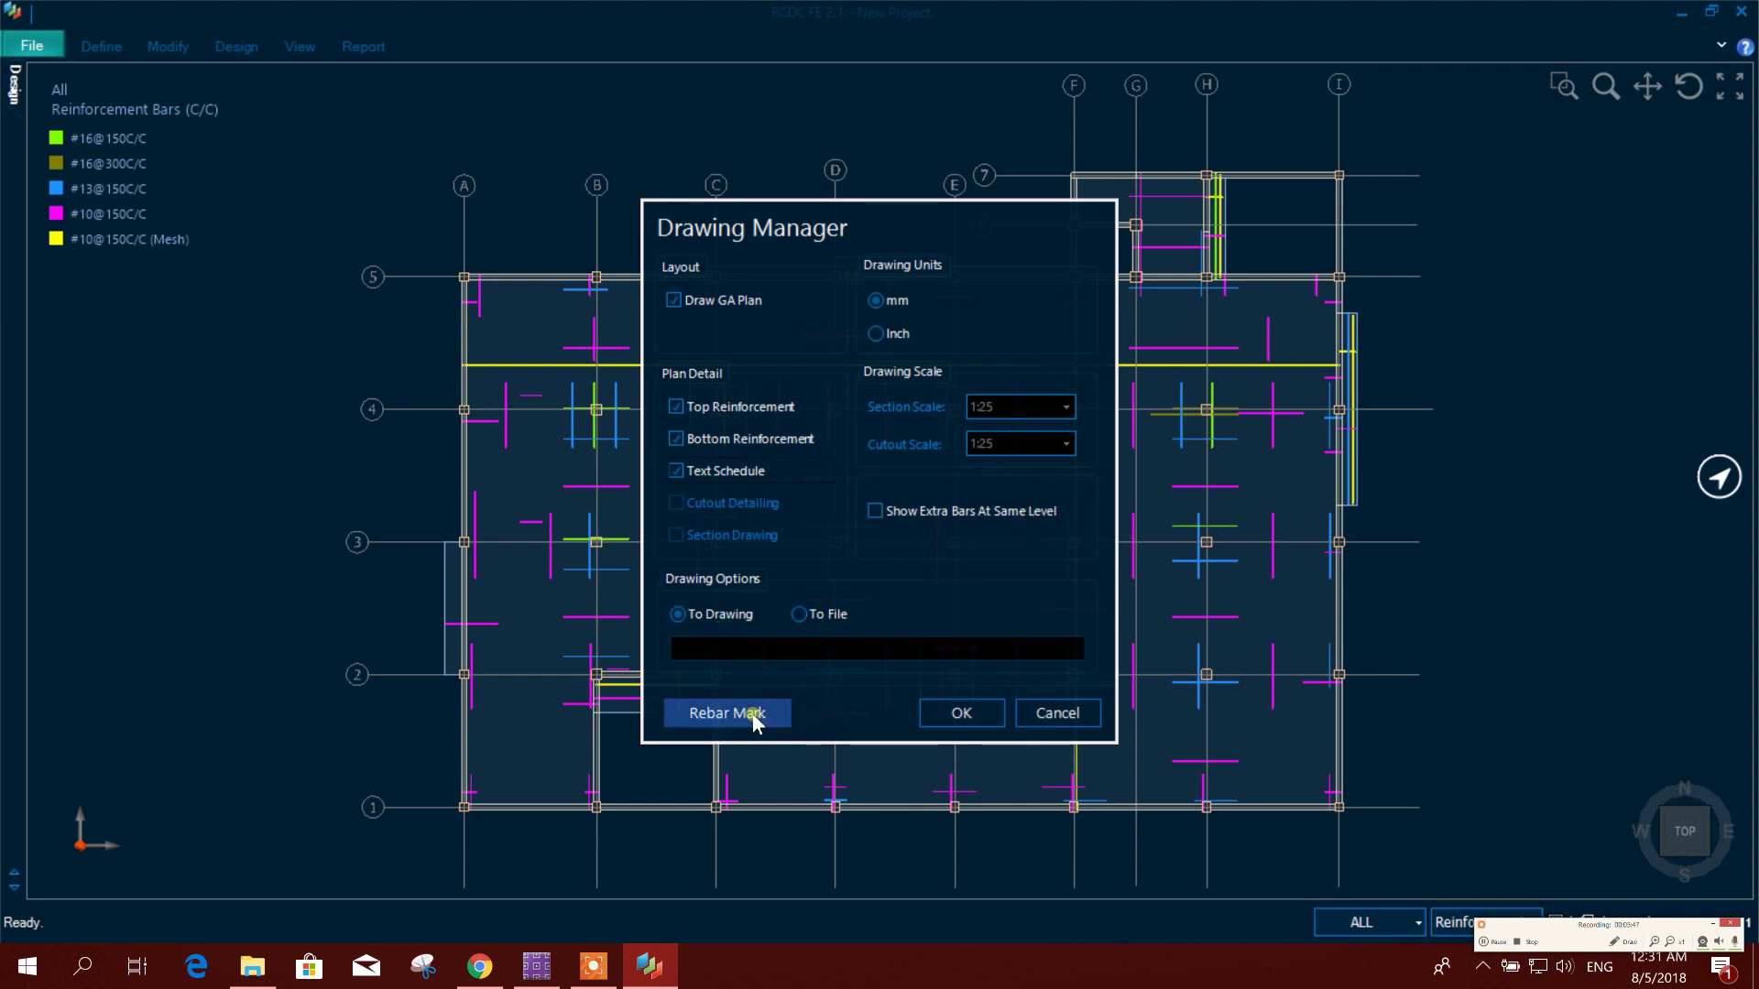
# Review the shear bar mark format without changes, then generate the chosen drawings.
pyautogui.click(760, 714)
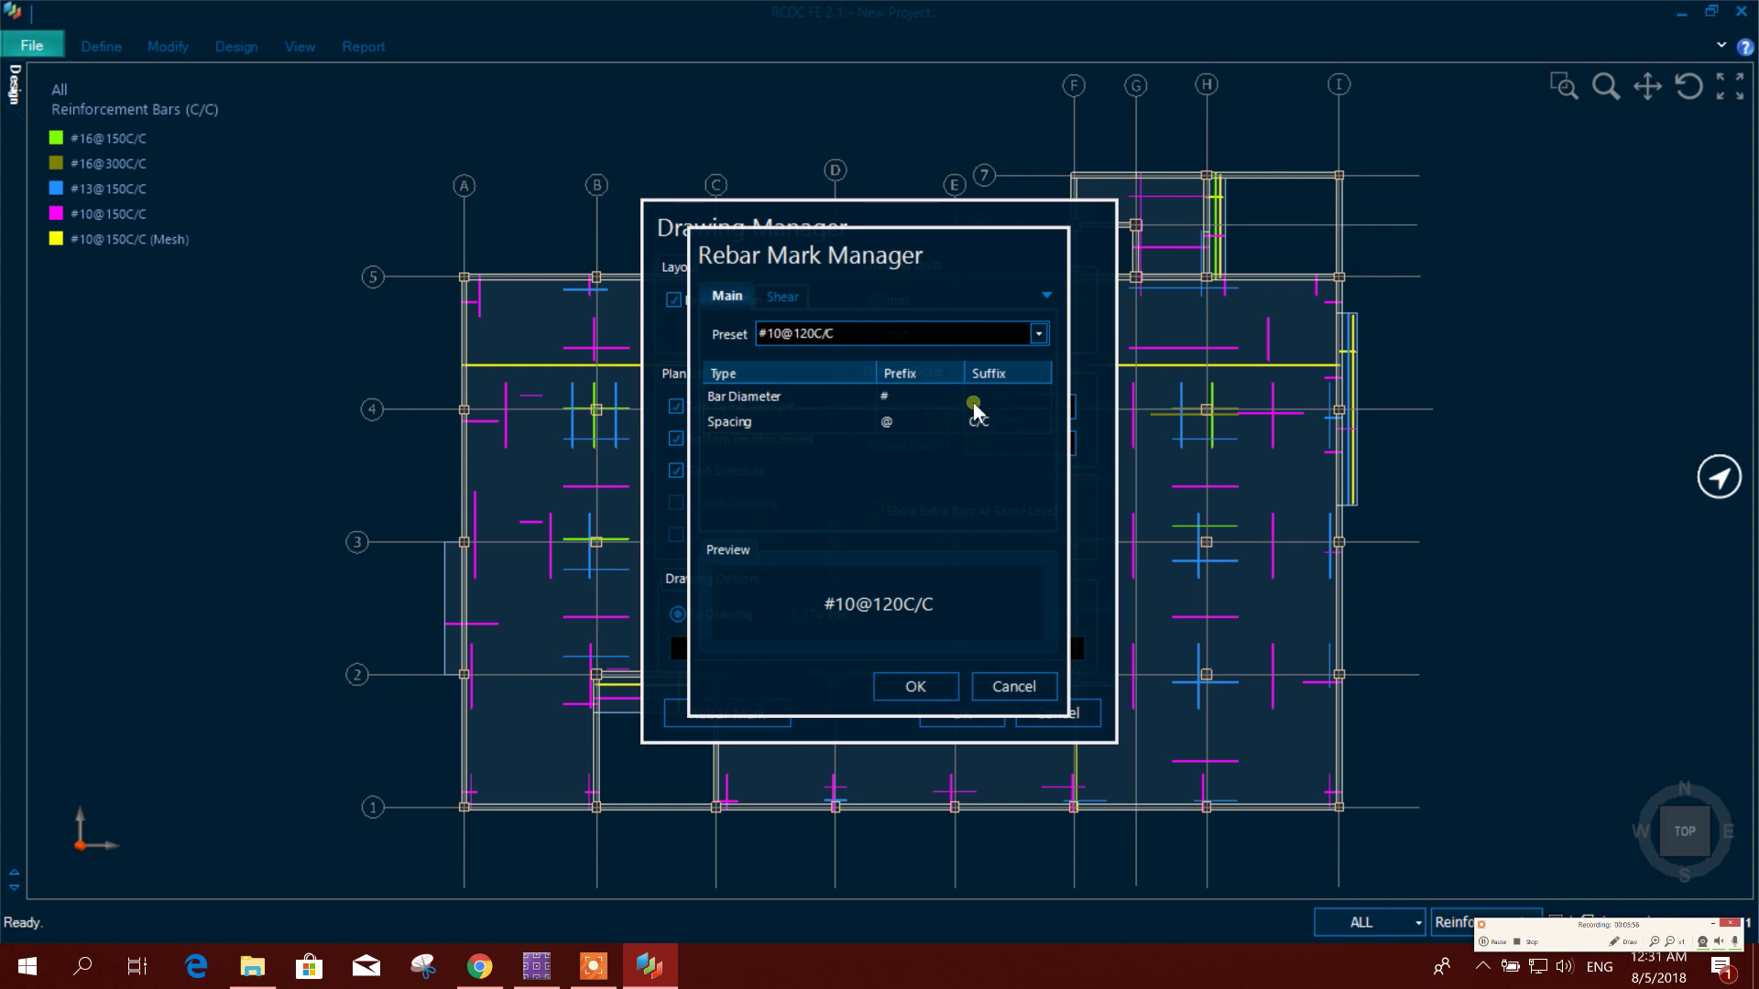
pyautogui.click(780, 296)
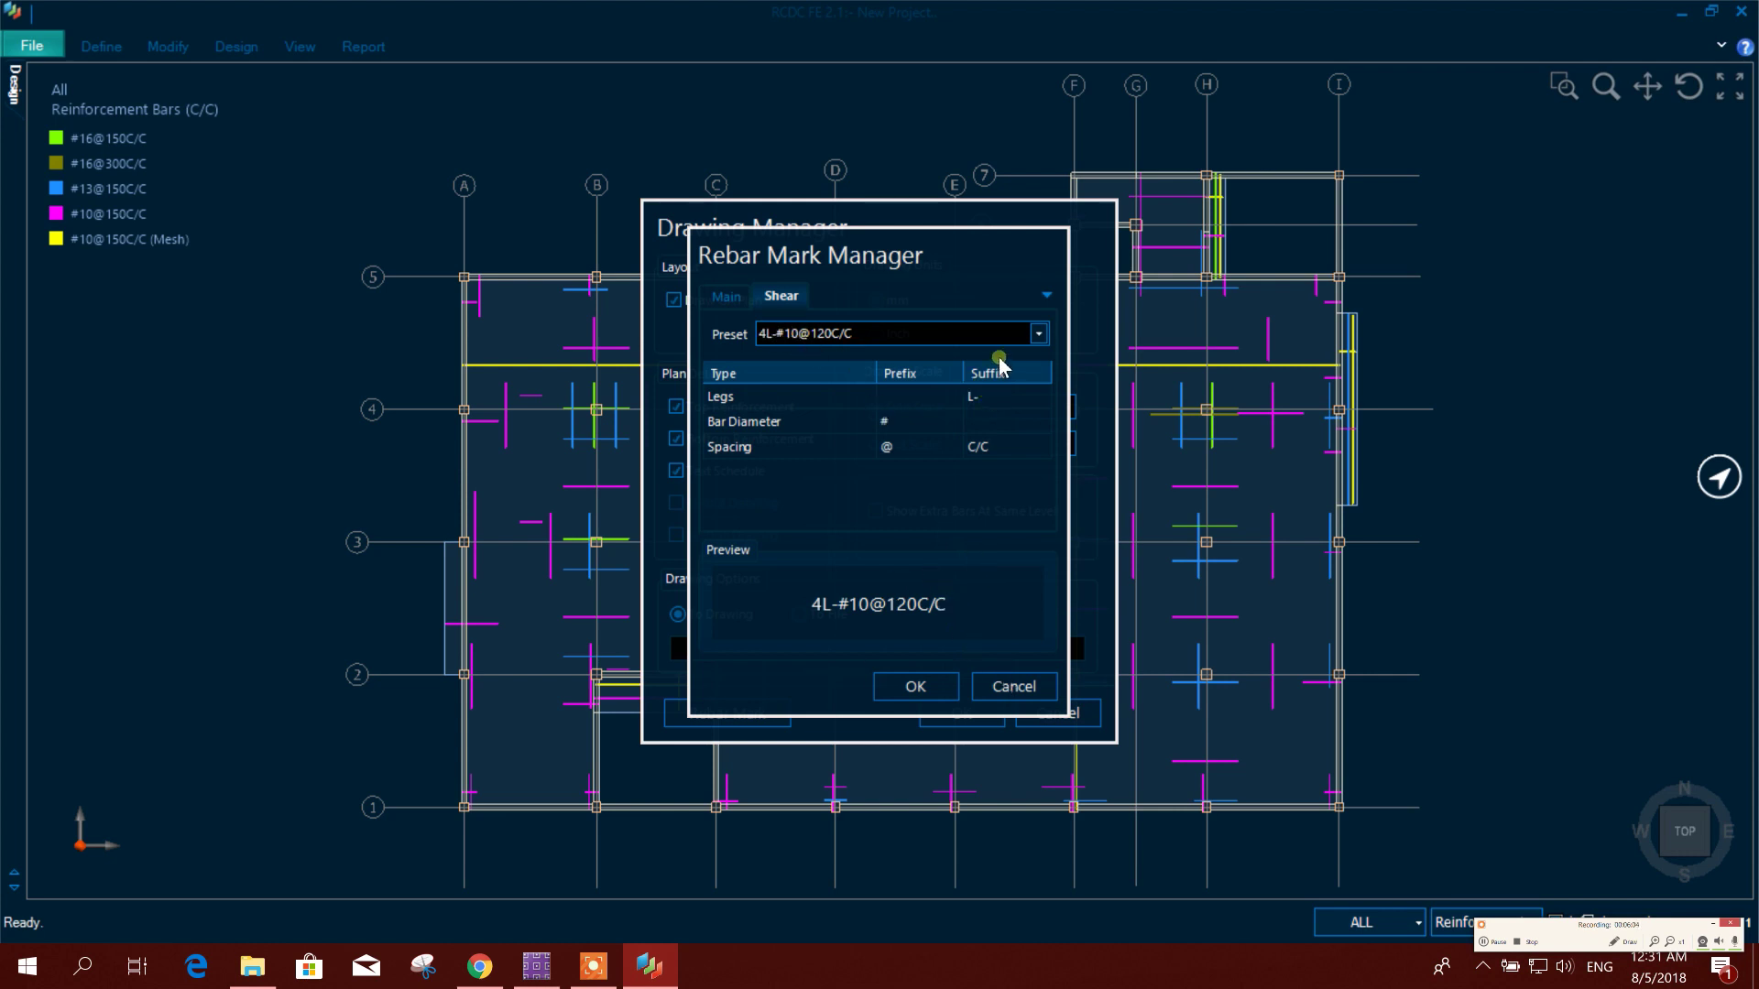
pyautogui.click(1036, 338)
pyautogui.click(1043, 334)
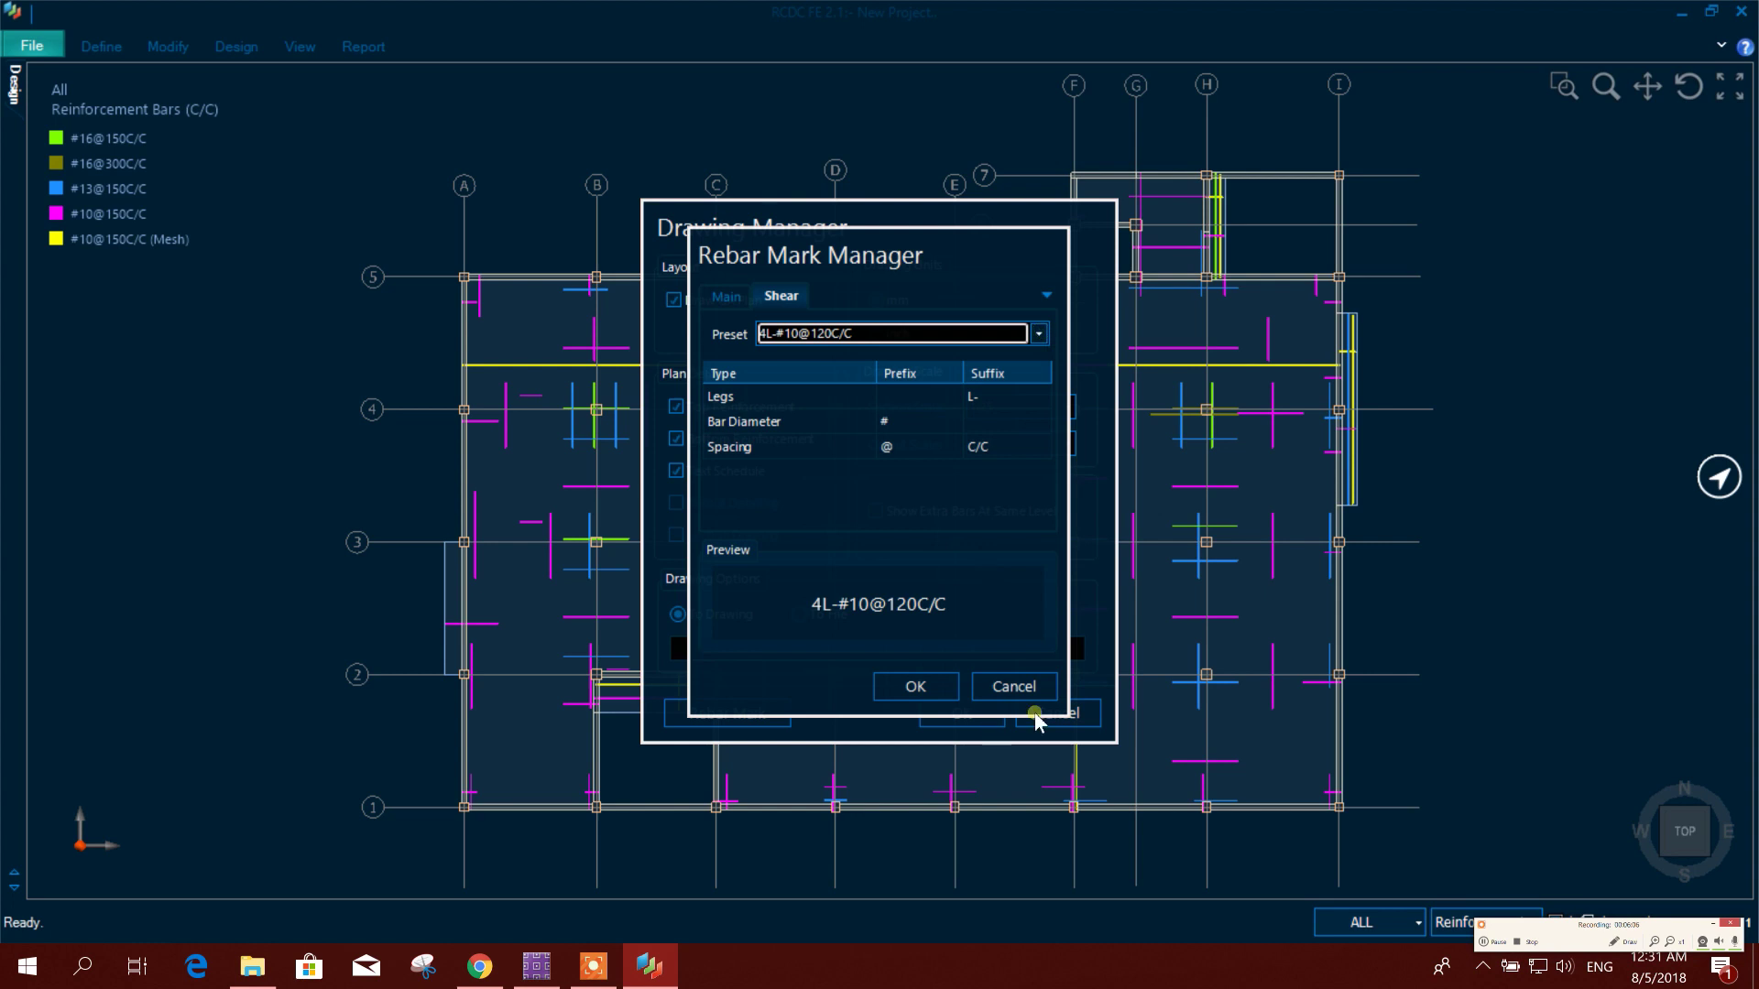
pyautogui.click(1011, 686)
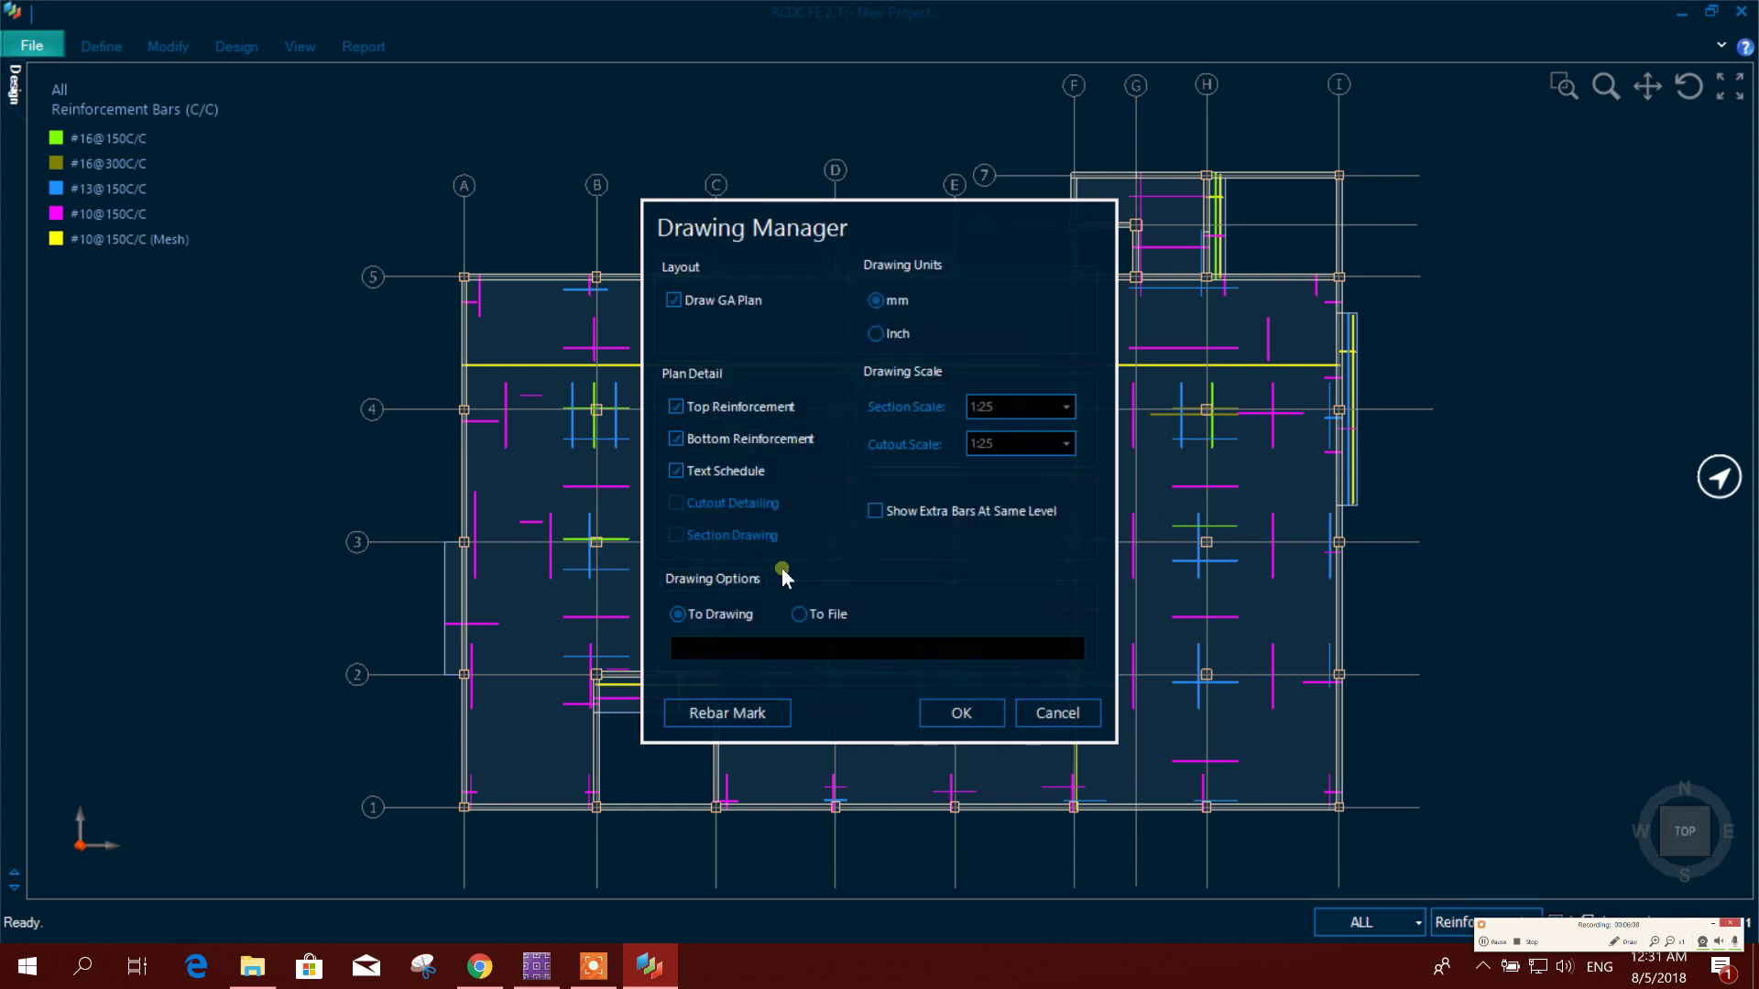
pyautogui.click(961, 715)
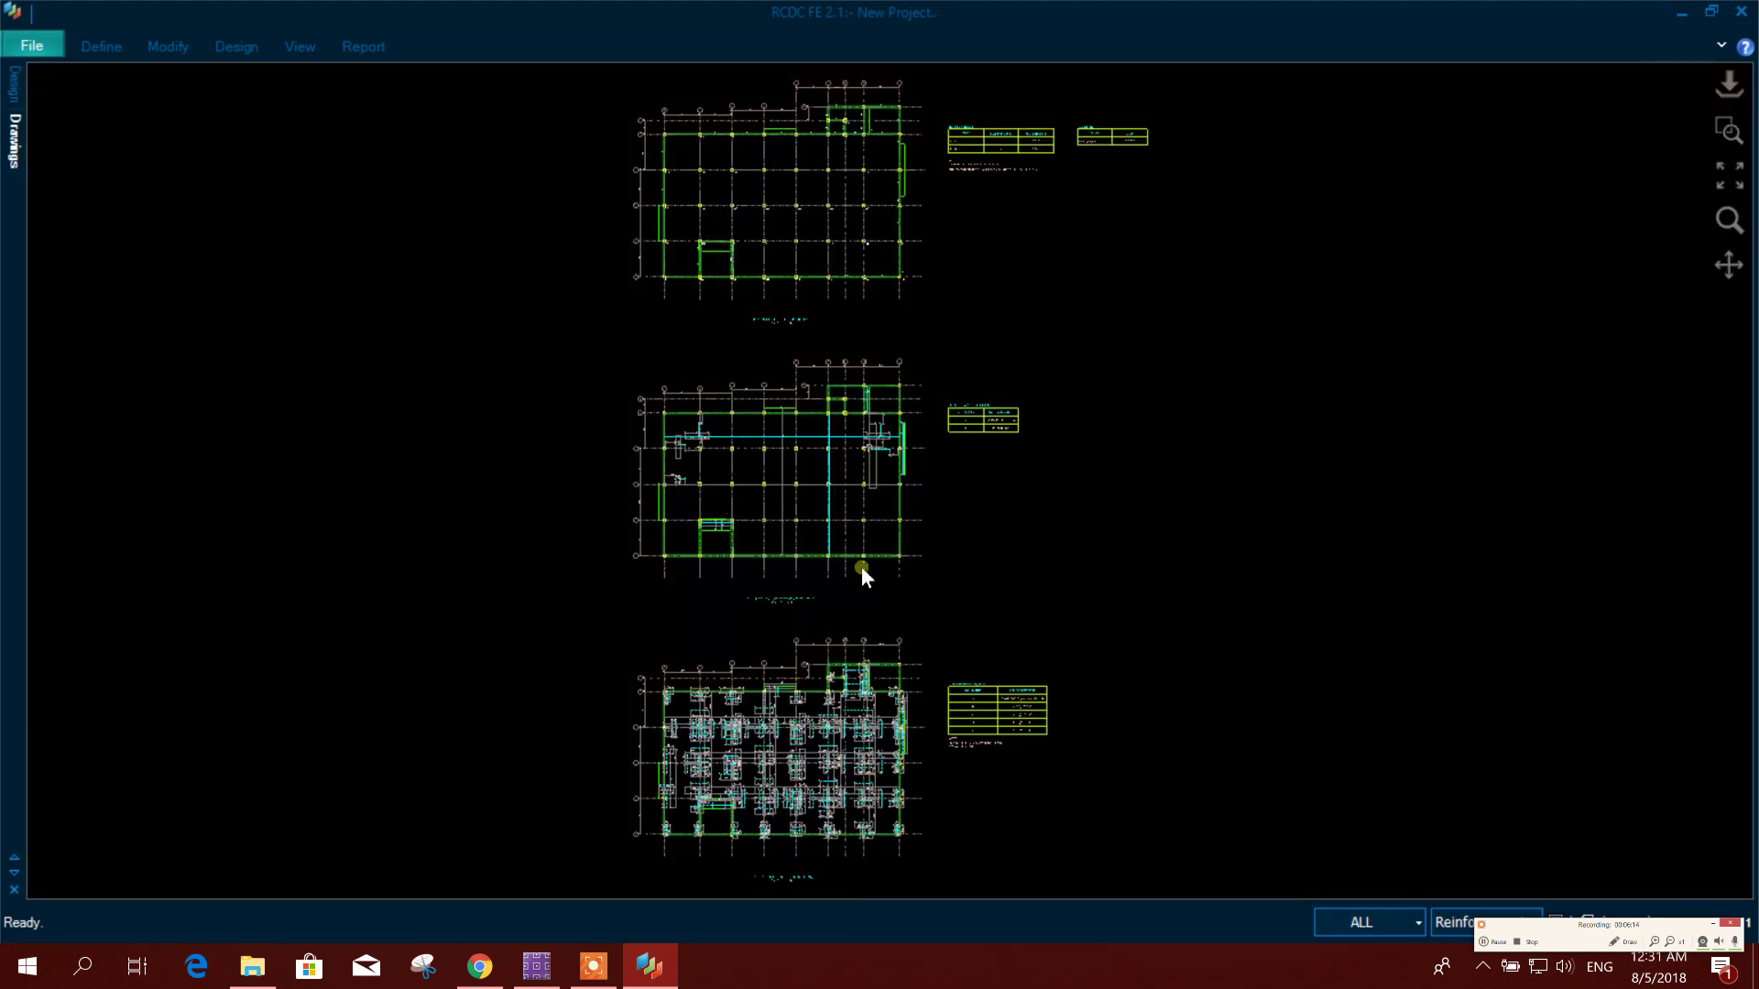
# Zoom over the top and bottom reinforcement plans and bar mark legends, then try exporting.
pyautogui.scroll(5, 797, 425)
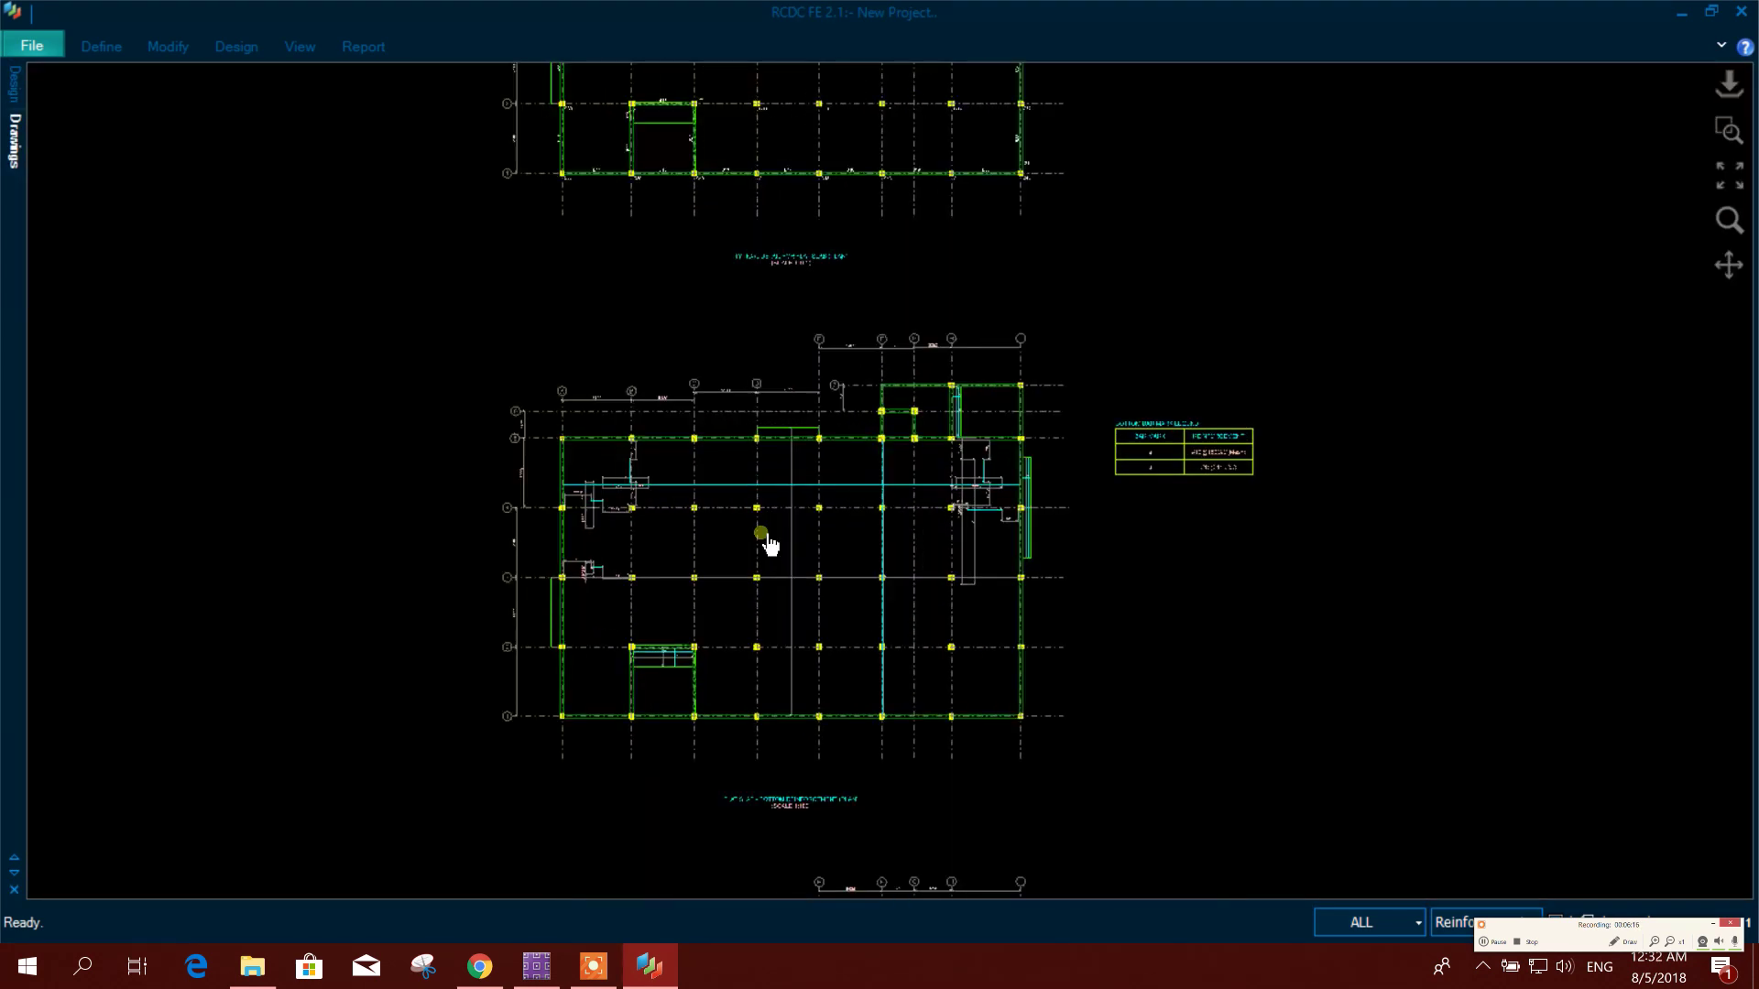
pyautogui.scroll(5, 815, 706)
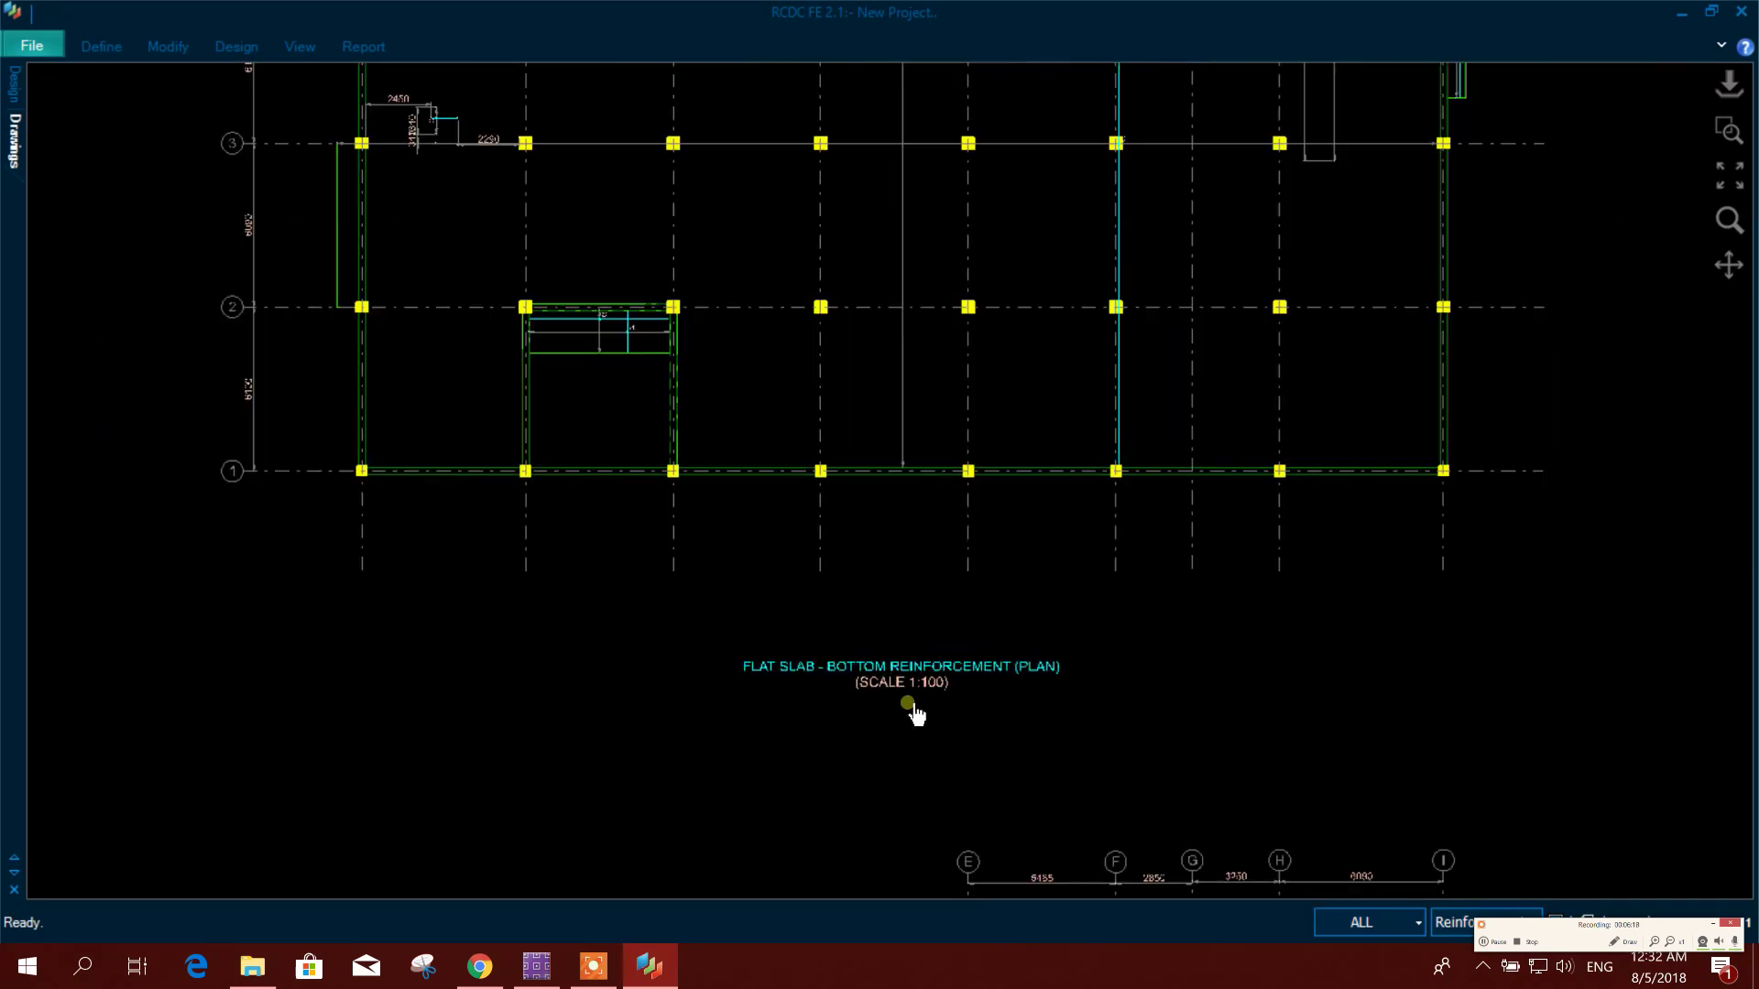
pyautogui.scroll(-3, 925, 623)
pyautogui.scroll(4, 934, 538)
pyautogui.scroll(4, 1227, 453)
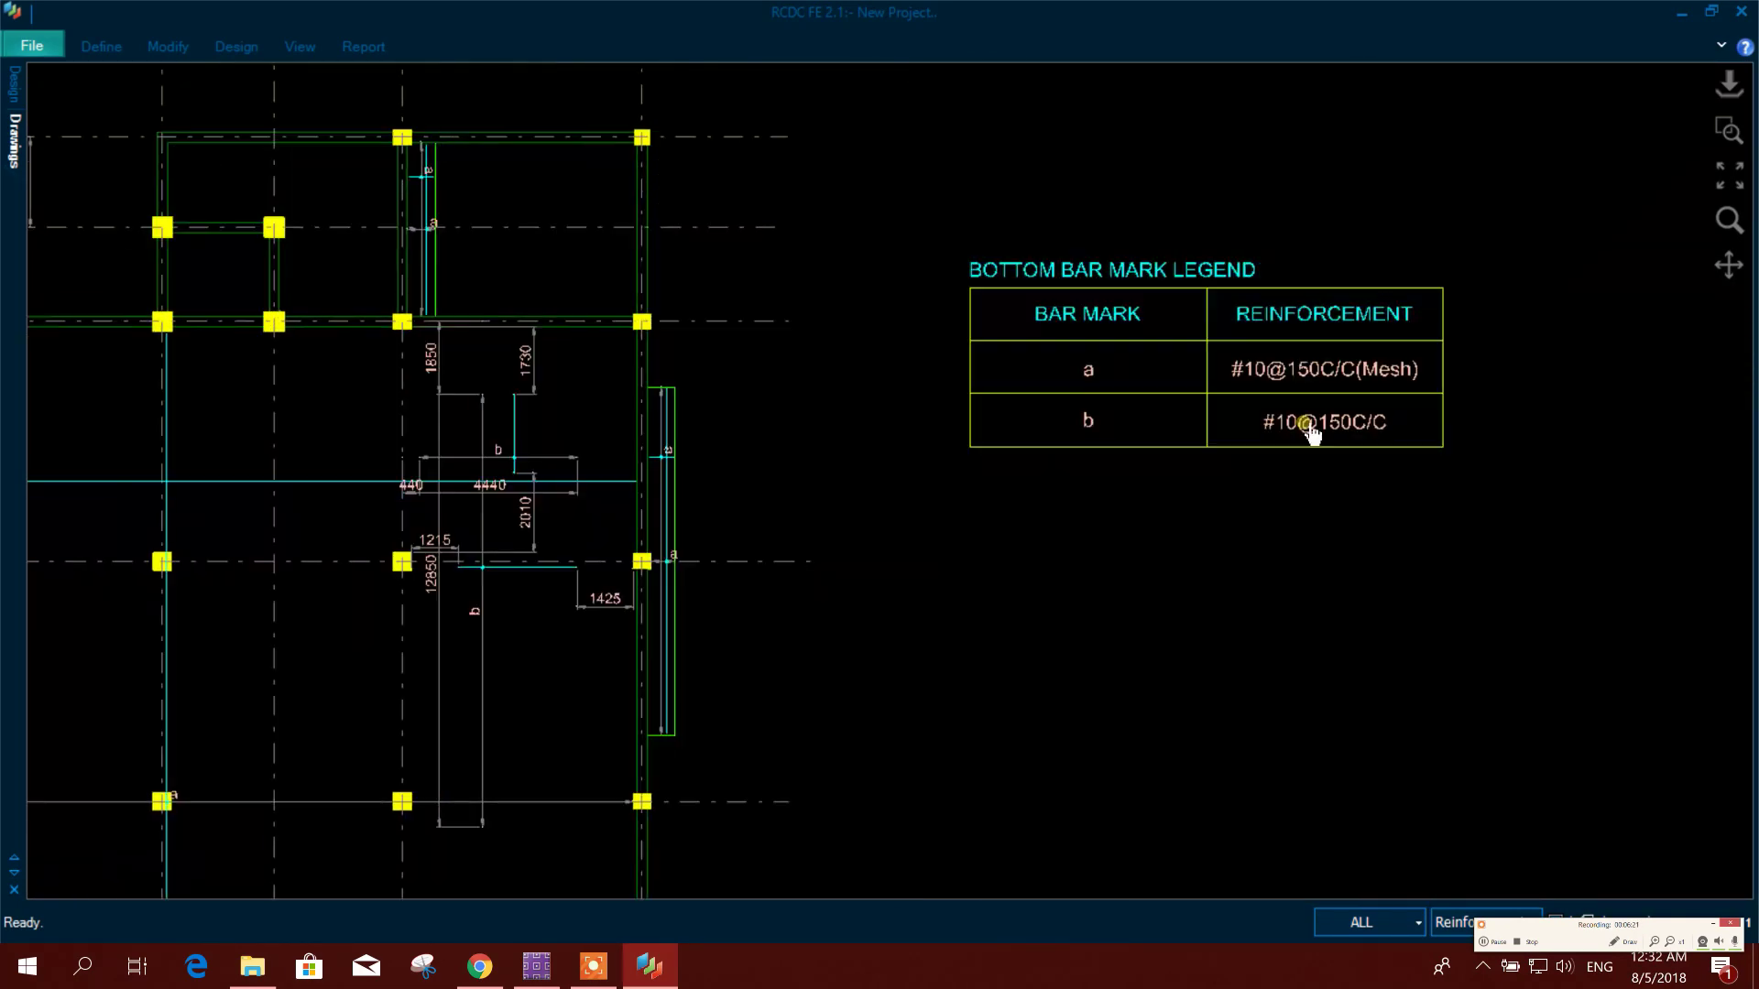
pyautogui.scroll(-1, 1437, 385)
pyautogui.scroll(-6, 997, 769)
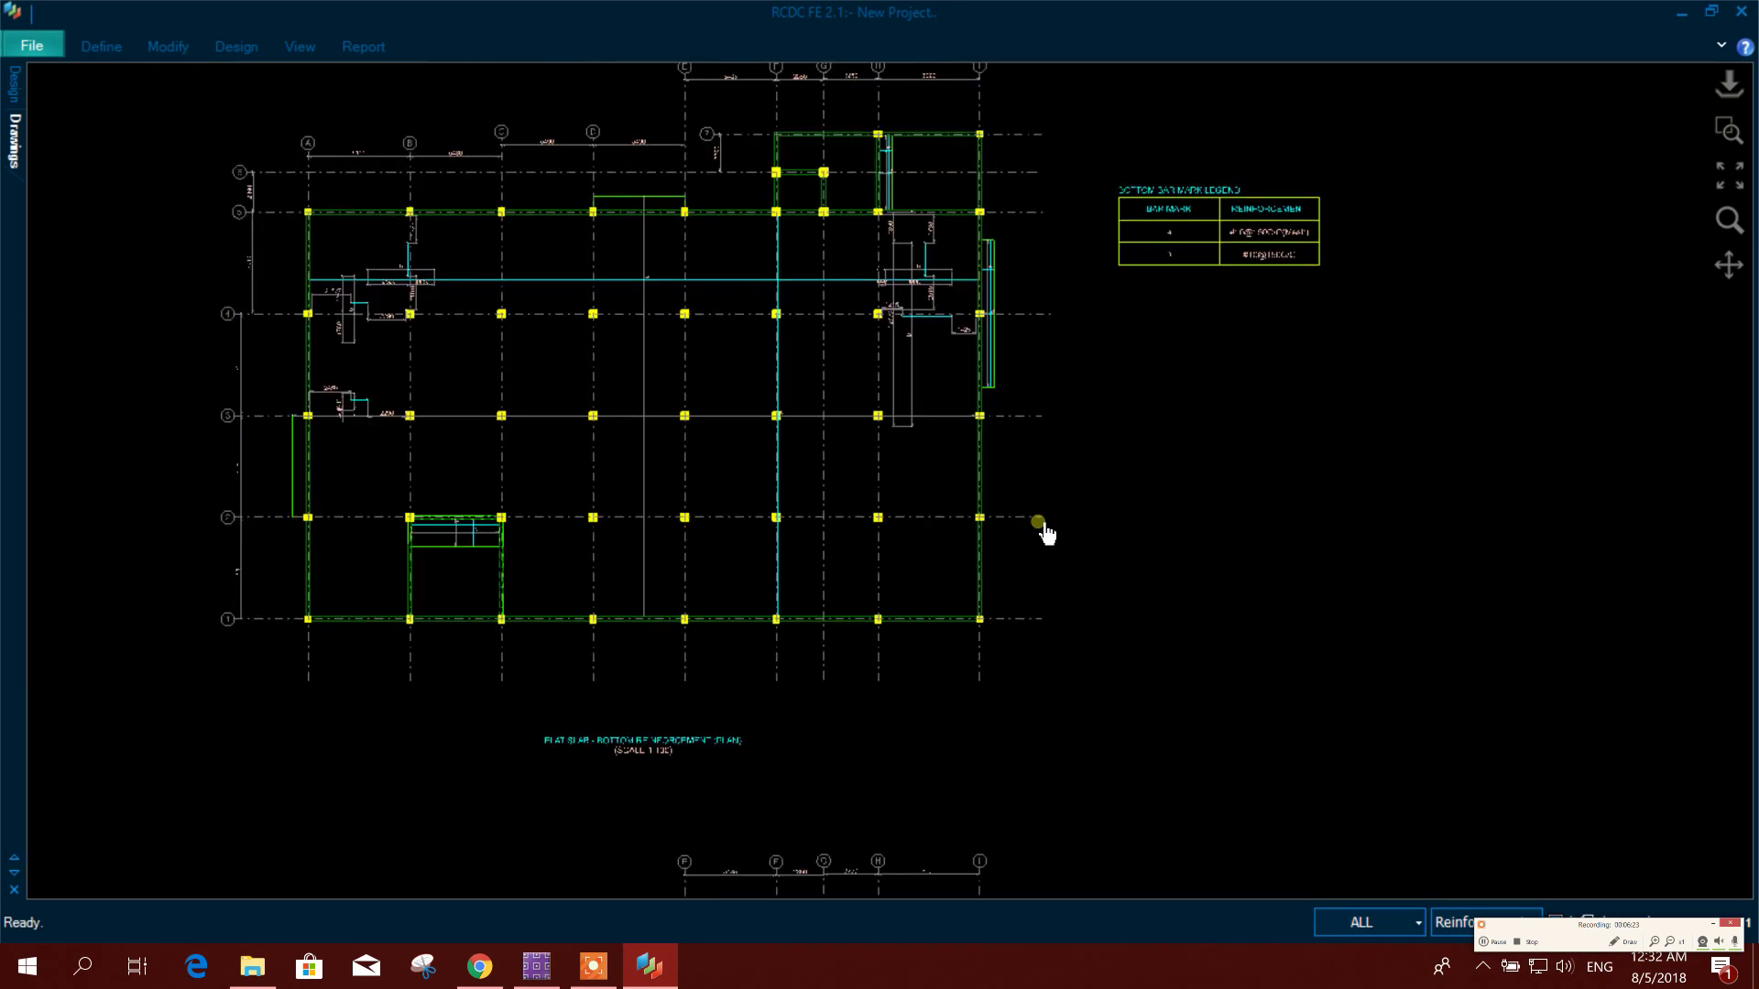
pyautogui.scroll(3, 850, 742)
pyautogui.scroll(5, 850, 742)
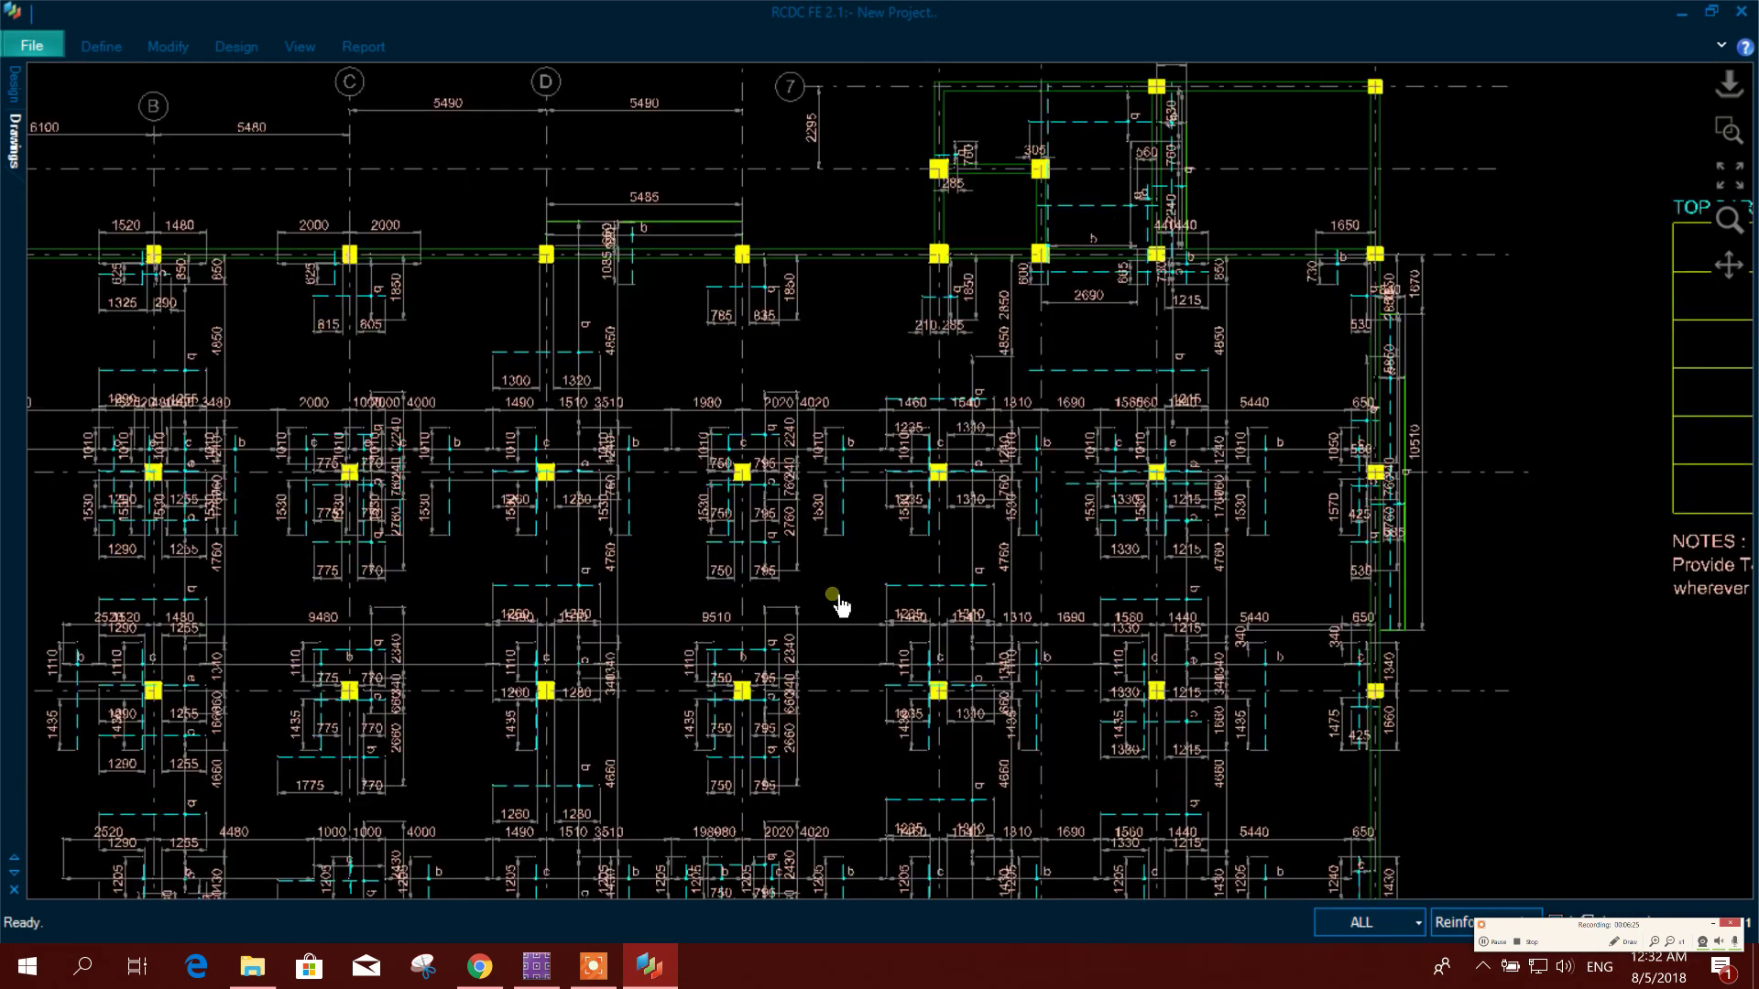
pyautogui.scroll(-5, 939, 587)
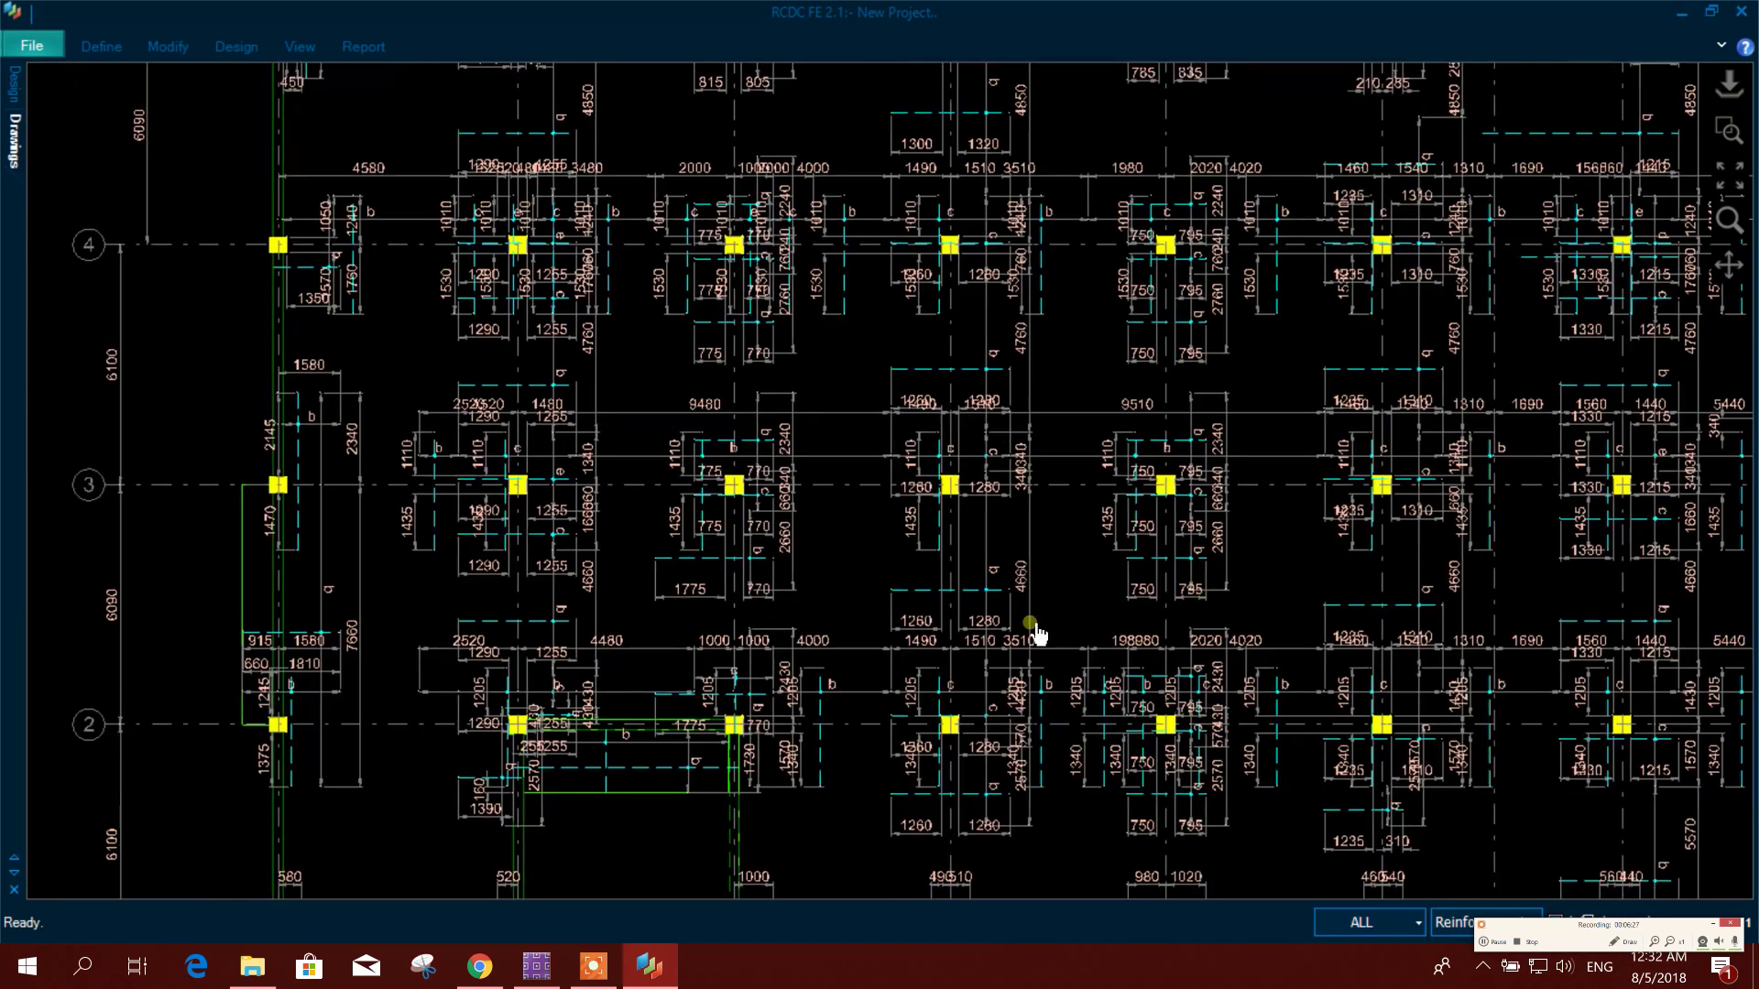
pyautogui.scroll(4, 873, 604)
pyautogui.scroll(3, 950, 425)
pyautogui.scroll(-6, 778, 668)
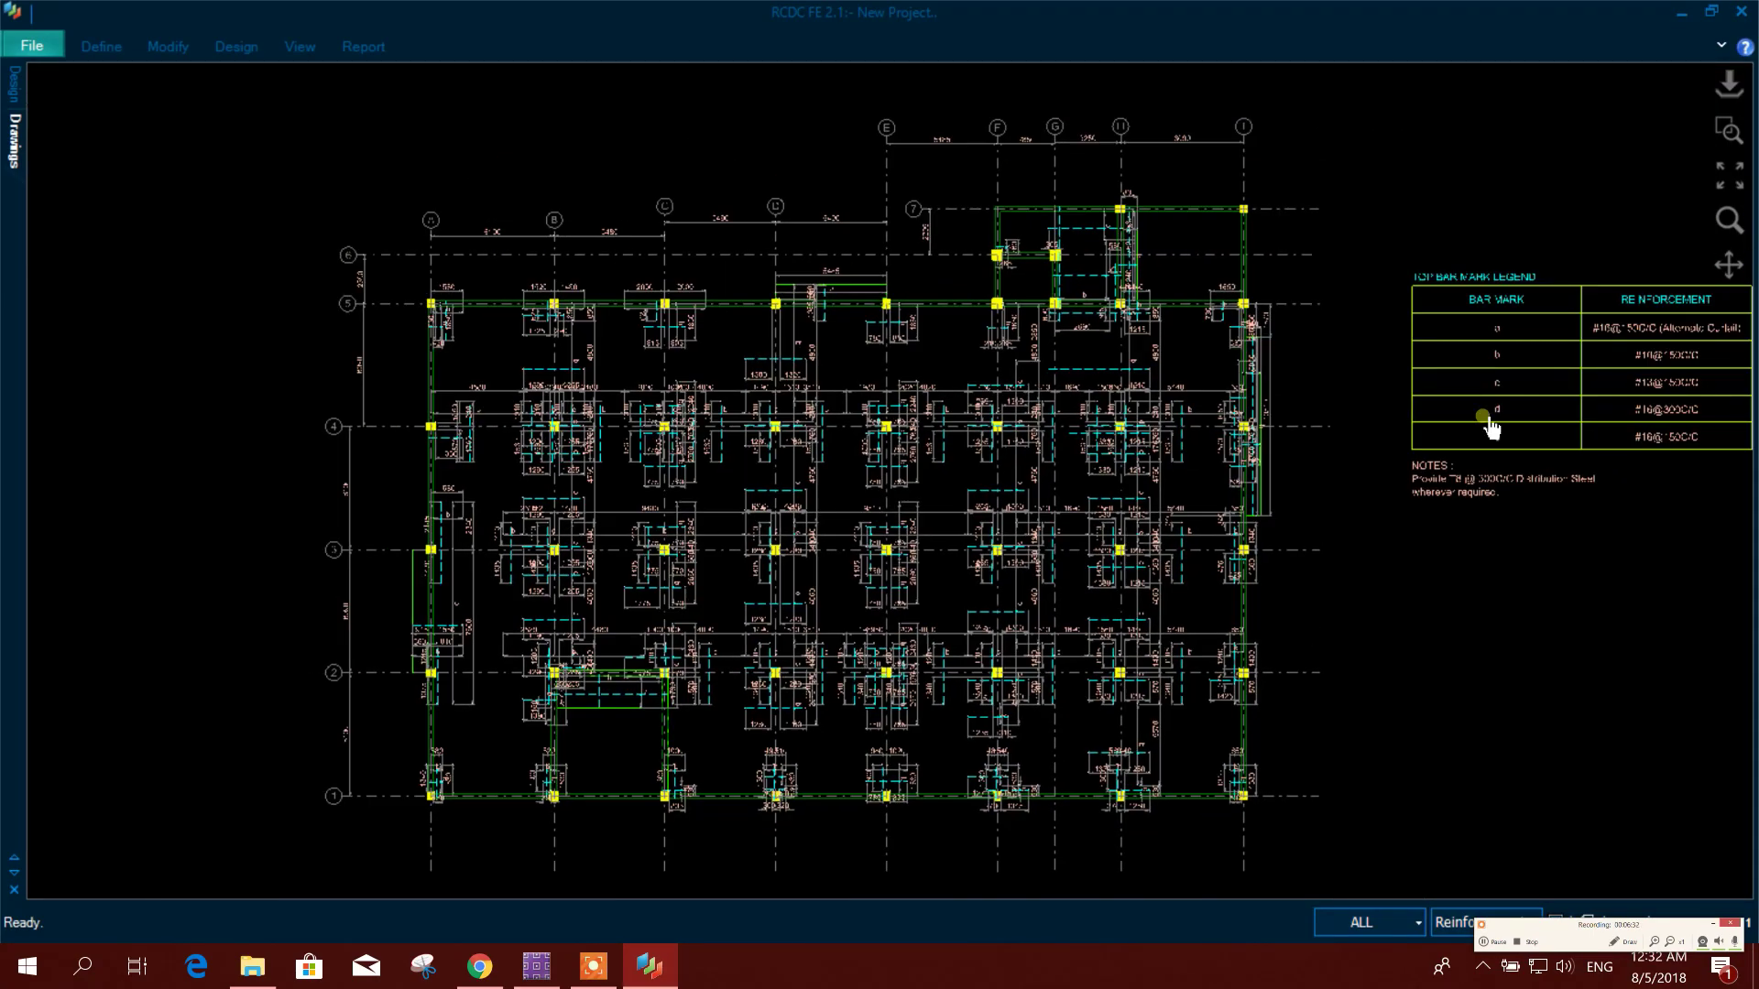
pyautogui.click(1729, 84)
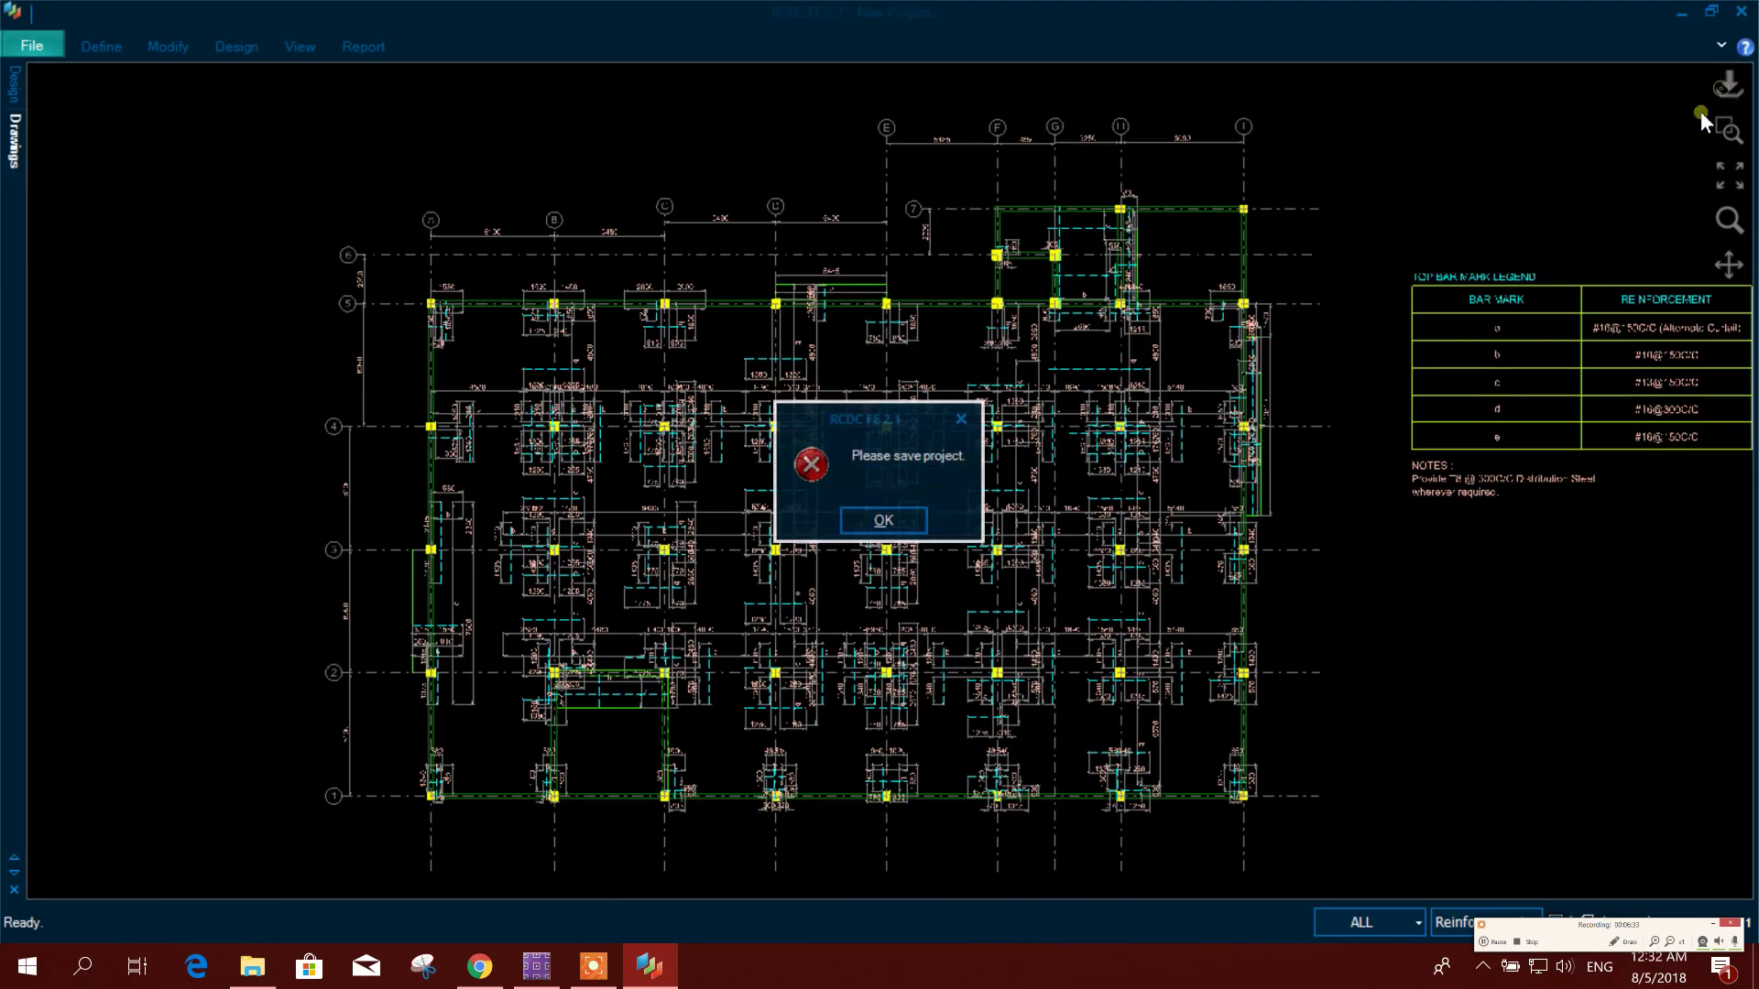
# Save the project over MPC FLAT SLAB in the D:\RCDC FE folder.
pyautogui.click(887, 521)
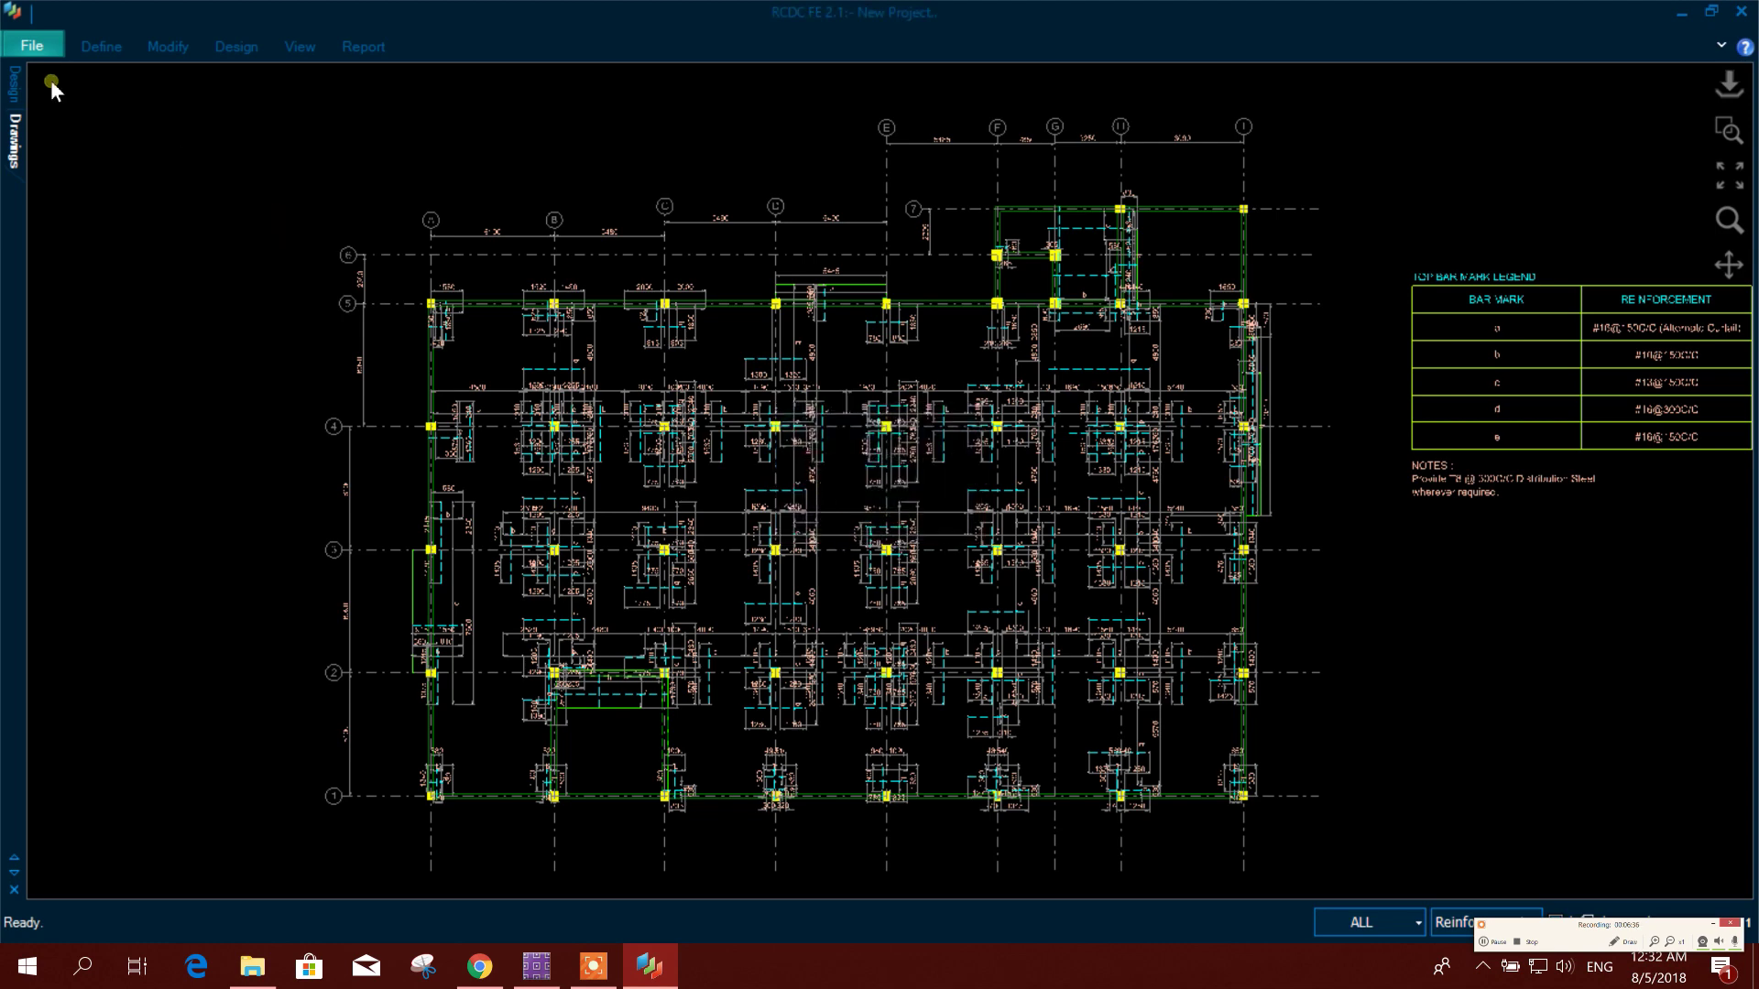
pyautogui.click(35, 48)
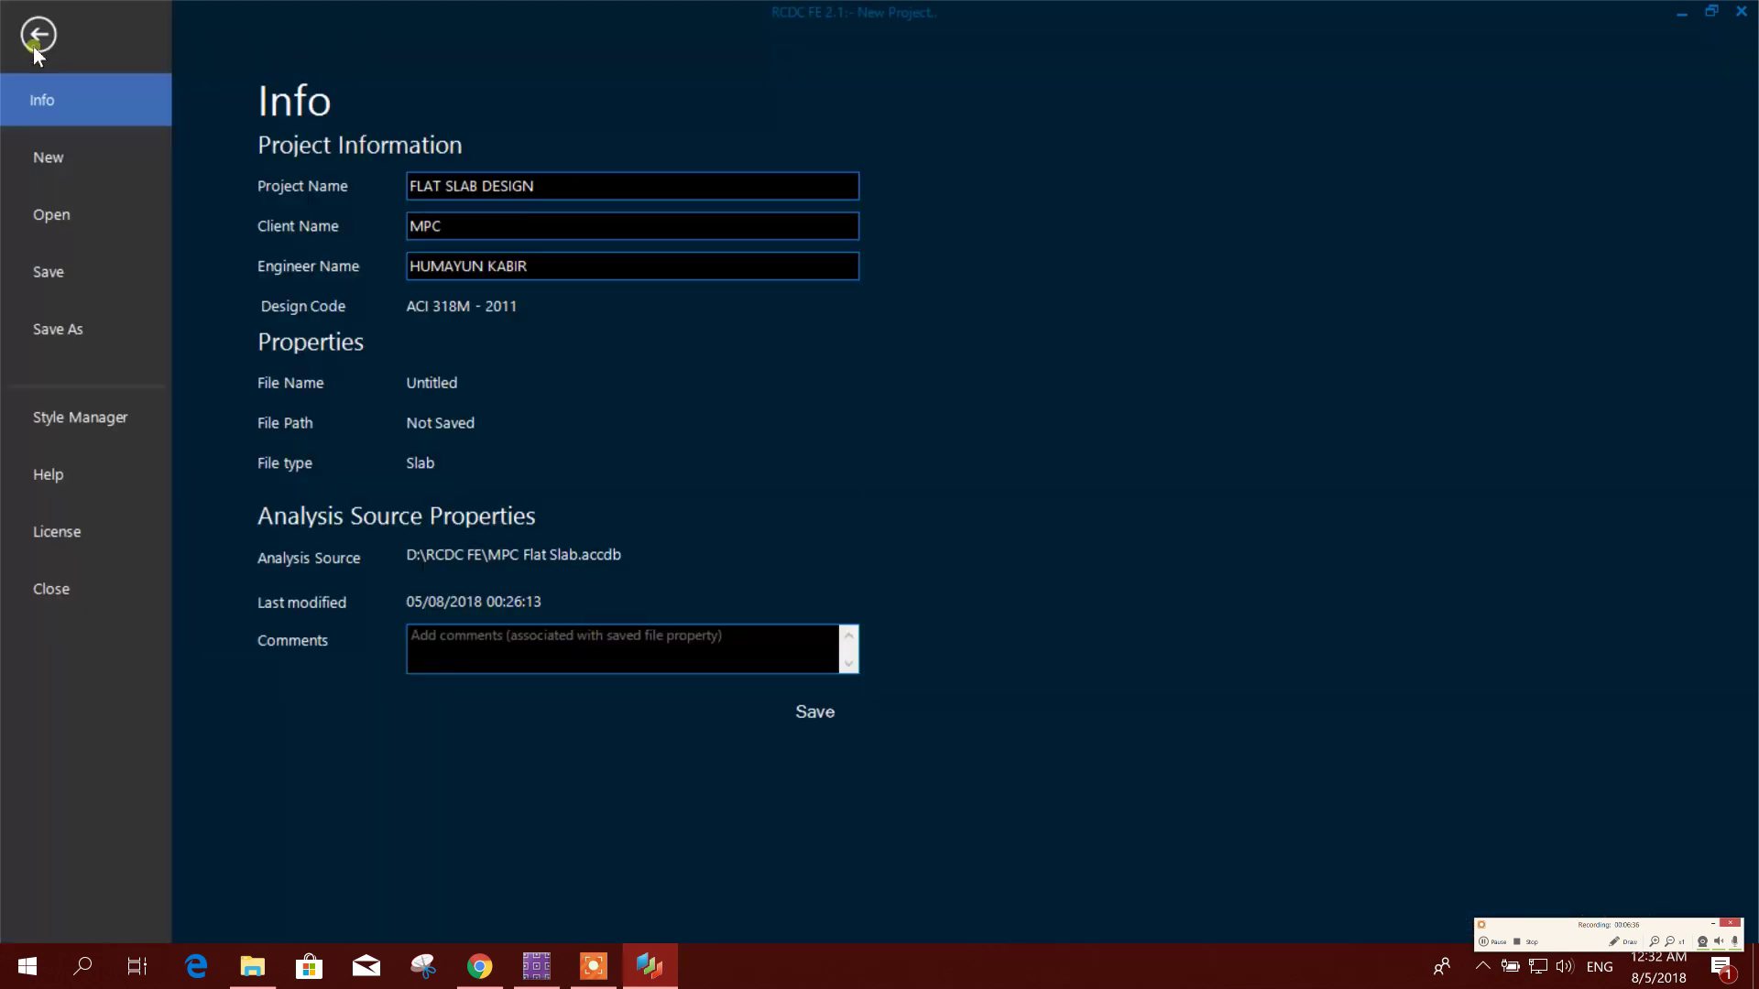
pyautogui.click(70, 268)
pyautogui.click(784, 268)
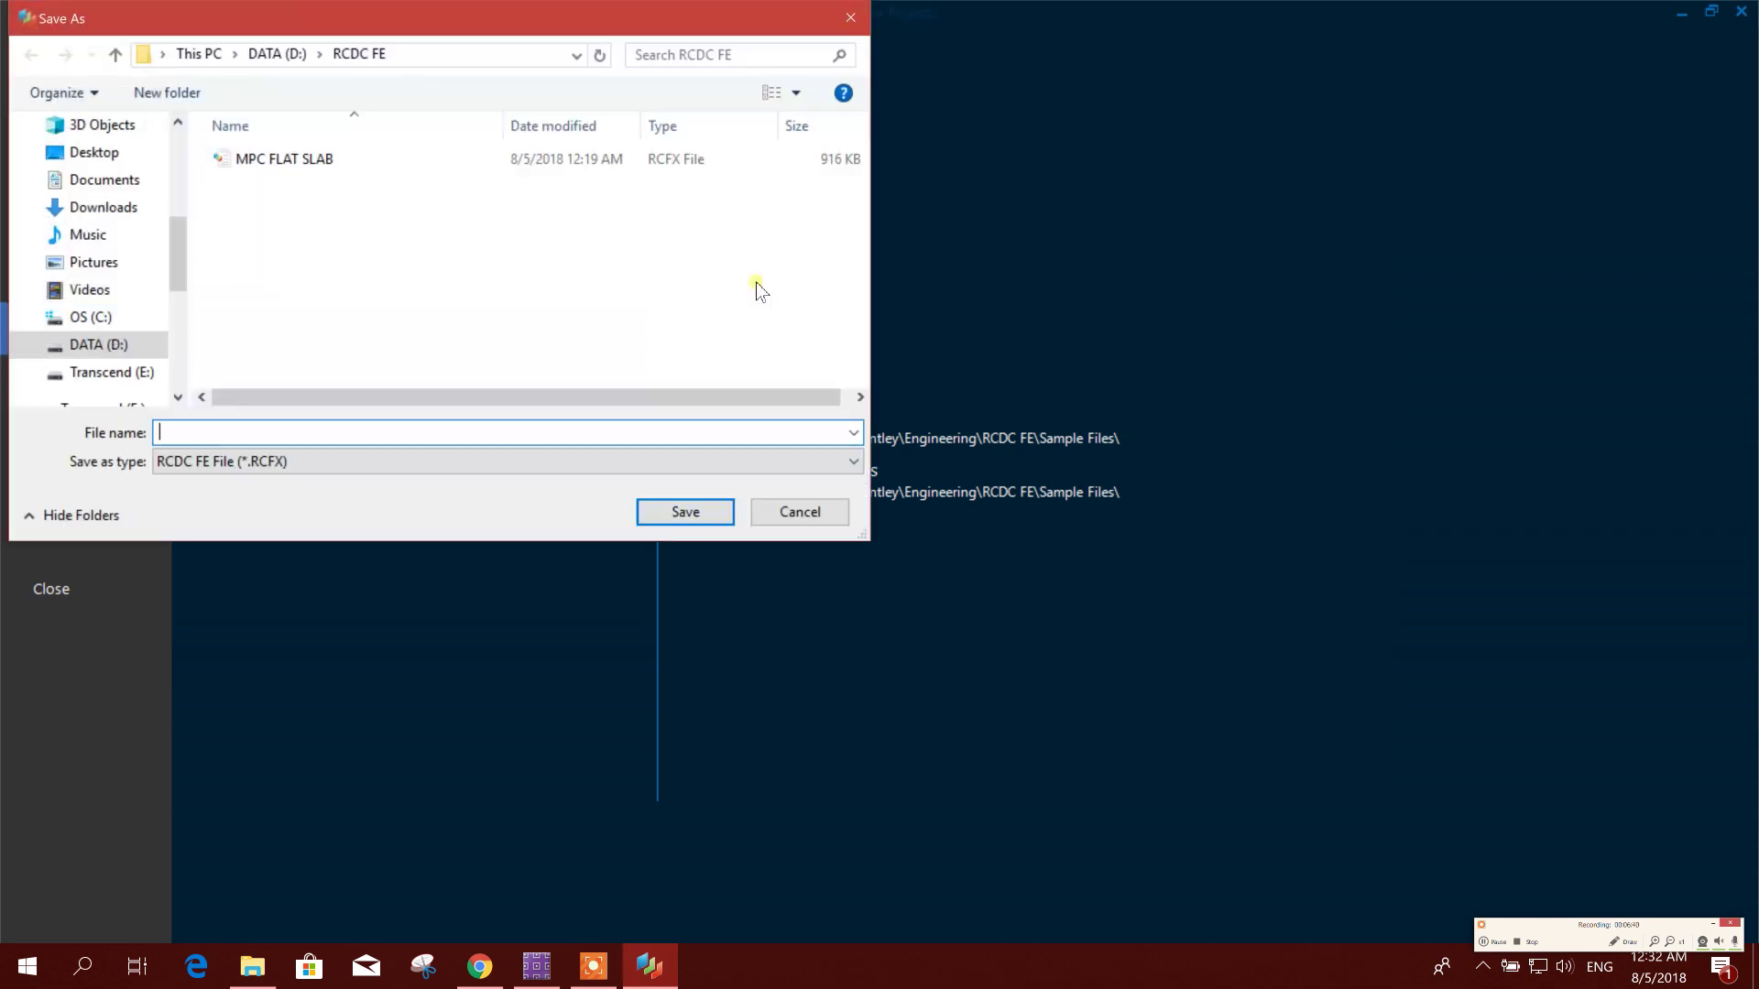
pyautogui.click(312, 160)
pyautogui.click(643, 513)
pyautogui.click(927, 483)
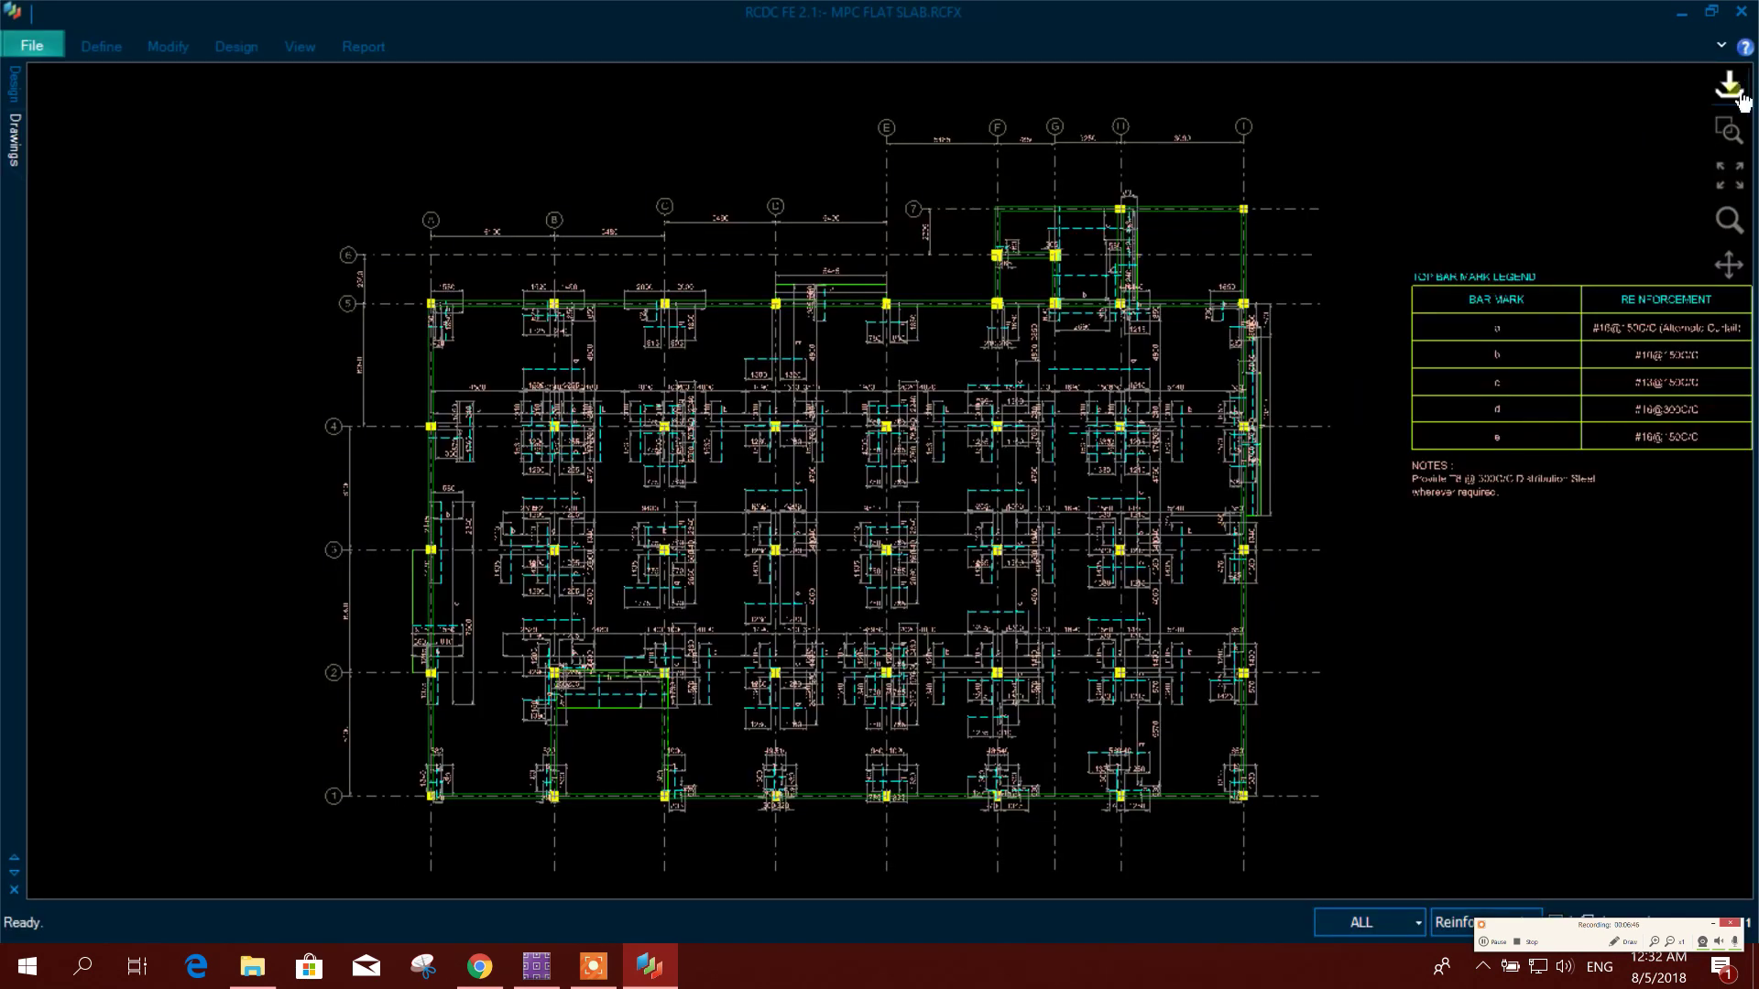
# Export the reinforcement drawing as FLAT SLAB DETAILS.dxf and minimise RCDC FE.
pyautogui.click(1729, 85)
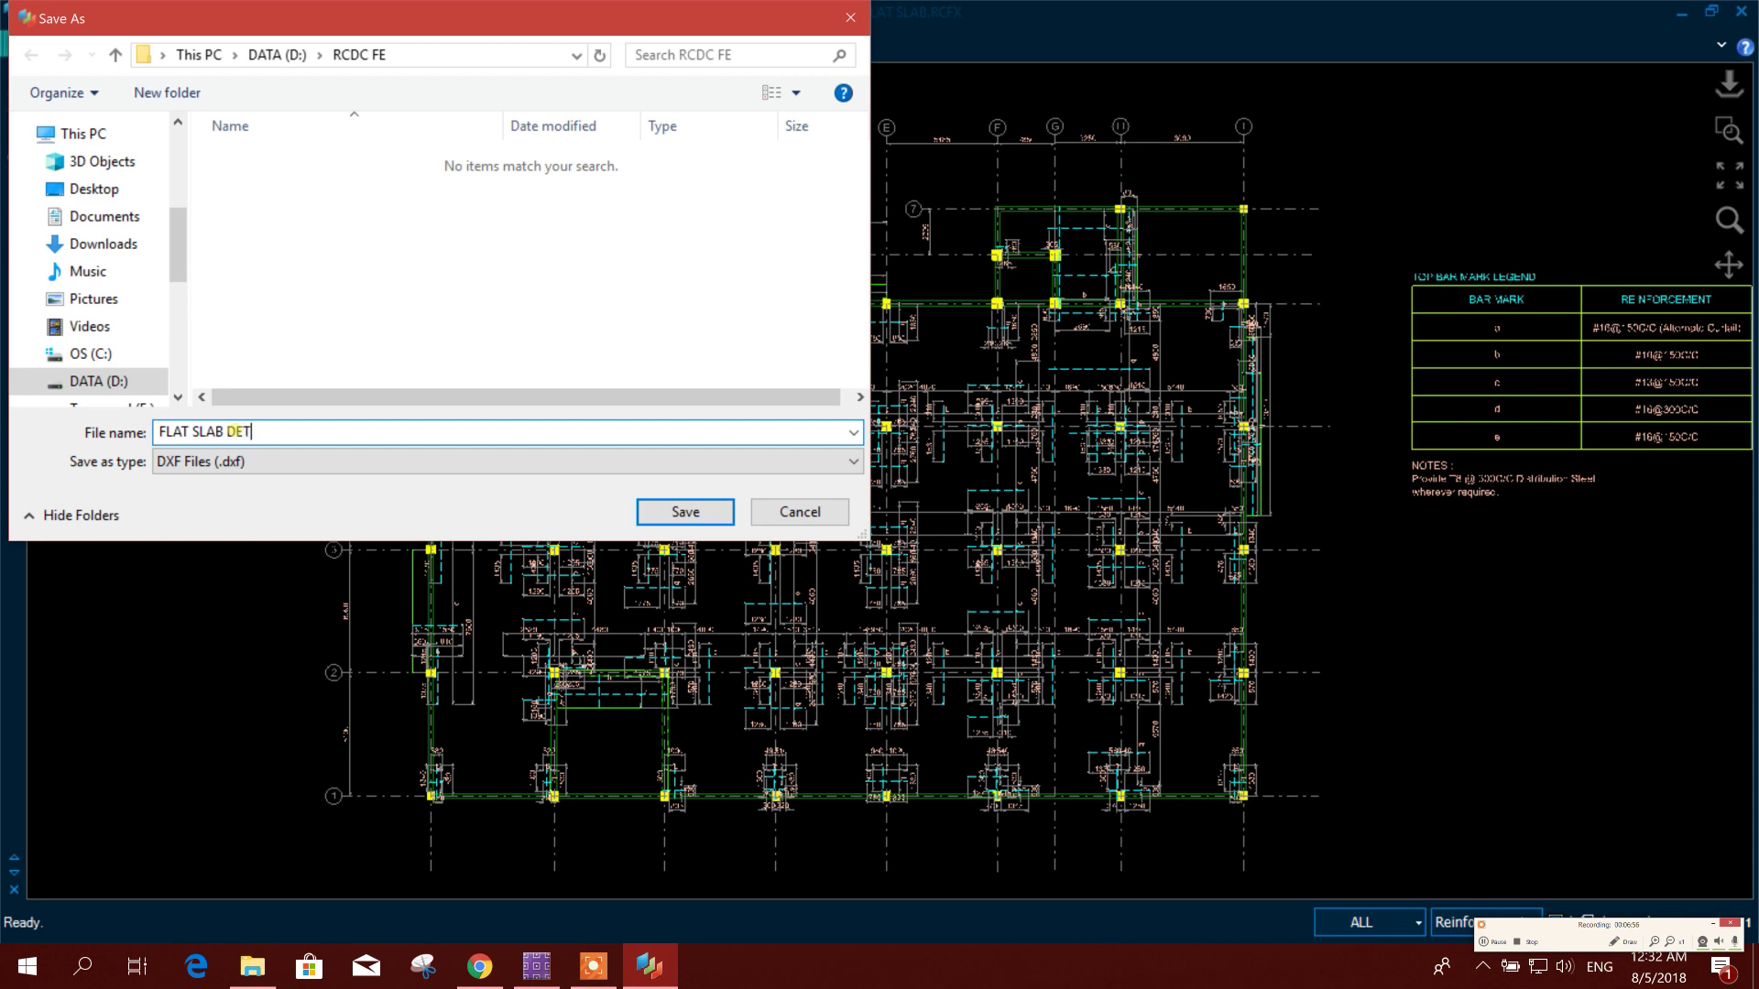
pyautogui.click(661, 510)
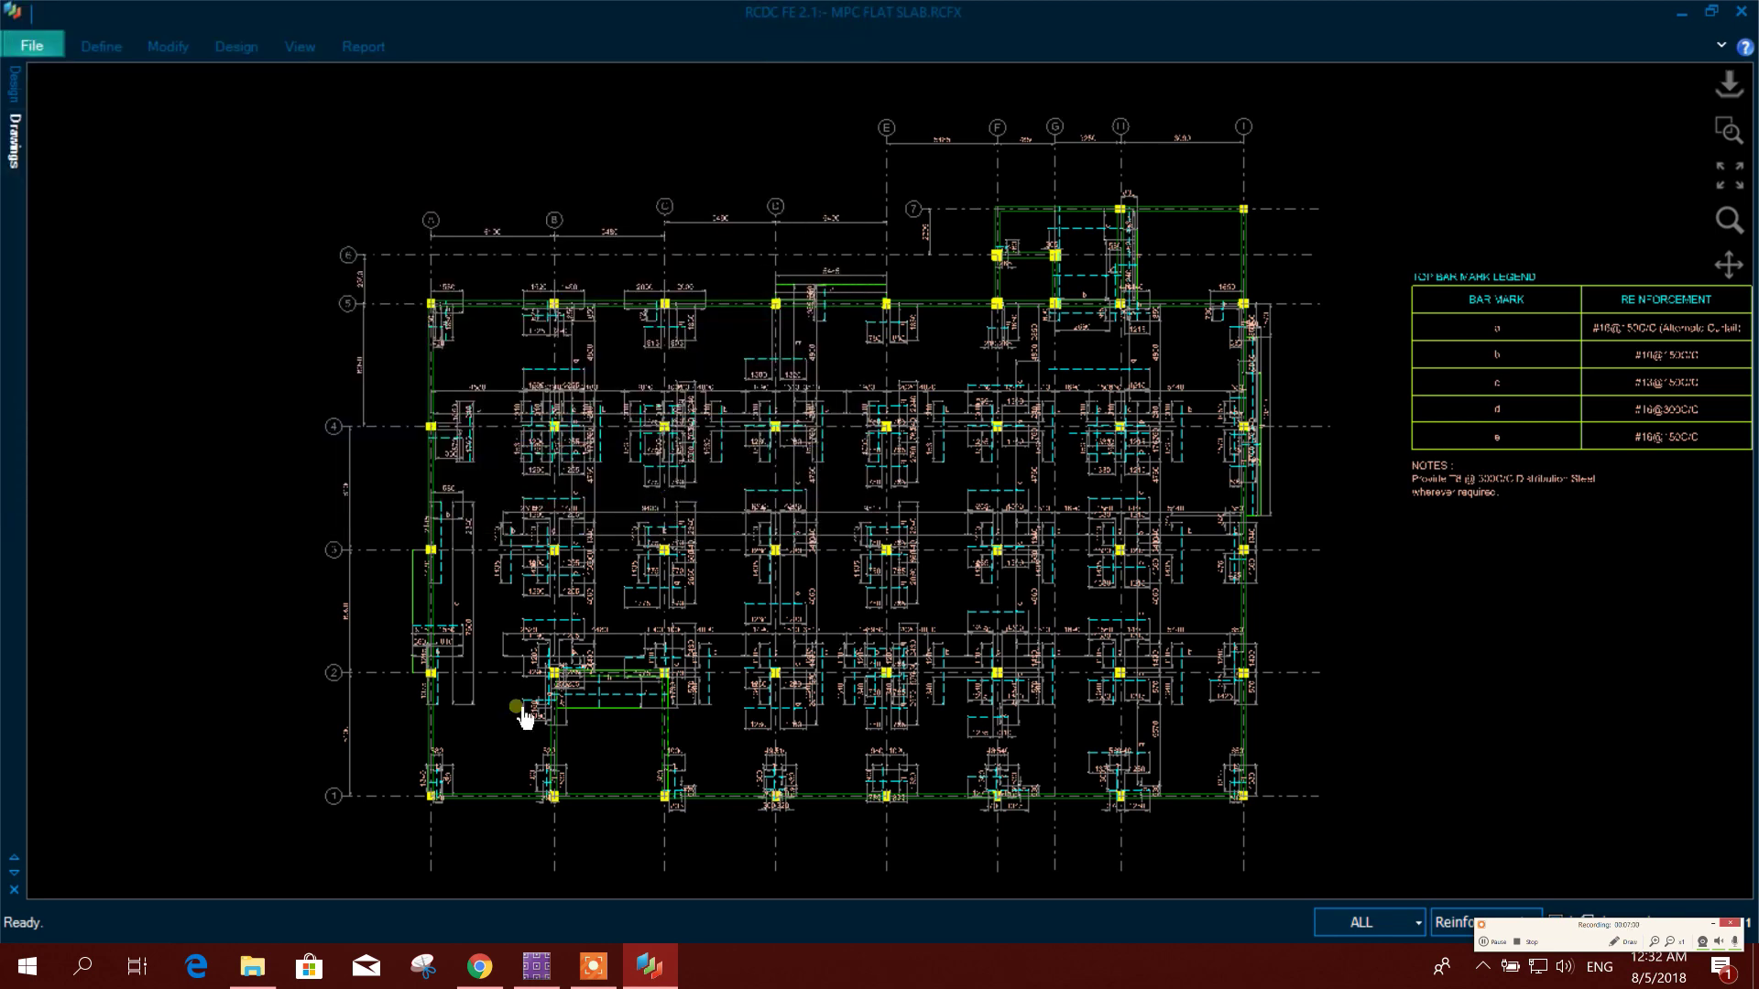
pyautogui.click(1682, 17)
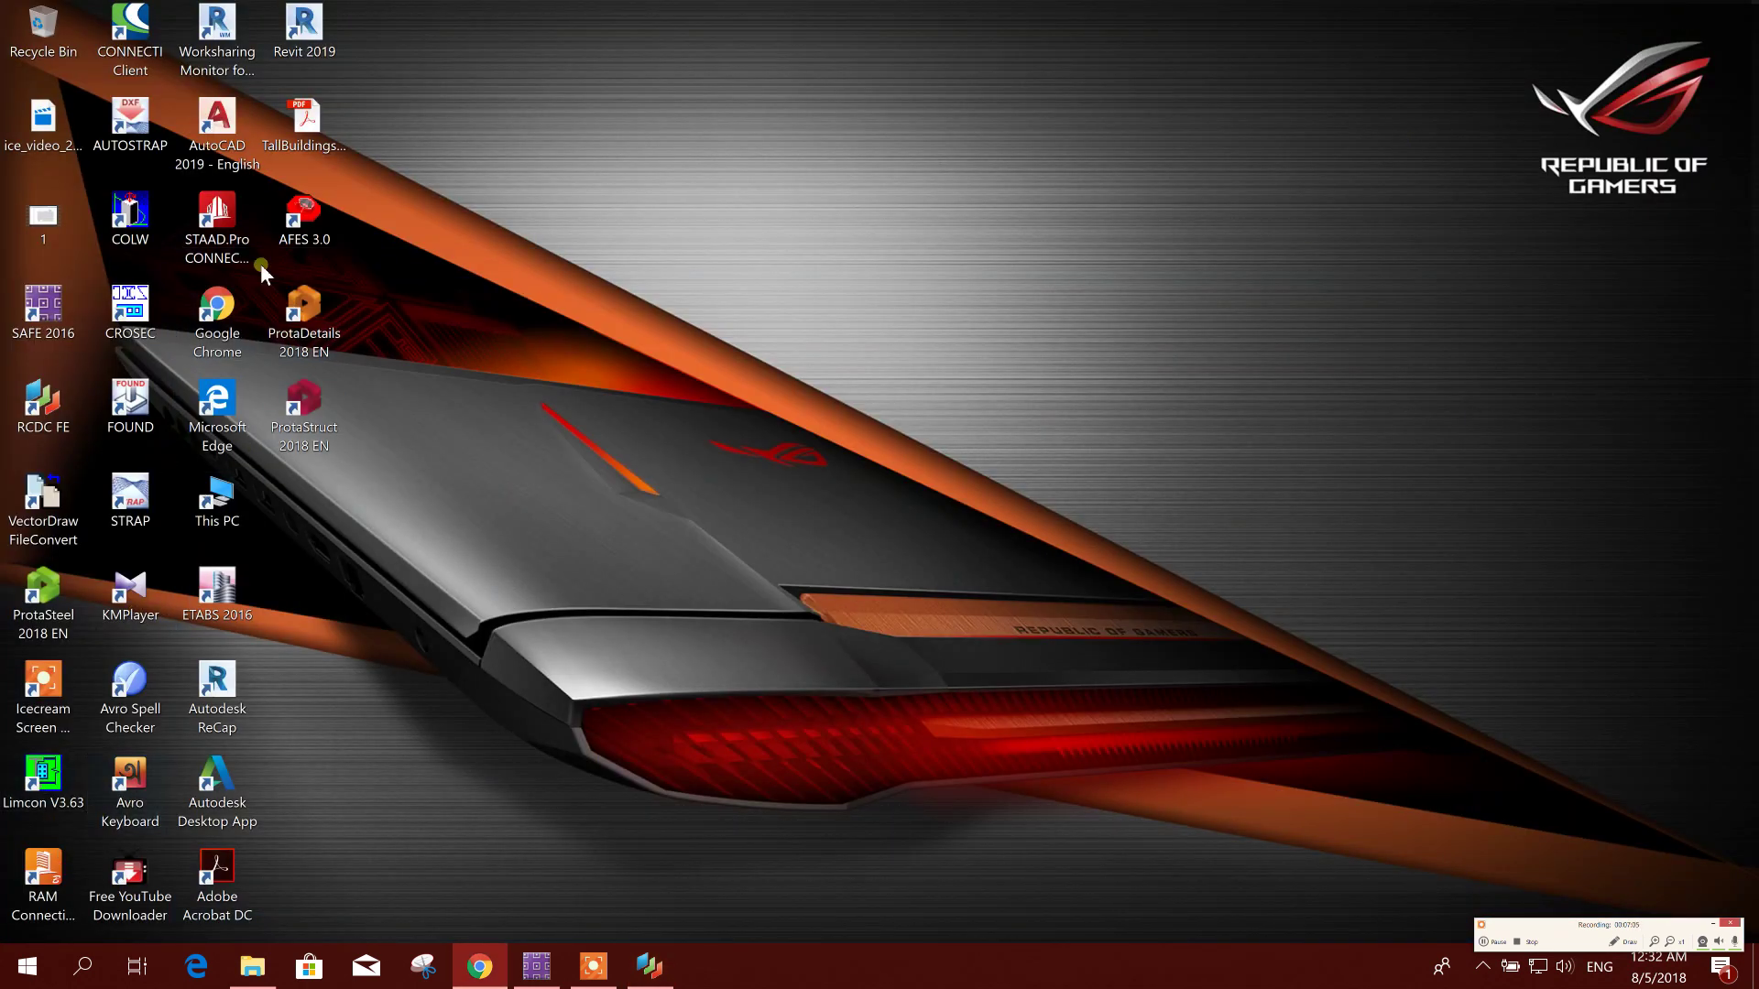
# Launch AutoCAD 2019 and open FLAT SLAB DETAILS.dxf from D:\RCDC FE, listing DXF files.
pyautogui.doubleClick(240, 163)
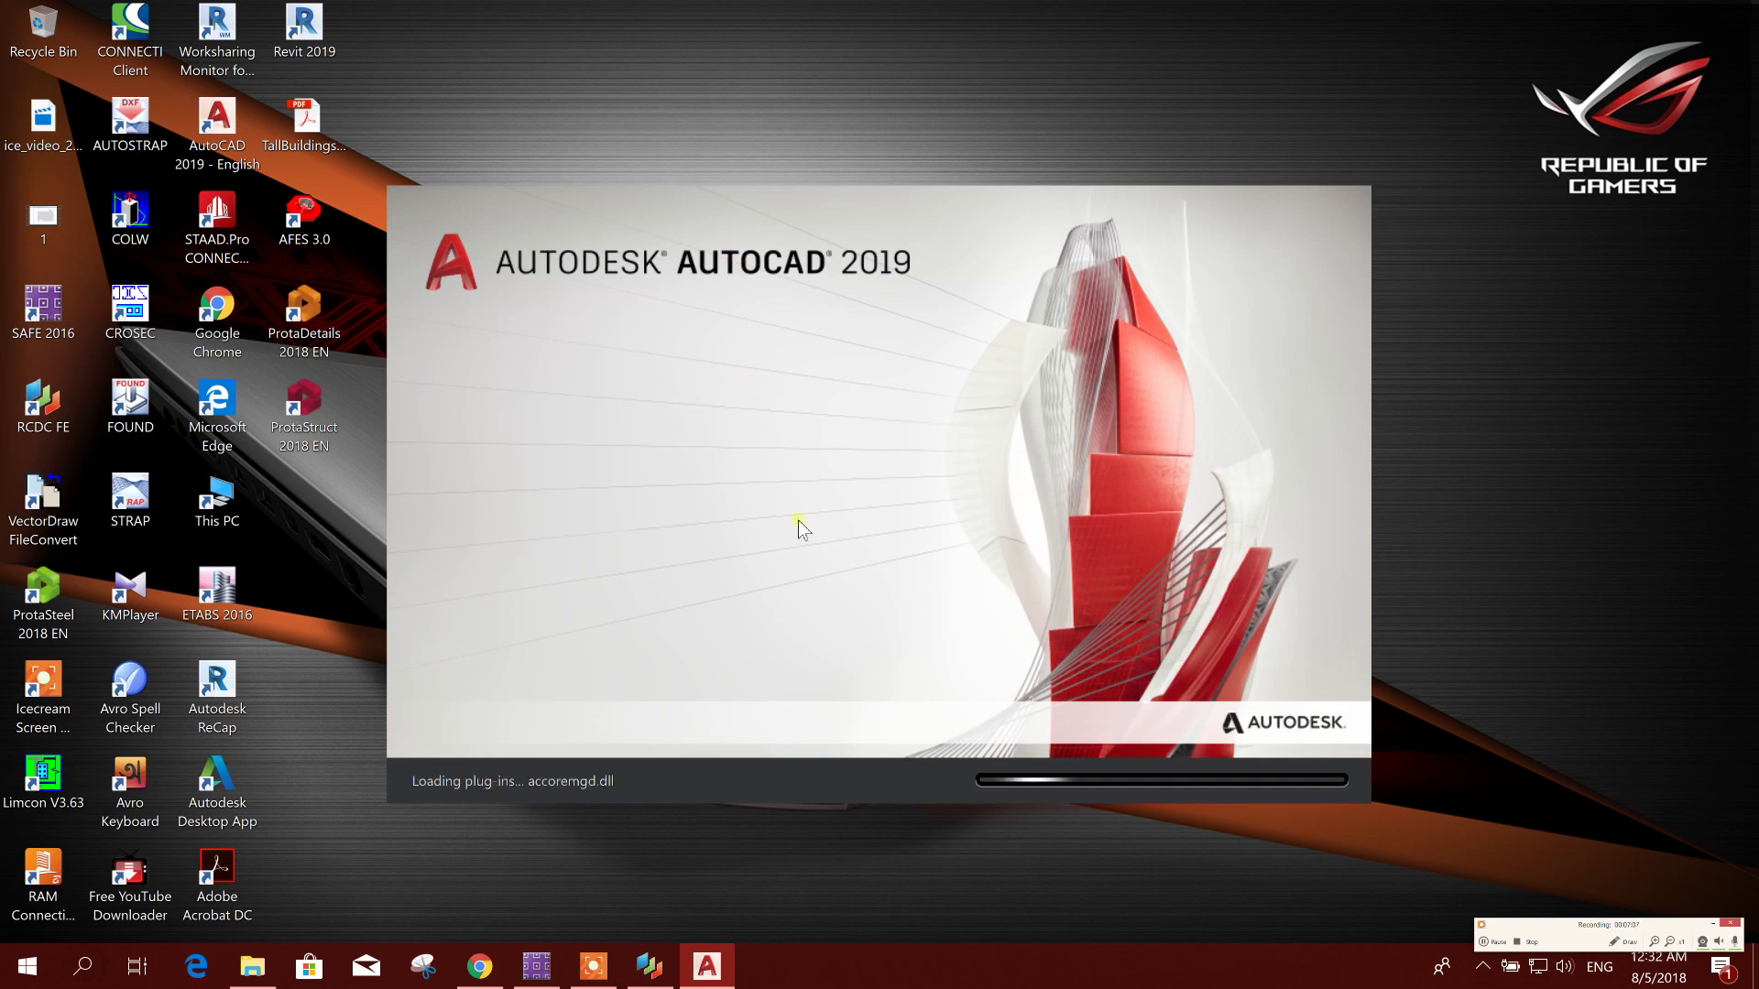
pyautogui.click(1486, 942)
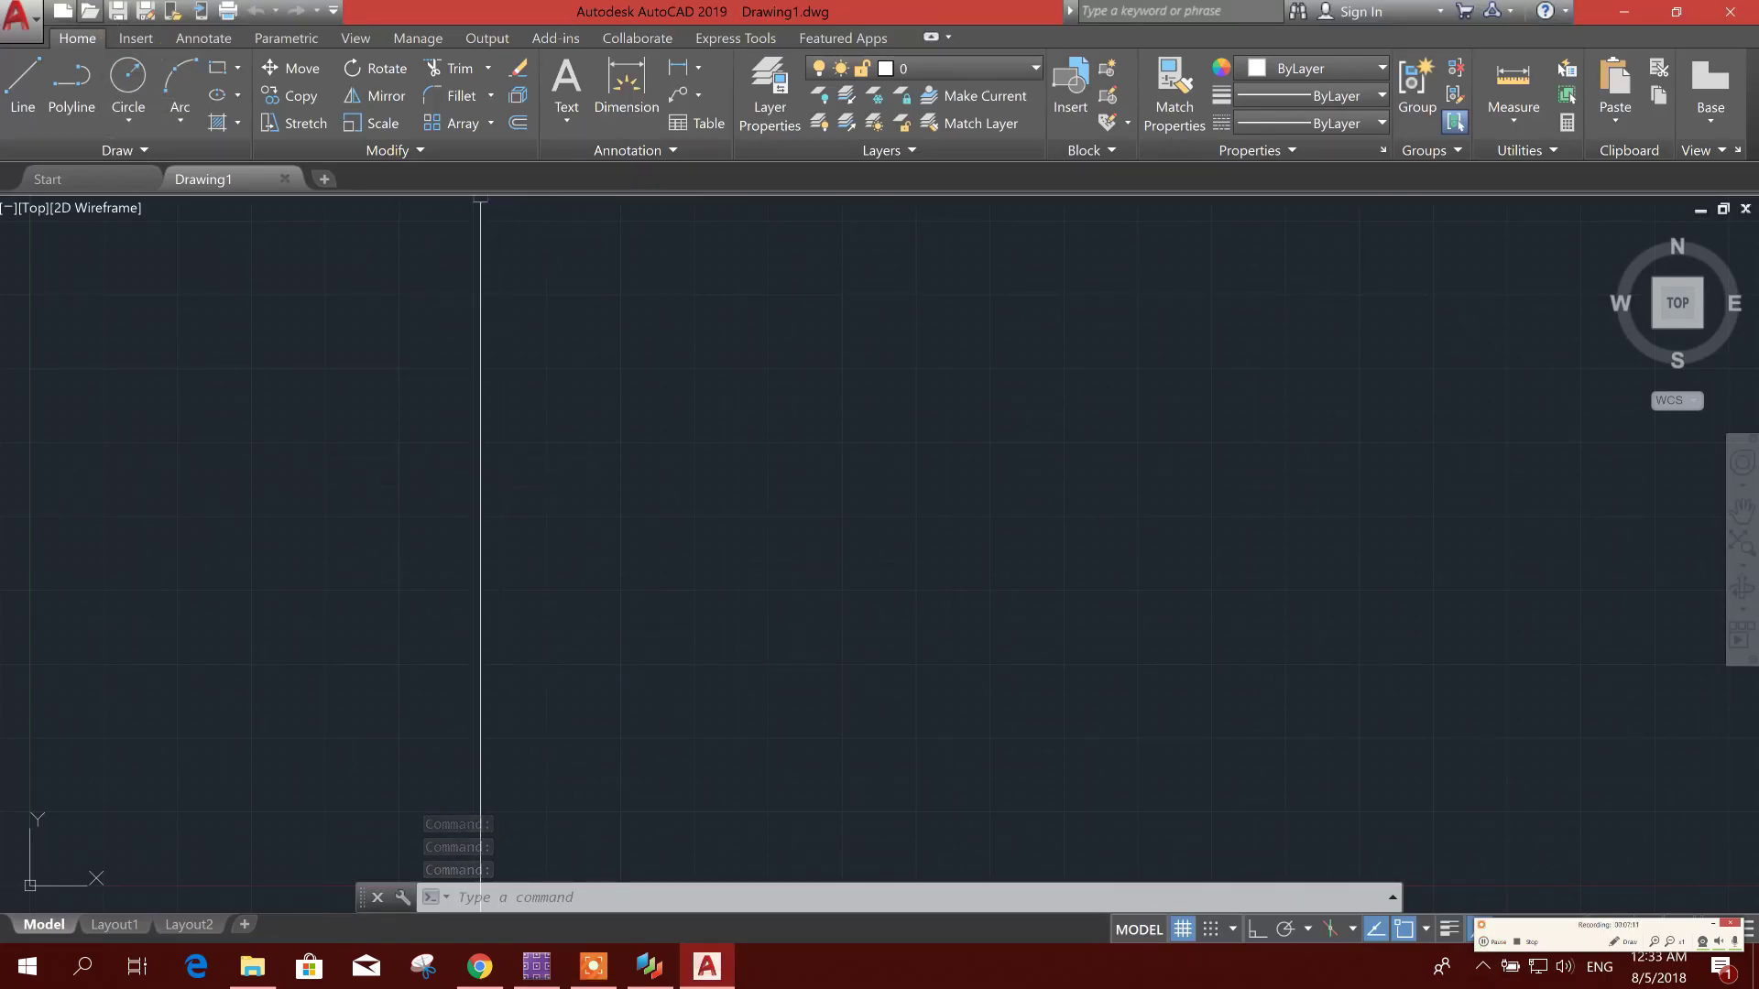
pyautogui.click(89, 11)
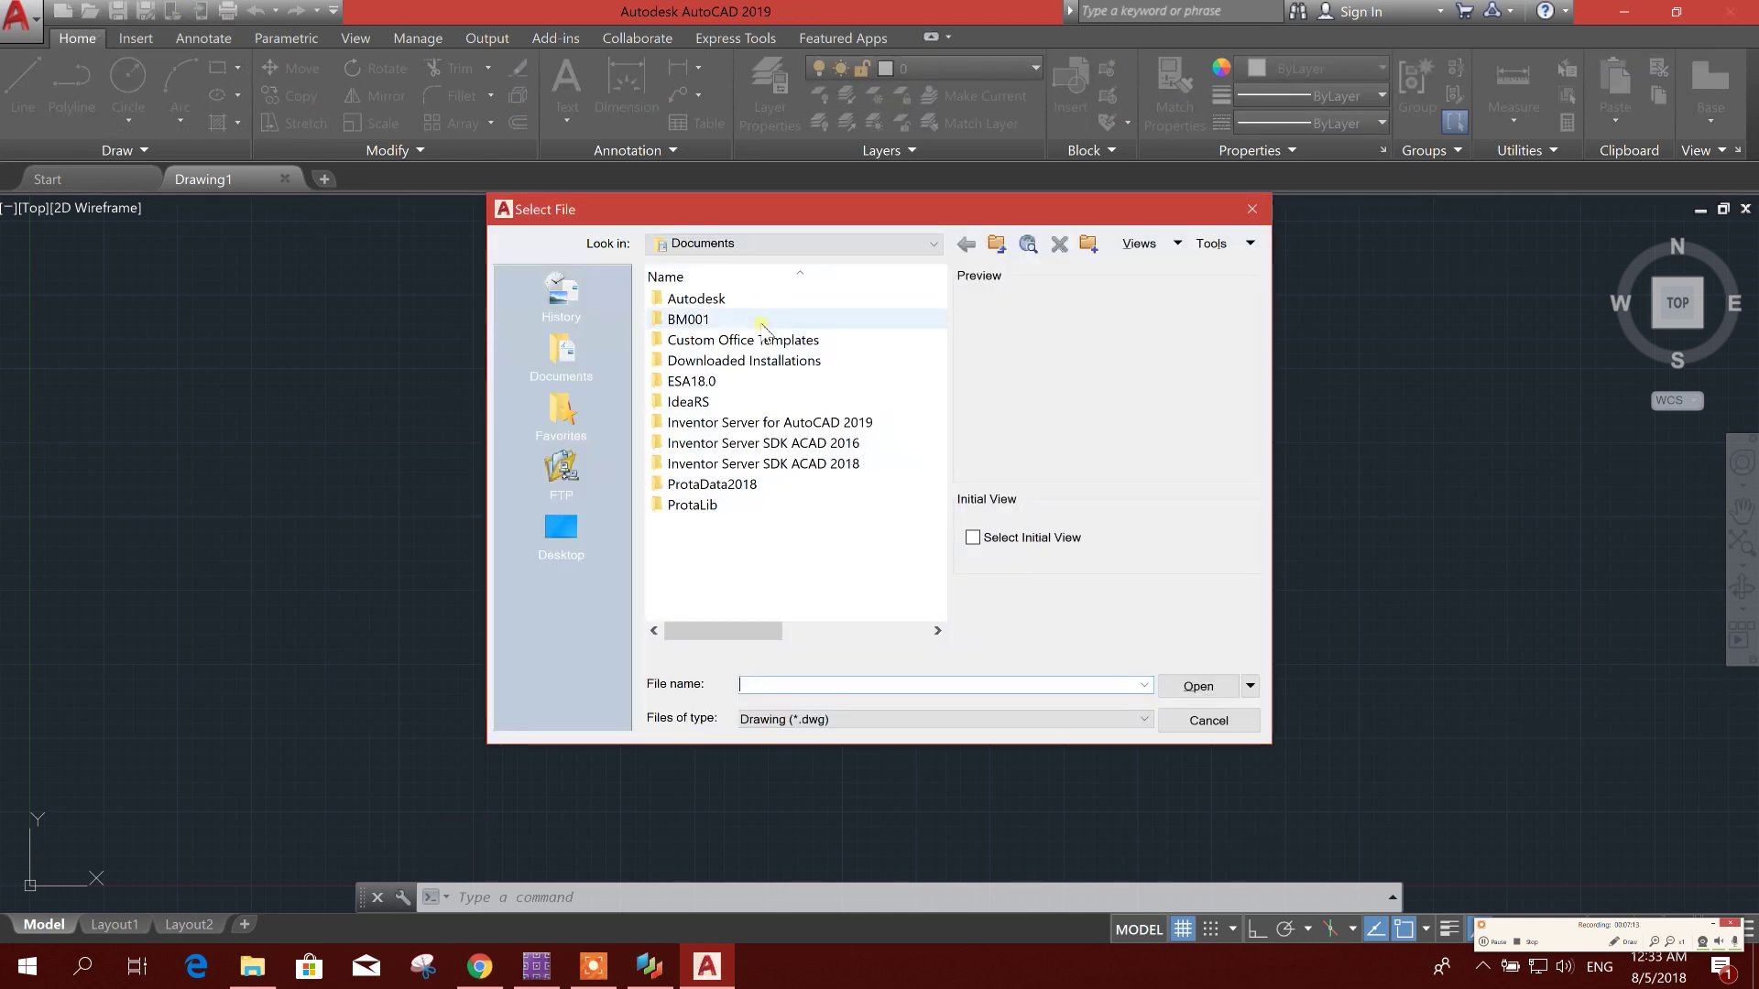
pyautogui.click(560, 528)
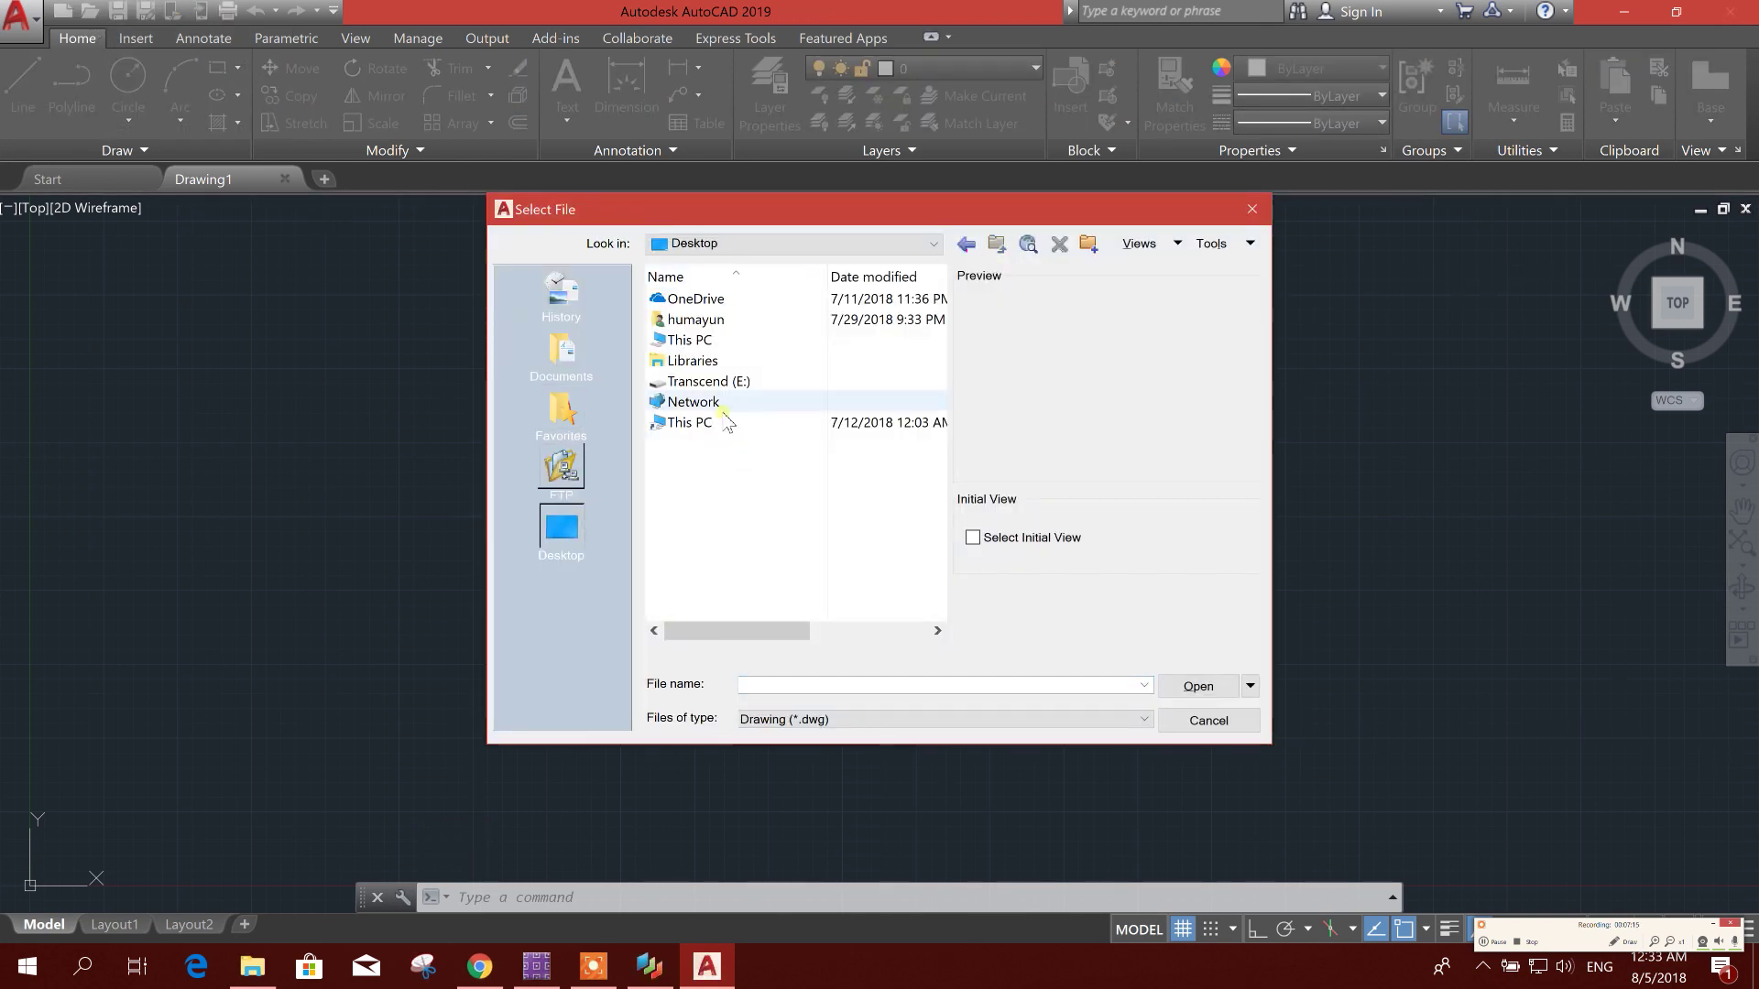
pyautogui.doubleClick(713, 425)
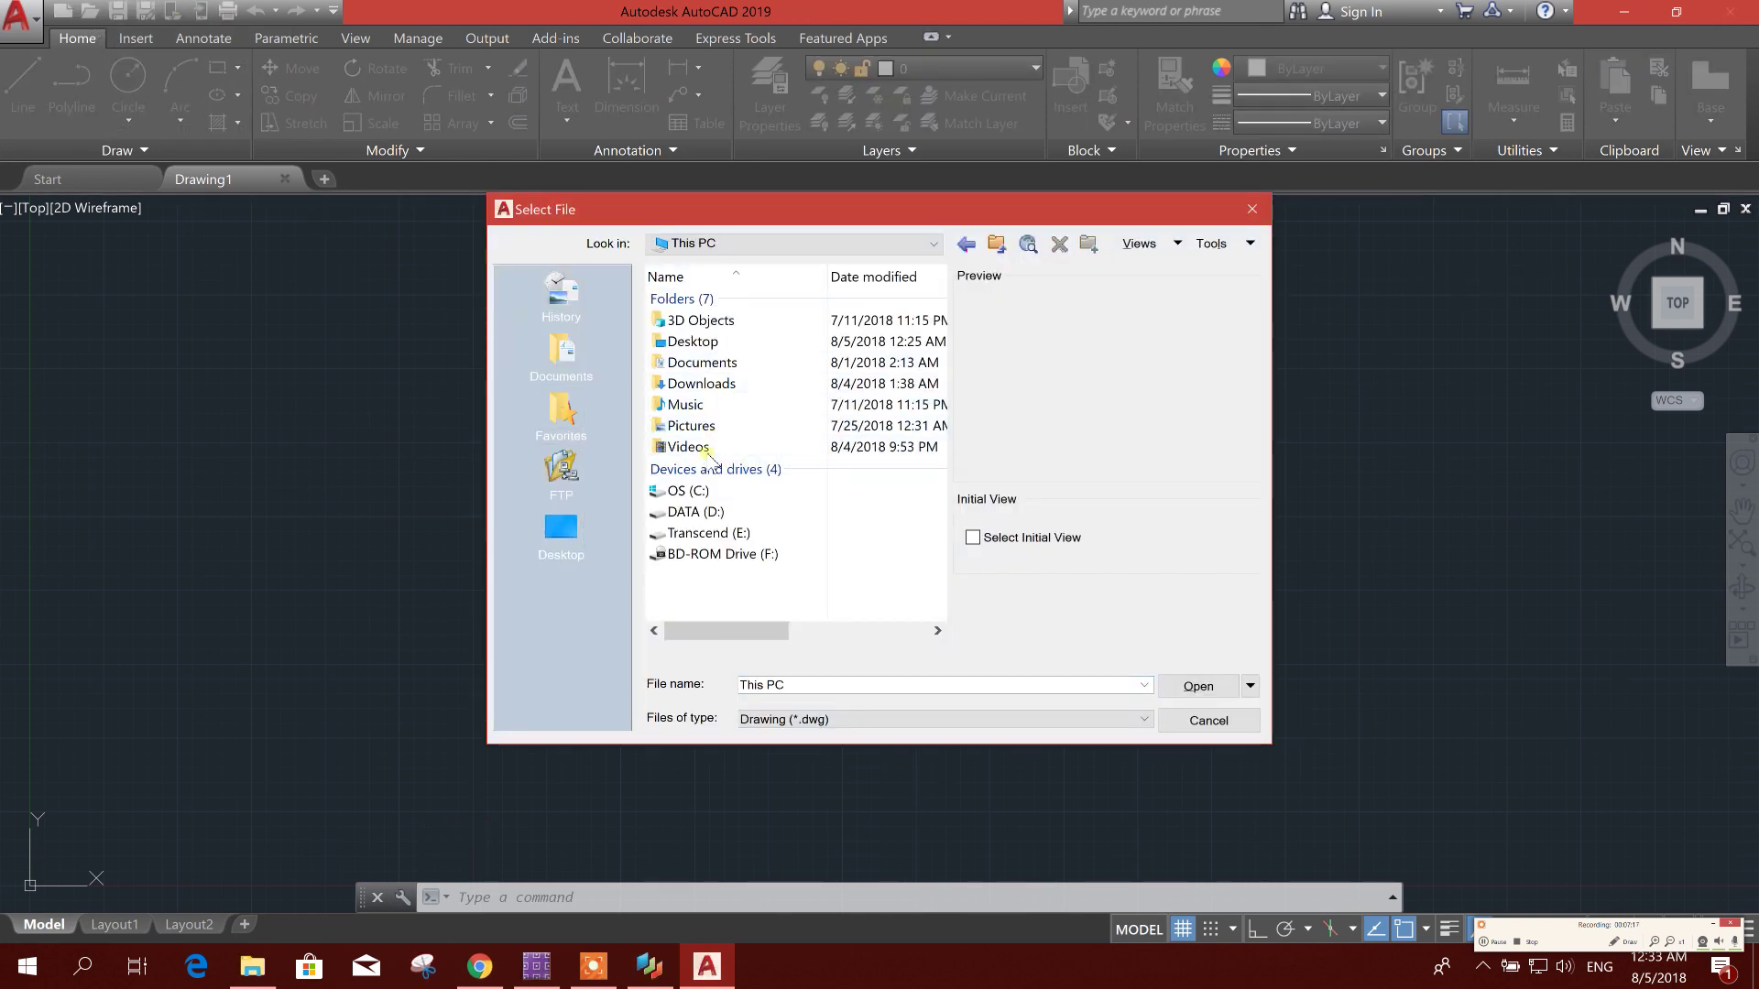
pyautogui.doubleClick(707, 513)
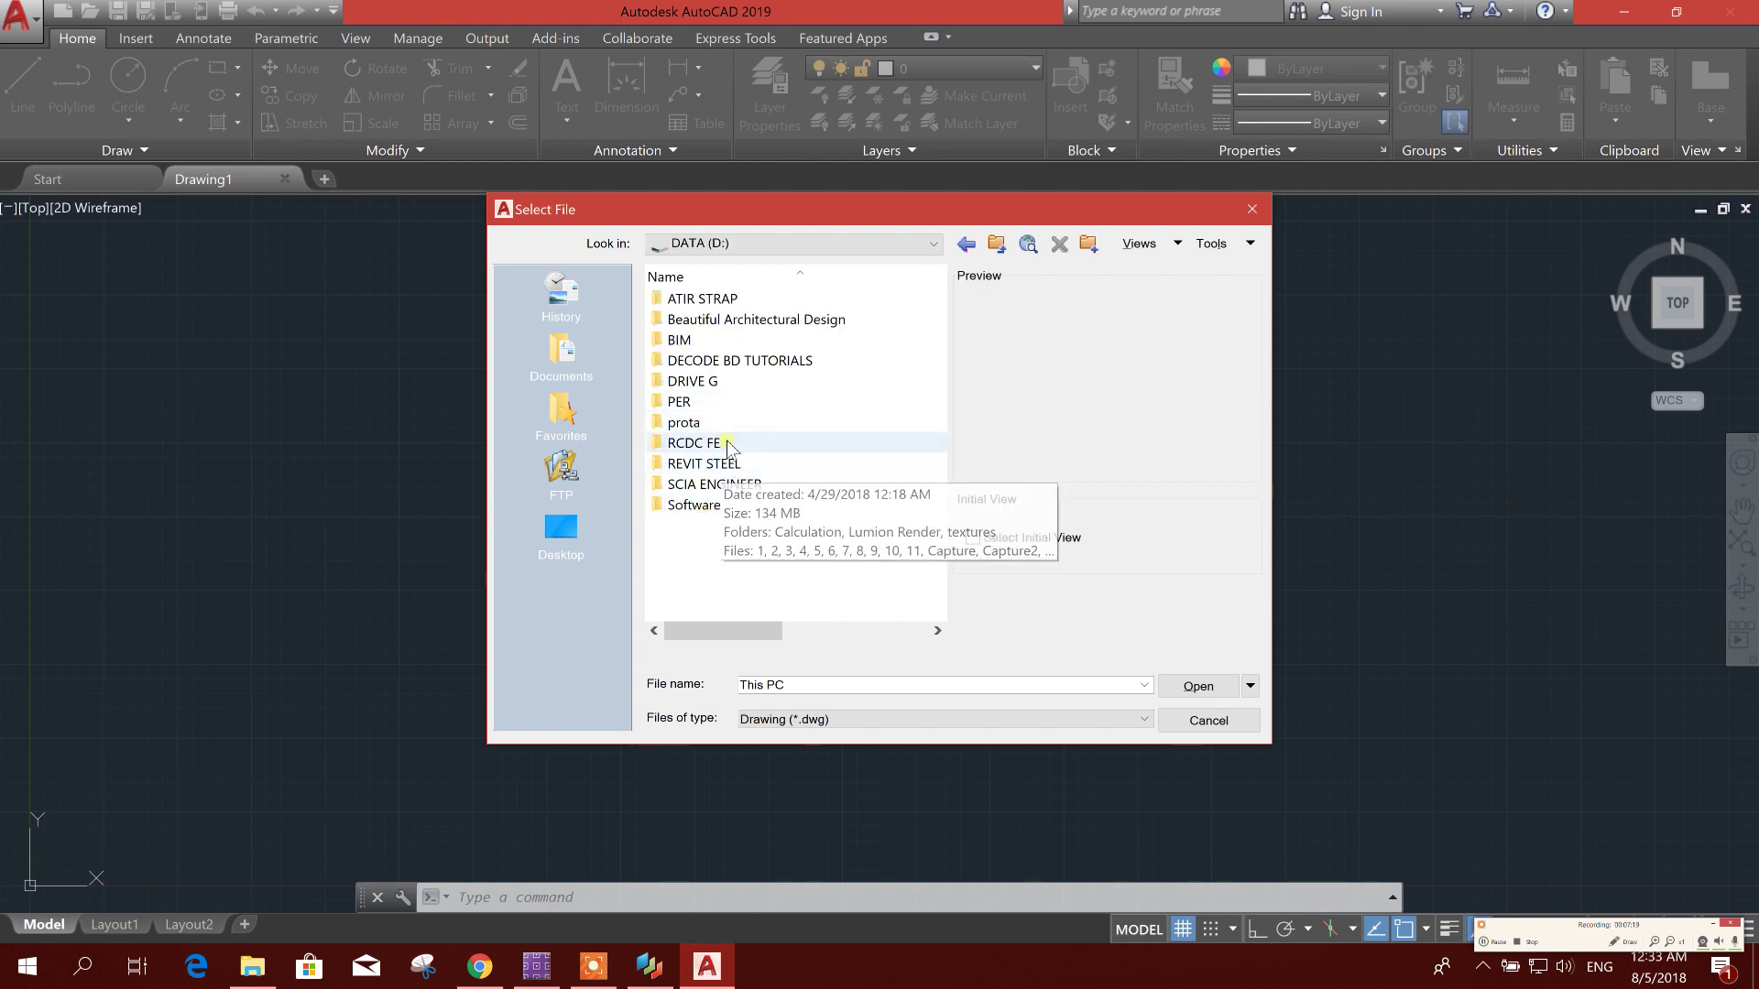
pyautogui.doubleClick(731, 443)
pyautogui.click(861, 720)
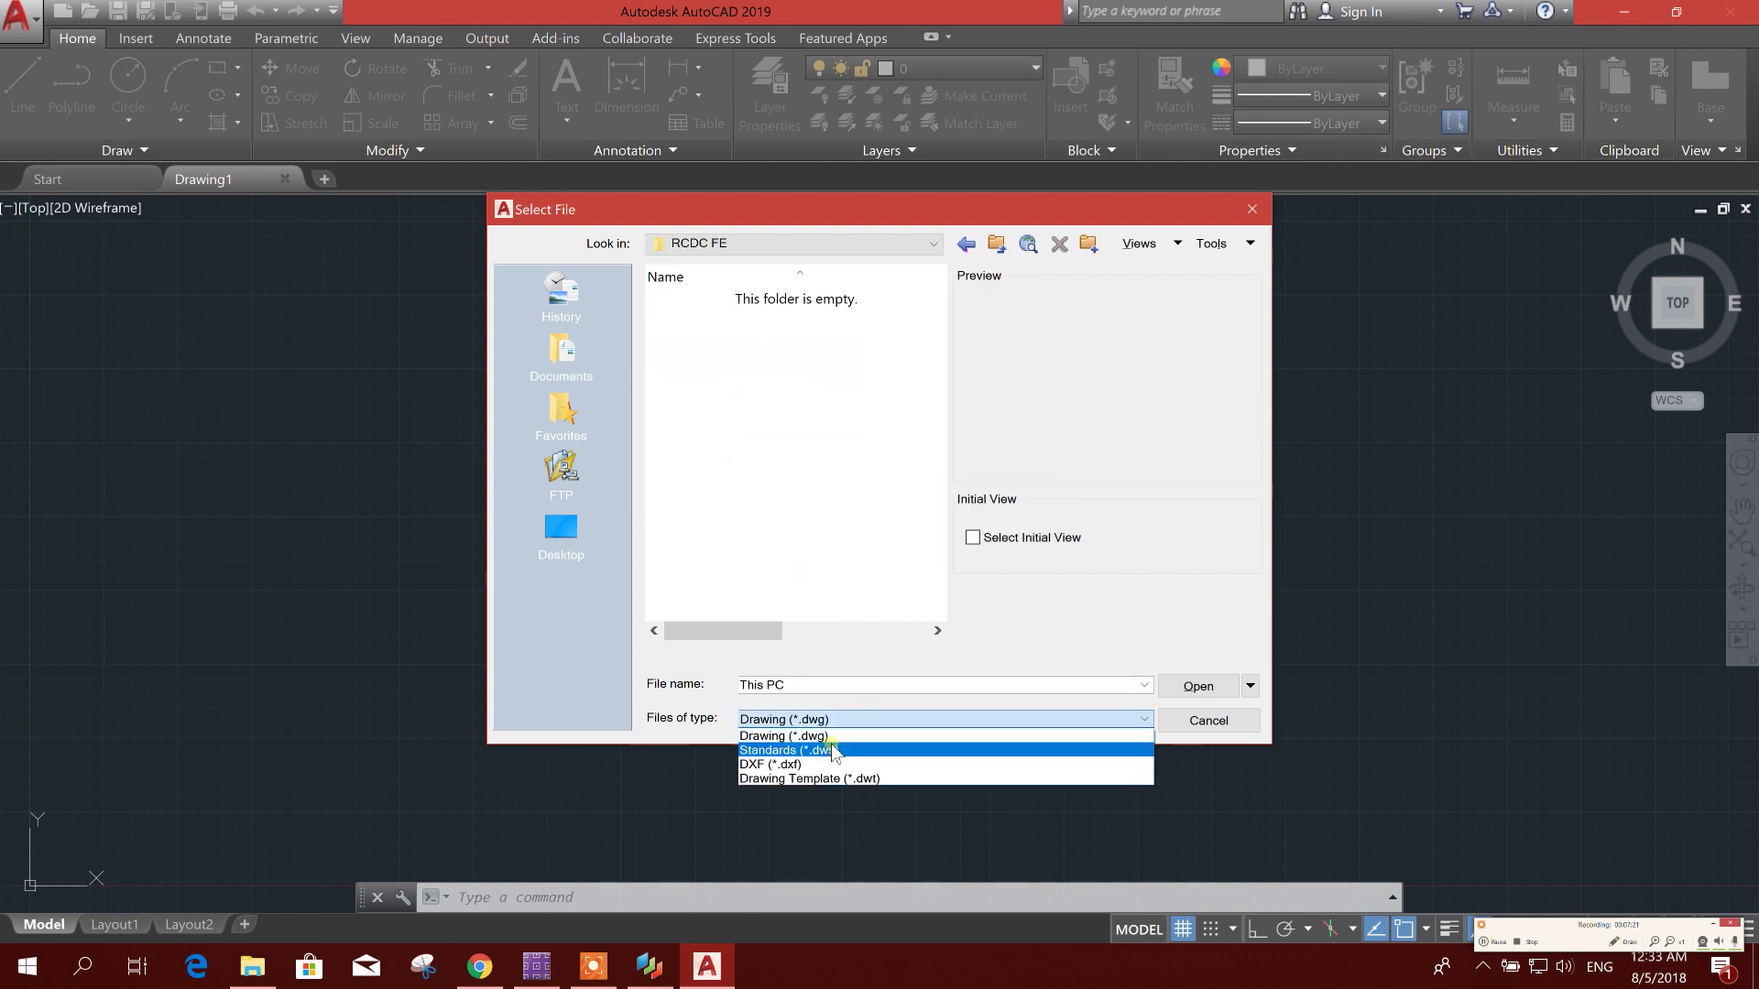
pyautogui.click(834, 754)
pyautogui.click(723, 301)
pyautogui.click(1198, 686)
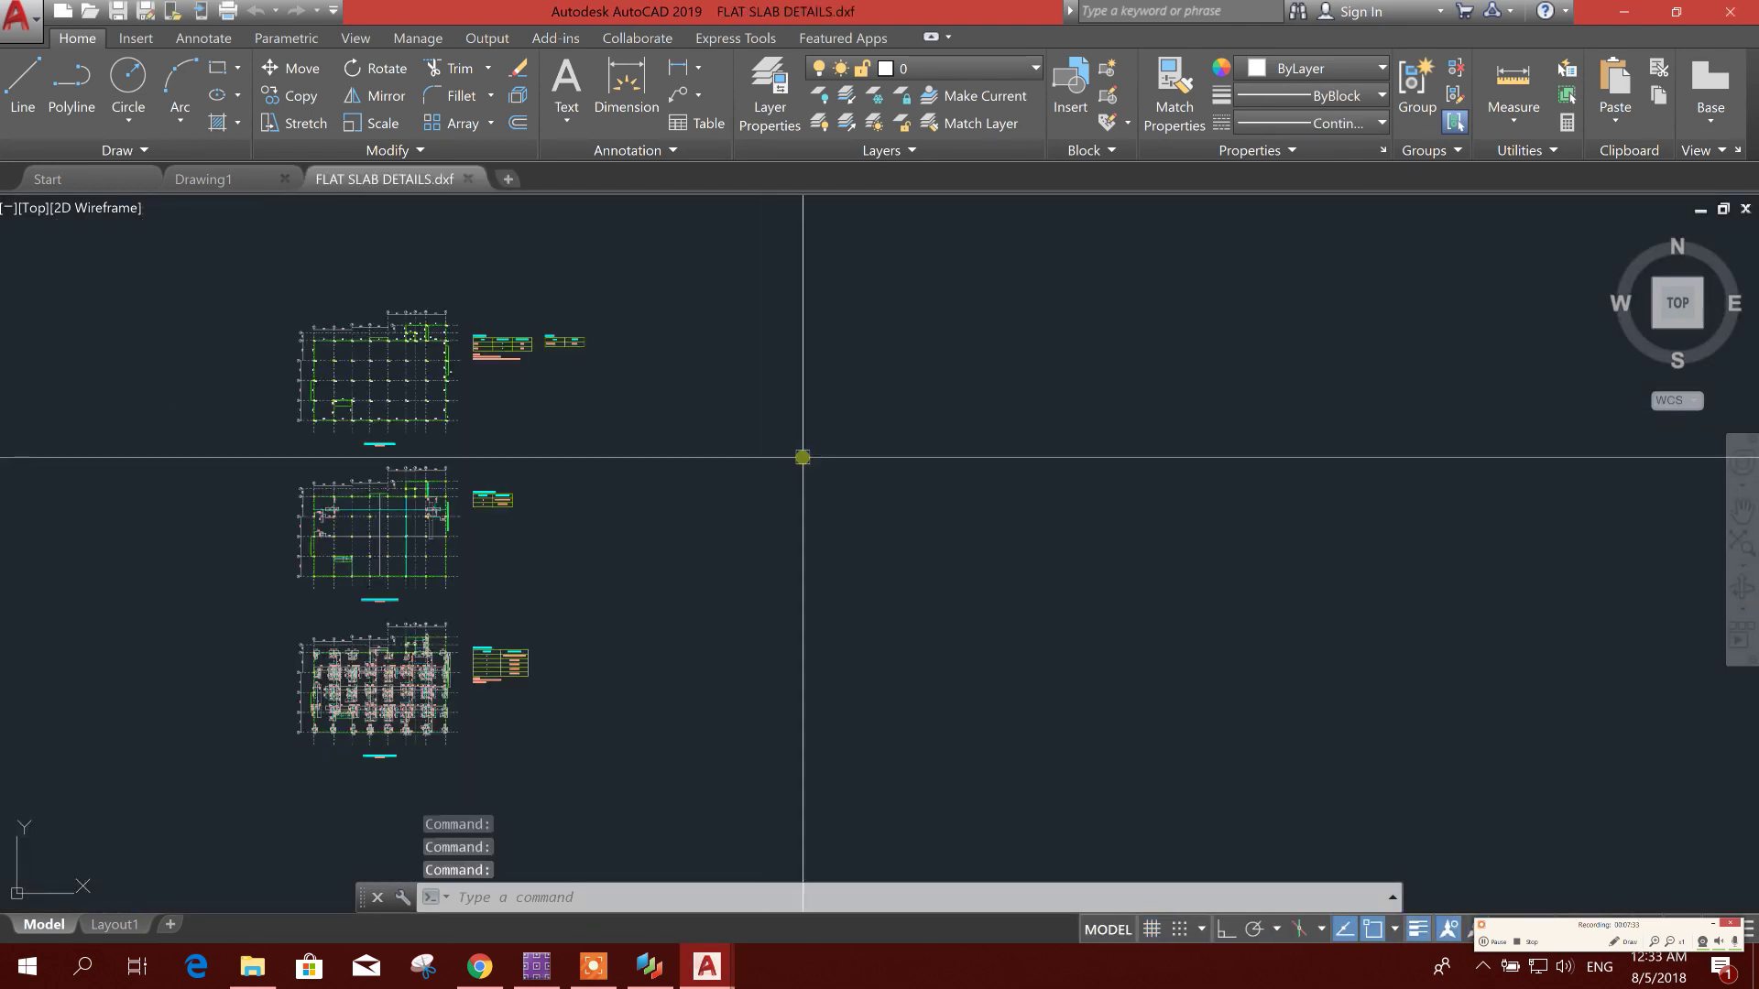
pyautogui.click(804, 458)
pyautogui.click(703, 502)
pyautogui.scroll(8, 367, 696)
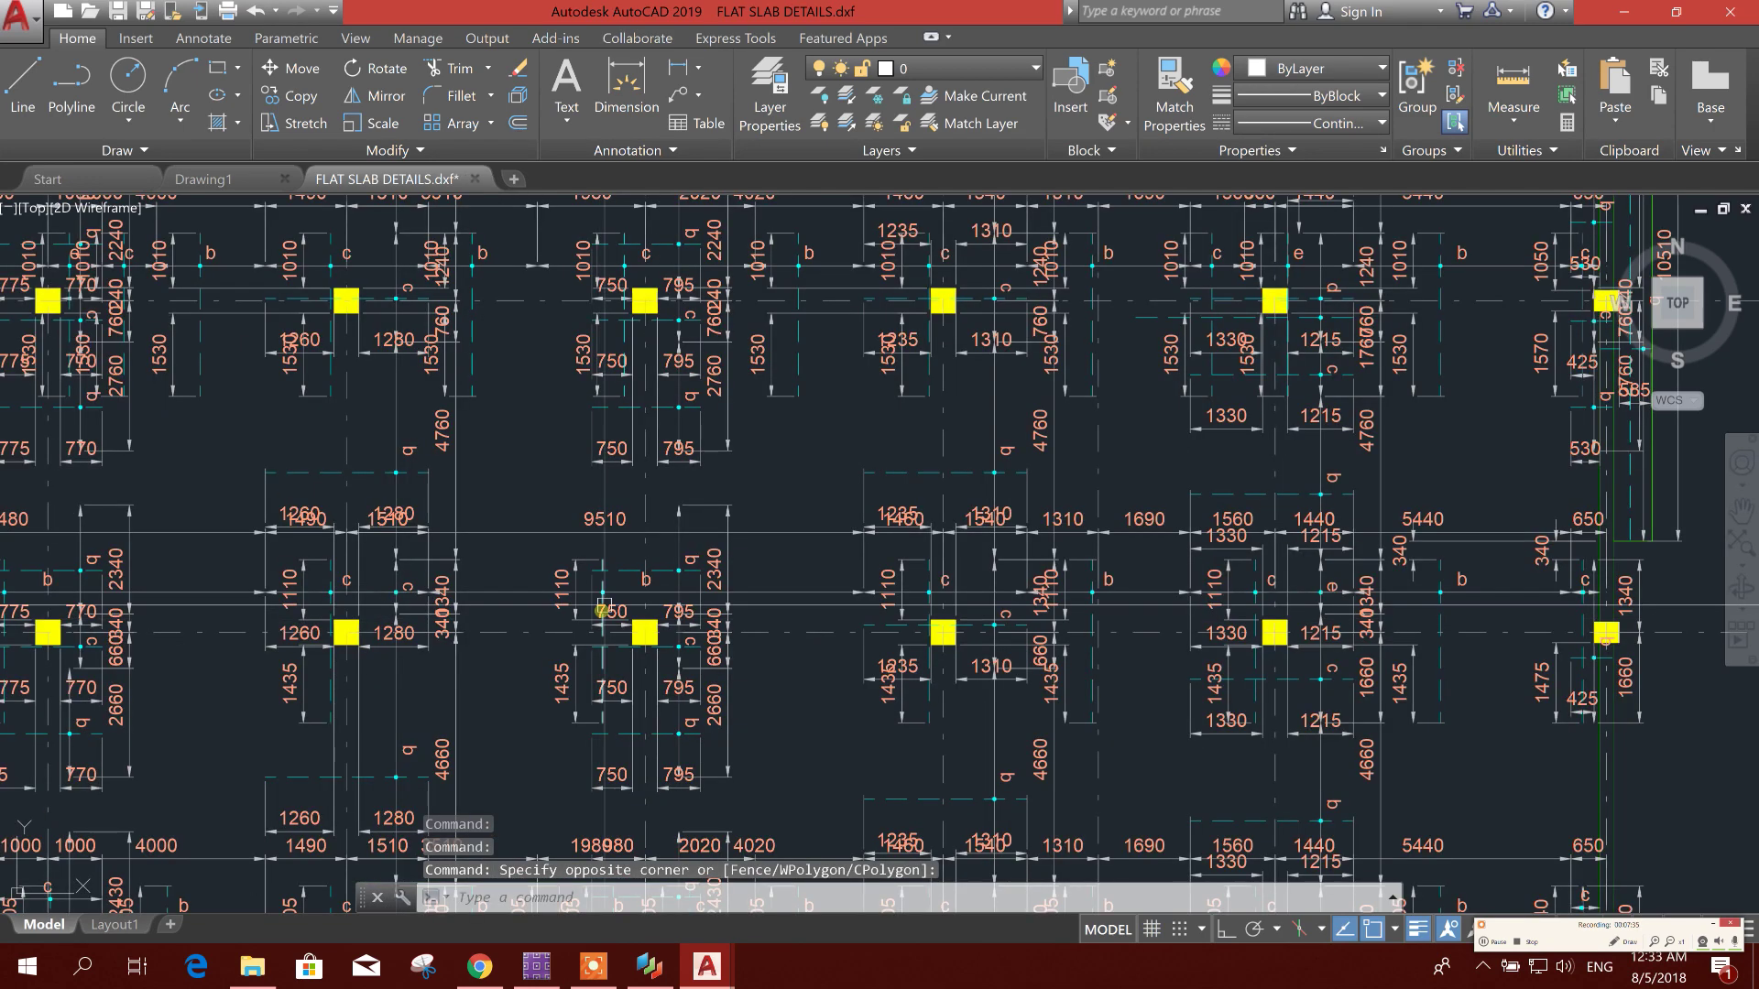
pyautogui.moveTo(810, 607); pyautogui.dragTo(811, 825, button='middle')
pyautogui.scroll(5, 779, 458)
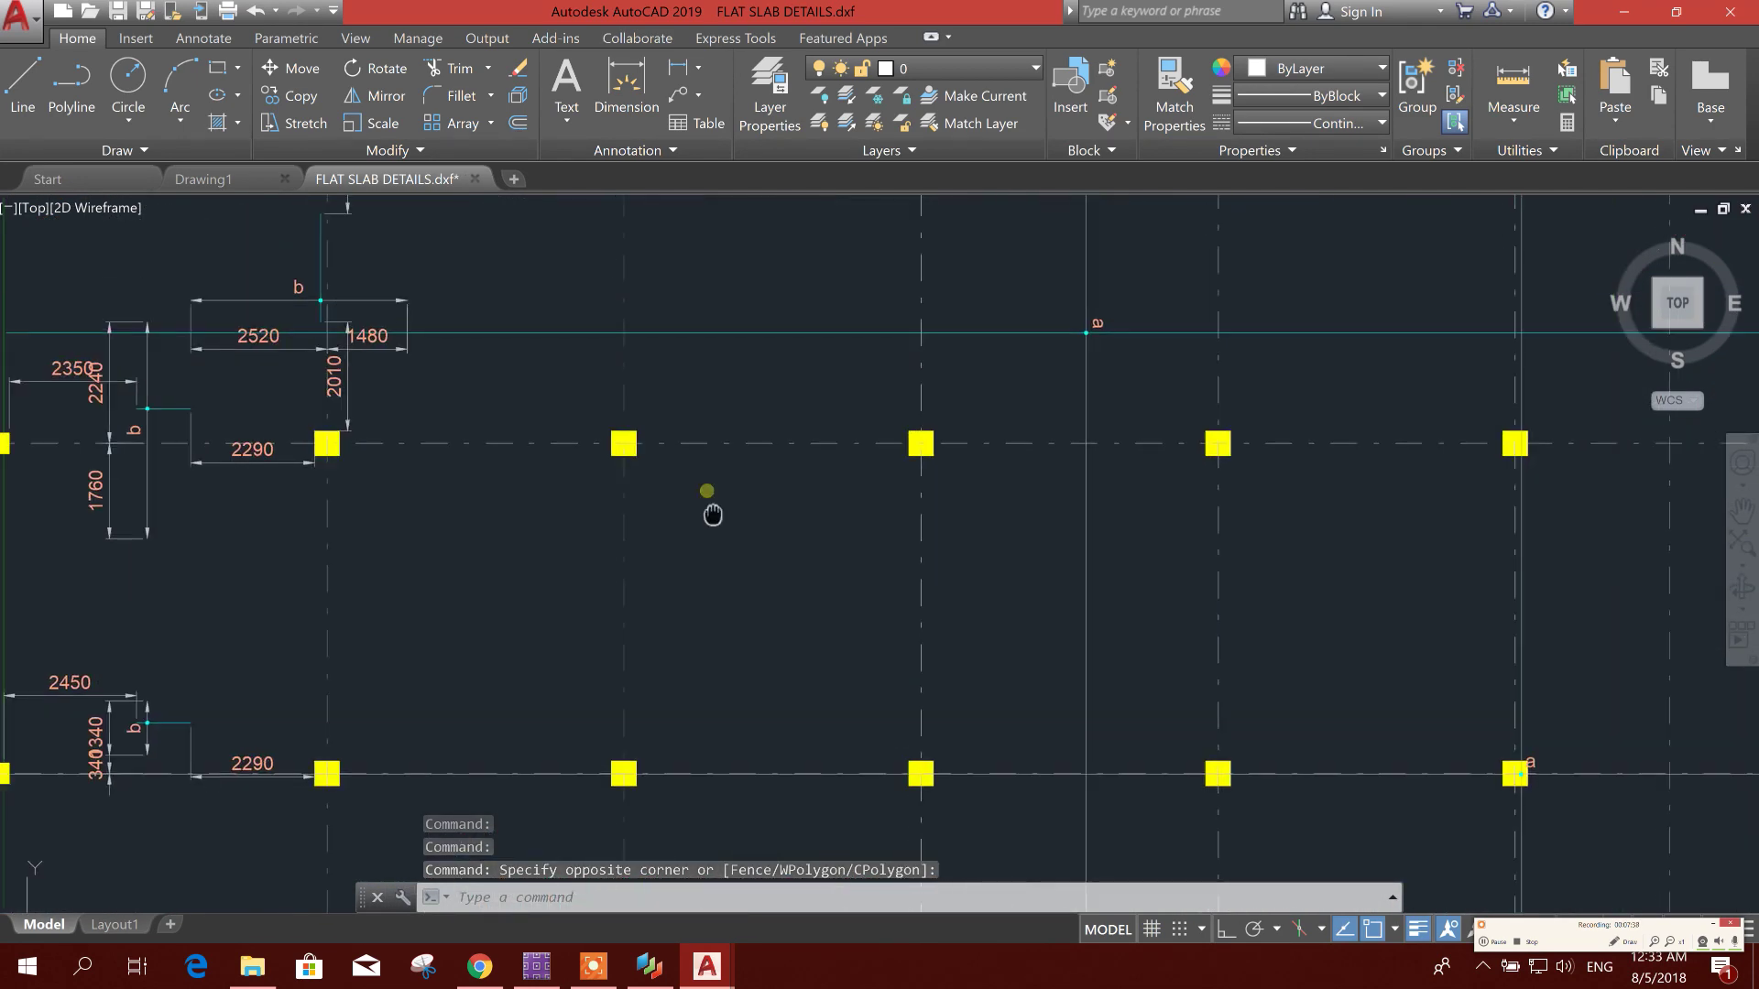
pyautogui.scroll(-7, 793, 641)
pyautogui.scroll(6, 804, 494)
pyautogui.scroll(-10, 1162, 483)
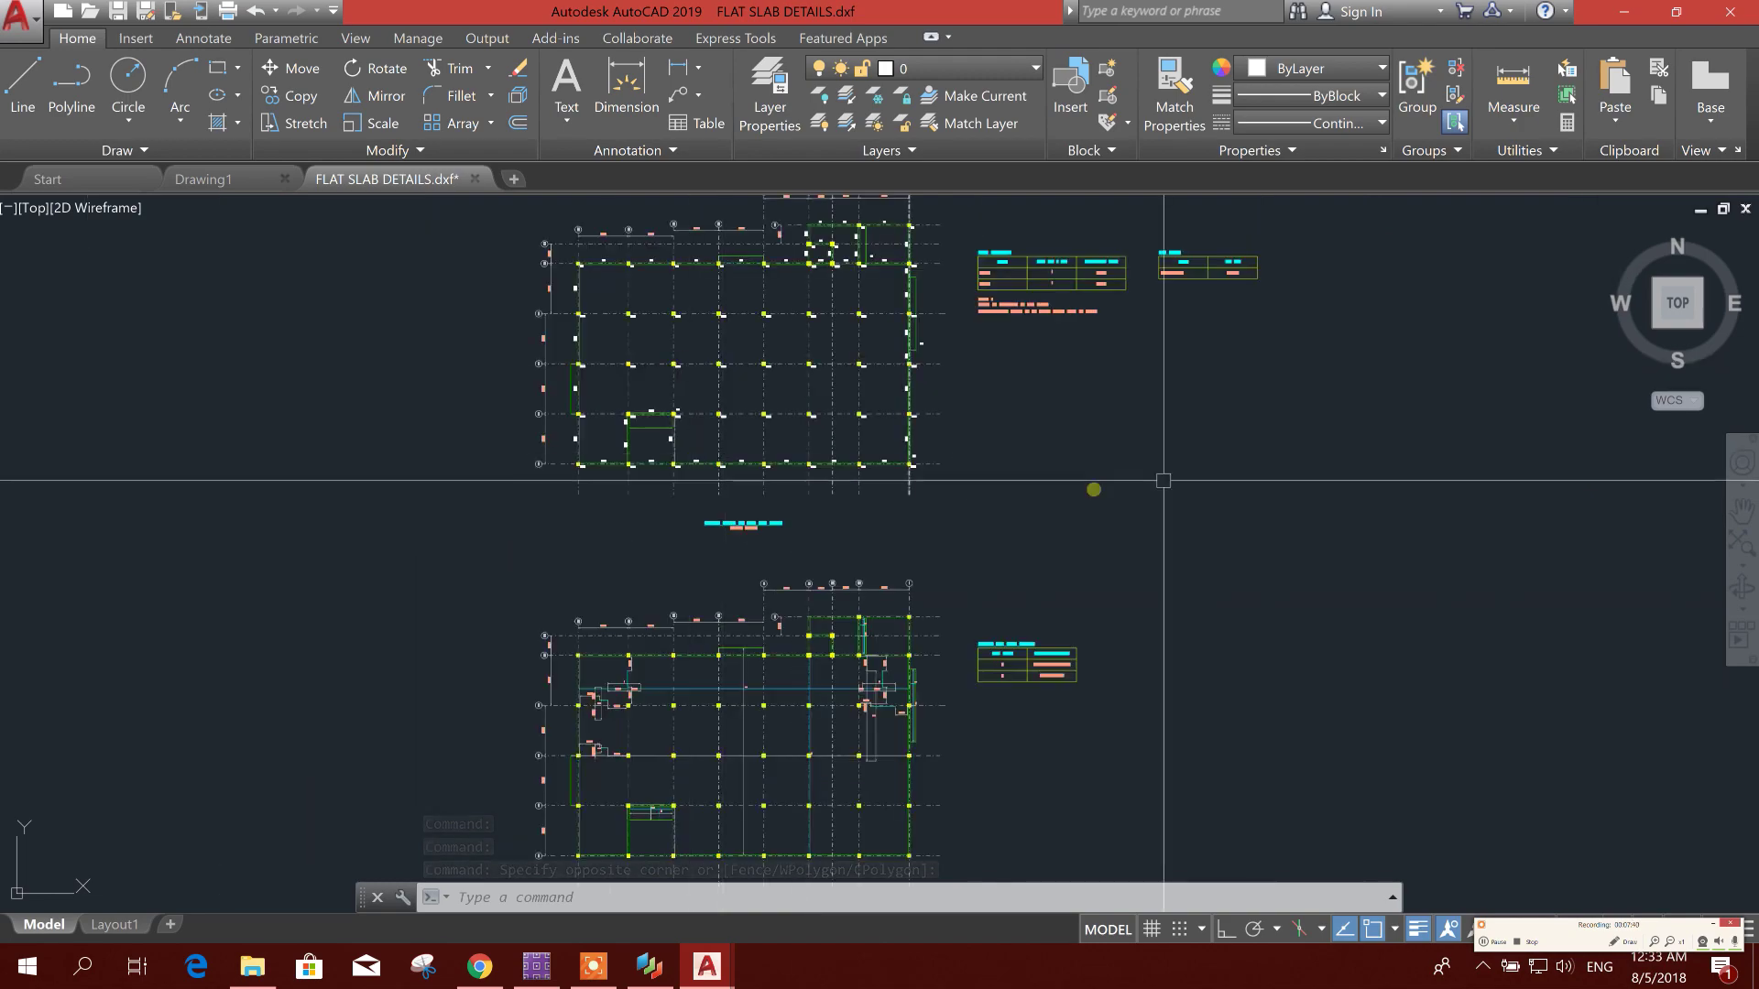
pyautogui.scroll(12, 972, 583)
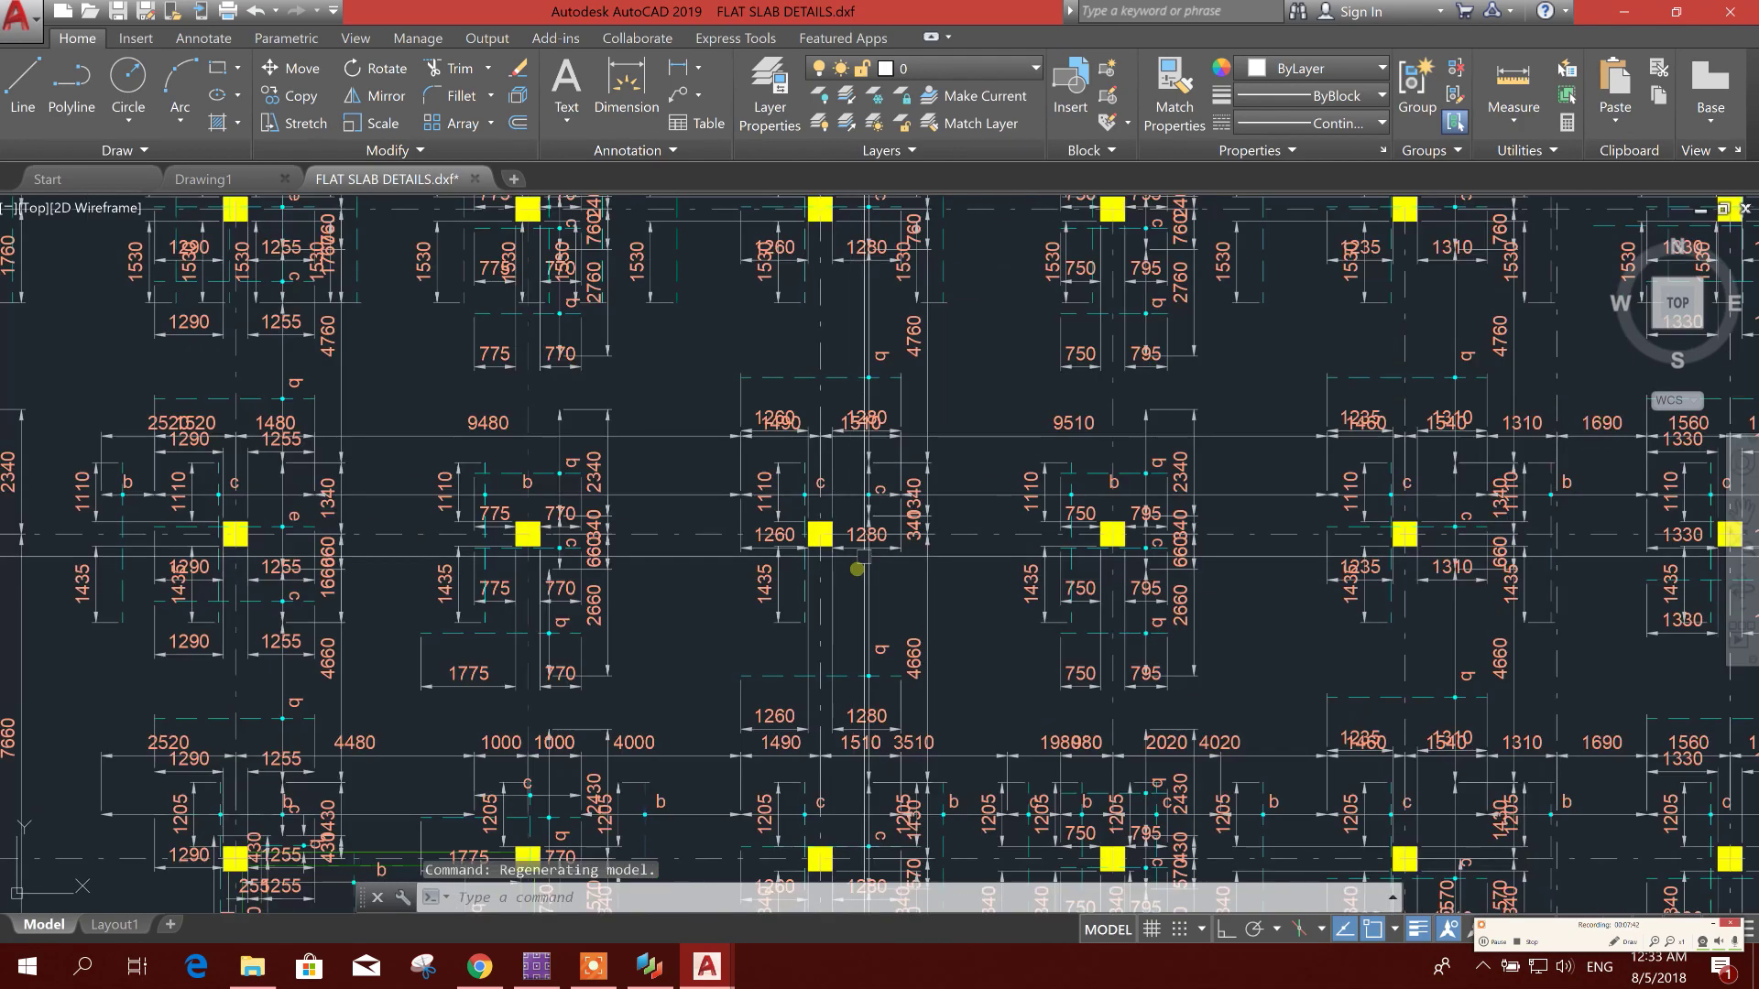
pyautogui.scroll(2, 1091, 521)
pyautogui.moveTo(1051, 455)
pyautogui.mouseDown(button='middle')
pyautogui.moveTo(1260, 463)
pyautogui.moveTo(953, 493)
pyautogui.mouseUp(button='middle')
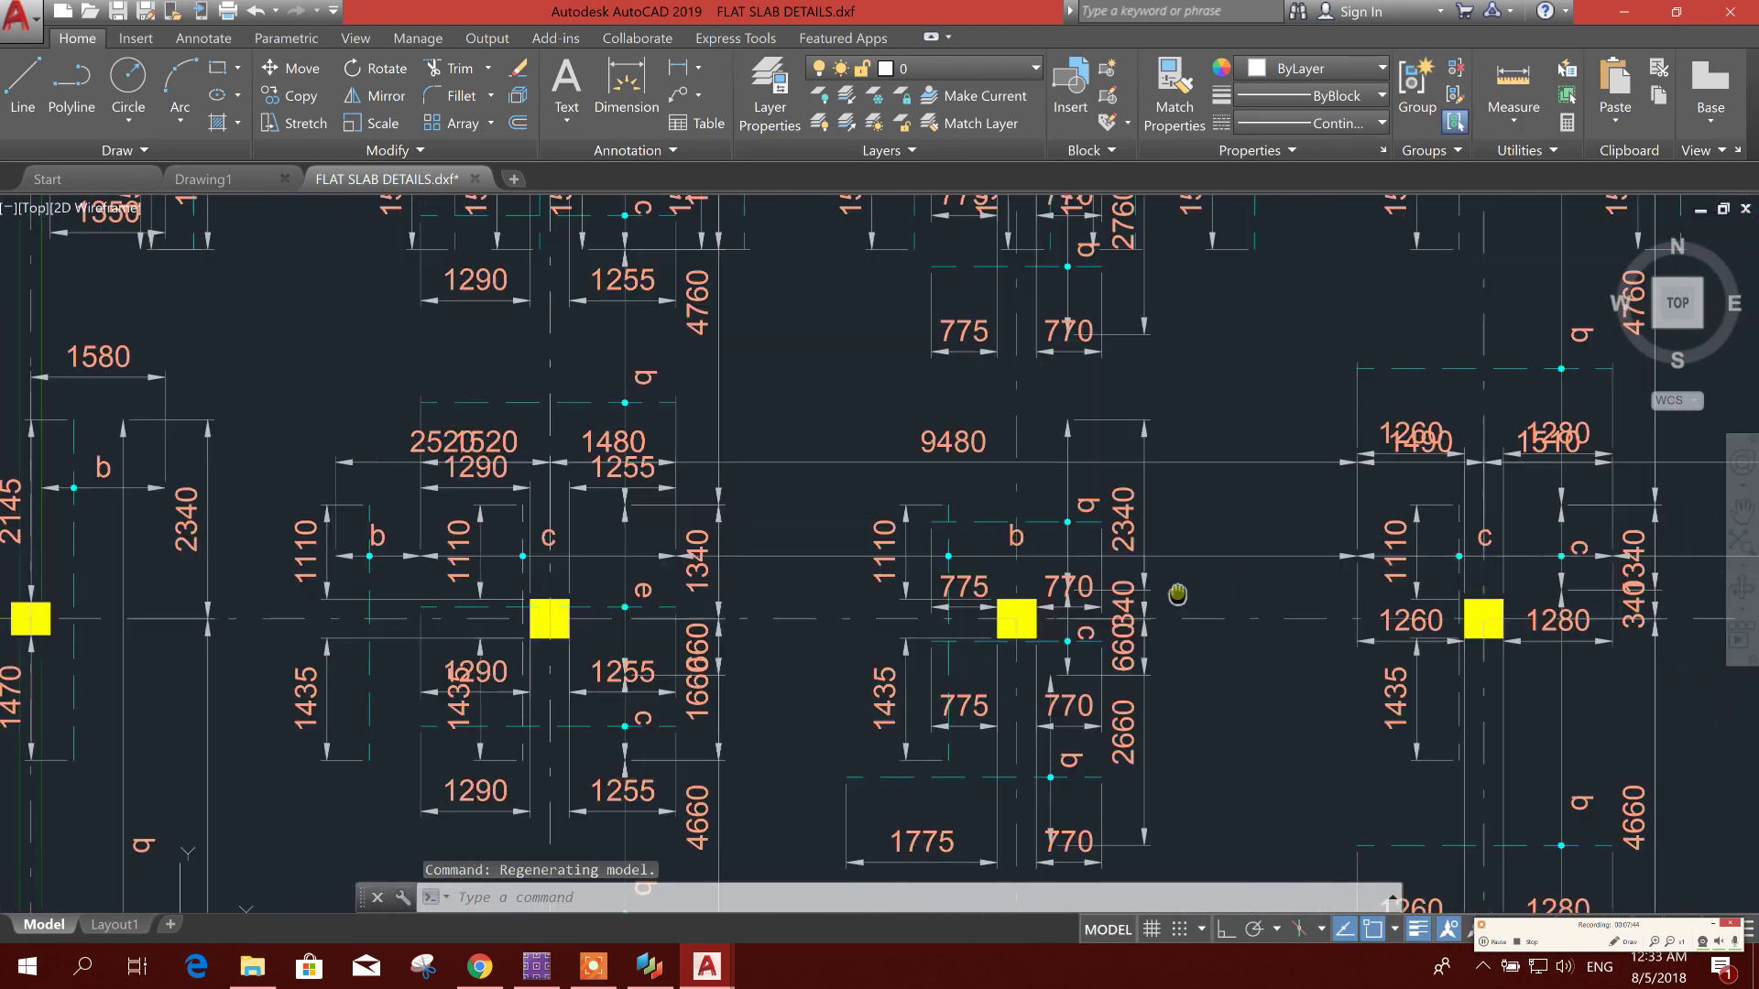
pyautogui.scroll(2, 601, 469)
pyautogui.scroll(2, 601, 469)
pyautogui.moveTo(601, 469); pyautogui.dragTo(586, 495)
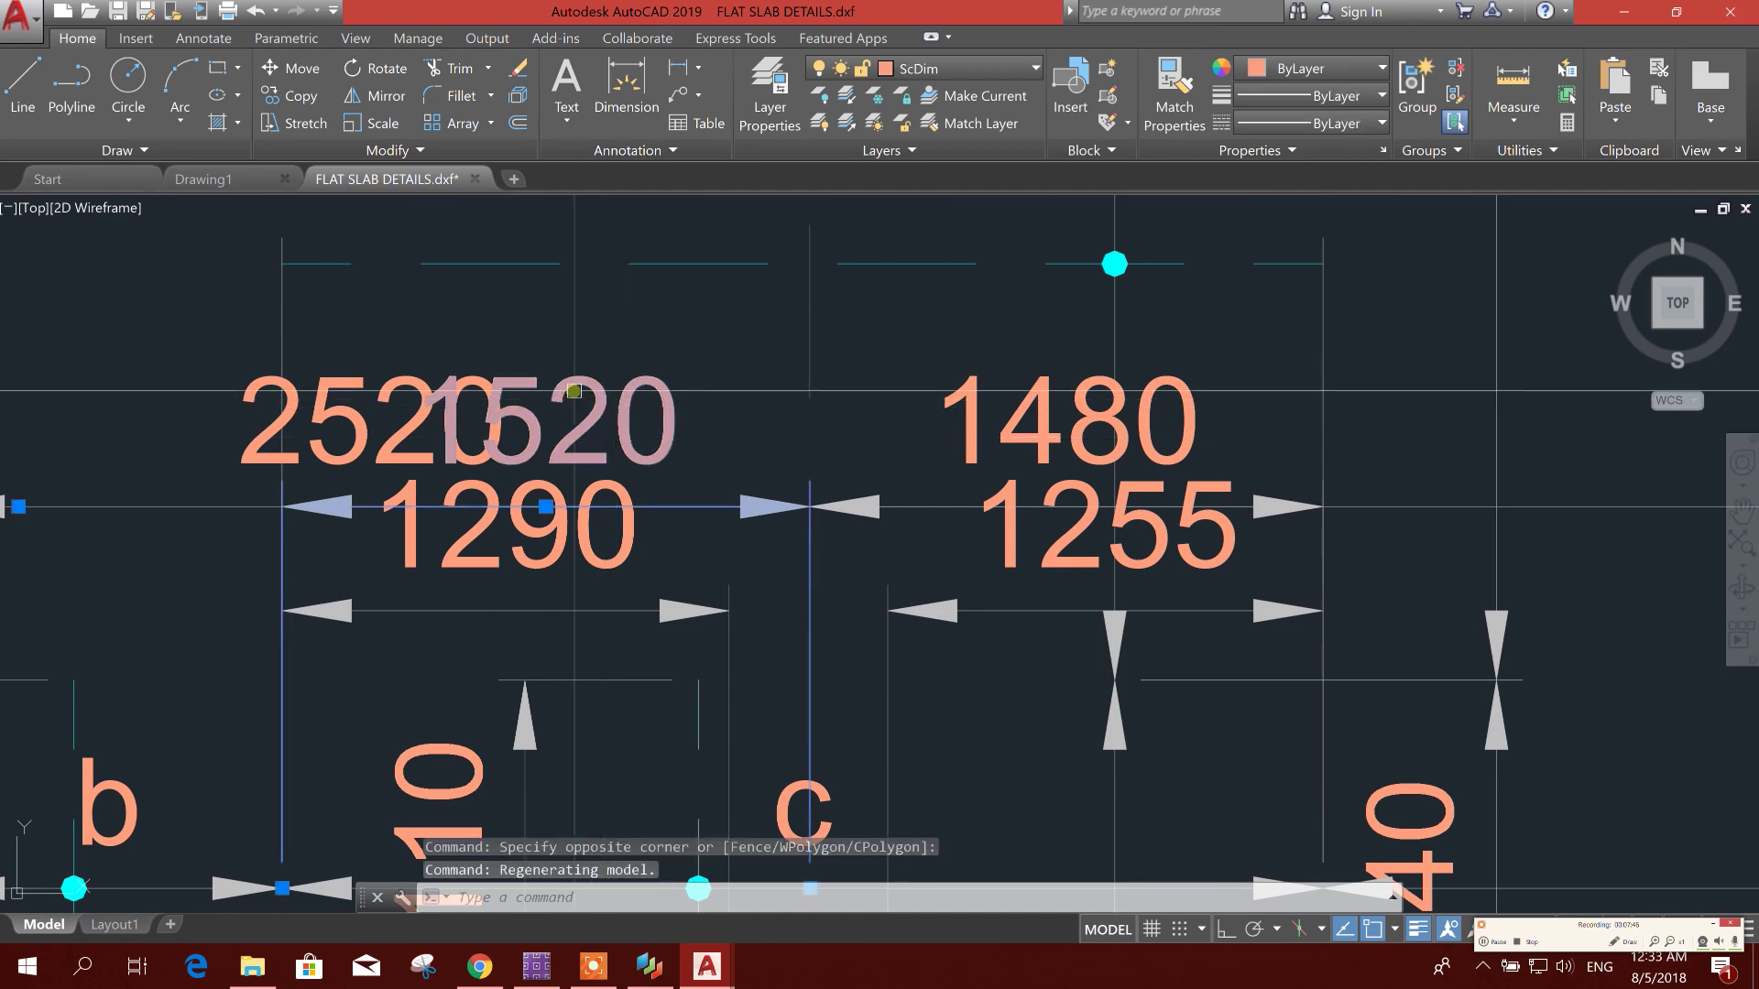
pyautogui.scroll(-2, 678, 497)
pyautogui.moveTo(678, 498); pyautogui.dragTo(898, 507, button='middle')
pyautogui.press('Escape')
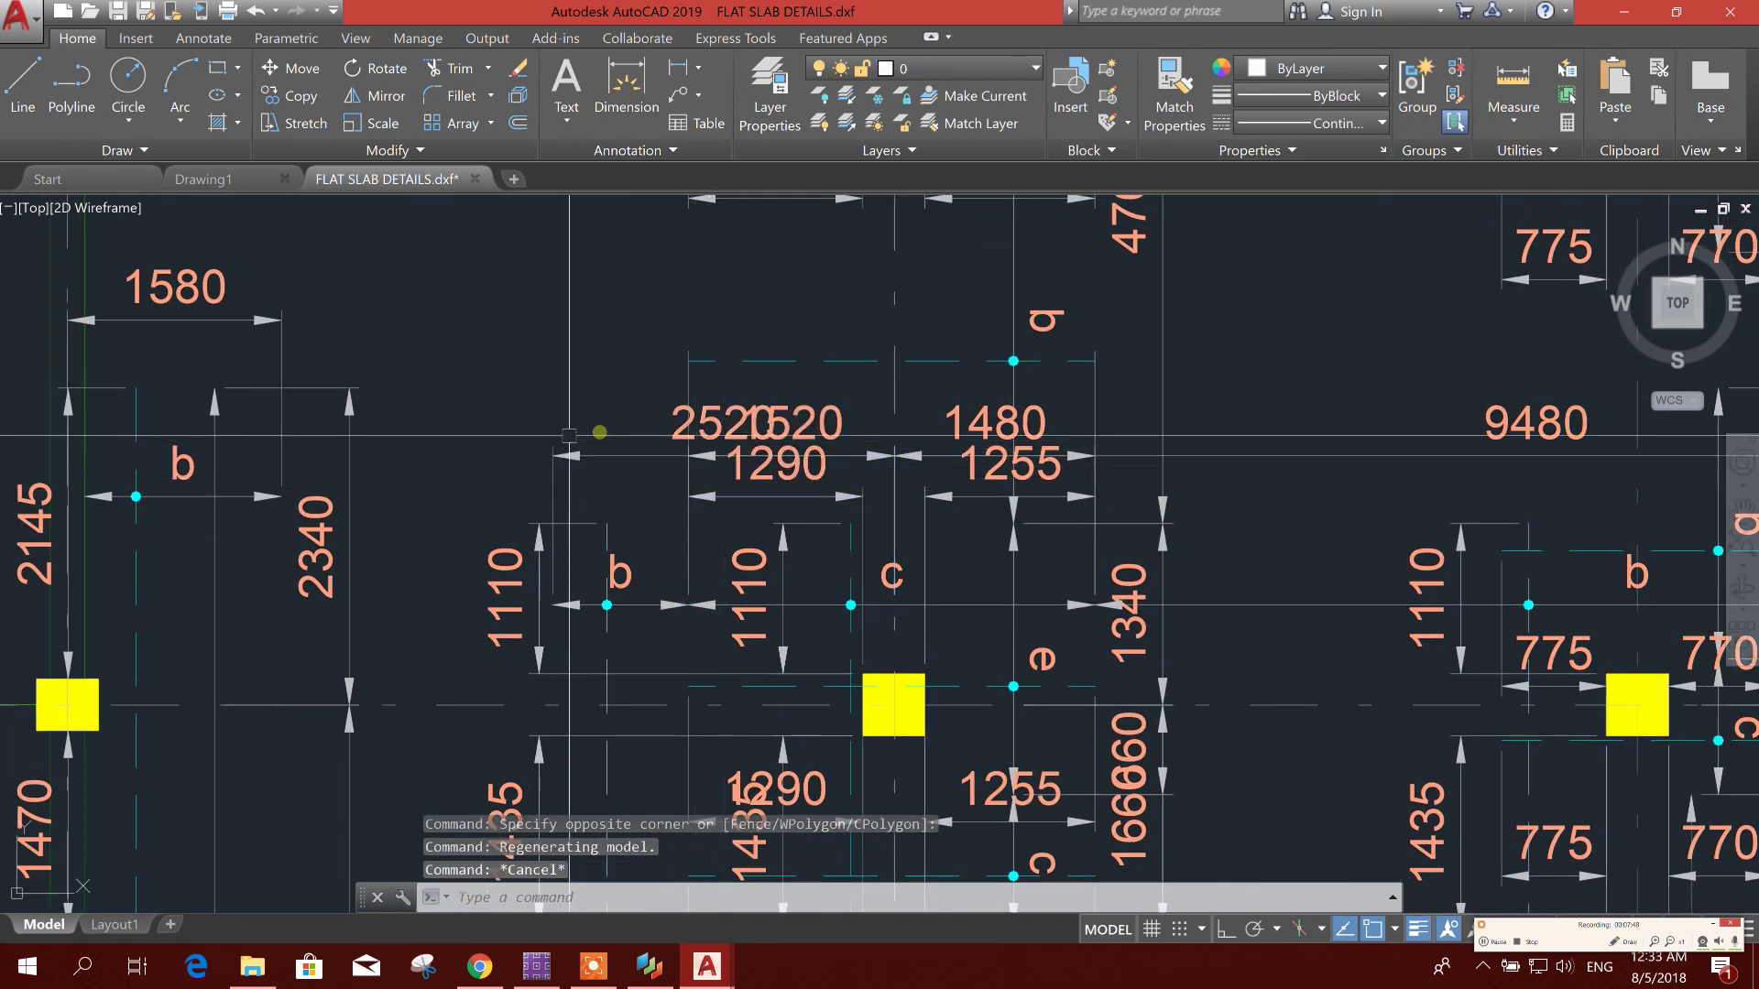
pyautogui.moveTo(258, 353); pyautogui.dragTo(454, 396, button='middle')
pyautogui.click(458, 365)
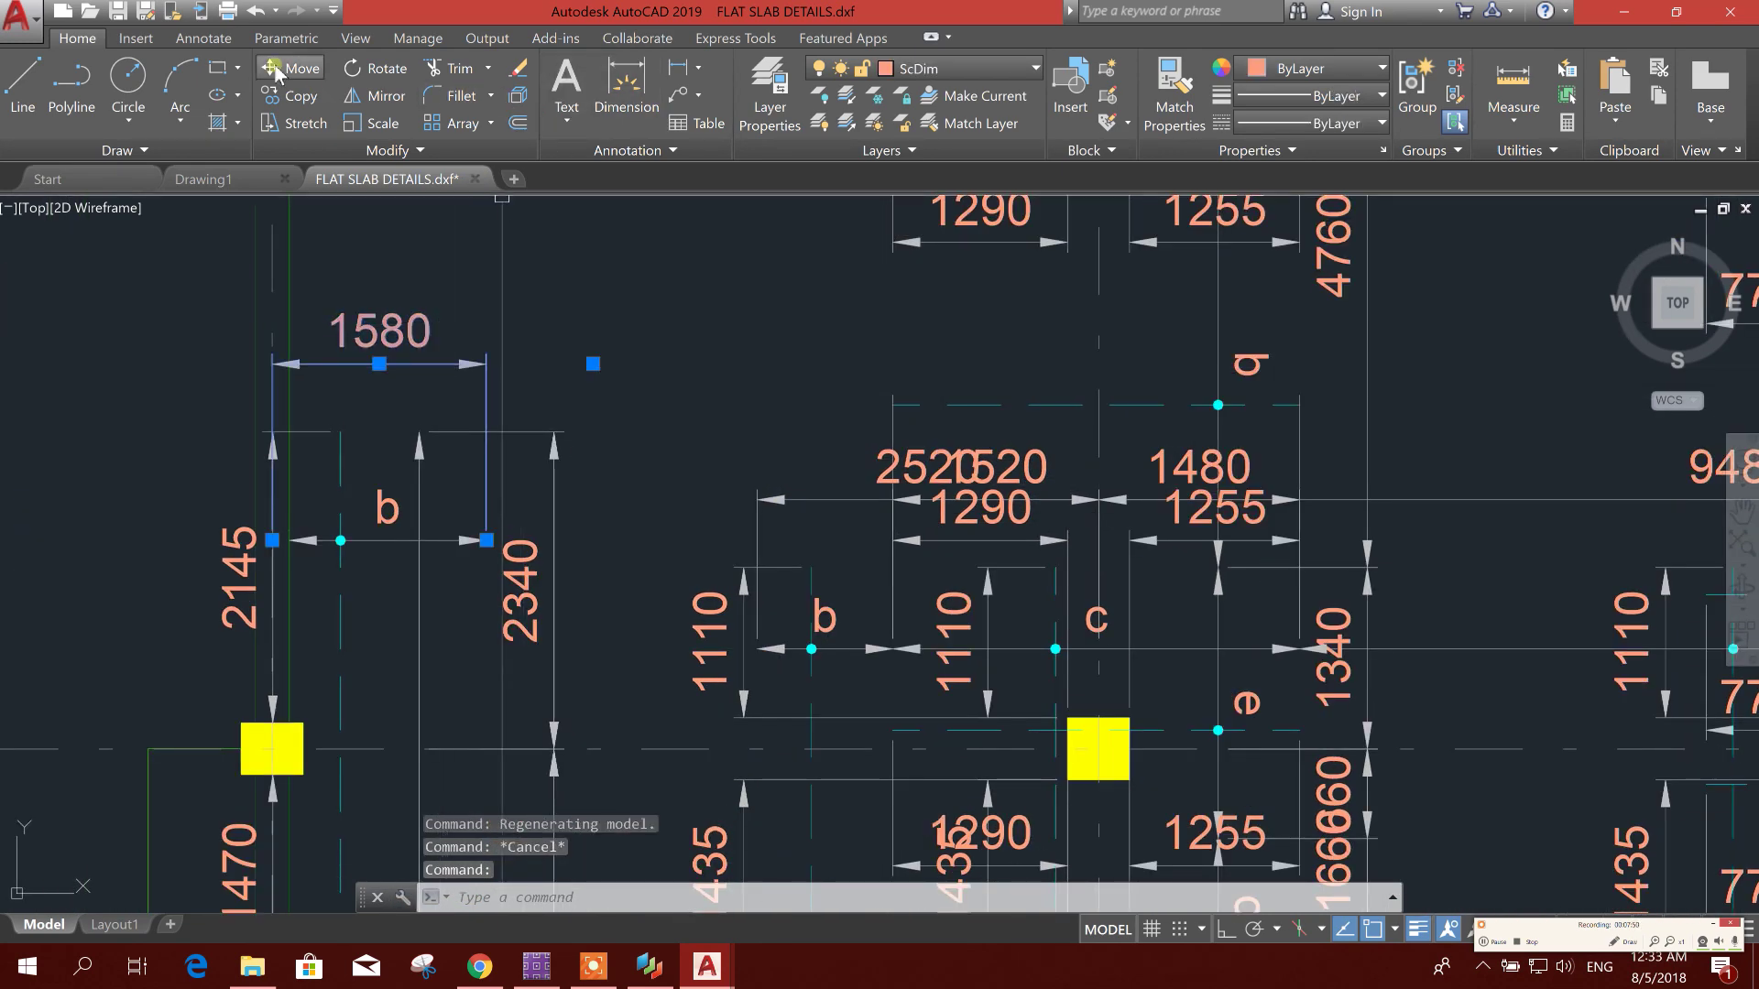
# Open the ScDim dimension style for modification in the Dimension Style Manager.
pyautogui.click(193, 41)
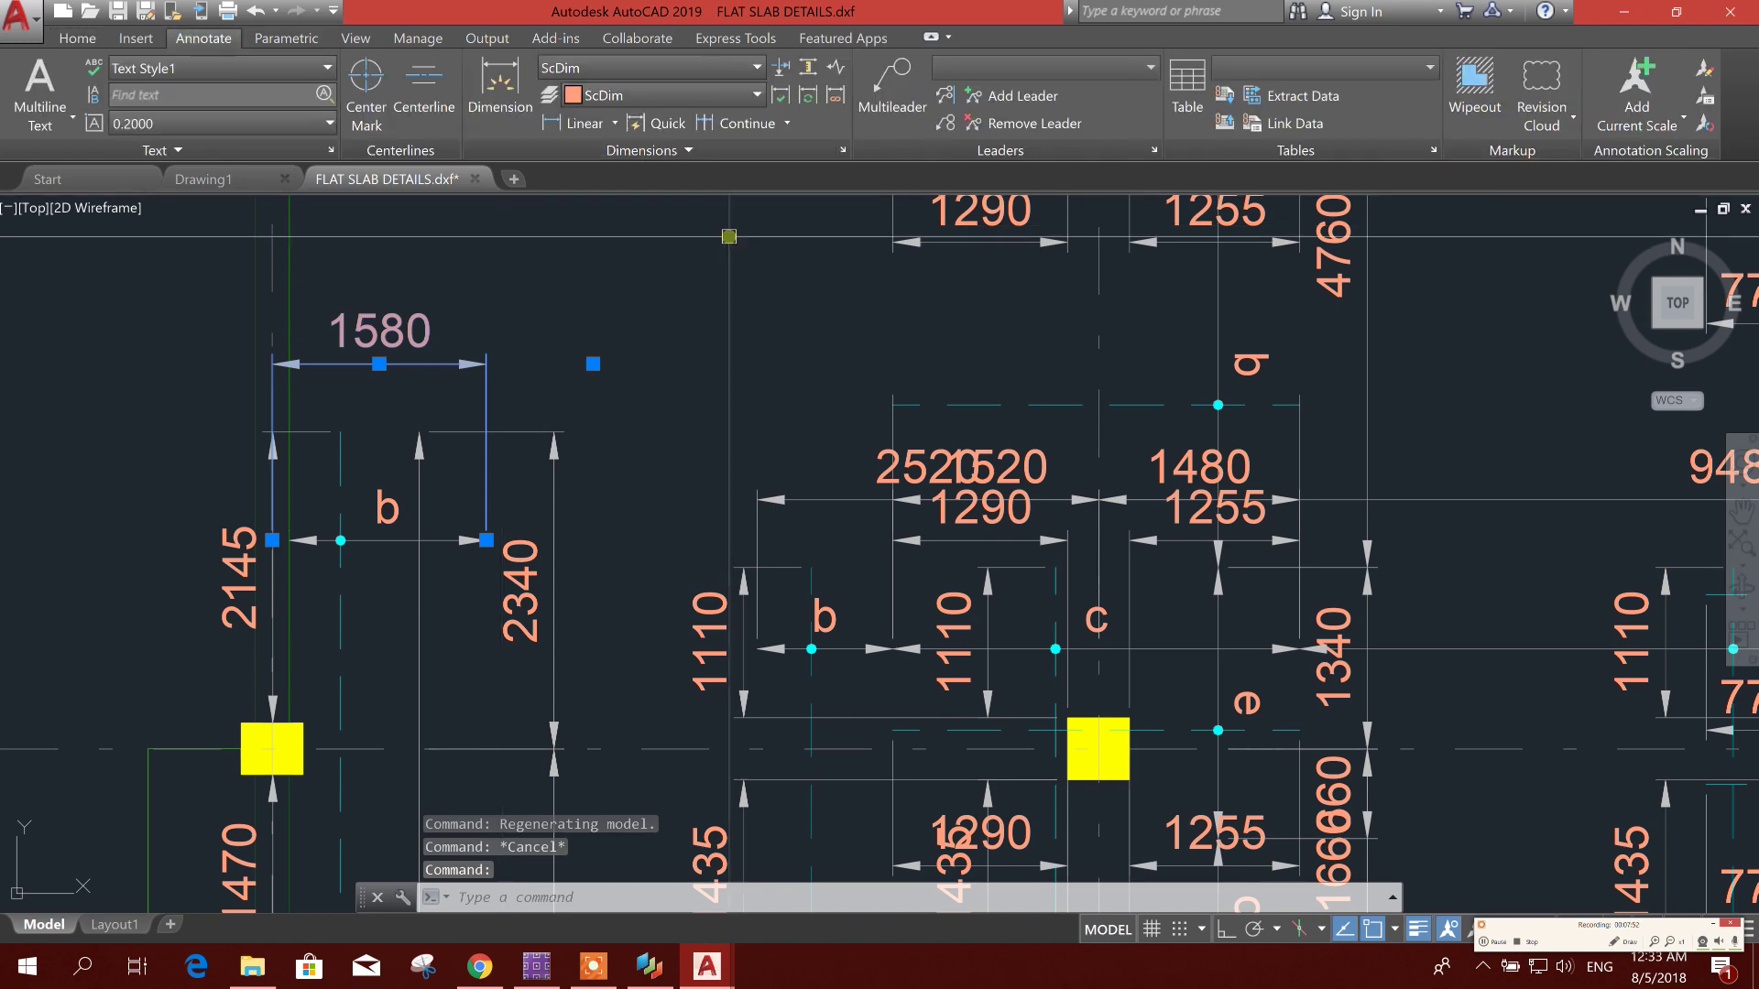
pyautogui.click(842, 149)
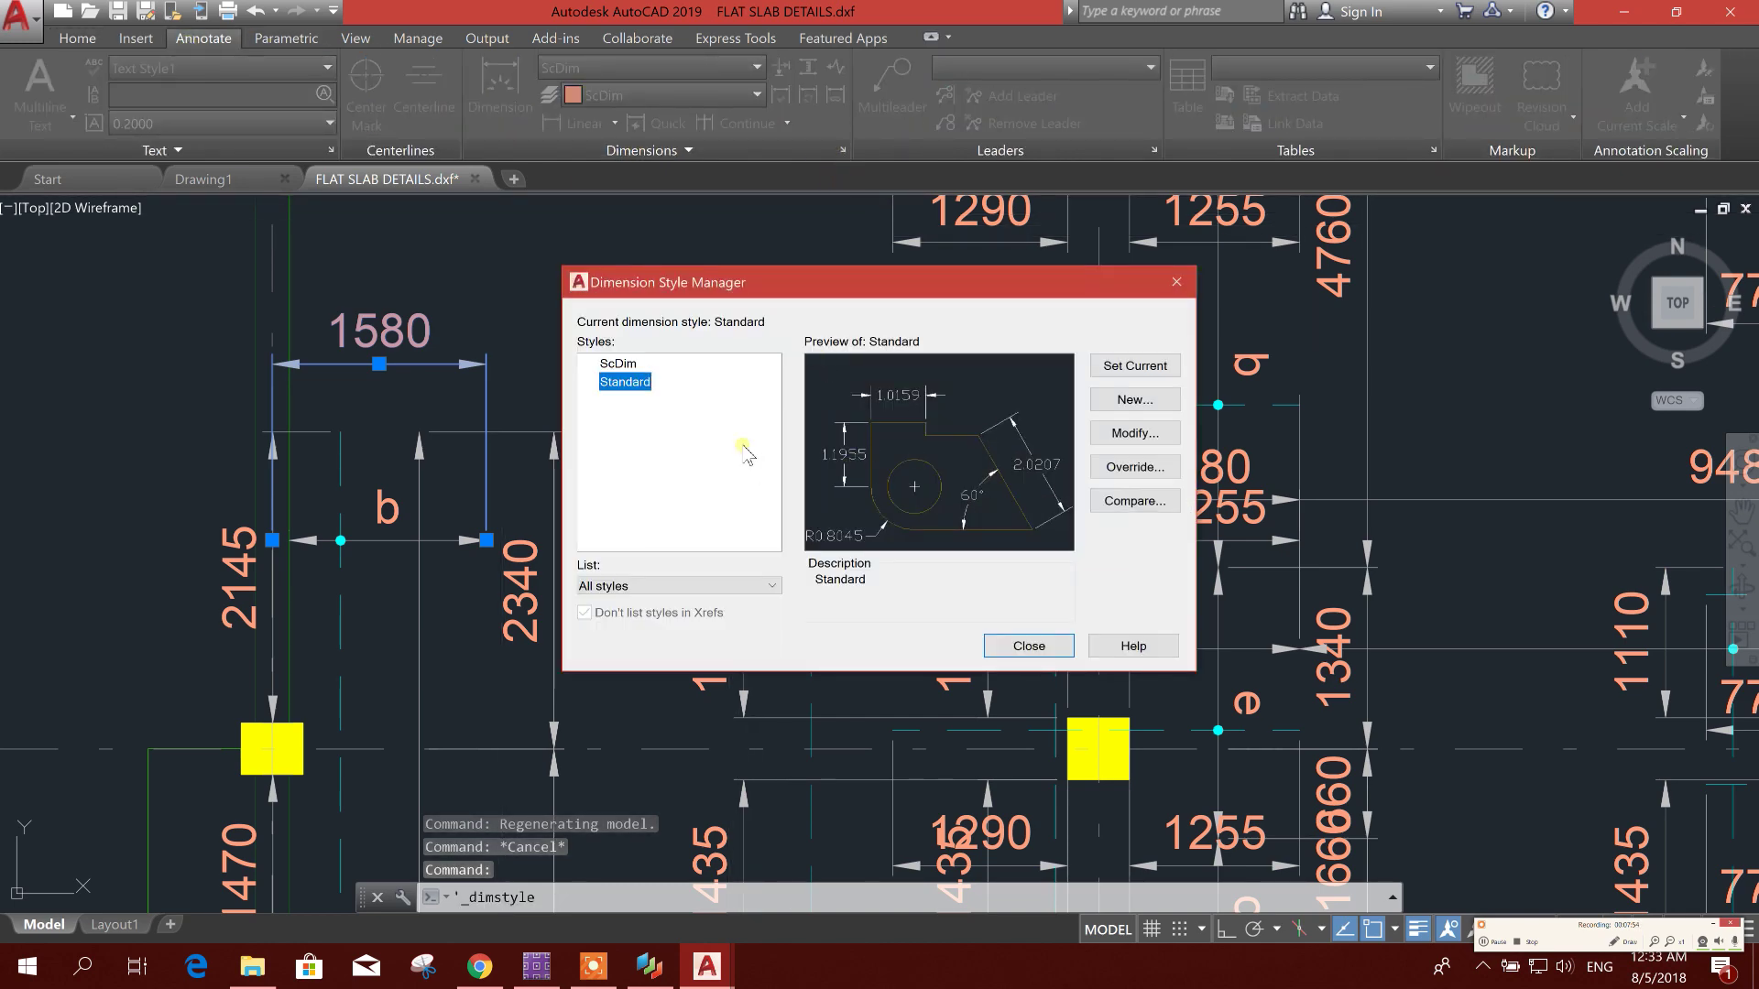
pyautogui.click(618, 364)
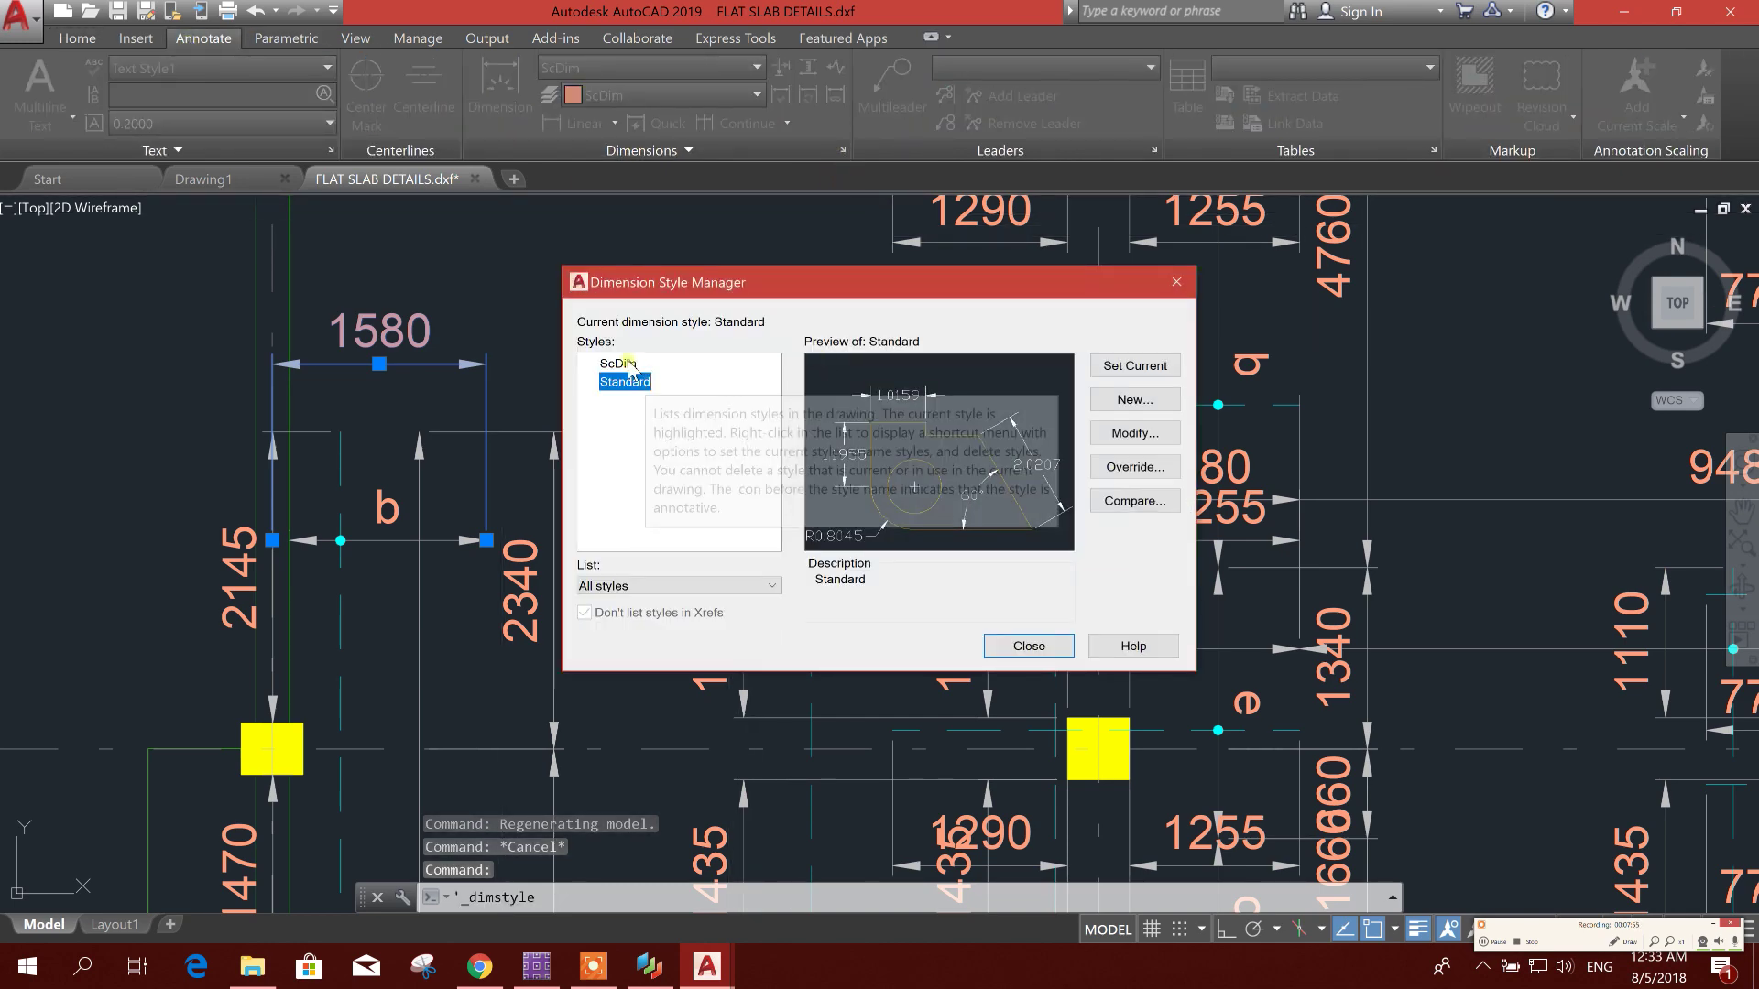
pyautogui.click(1138, 436)
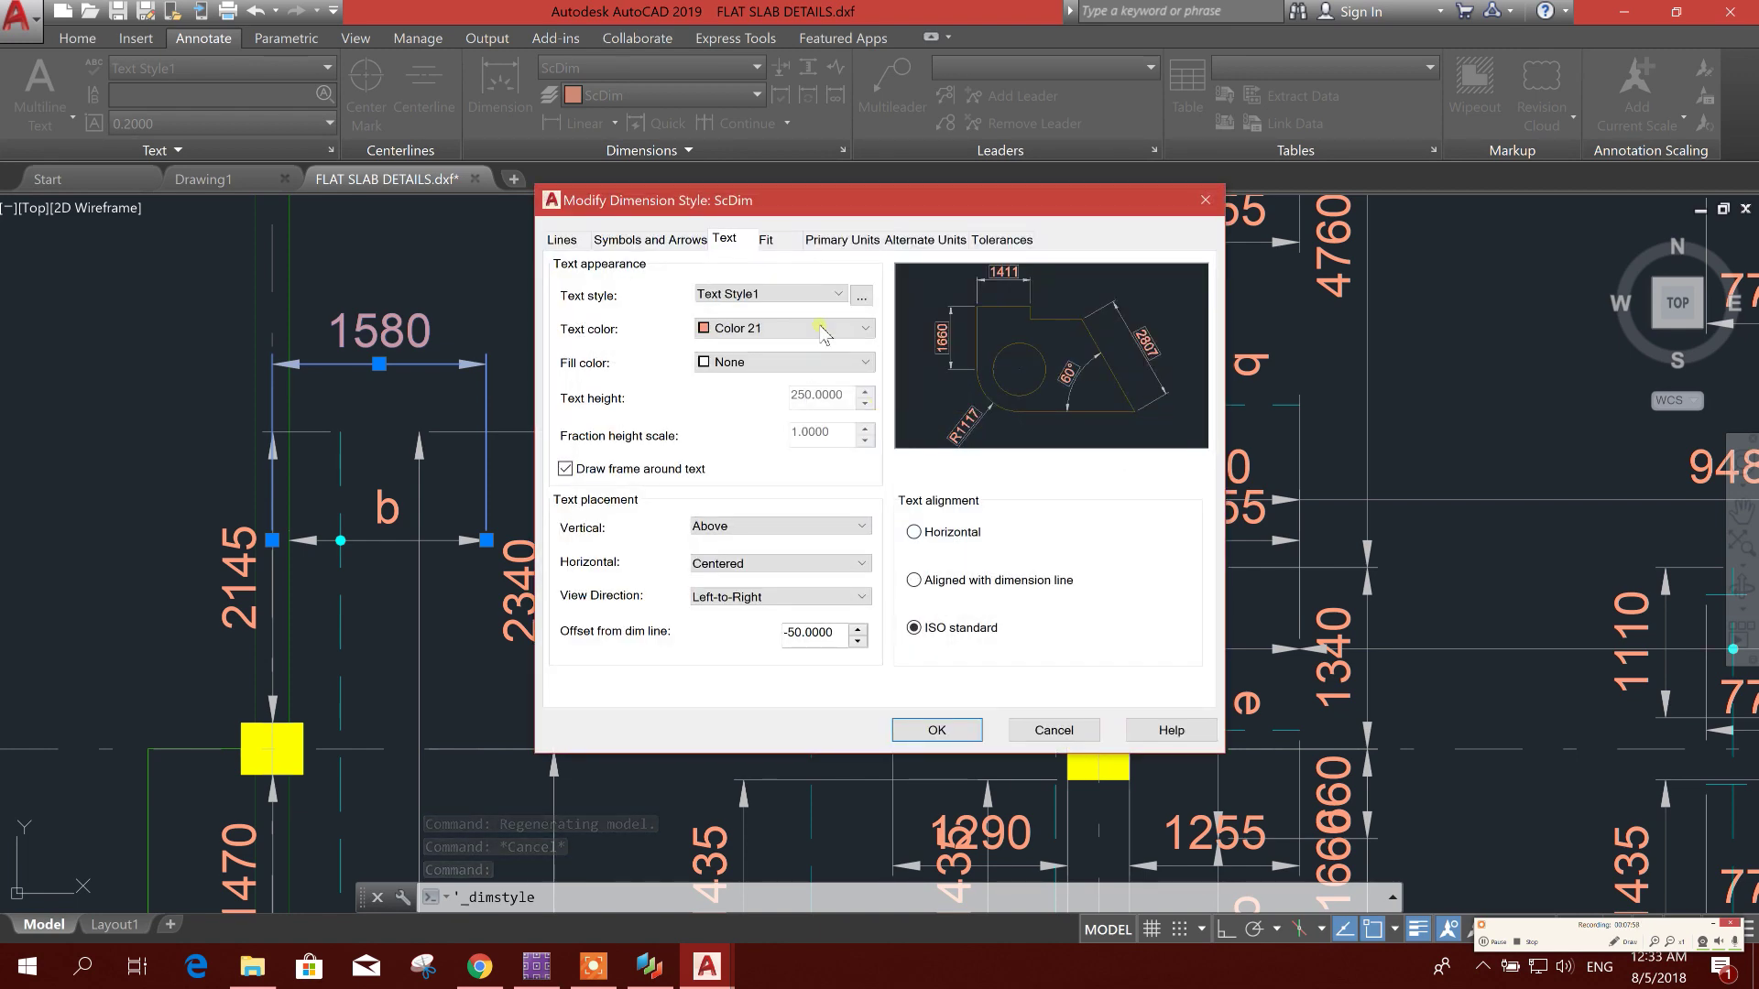
# Set the dimension text style to Arial Narrow, height 175, and accept the ScDim changes.
pyautogui.click(861, 295)
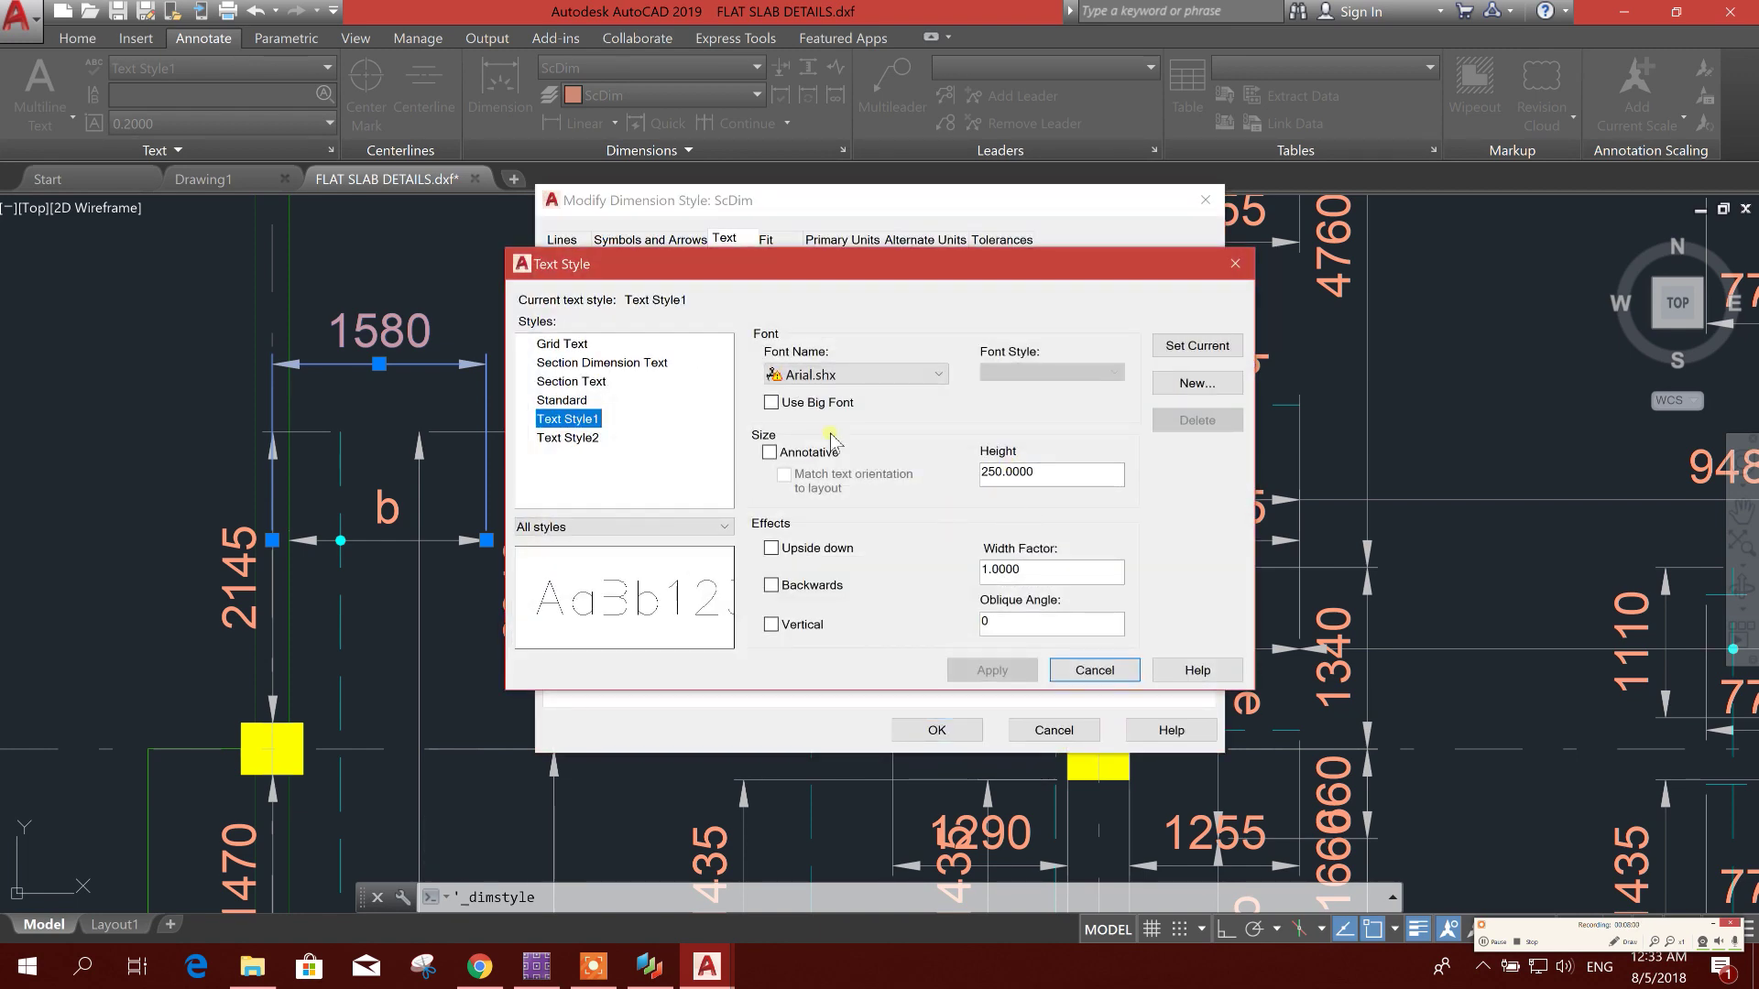
pyautogui.click(937, 377)
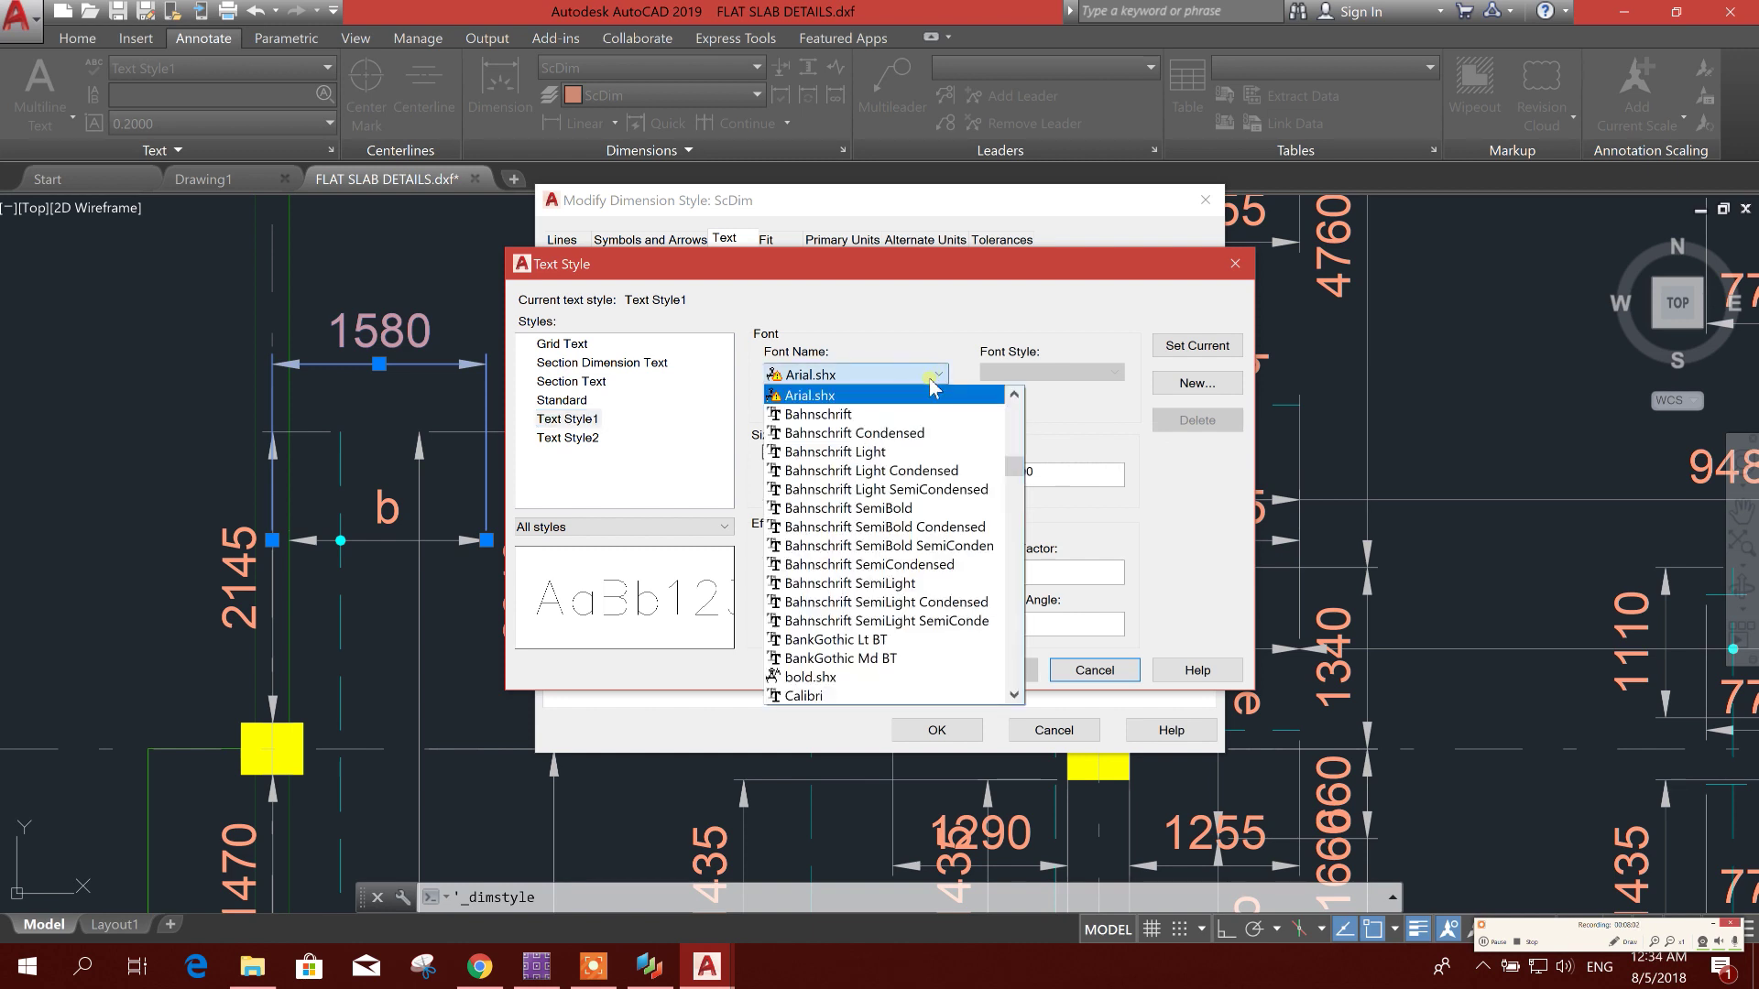
pyautogui.scroll(3, 886, 449)
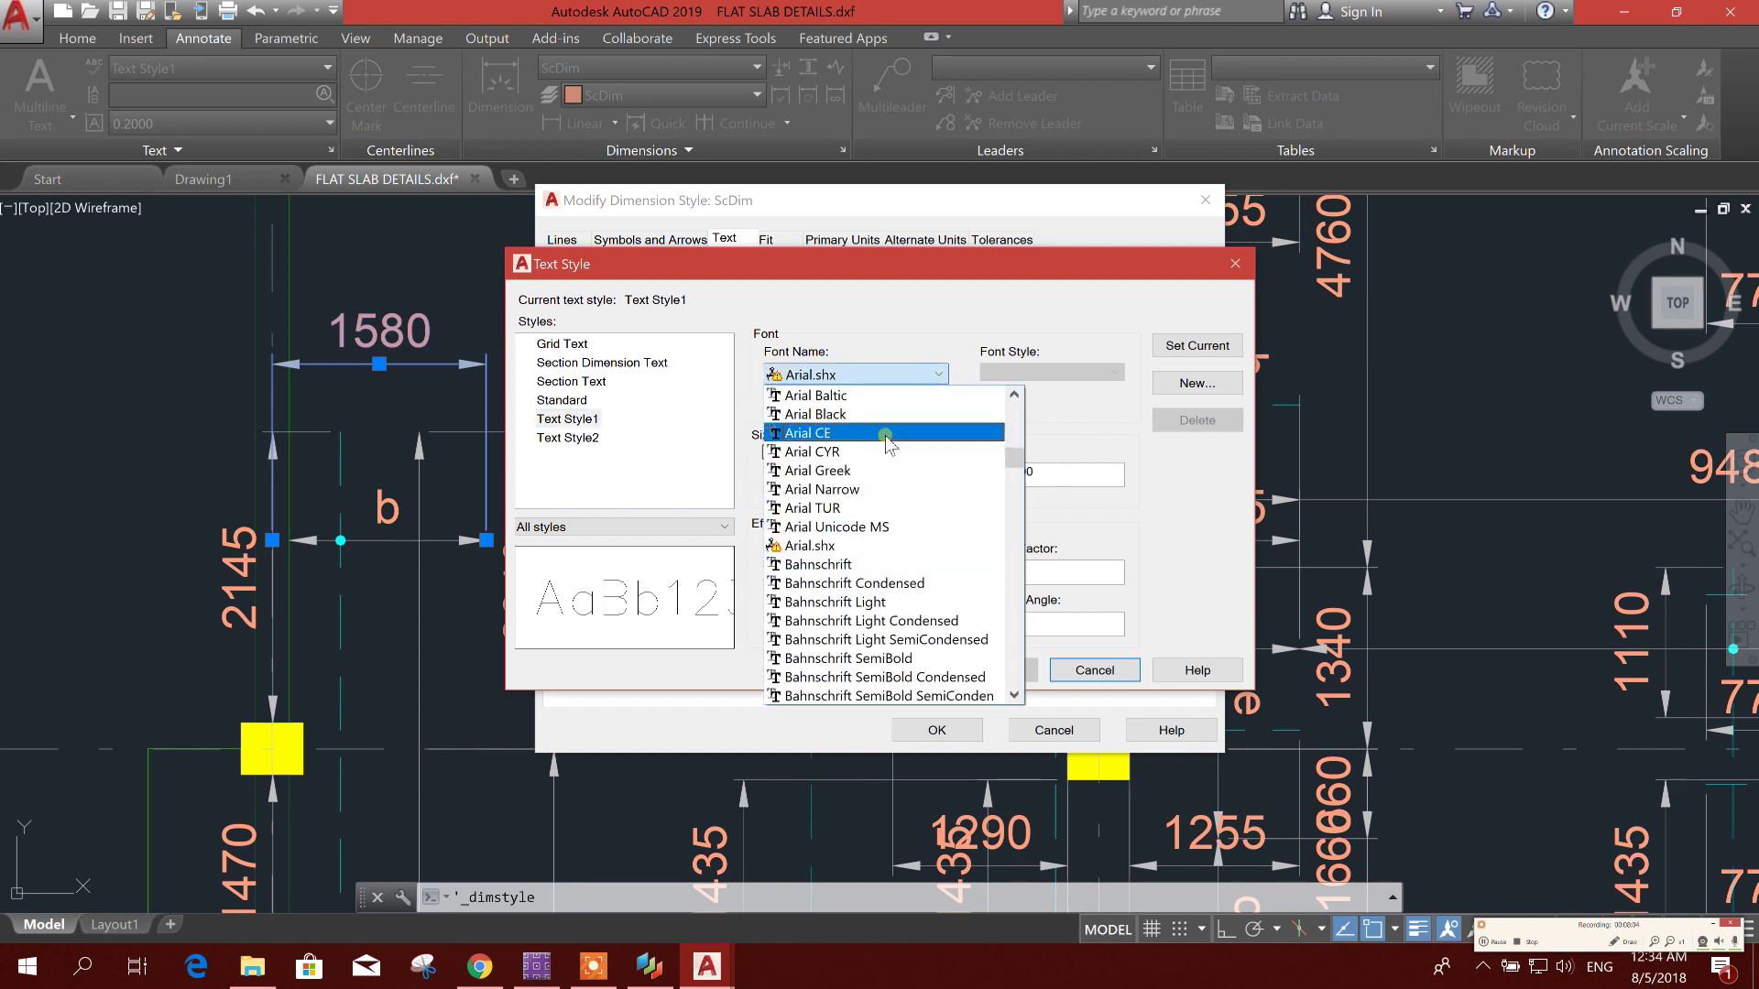
pyautogui.click(866, 489)
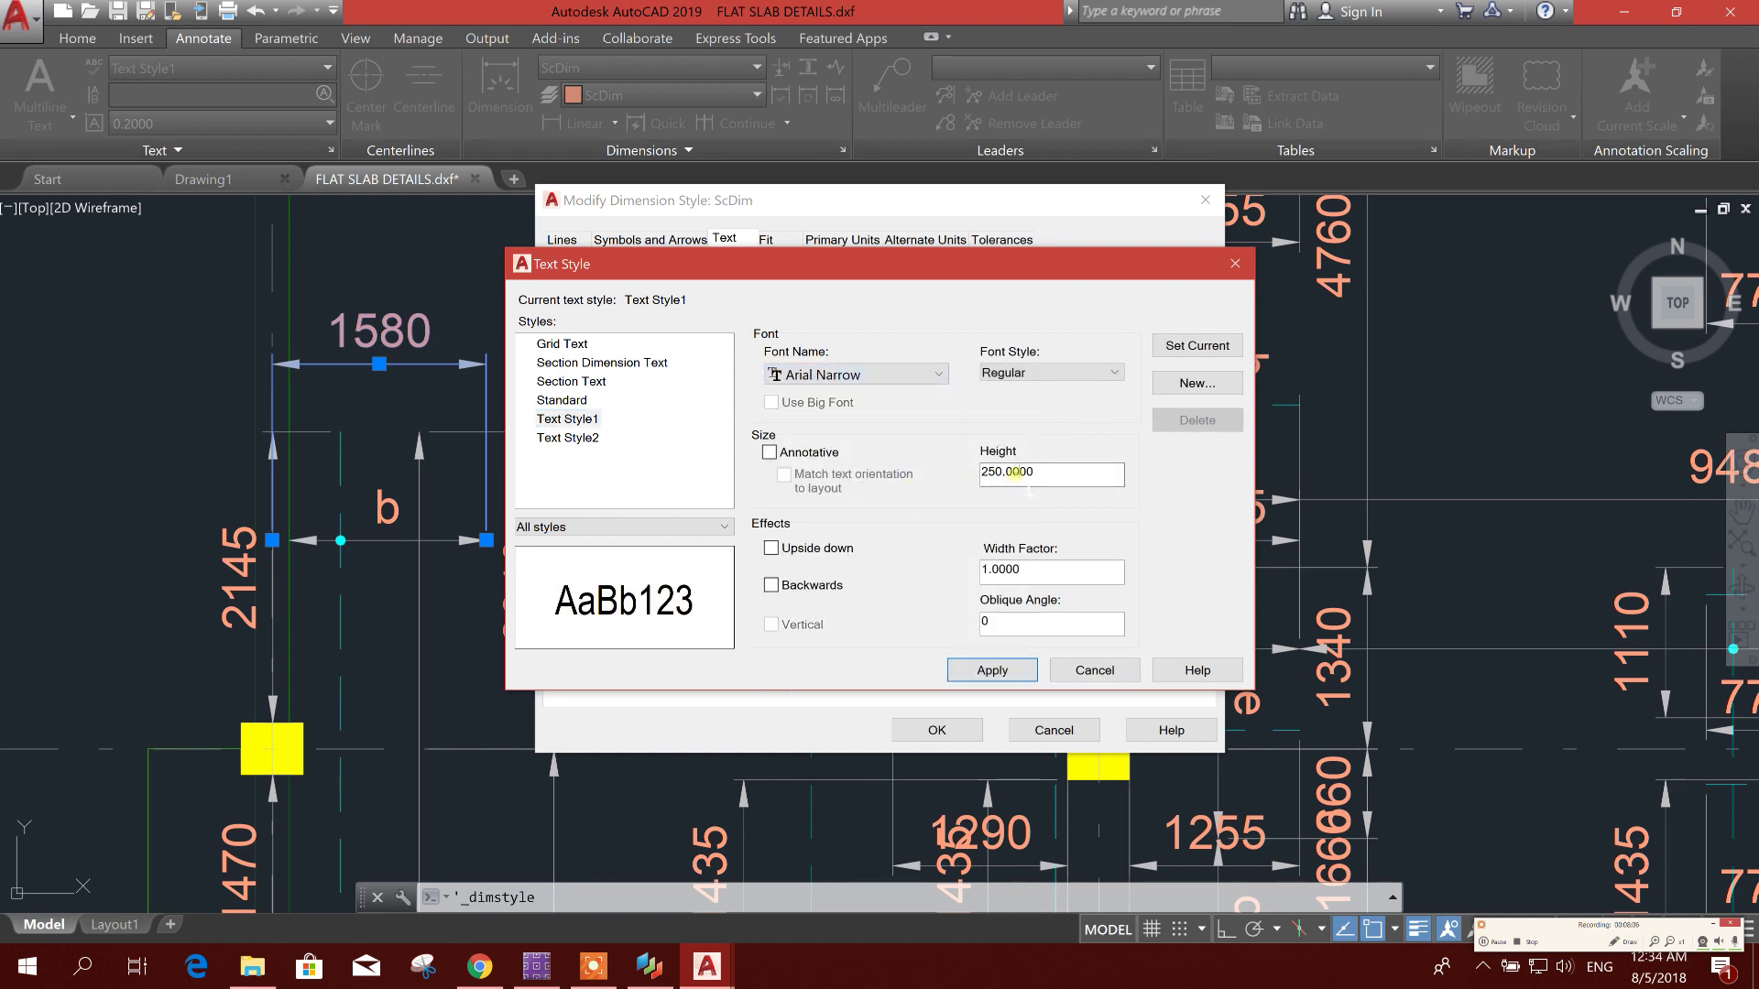
pyautogui.click(1070, 477)
pyautogui.moveTo(1070, 477); pyautogui.dragTo(913, 484)
pyautogui.click(991, 669)
pyautogui.click(1093, 670)
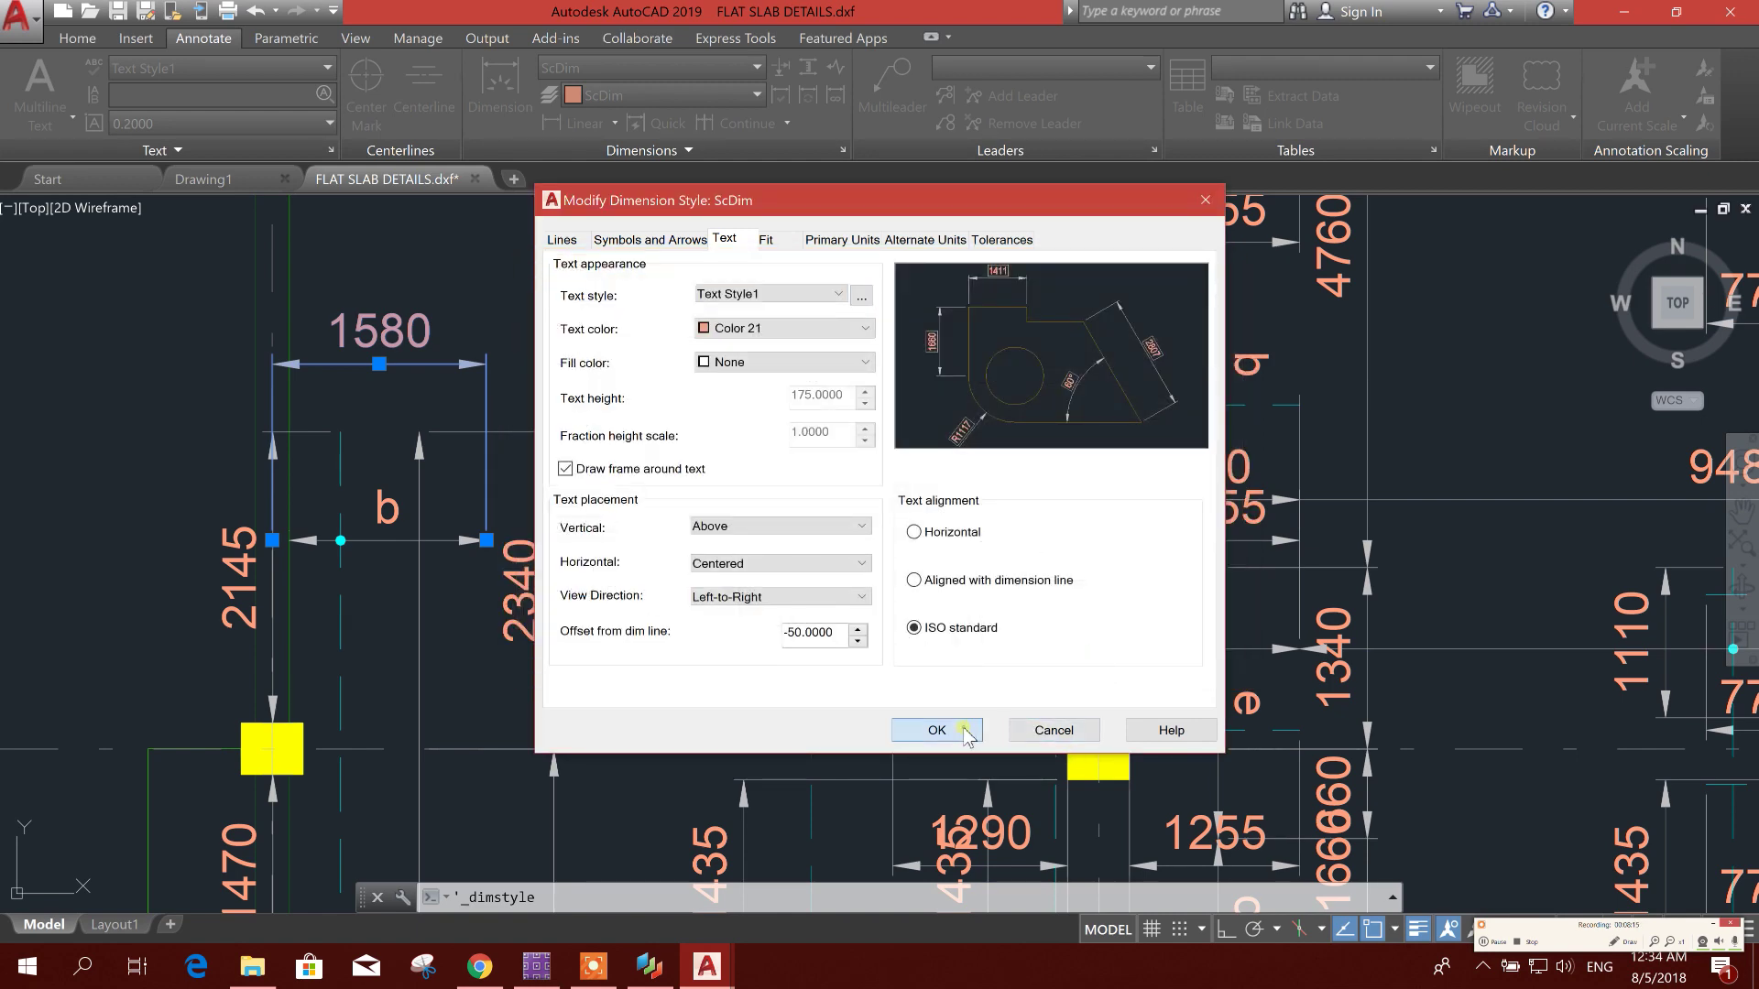
pyautogui.press('Return')
pyautogui.click(1032, 662)
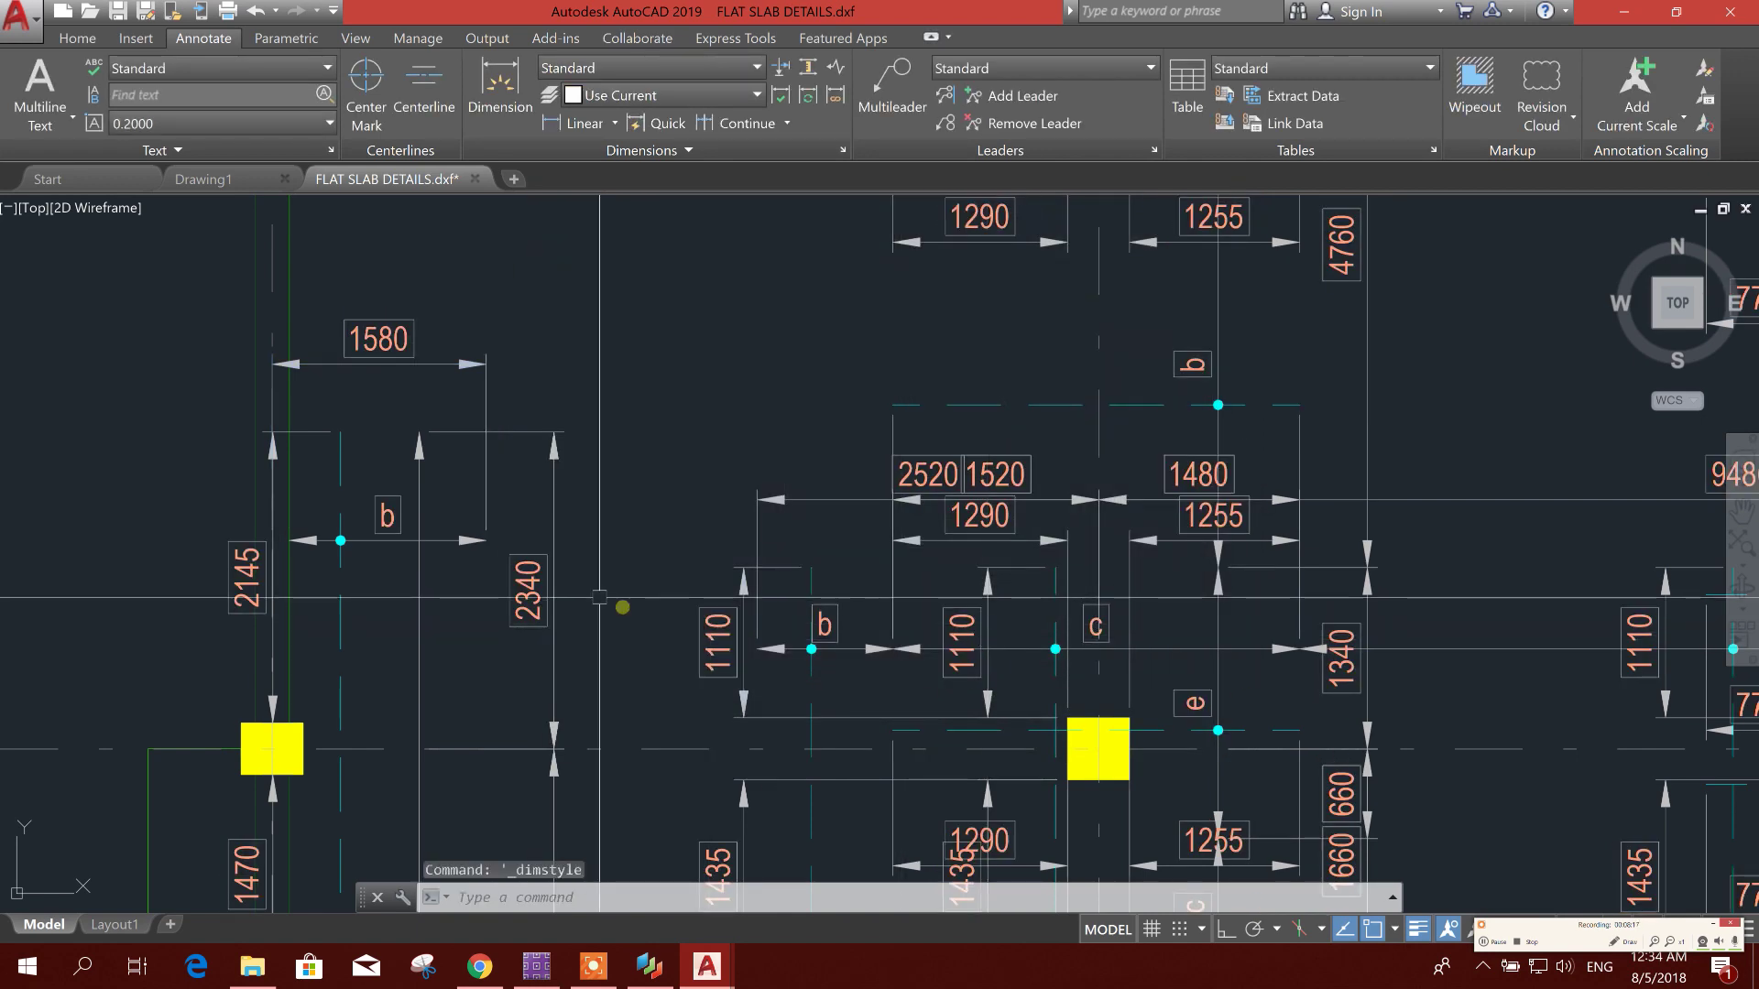
# Navigate the plan to the framed 1580 dimension near grid line 3 and select it.
pyautogui.scroll(-5, 724, 612)
pyautogui.scroll(-5, 733, 611)
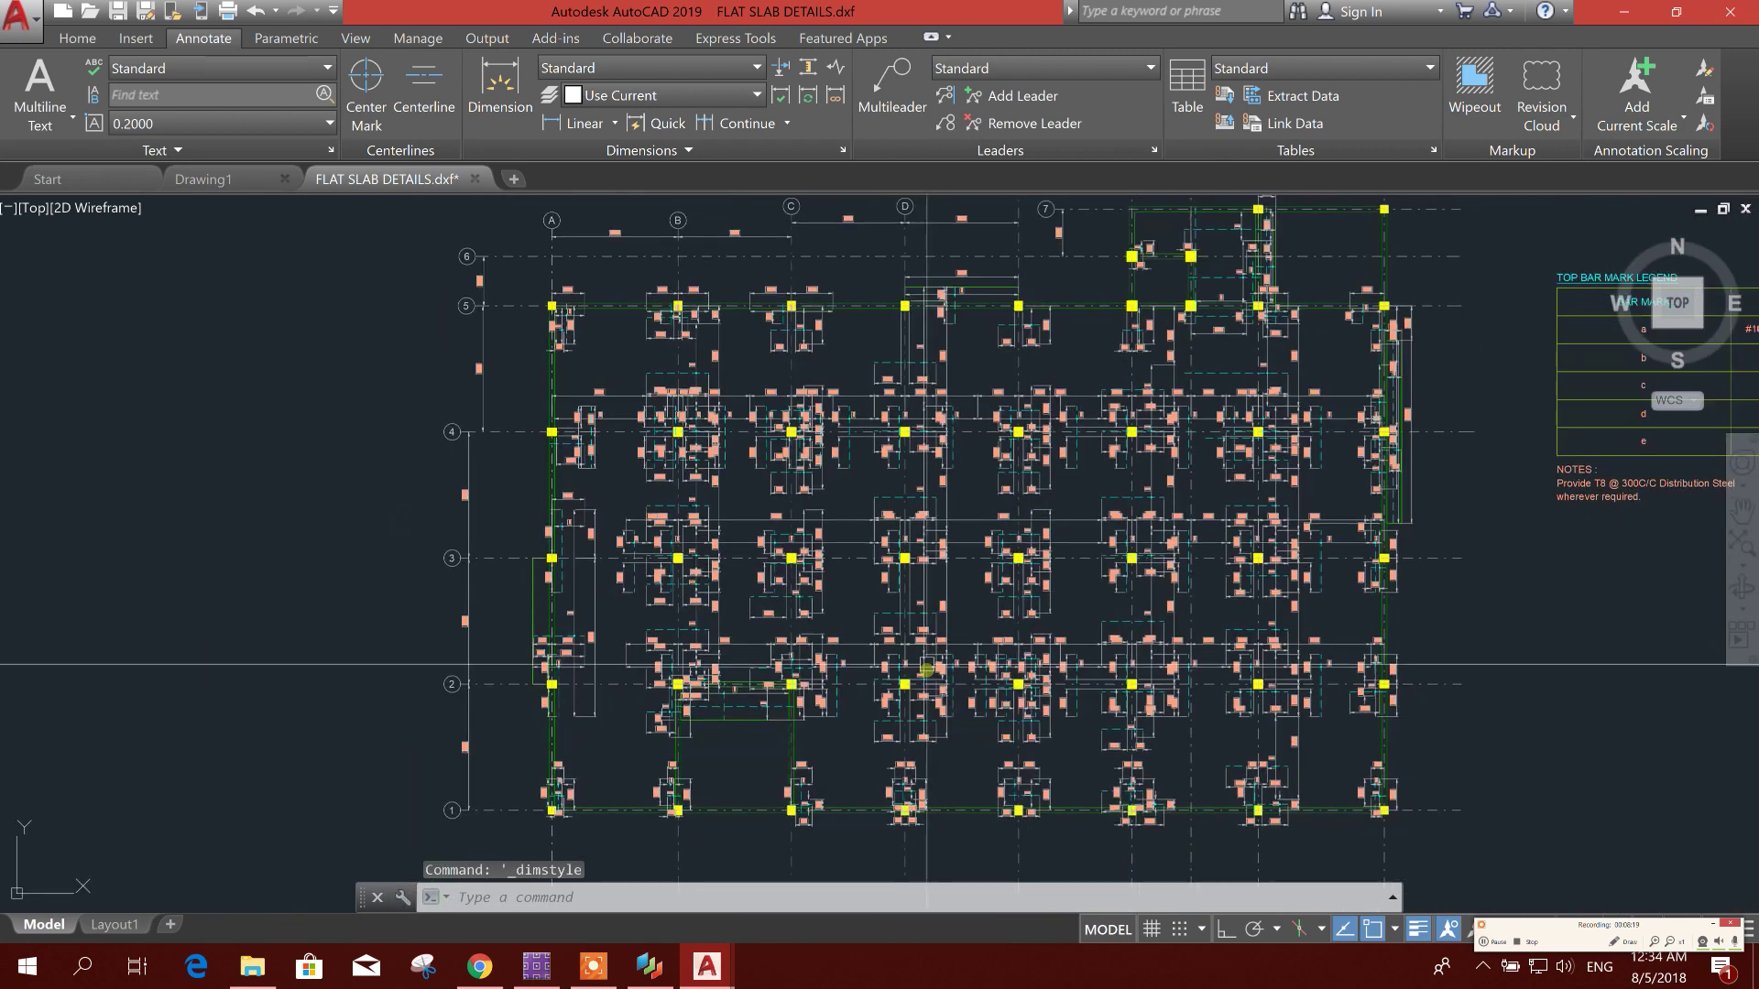
pyautogui.scroll(7, 907, 573)
pyautogui.moveTo(899, 571)
pyautogui.mouseDown(button='middle')
pyautogui.moveTo(899, 664)
pyautogui.moveTo(682, 675)
pyautogui.mouseUp(button='middle')
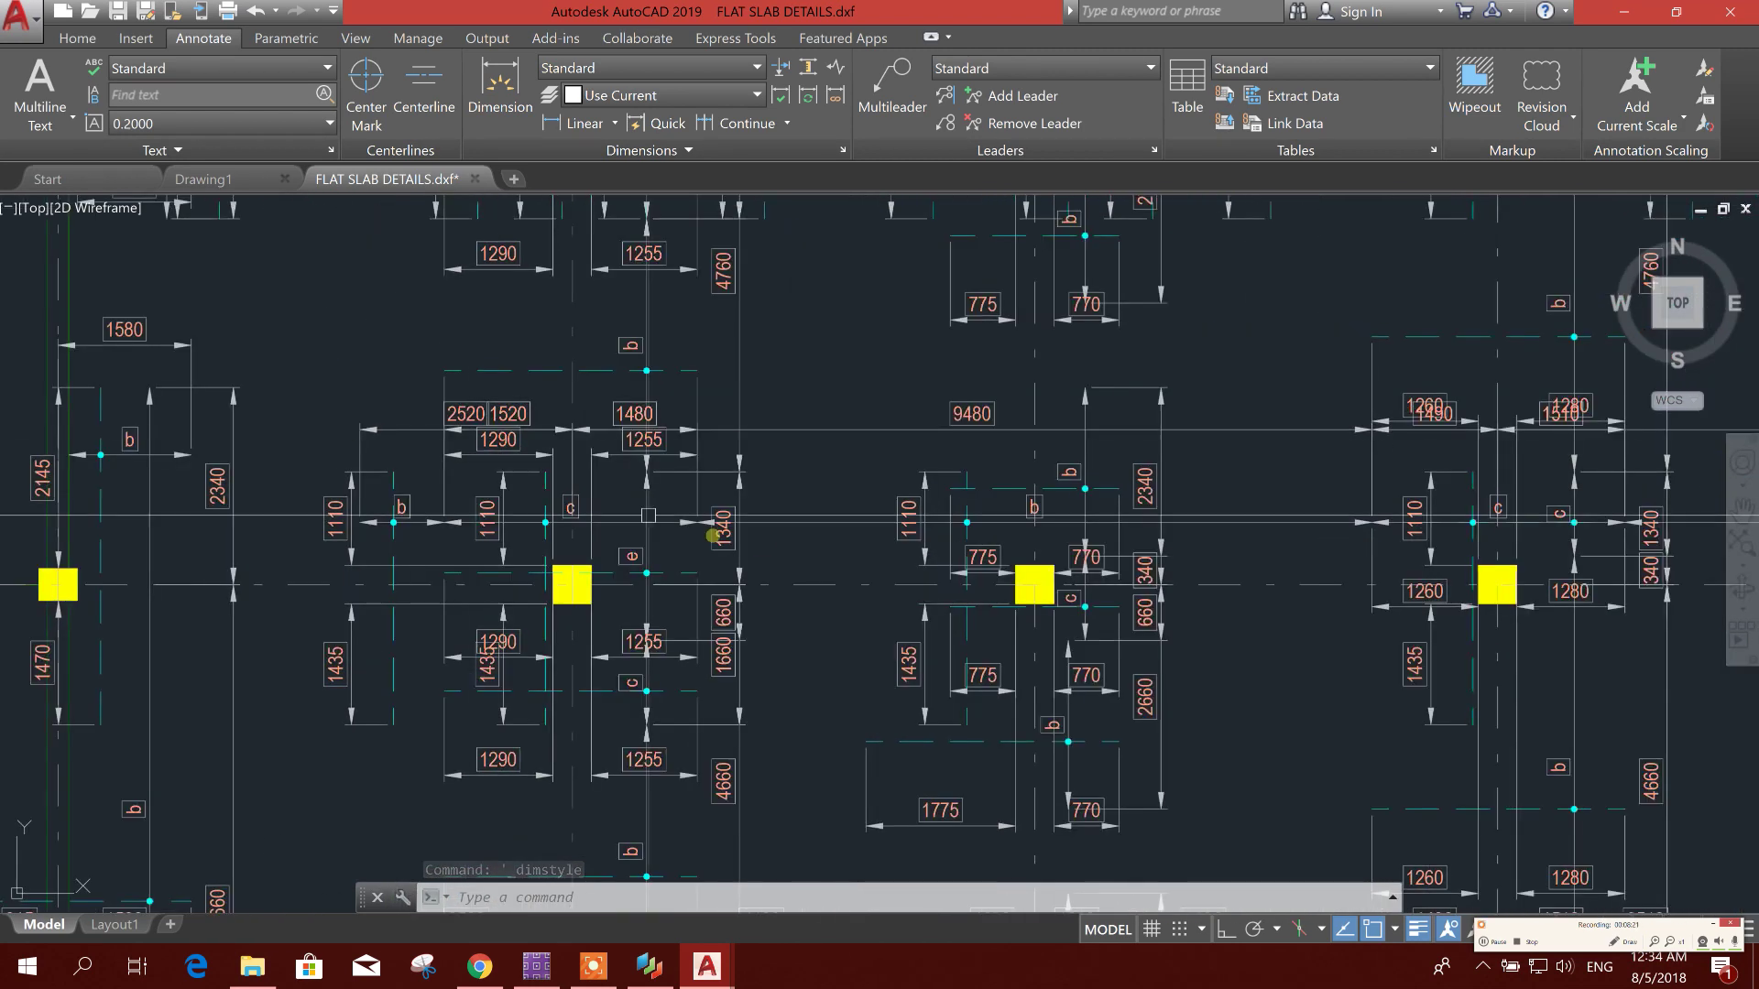
pyautogui.scroll(5, 550, 513)
pyautogui.scroll(-3, 501, 476)
pyautogui.moveTo(501, 476); pyautogui.dragTo(616, 440, button='middle')
pyautogui.scroll(-5, 617, 440)
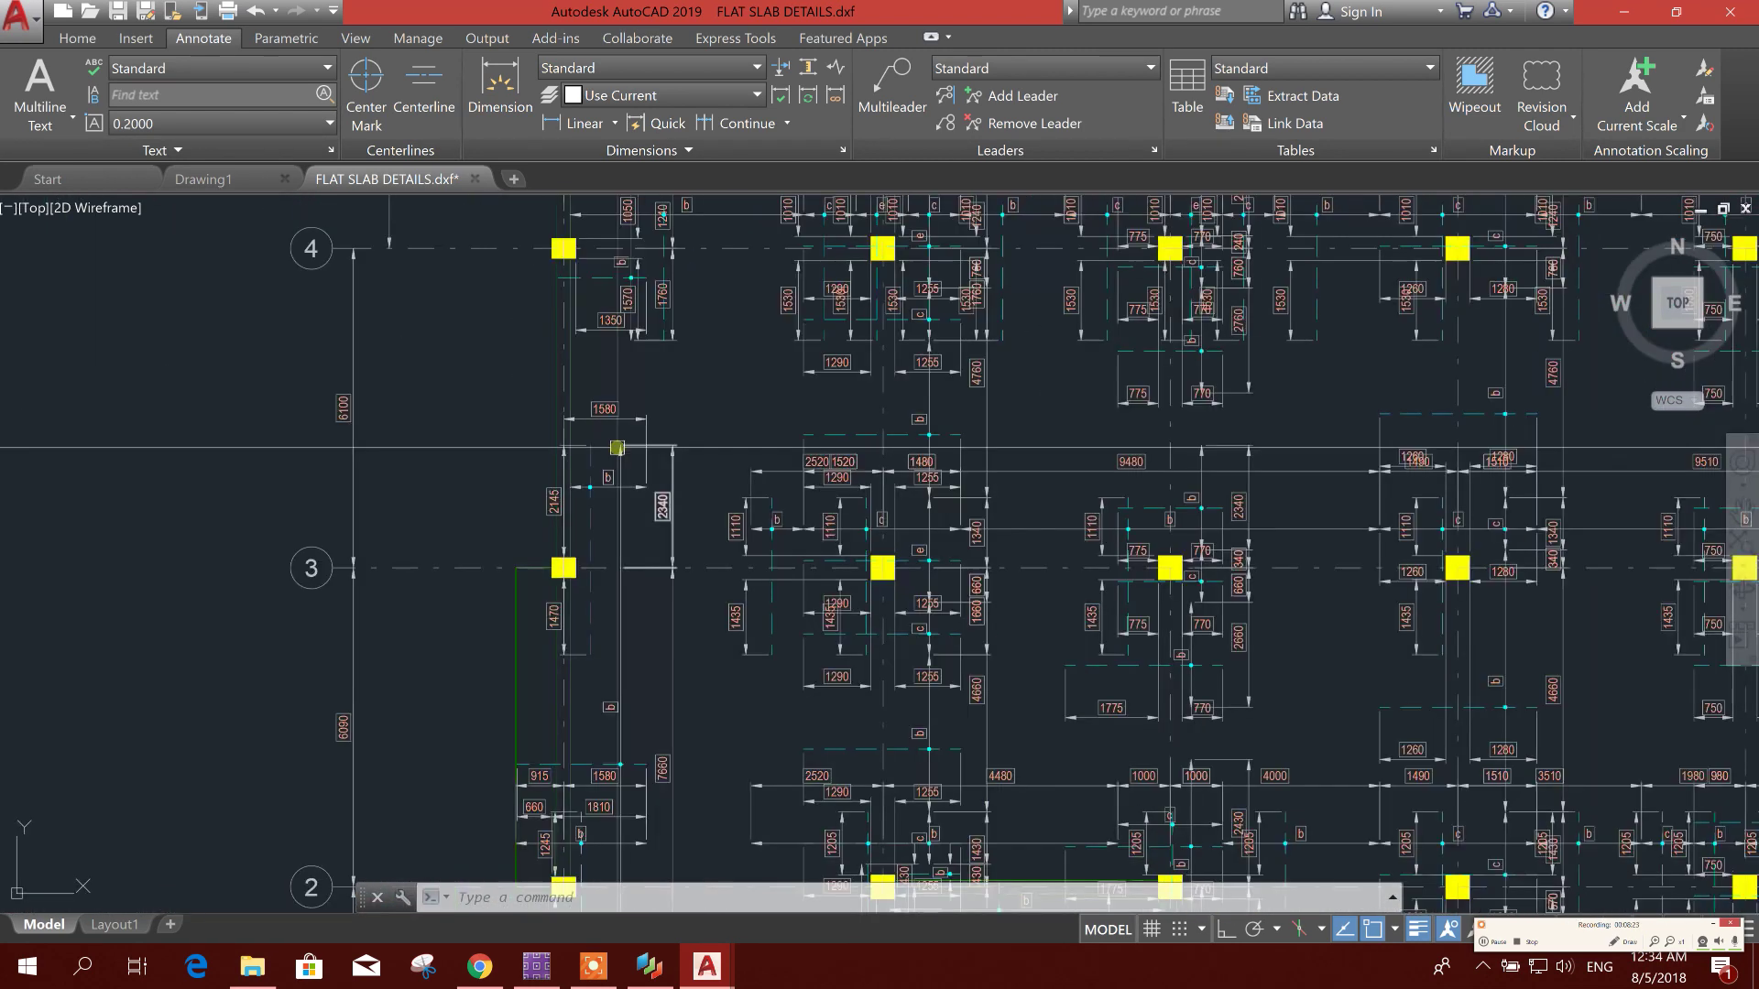
pyautogui.scroll(4, 635, 438)
pyautogui.scroll(6, 636, 438)
pyautogui.moveTo(608, 354); pyautogui.dragTo(597, 451, button='middle')
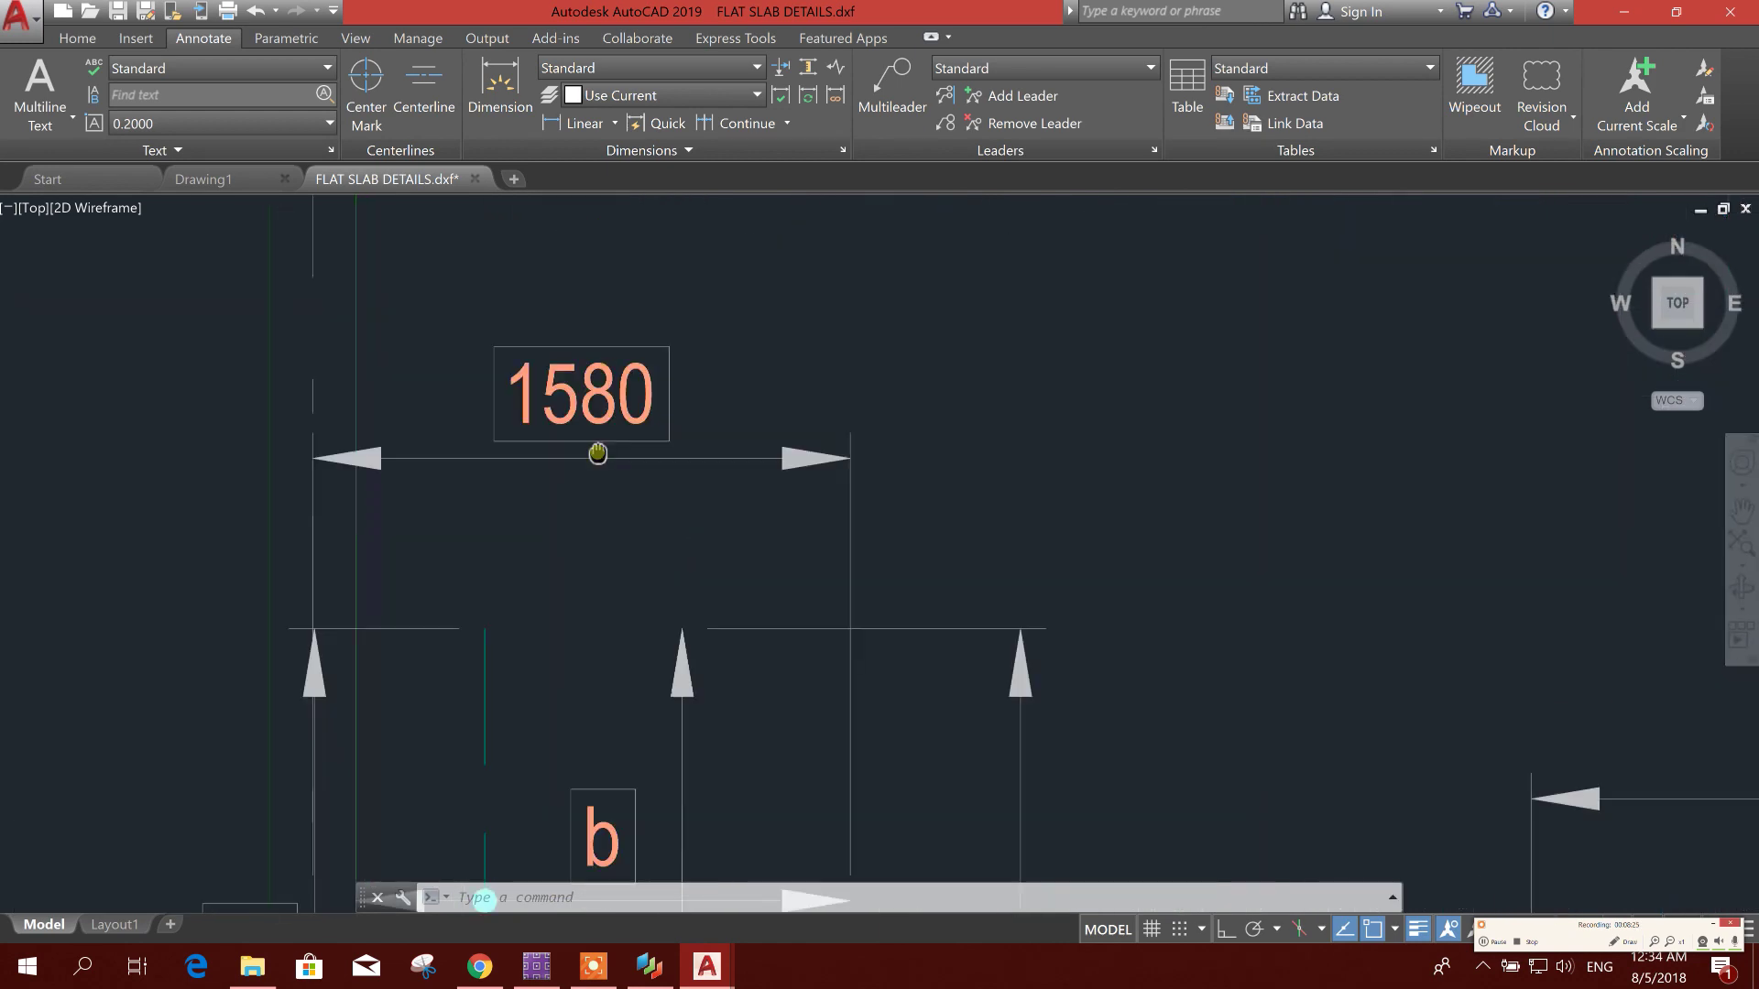
pyautogui.click(694, 463)
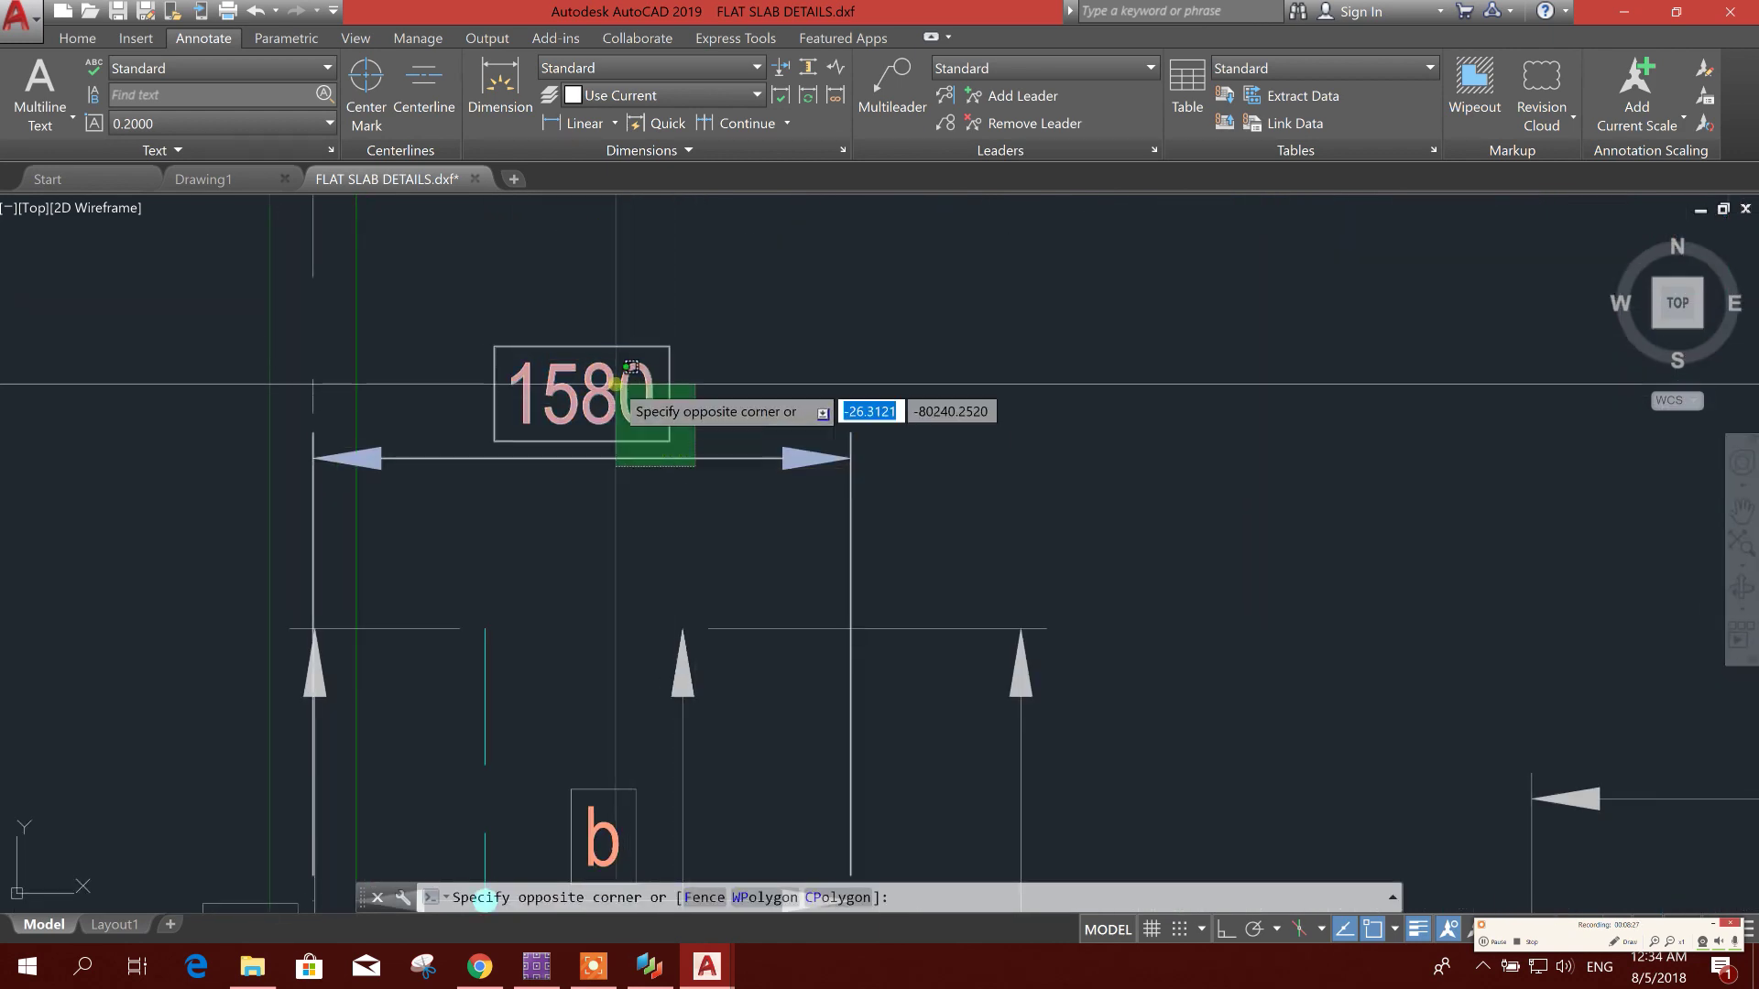
pyautogui.press('Escape')
pyautogui.click(706, 459)
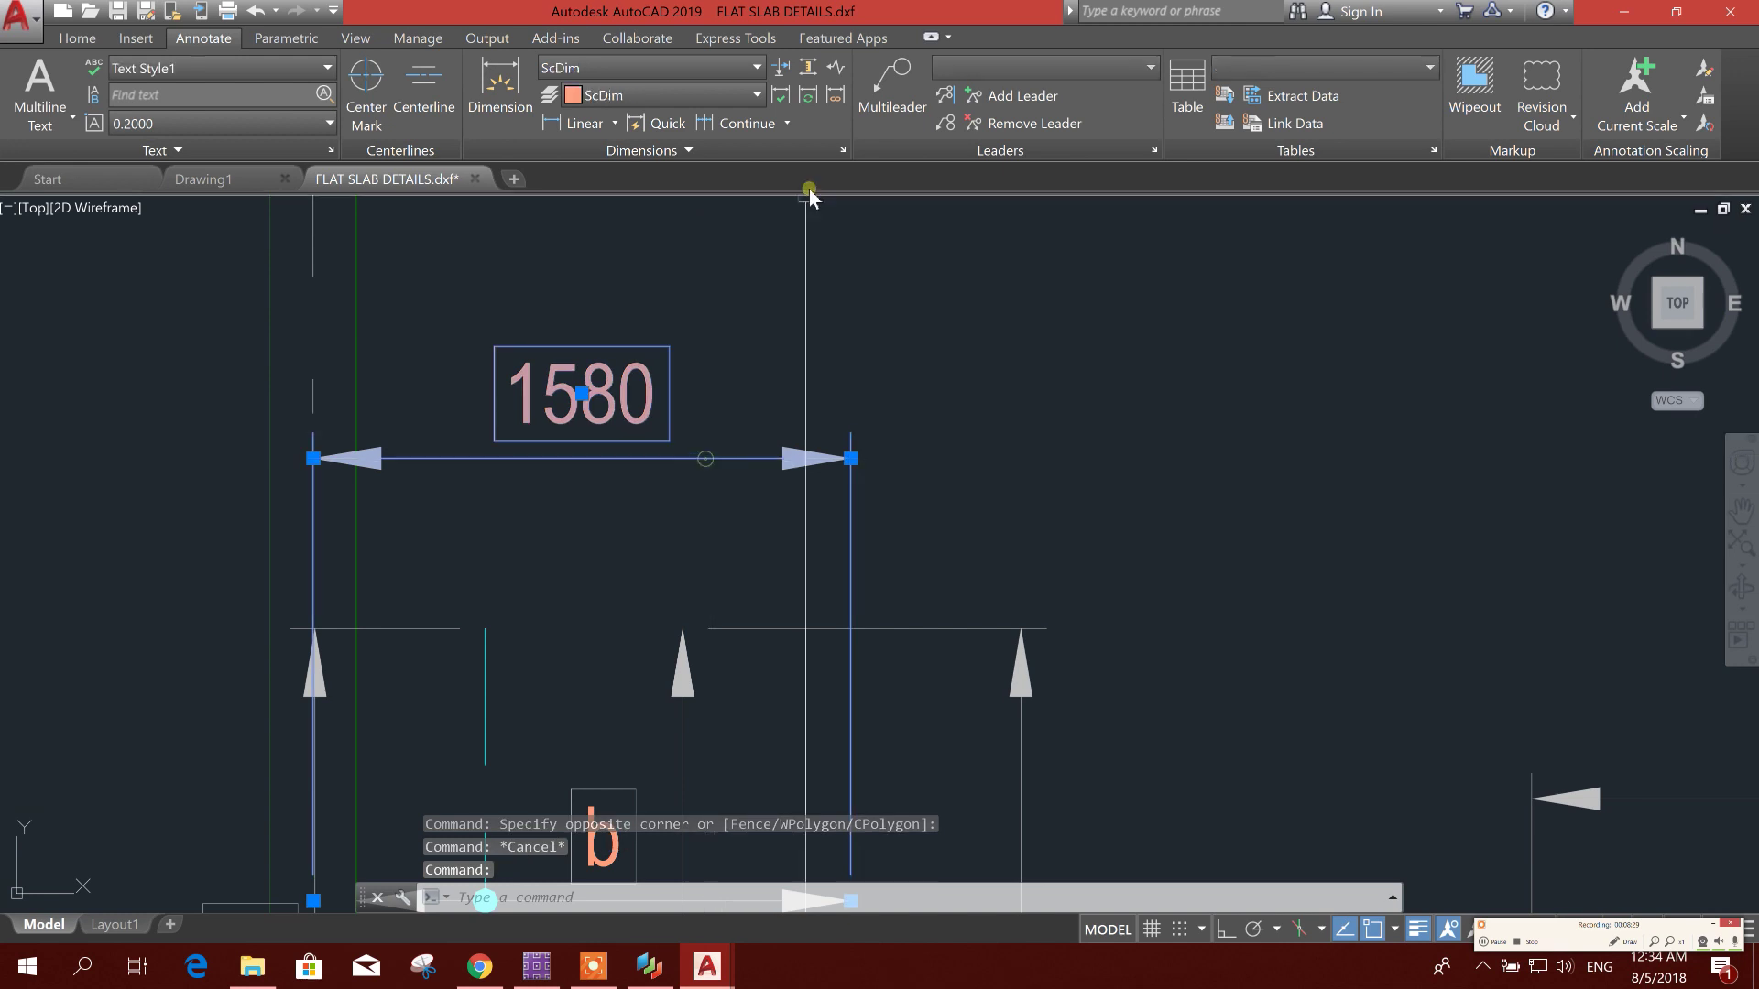
# Turn off Draw frame around text in the ScDim dimension style, leaving Standard unchanged.
pyautogui.click(839, 149)
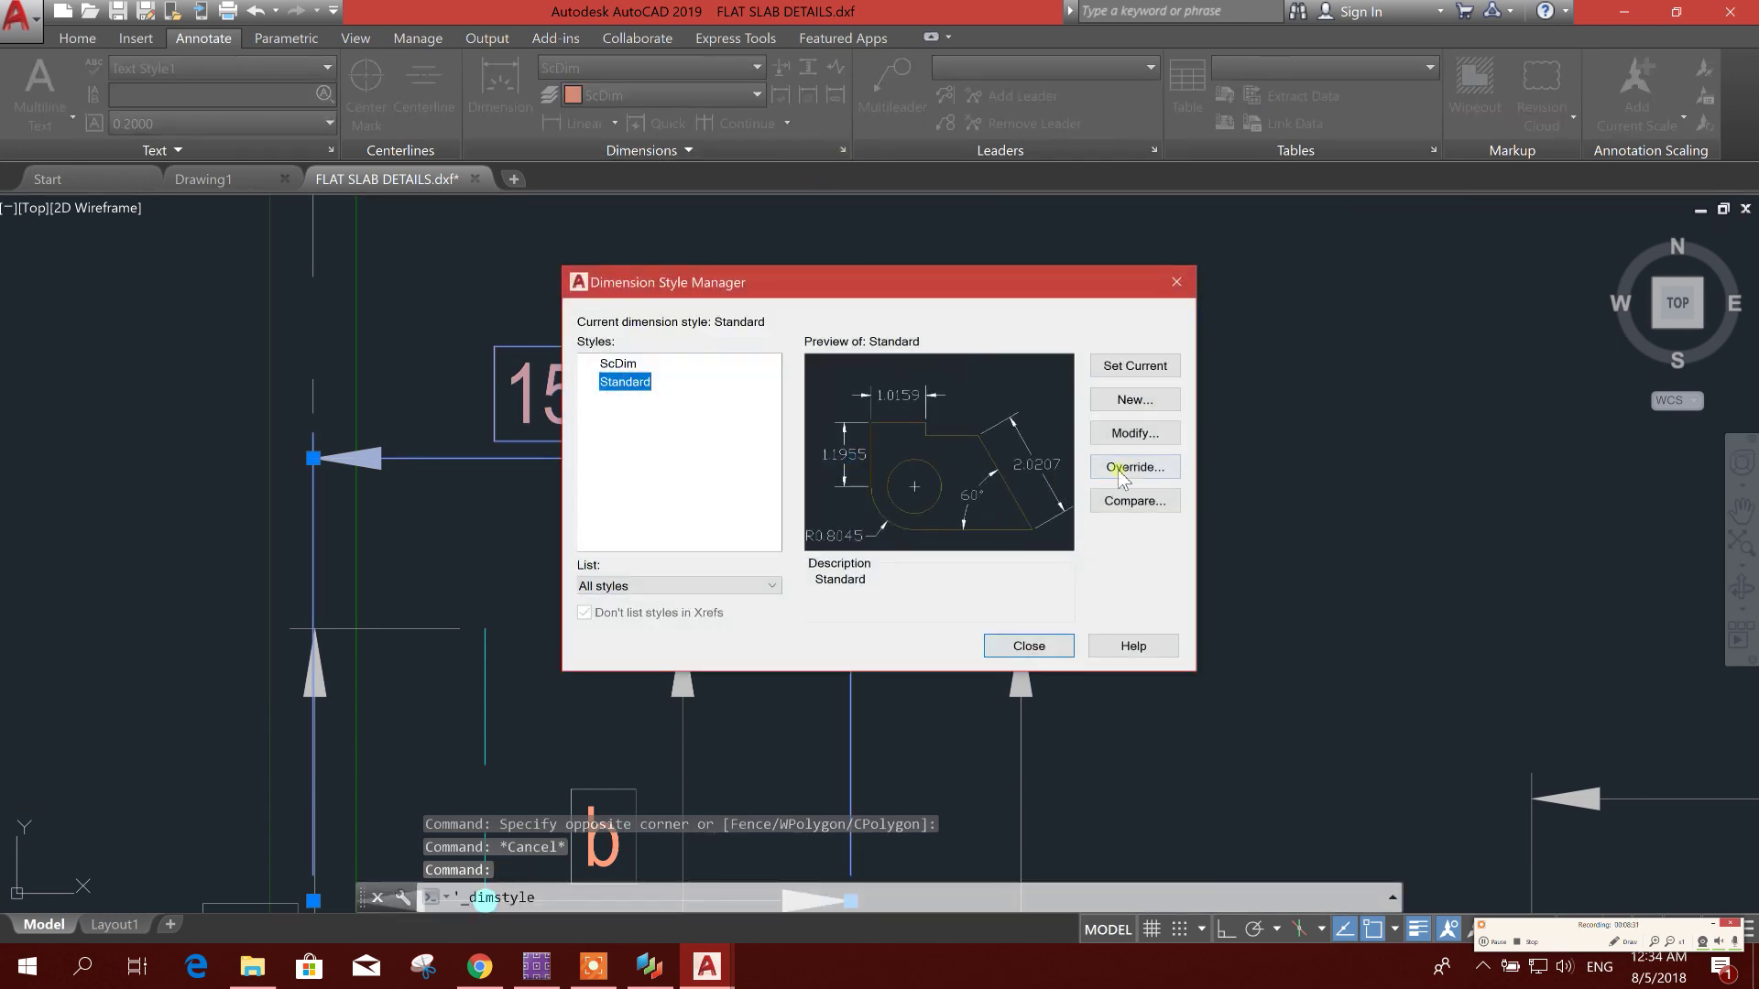
pyautogui.click(1134, 432)
pyautogui.click(1035, 724)
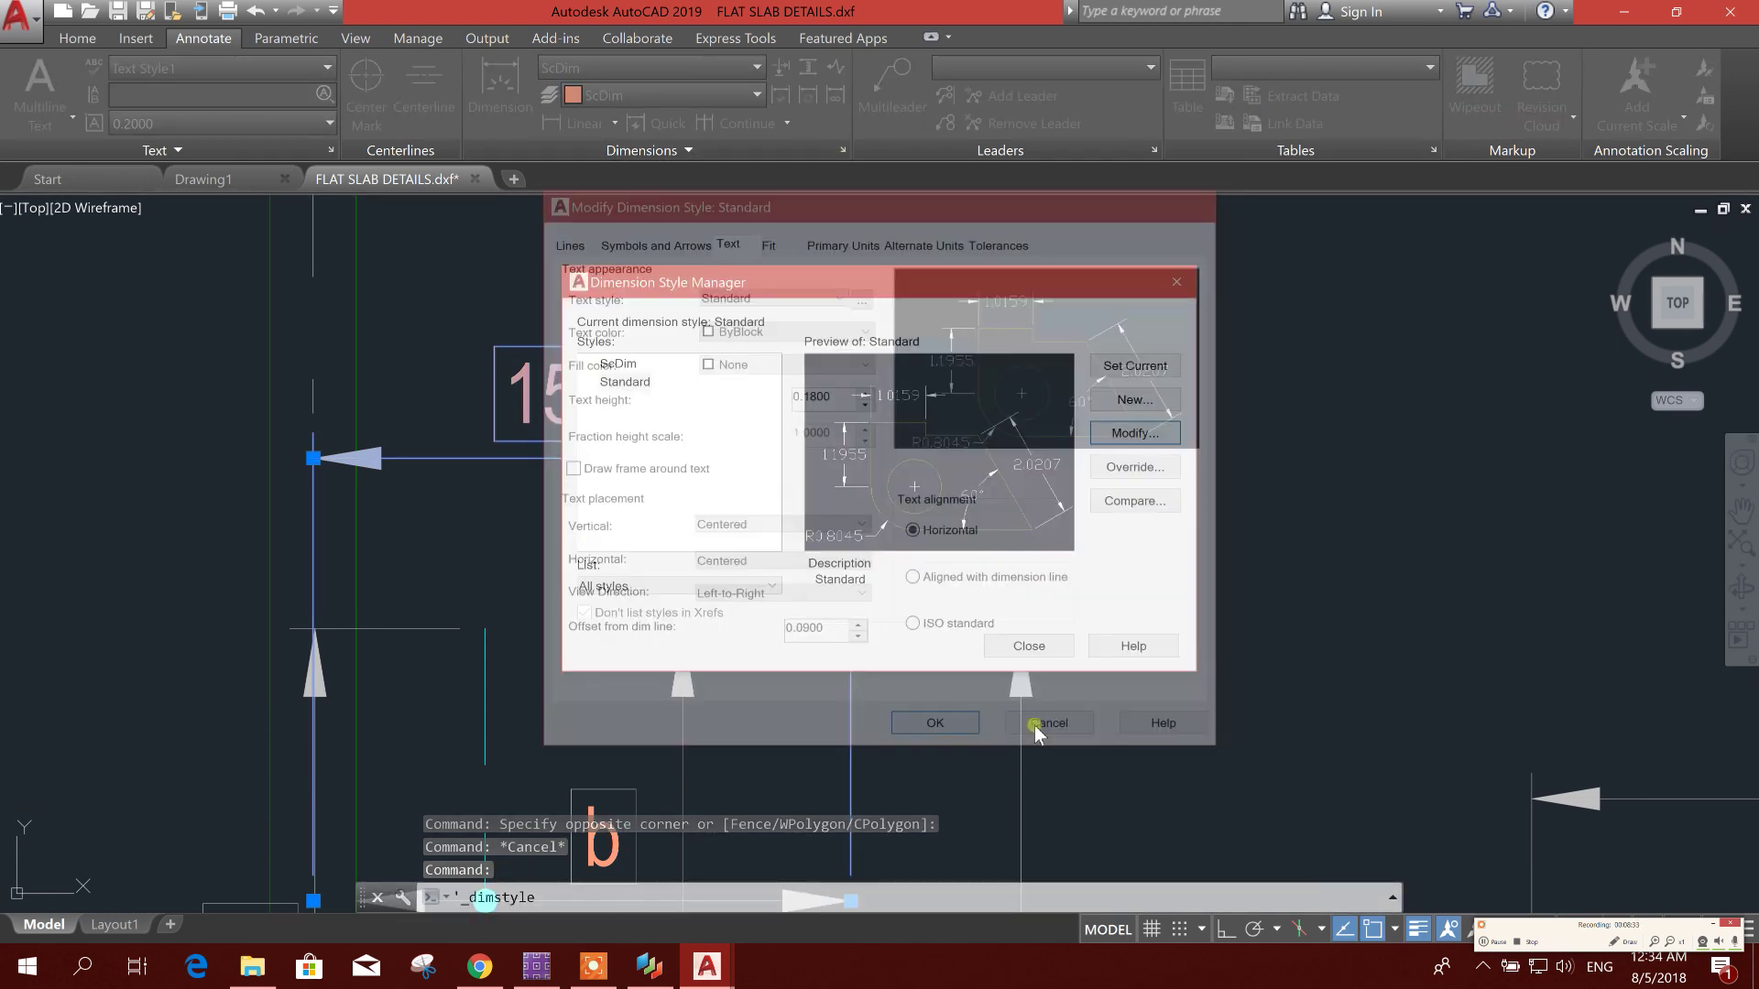
pyautogui.click(619, 364)
pyautogui.click(1115, 436)
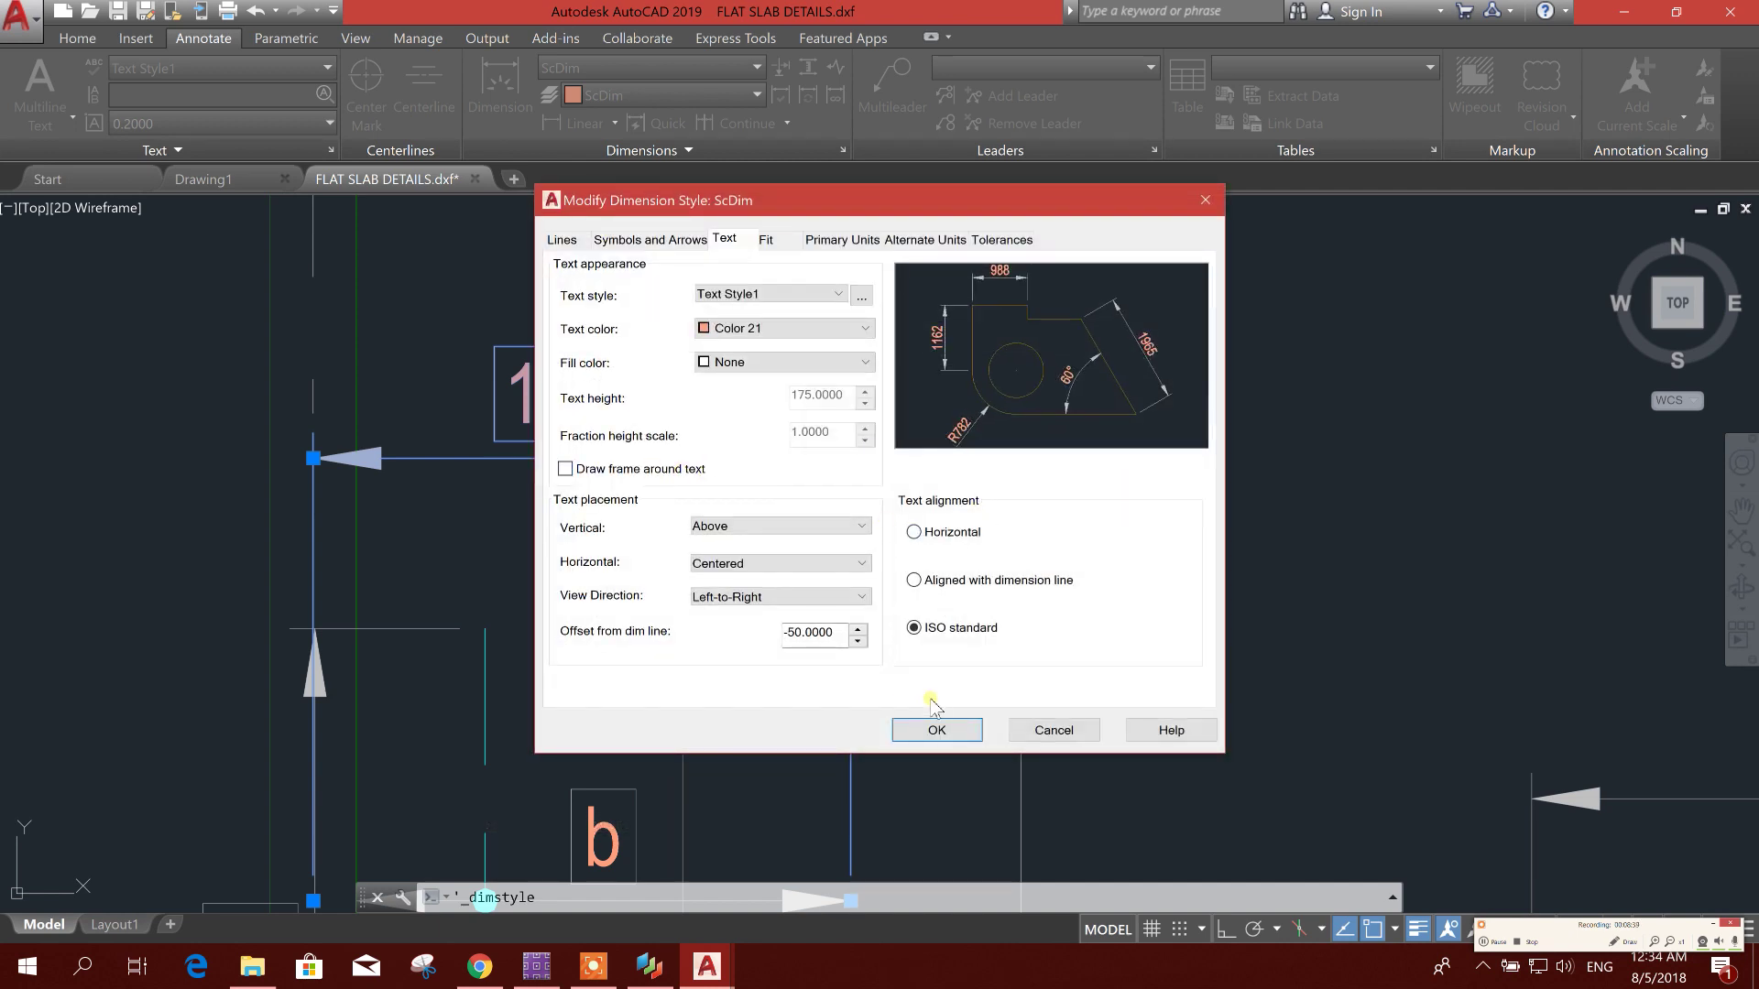
pyautogui.click(938, 731)
pyautogui.click(1013, 644)
pyautogui.scroll(-5, 795, 558)
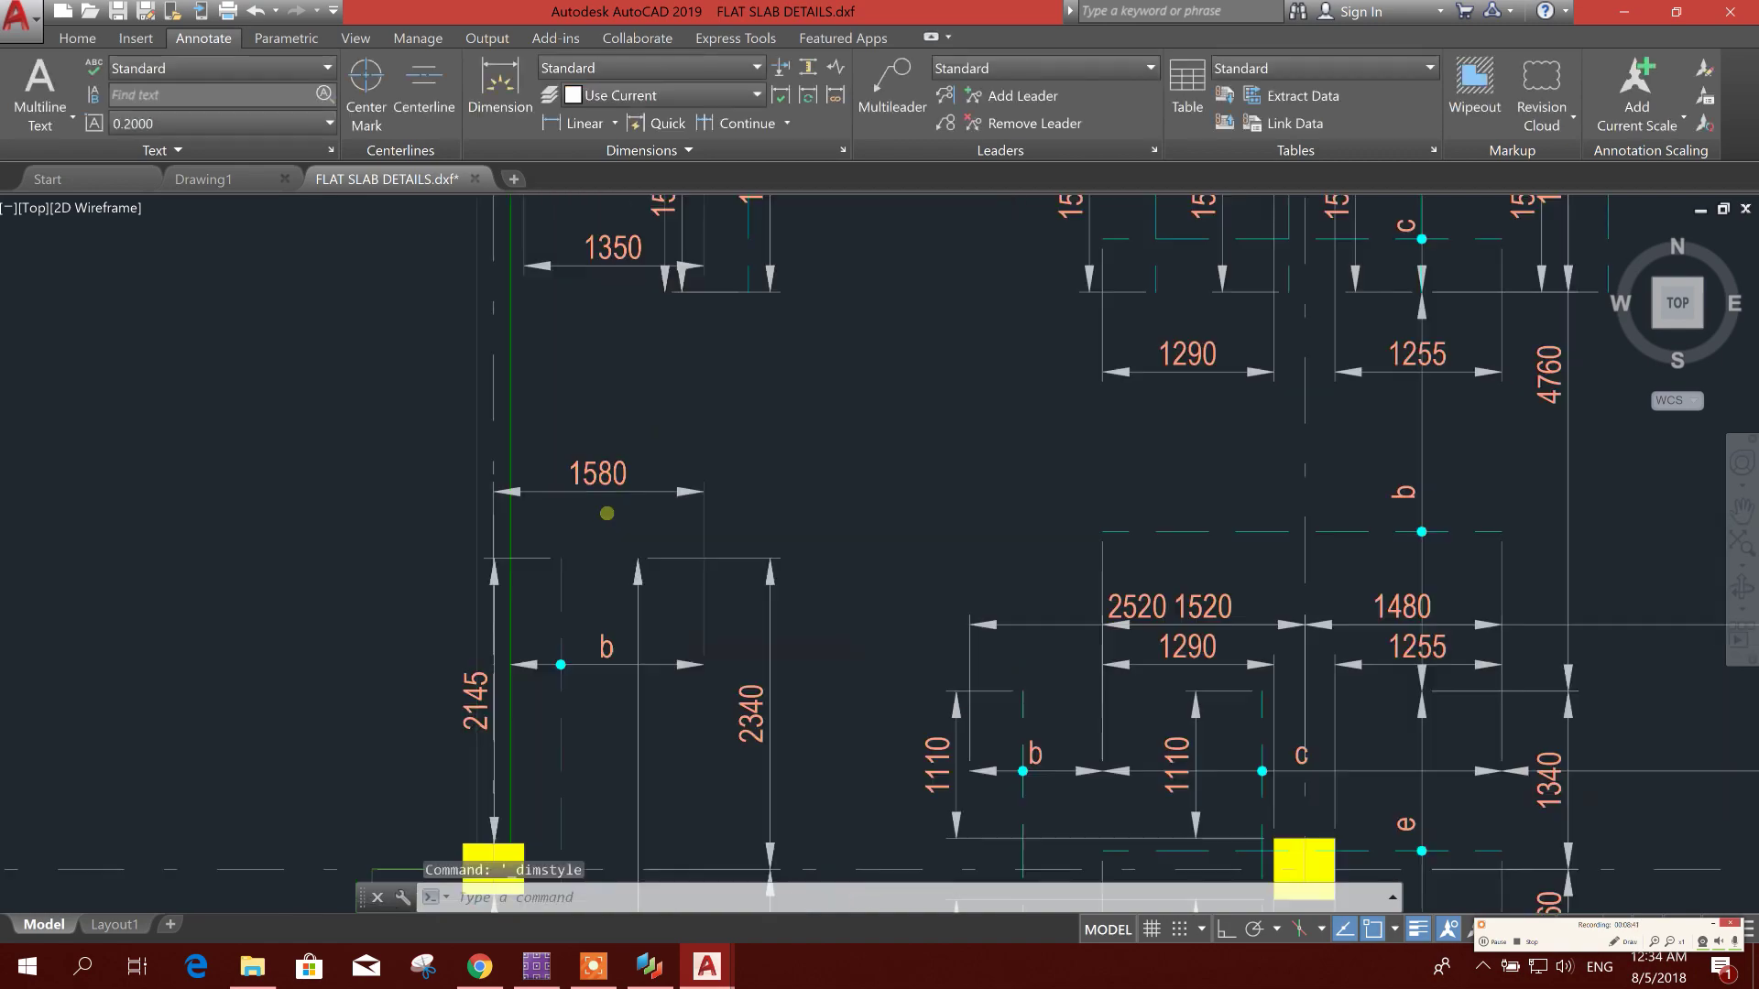
pyautogui.scroll(3, 796, 558)
pyautogui.scroll(-6, 795, 559)
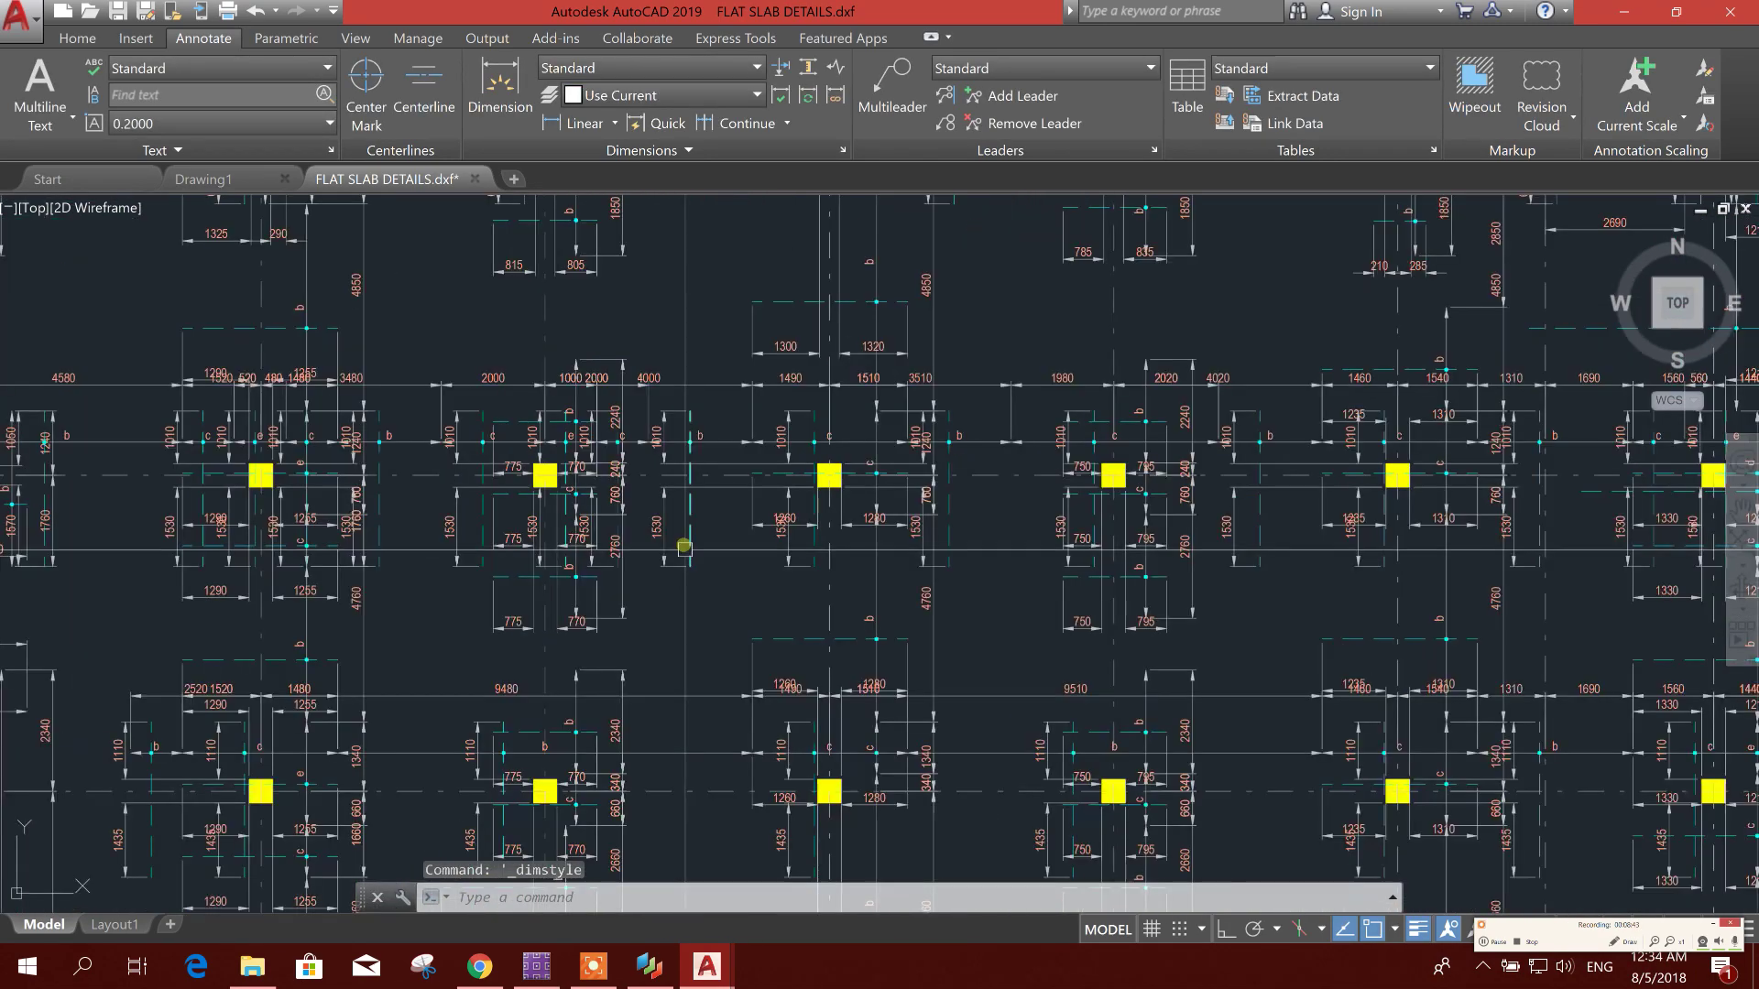
pyautogui.scroll(4, 962, 596)
pyautogui.scroll(-4, 1160, 612)
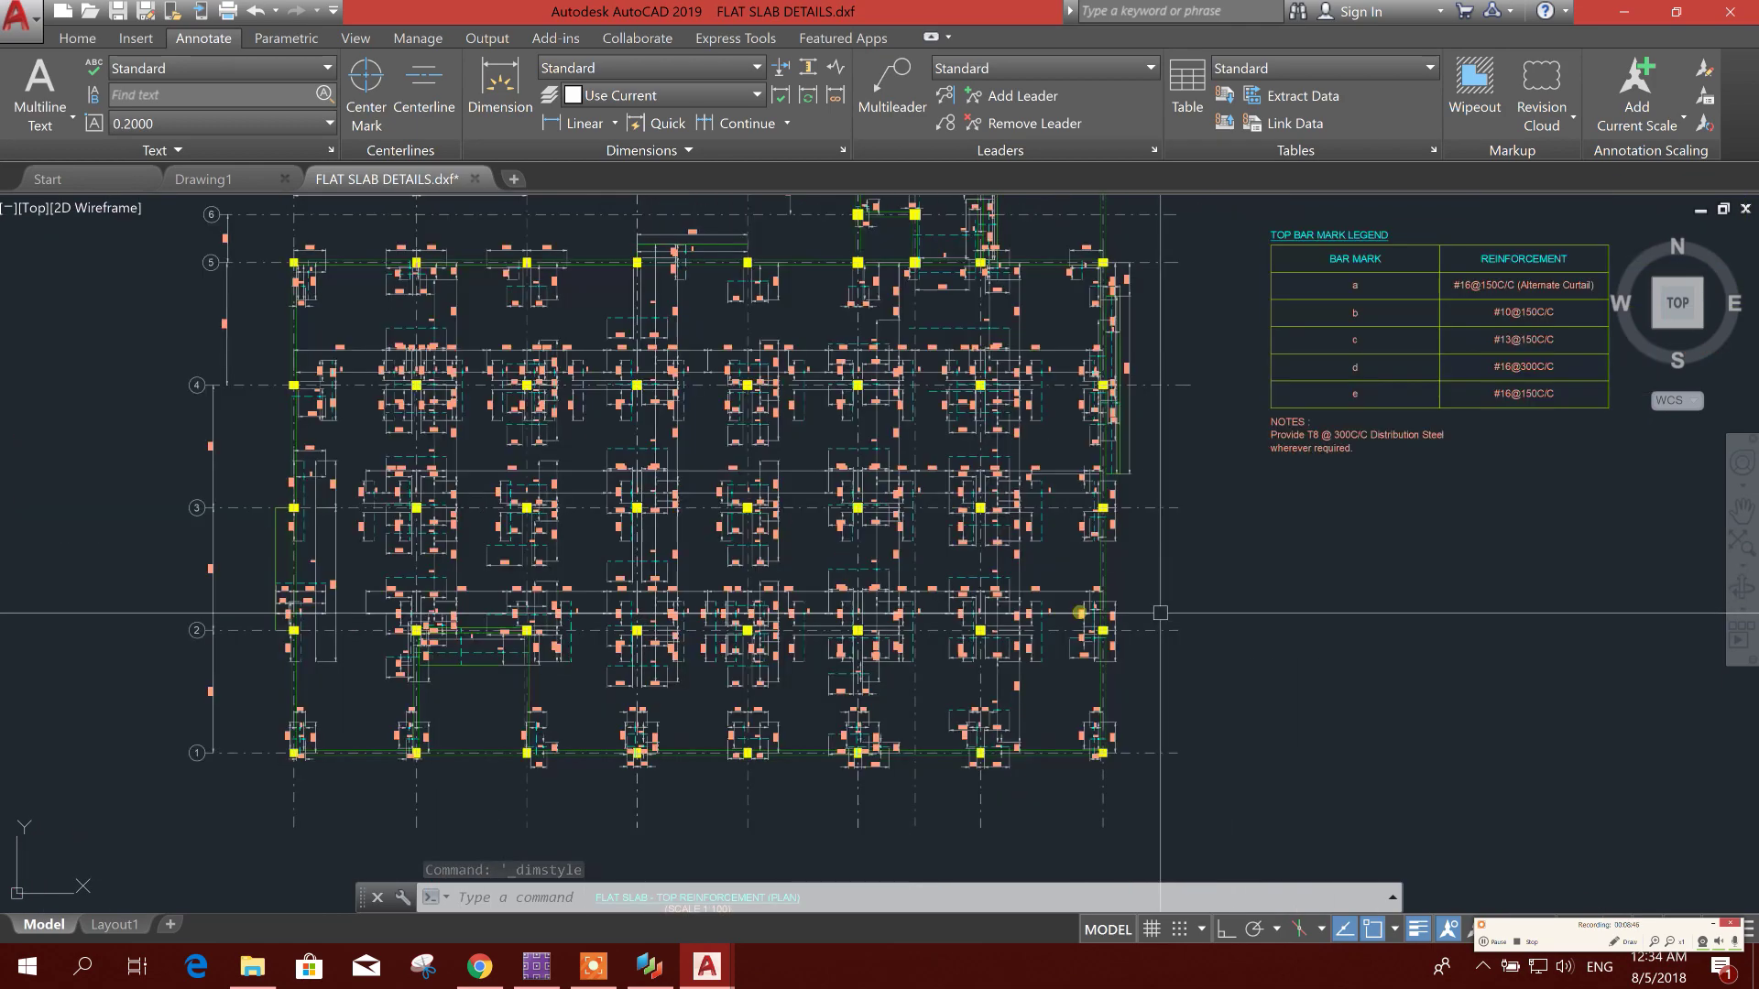
pyautogui.scroll(2, 1014, 673)
pyautogui.scroll(-1, 824, 659)
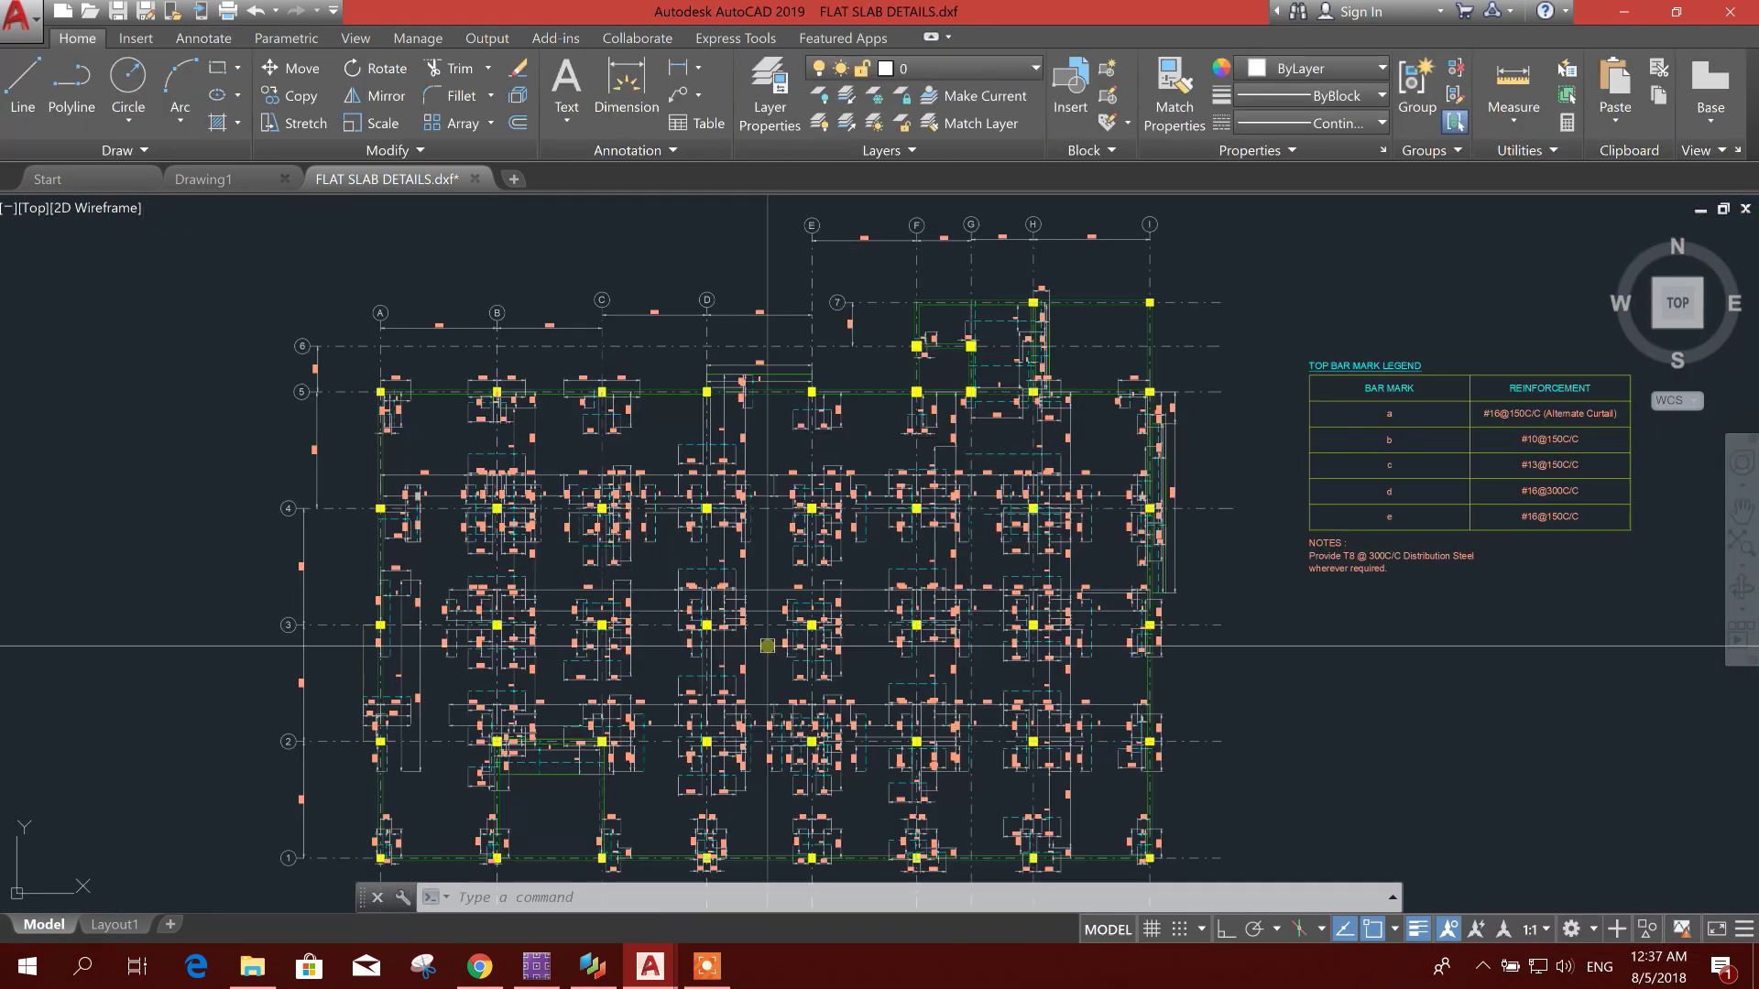
pyautogui.scroll(2, 768, 646)
pyautogui.scroll(-2, 877, 589)
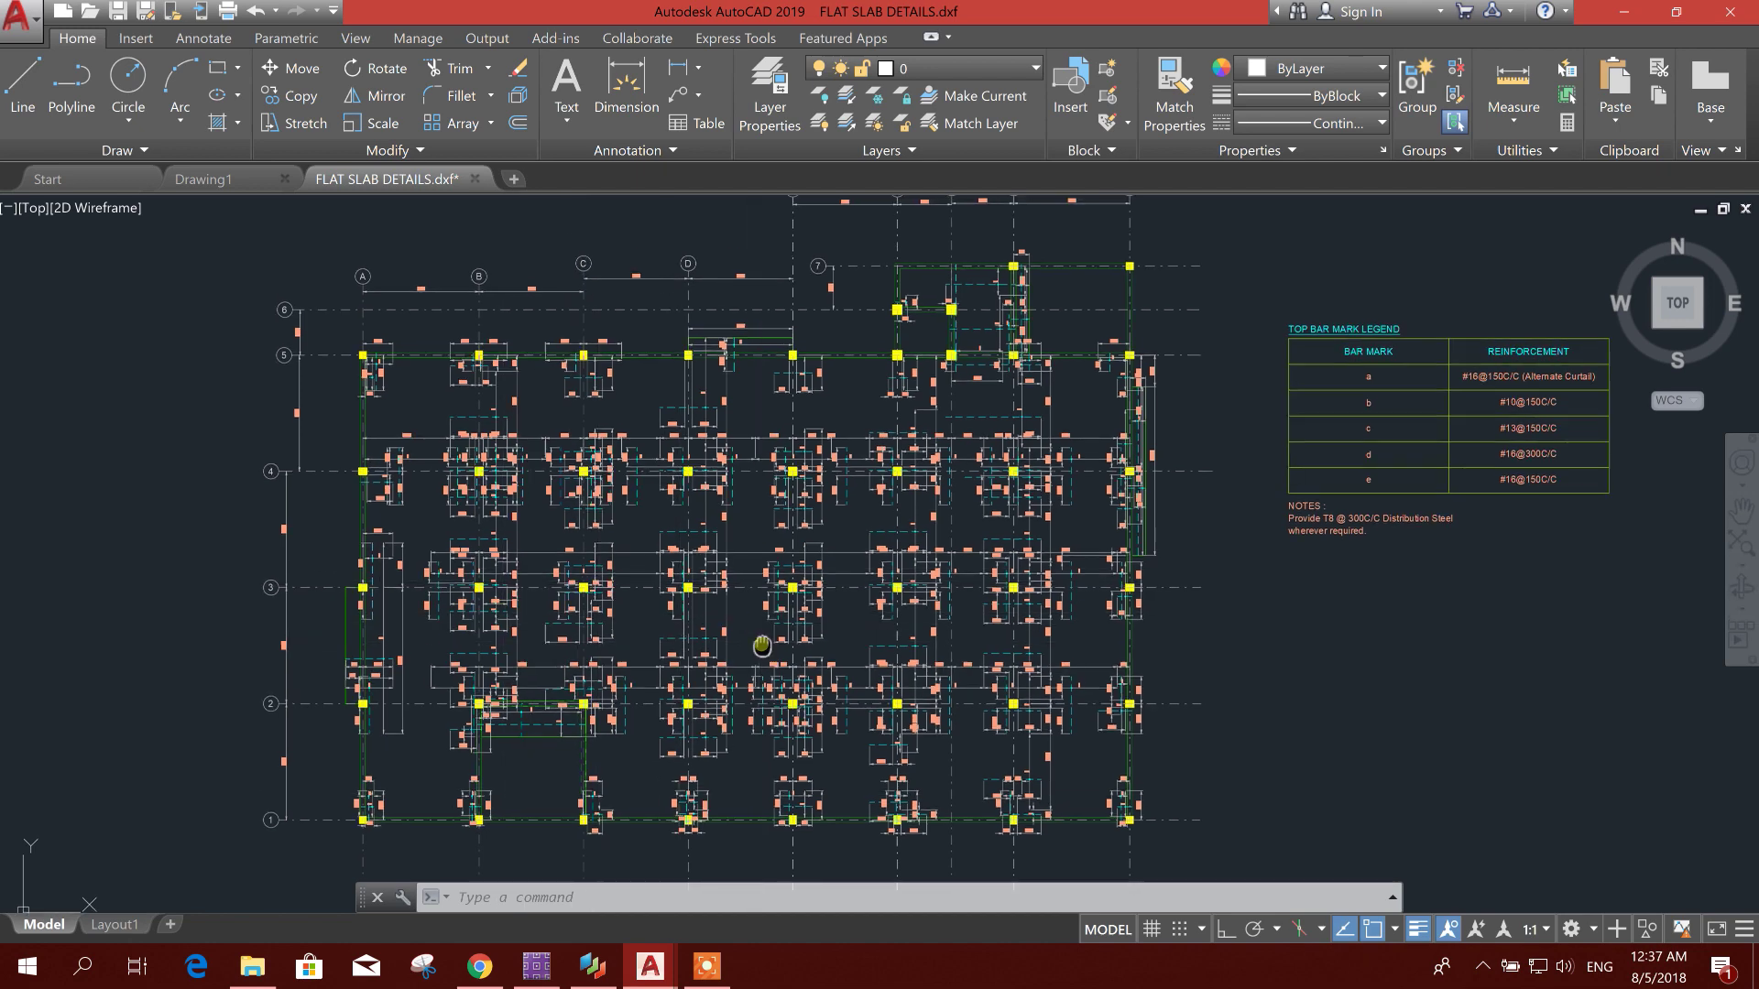
pyautogui.scroll(5, 641, 680)
pyautogui.scroll(-4, 629, 675)
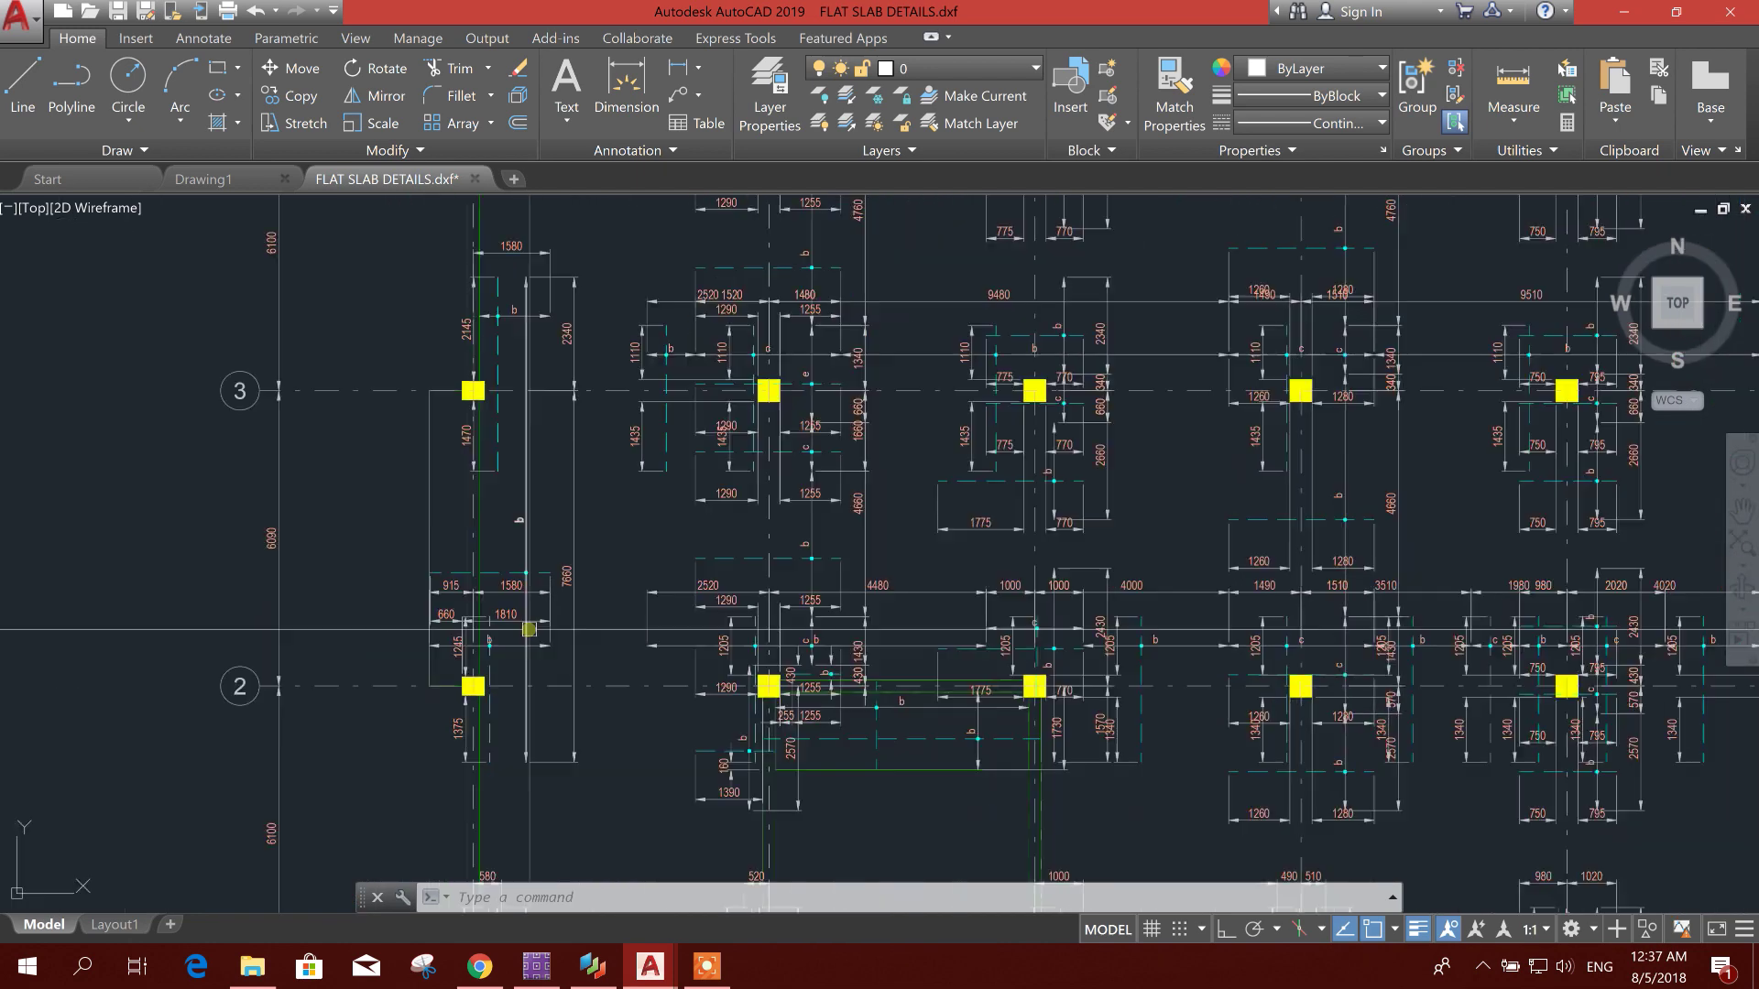
pyautogui.scroll(4, 632, 673)
pyautogui.scroll(-4, 655, 632)
pyautogui.scroll(4, 661, 611)
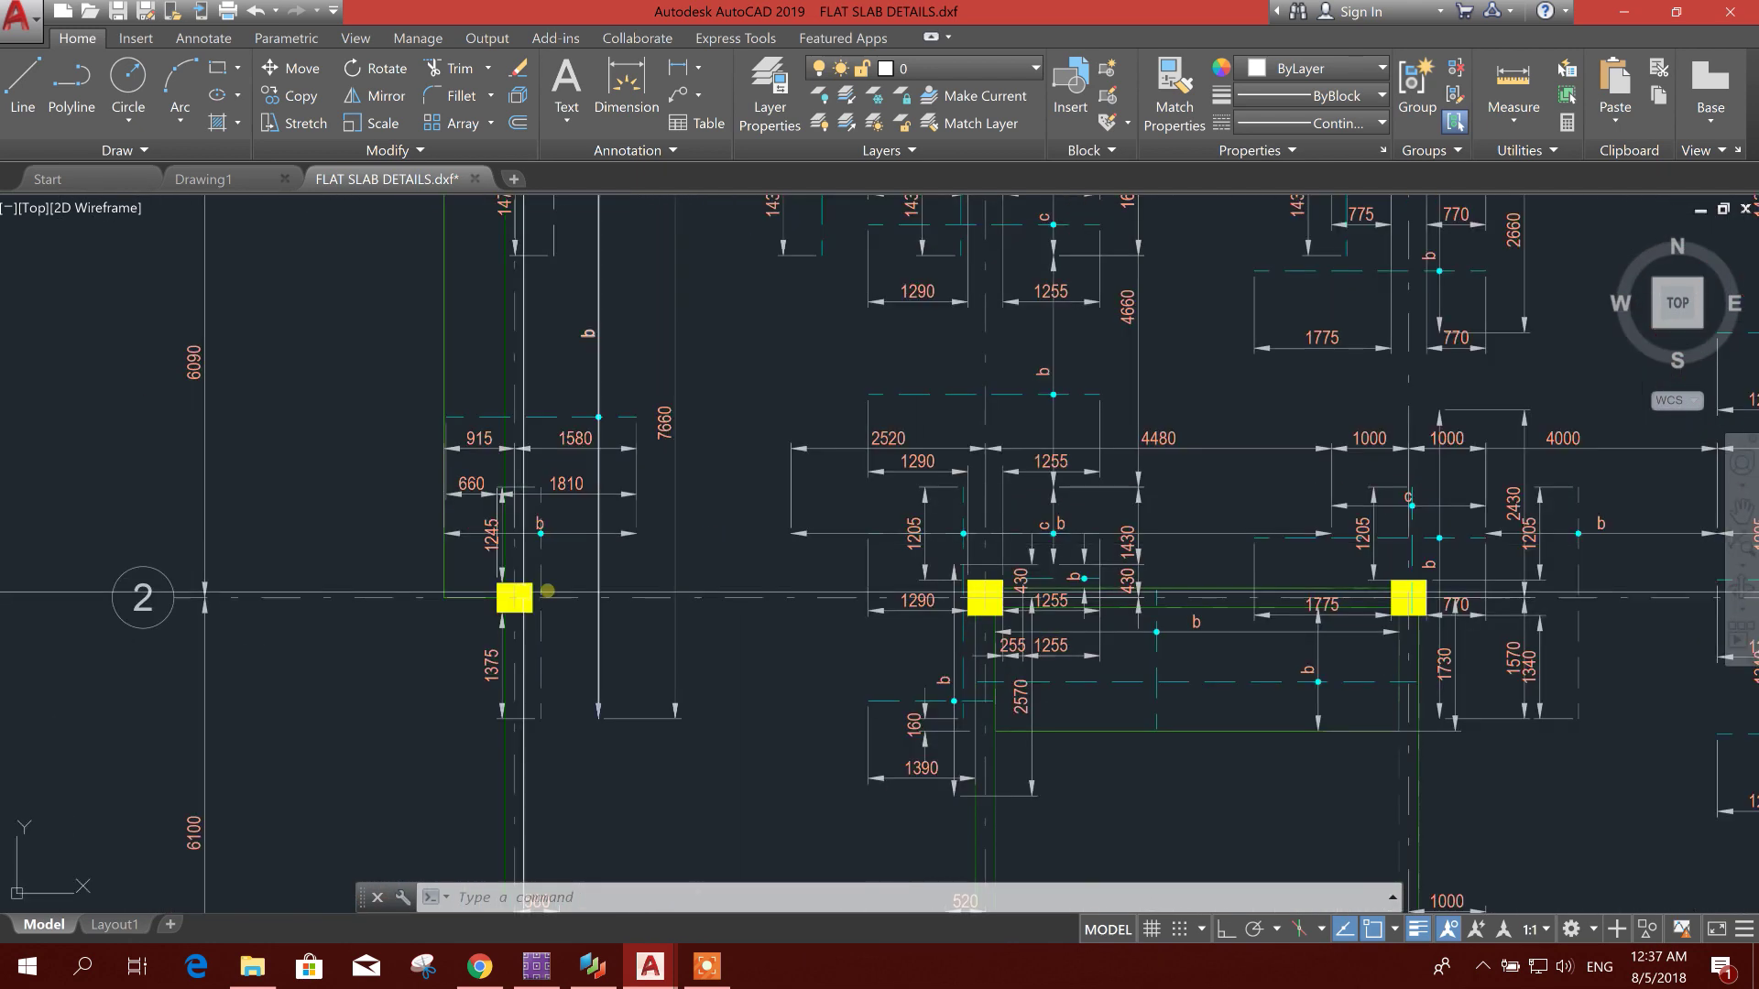
pyautogui.scroll(-2, 601, 612)
pyautogui.moveTo(743, 511); pyautogui.dragTo(727, 643, button='middle')
pyautogui.scroll(2, 536, 612)
pyautogui.scroll(-2, 522, 605)
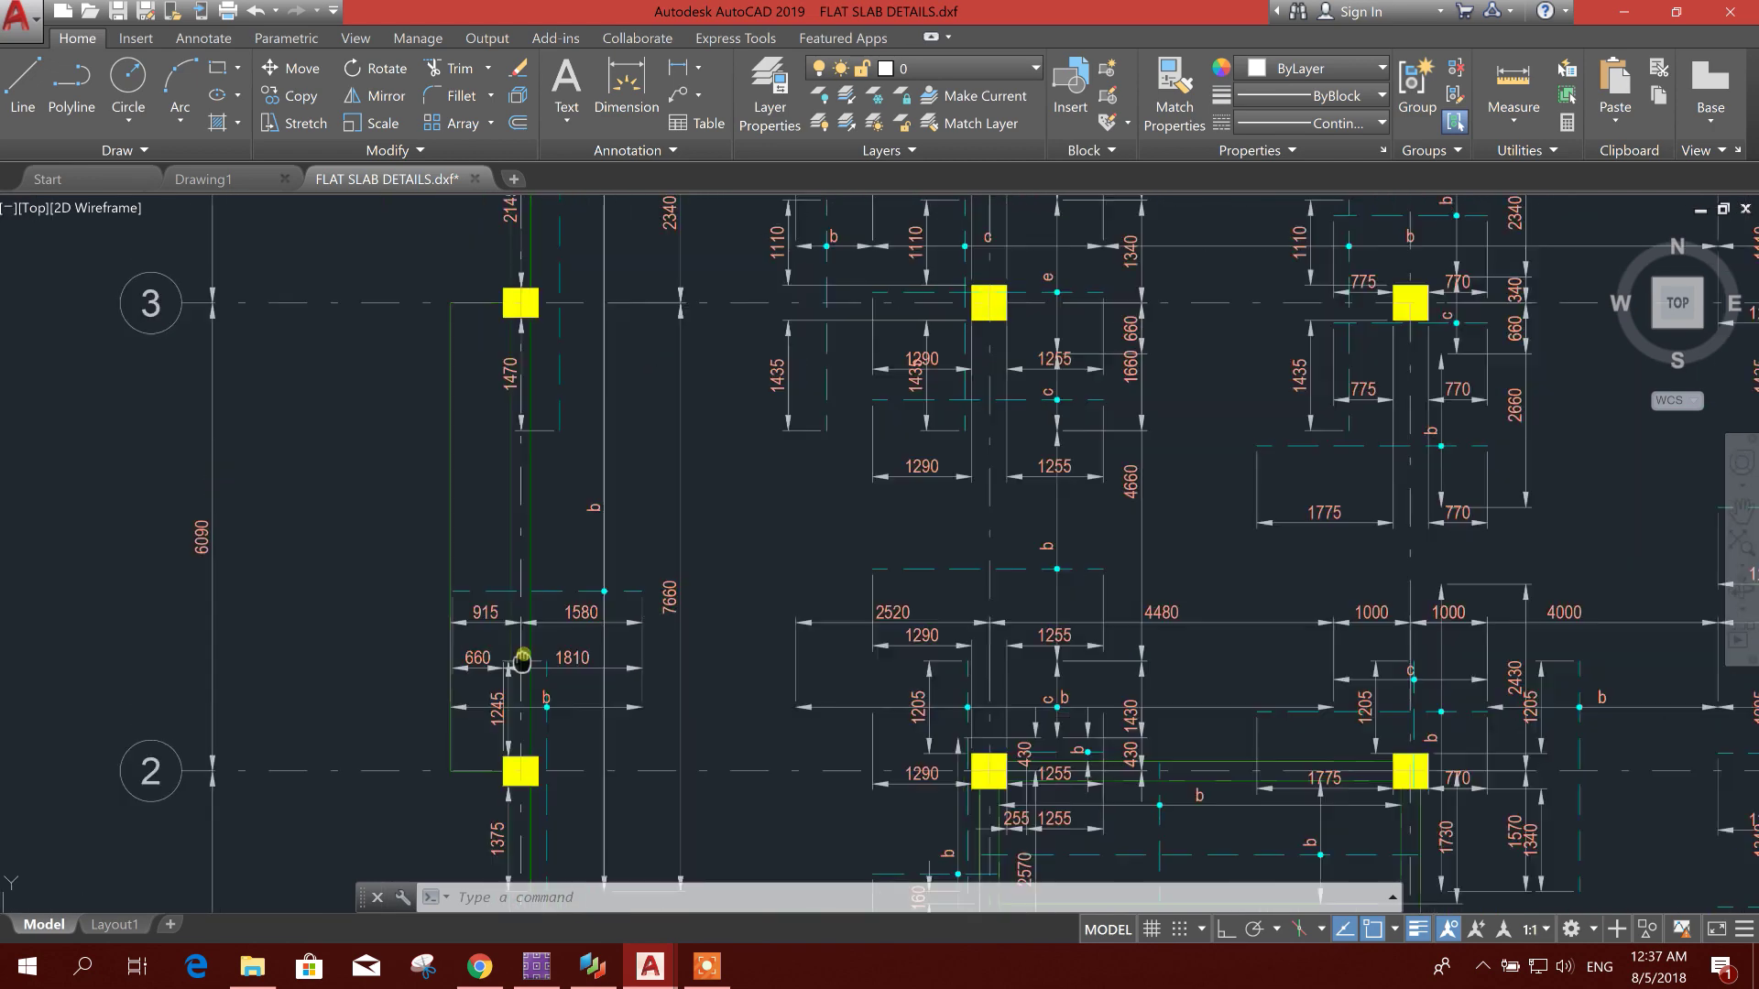
pyautogui.scroll(2, 460, 420)
pyautogui.moveTo(495, 785); pyautogui.dragTo(515, 702, button='middle')
pyautogui.scroll(2, 516, 703)
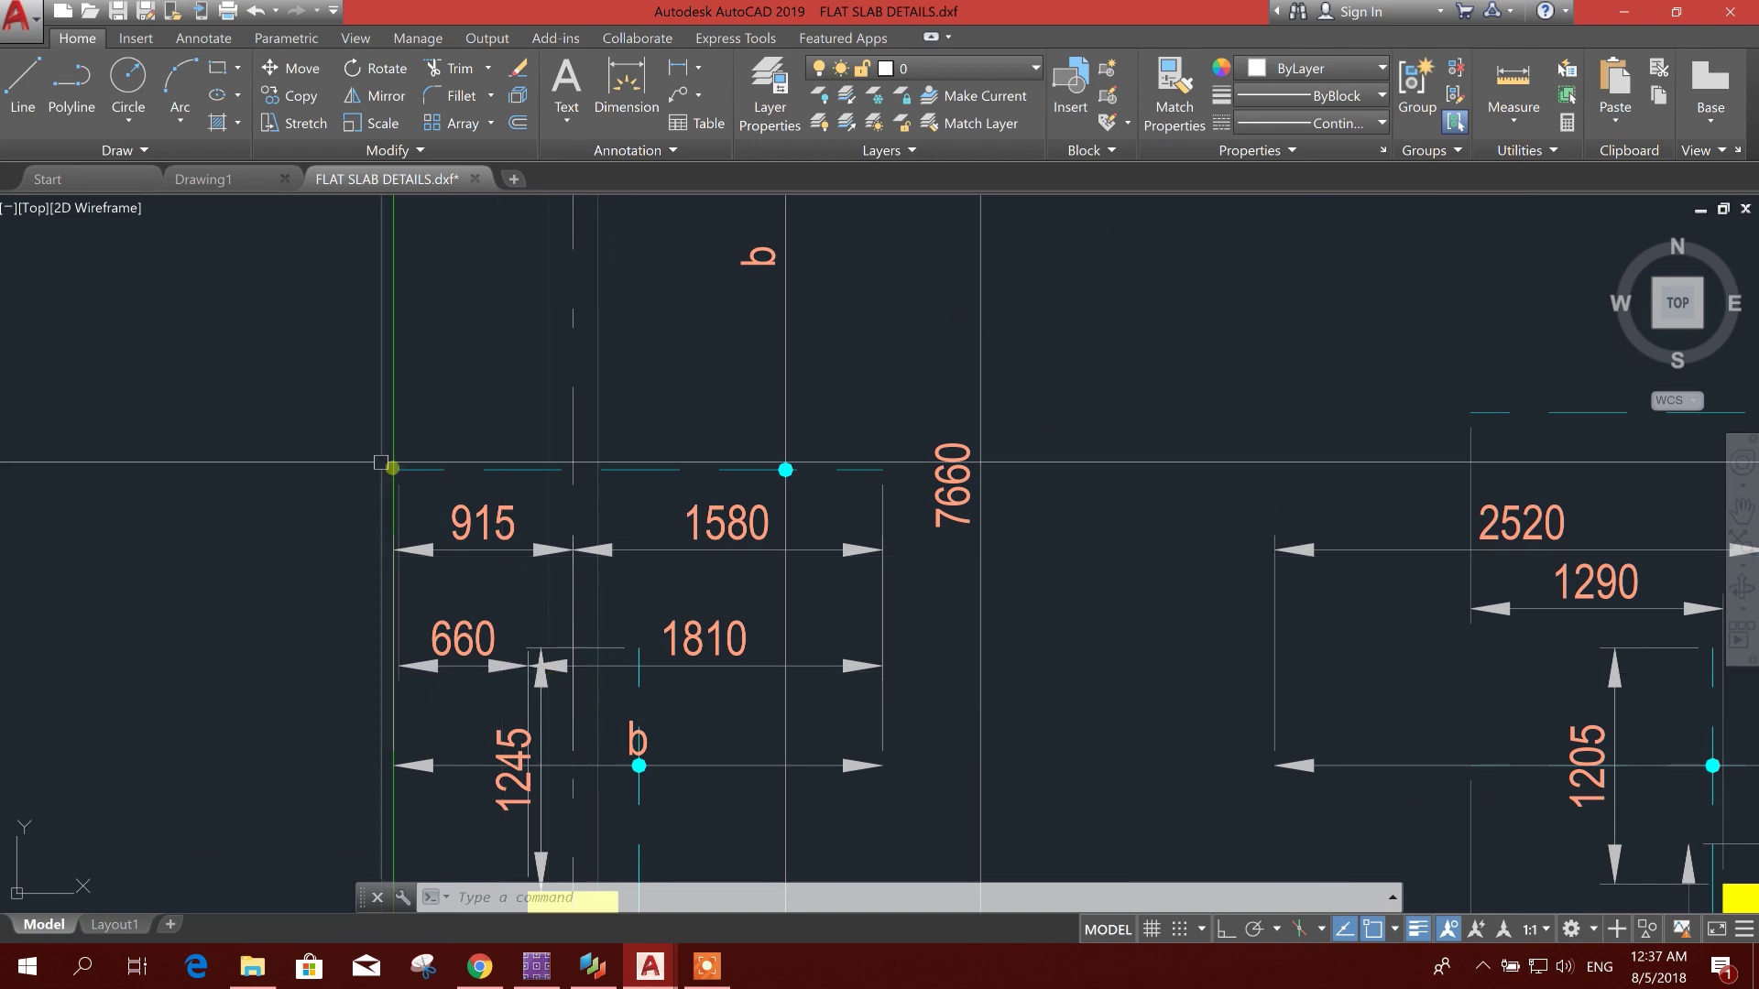
pyautogui.scroll(-6, 980, 496)
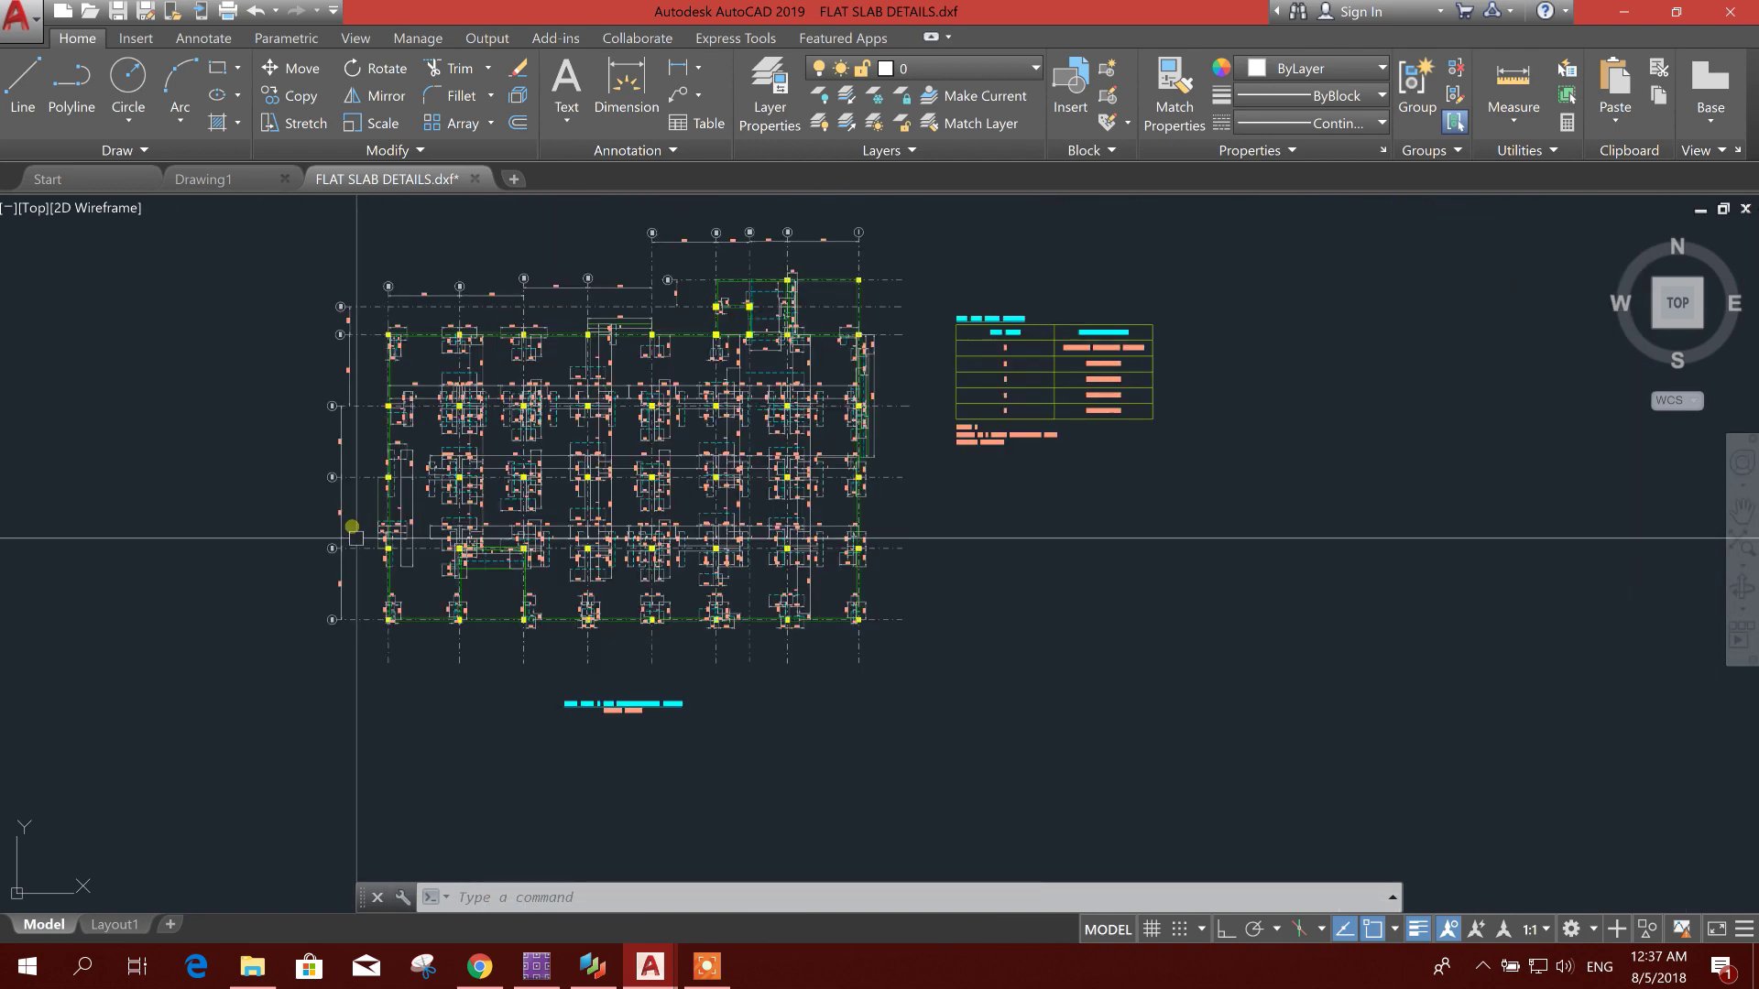
pyautogui.scroll(5, 955, 468)
pyautogui.scroll(-8, 956, 468)
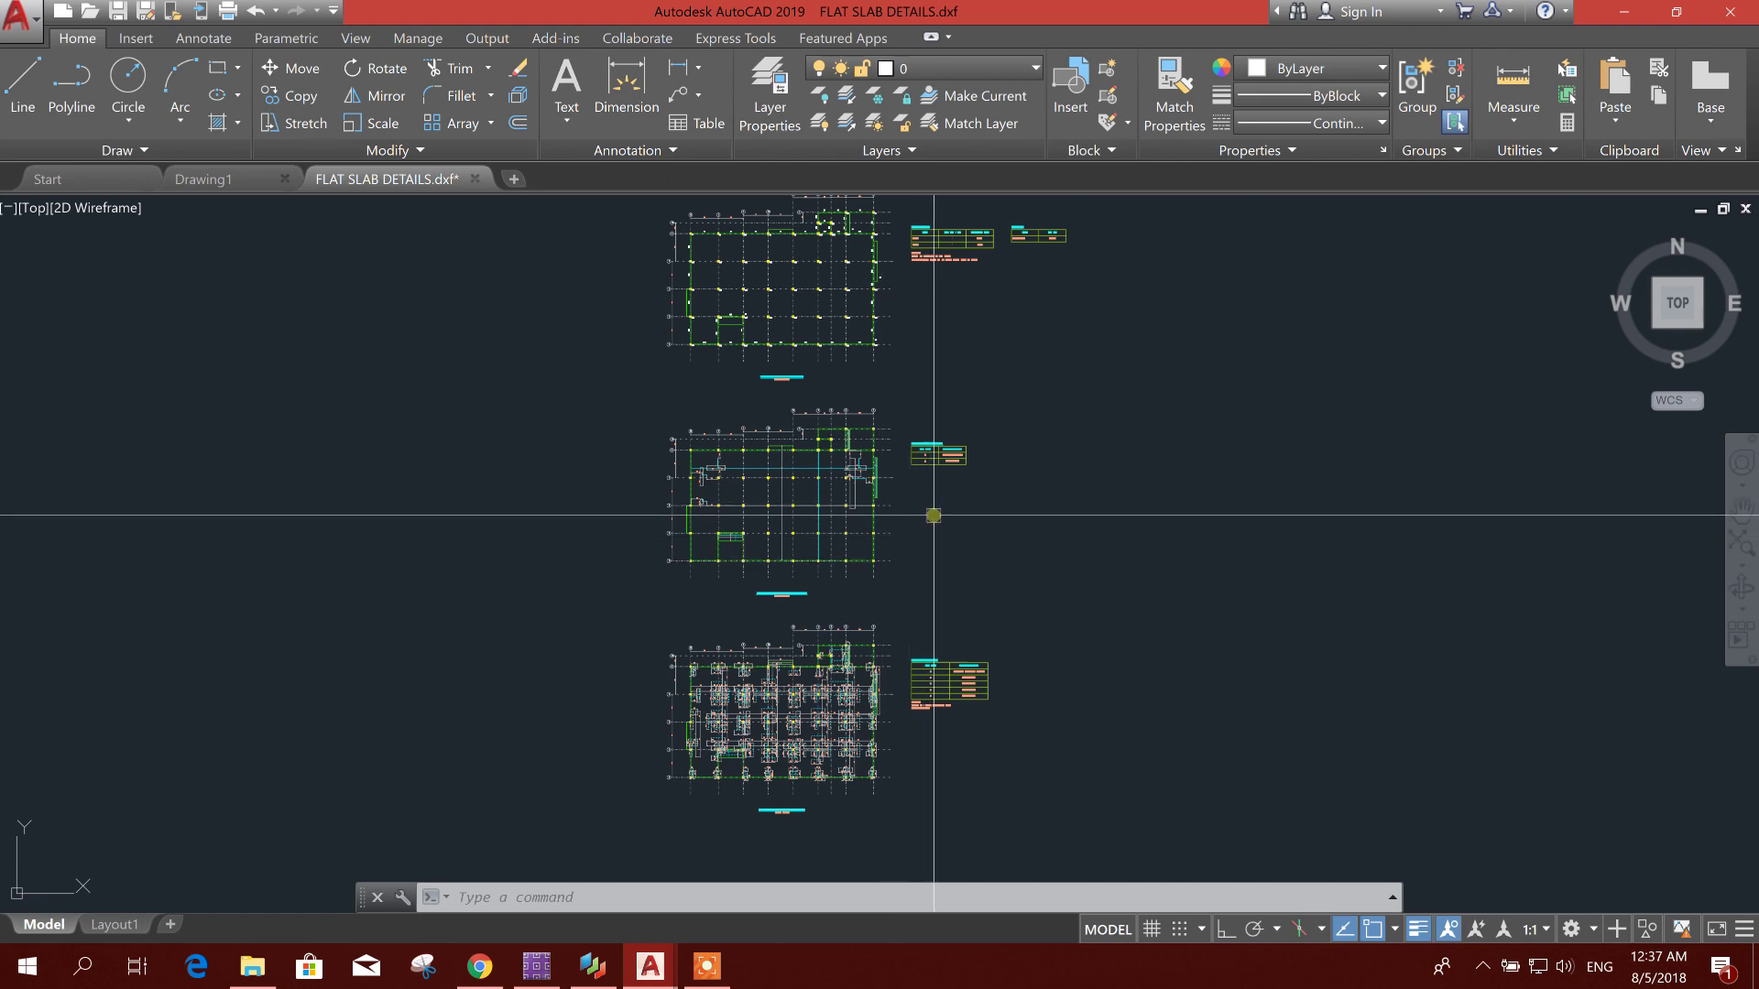
pyautogui.scroll(2, 853, 568)
pyautogui.scroll(-2, 834, 586)
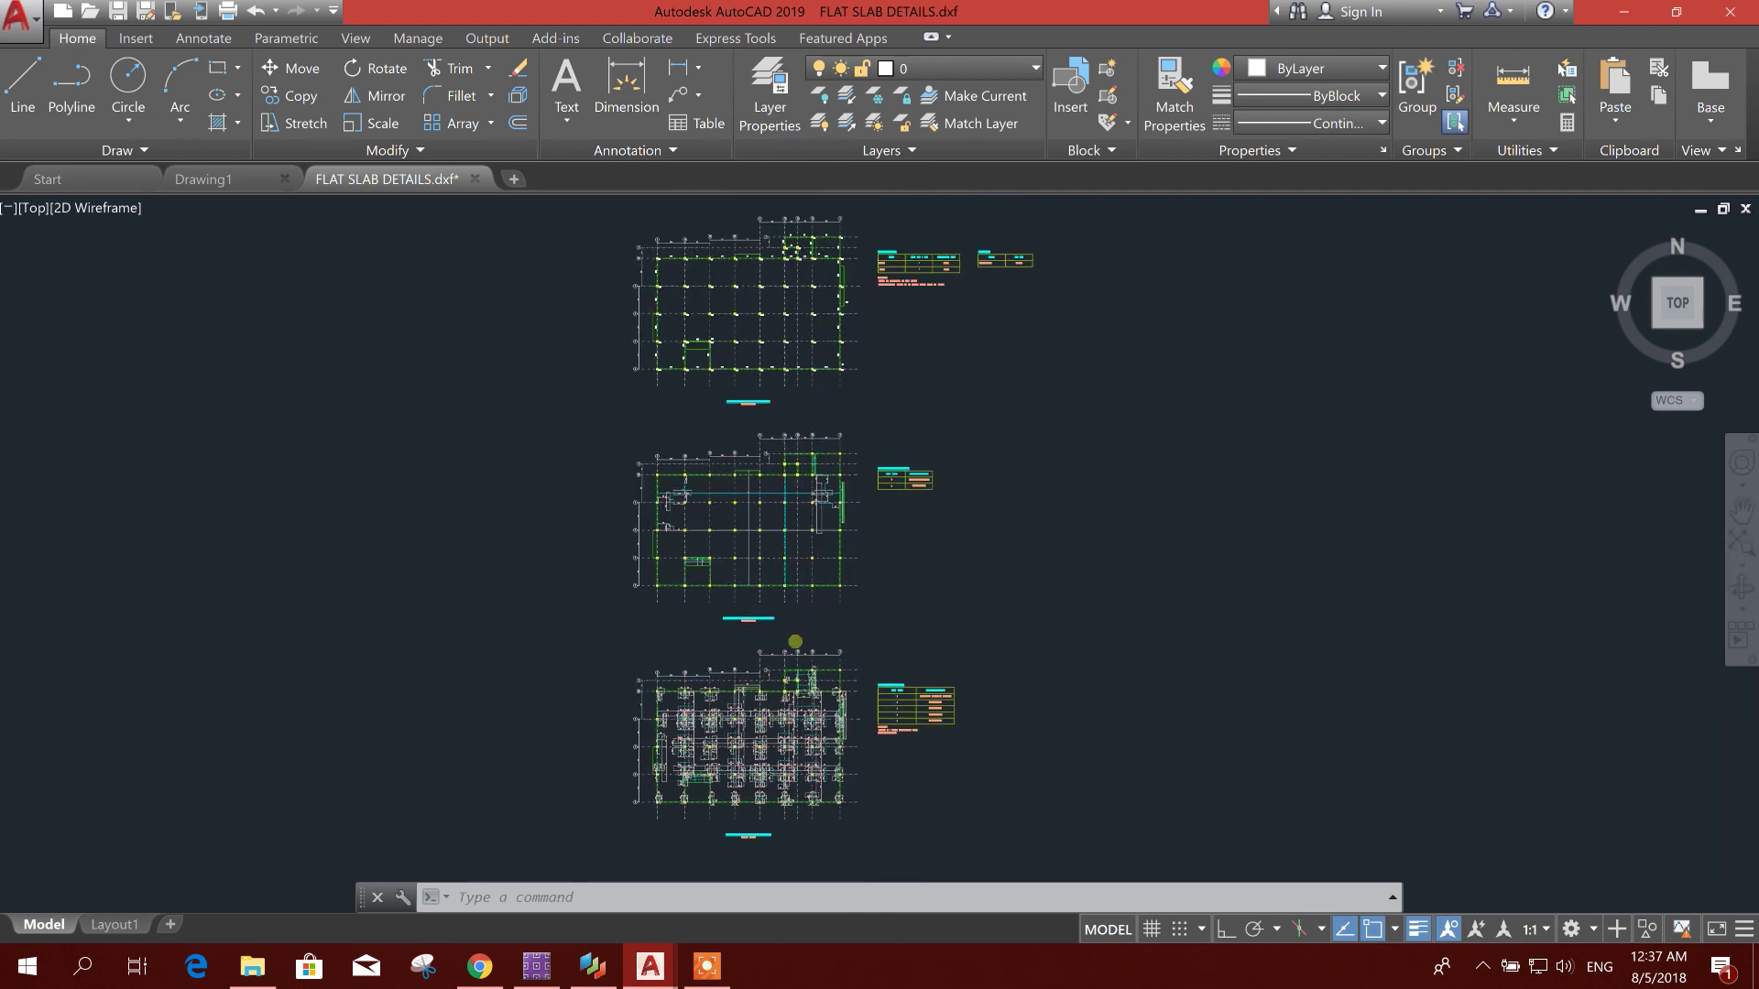
pyautogui.moveTo(791, 638); pyautogui.dragTo(817, 621, button='middle')
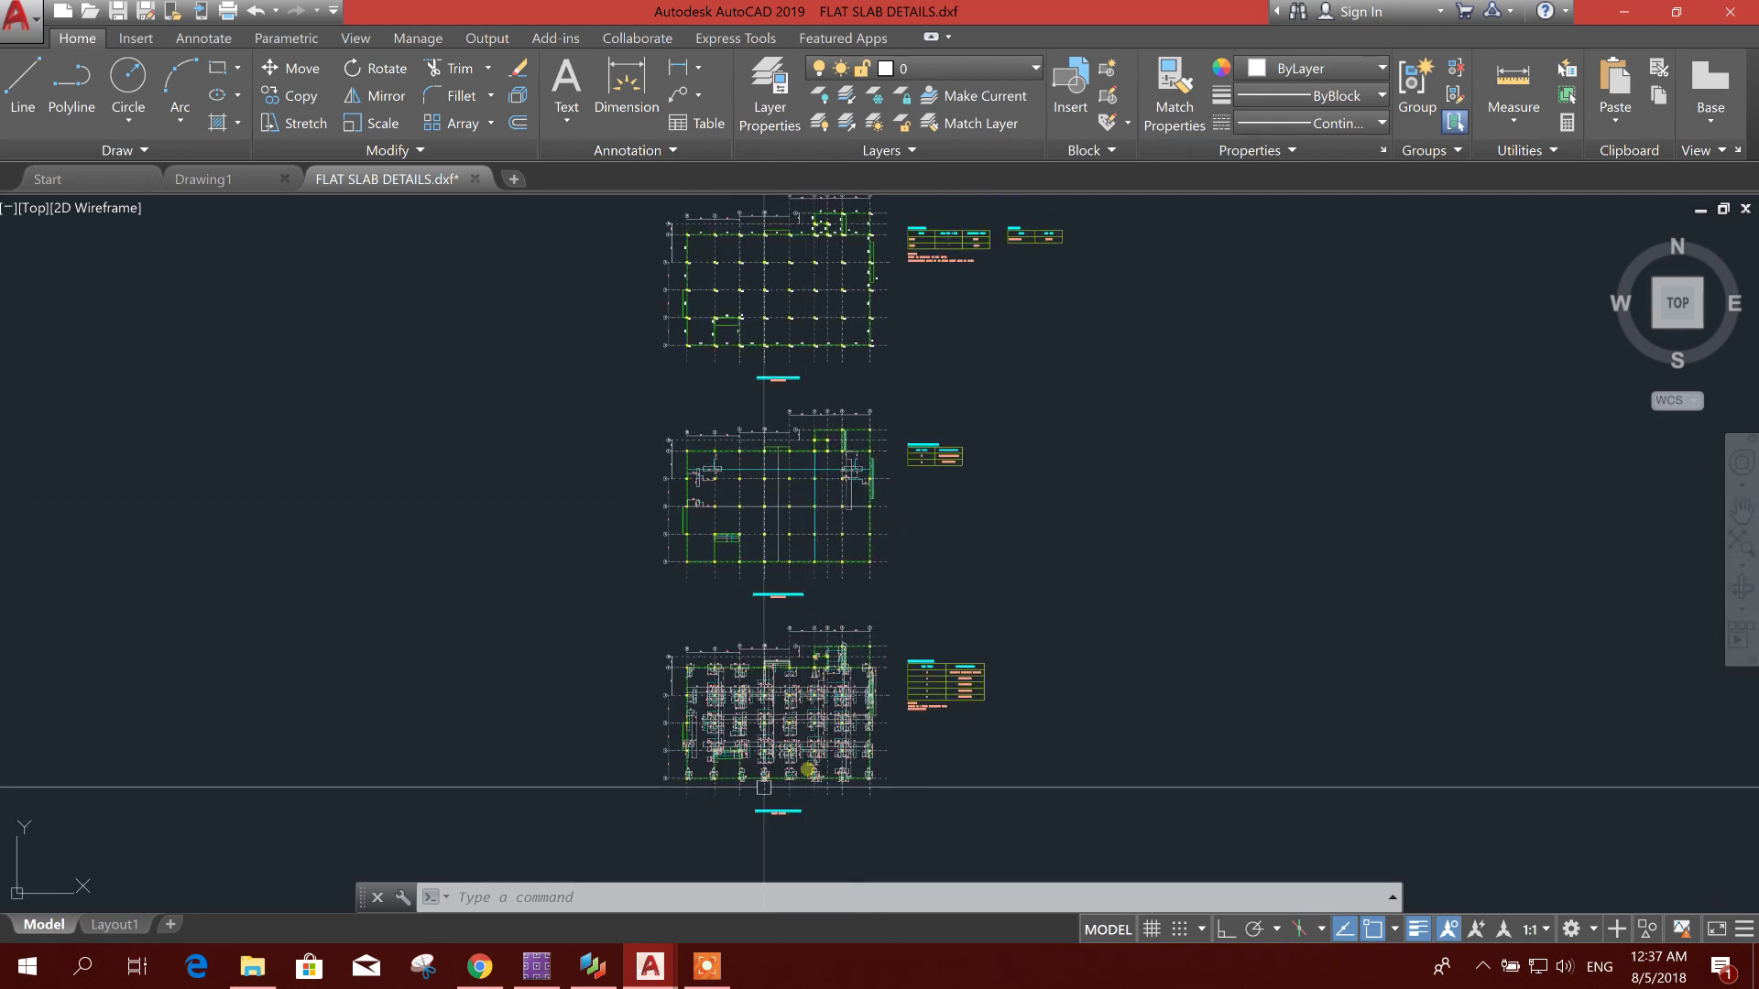